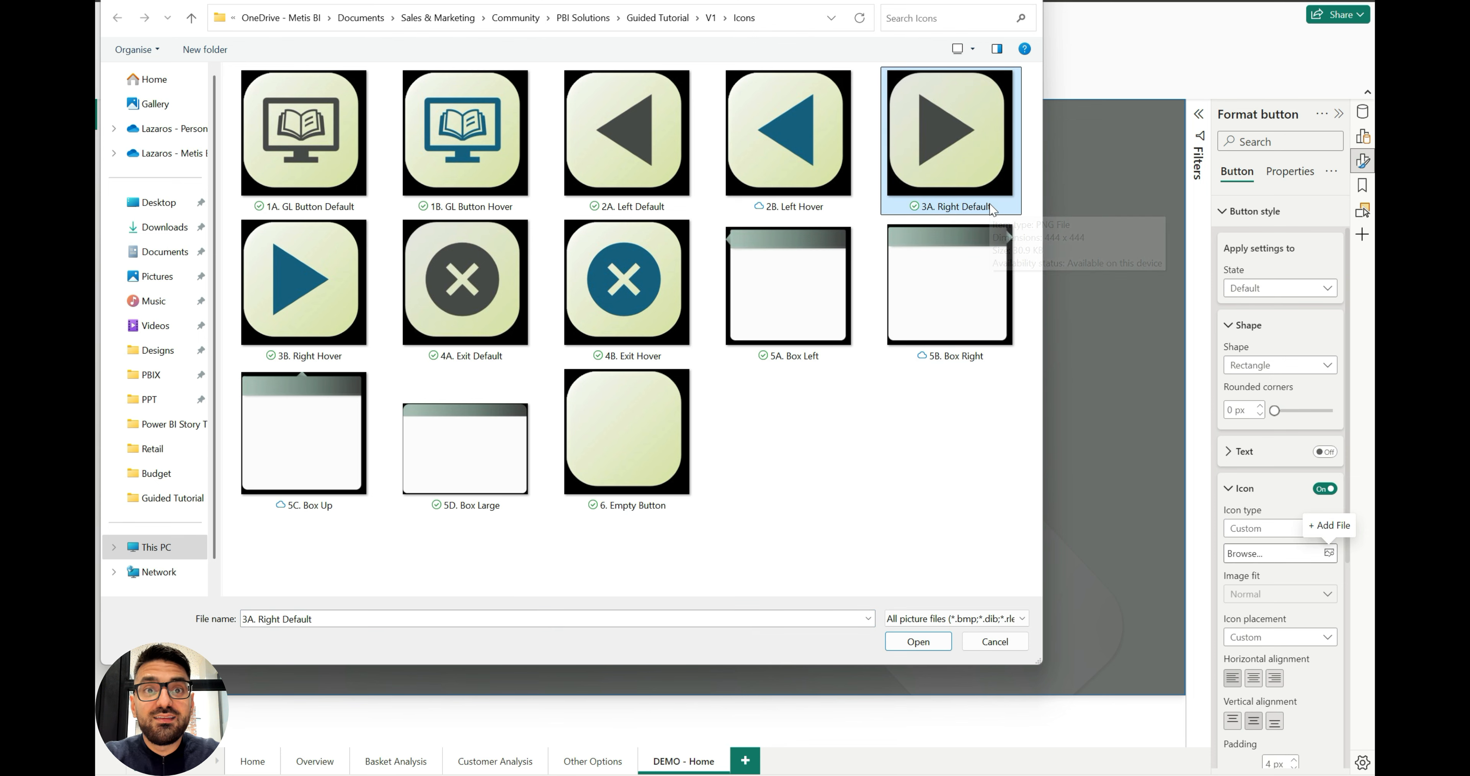
Set the button's default icon to 3A. Right Default and shrink and move it into the welcome box's lower-right corner
{"action": "left_click", "coordinate": [917, 641]}
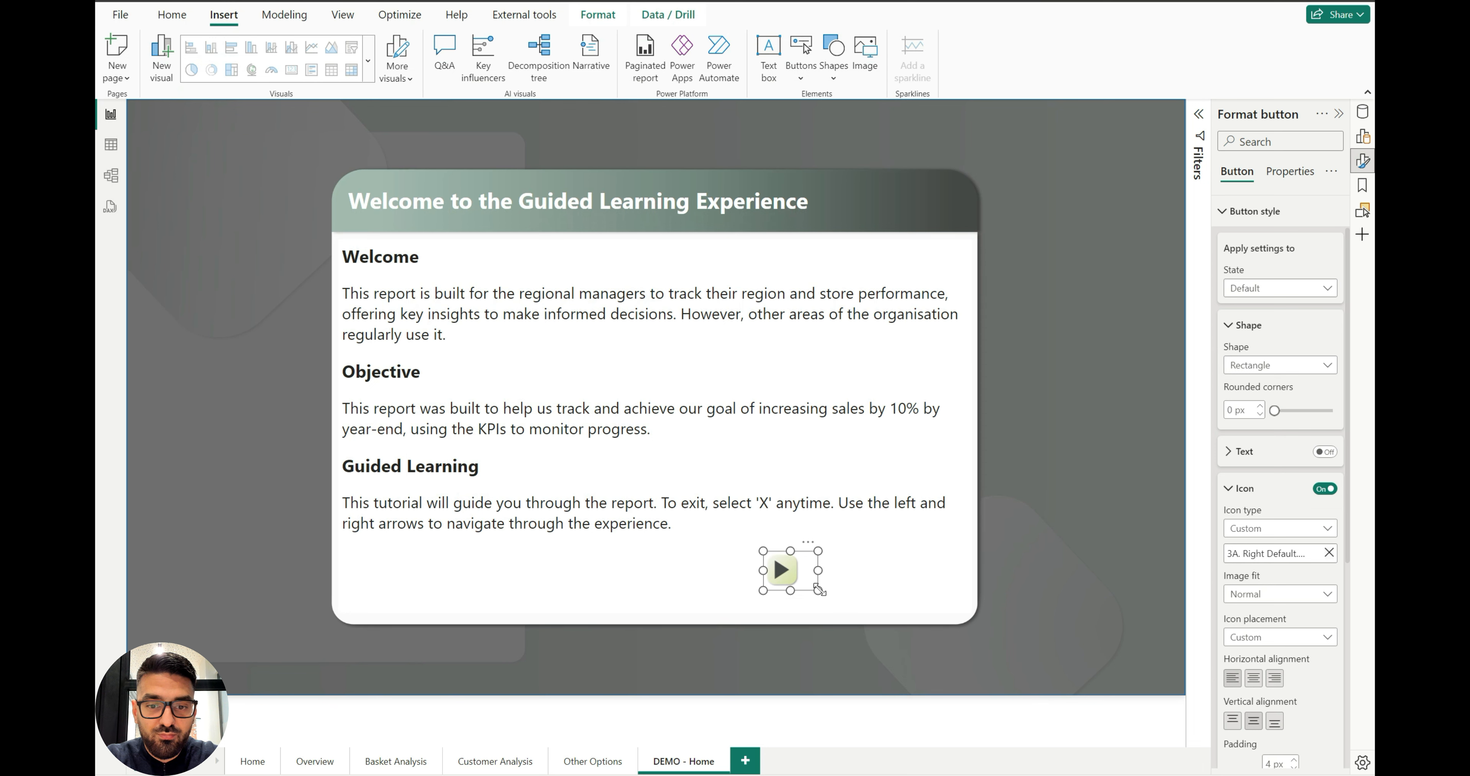
{"action": "left_click_drag", "start_coordinate": [818, 590], "coordinate": [949, 597]}
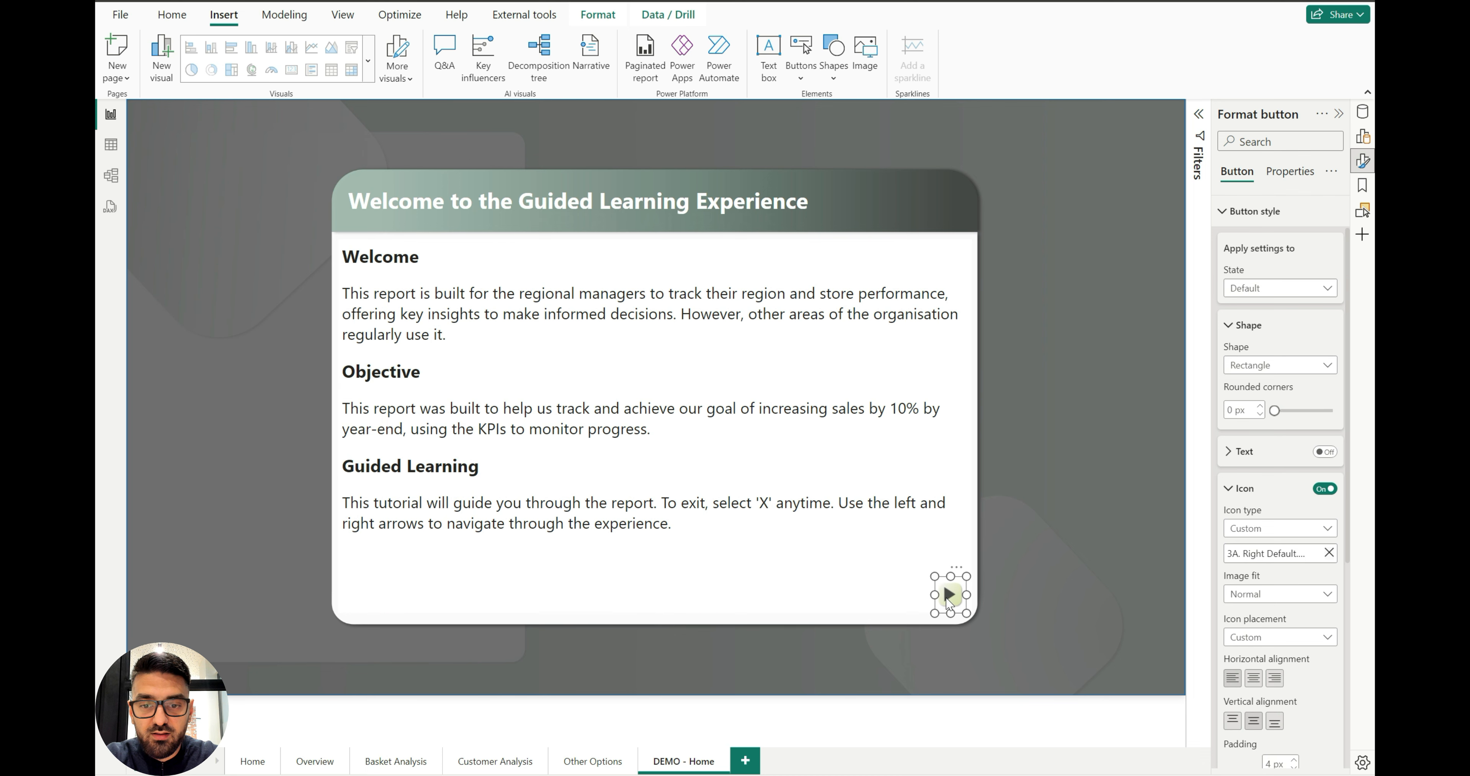
{"action": "left_click", "coordinate": [977, 722]}
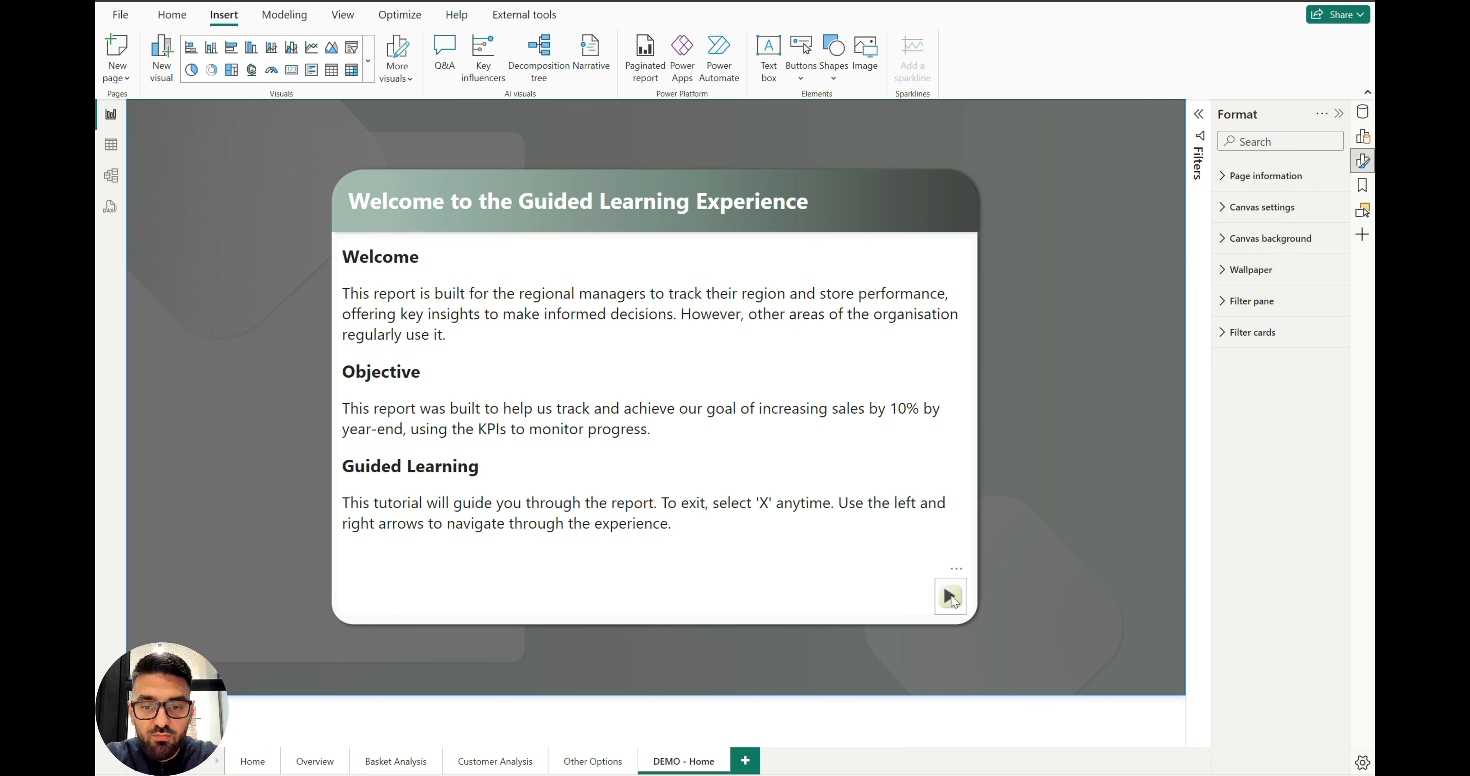
Set the arrow button's On hover icon to the image 3B. Right Hover
{"action": "left_click", "coordinate": [949, 596]}
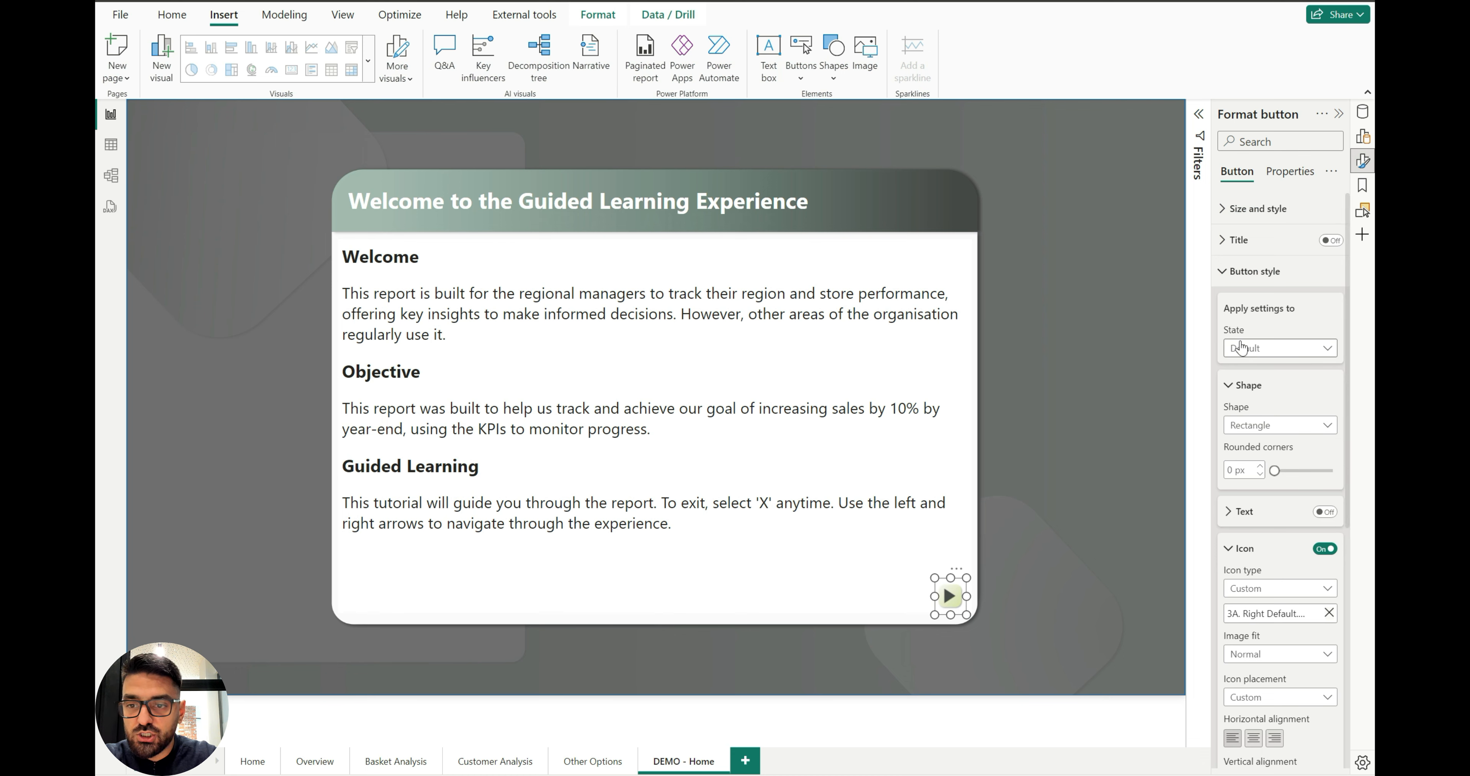
{"action": "left_click", "coordinate": [1260, 353]}
{"action": "left_click", "coordinate": [1262, 386]}
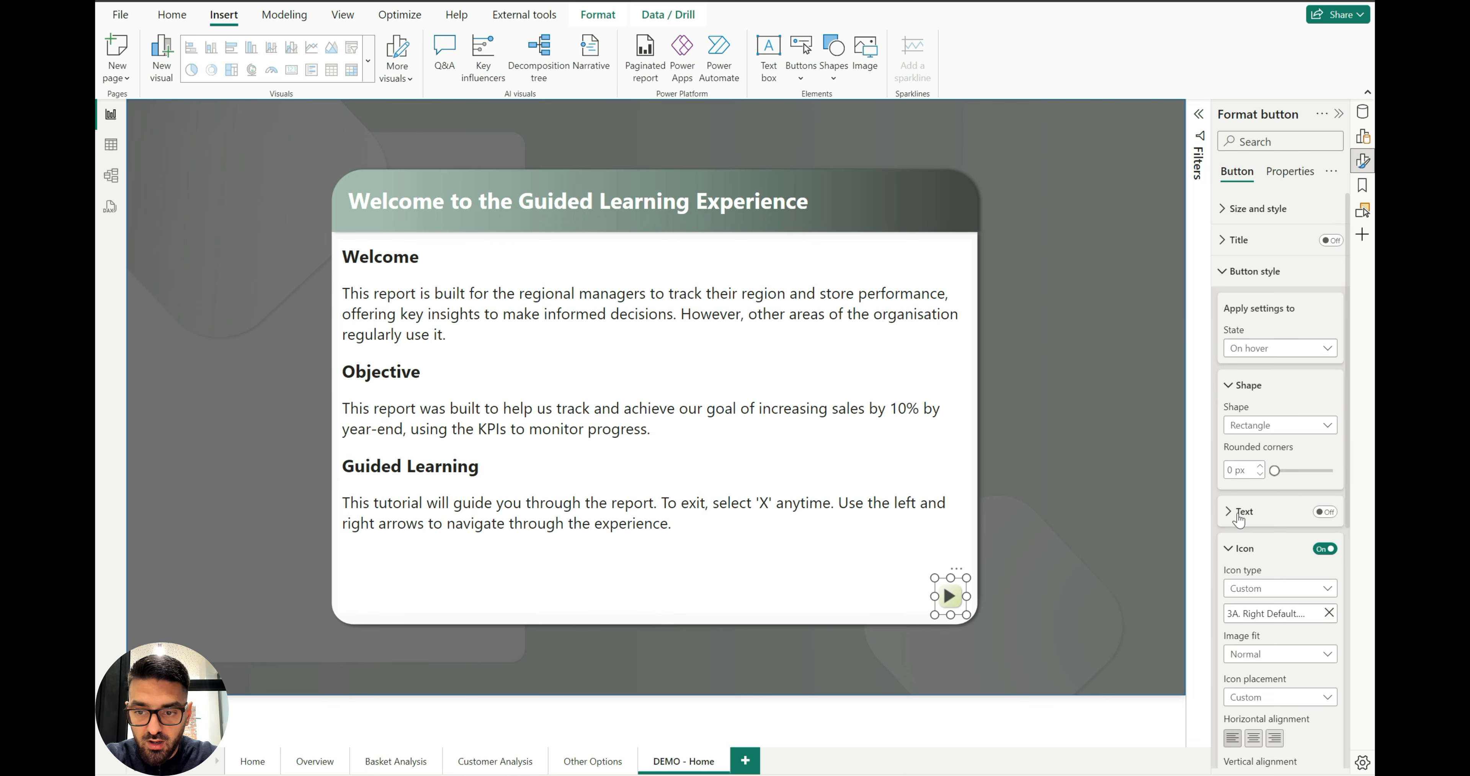
{"action": "left_click", "coordinate": [1329, 614]}
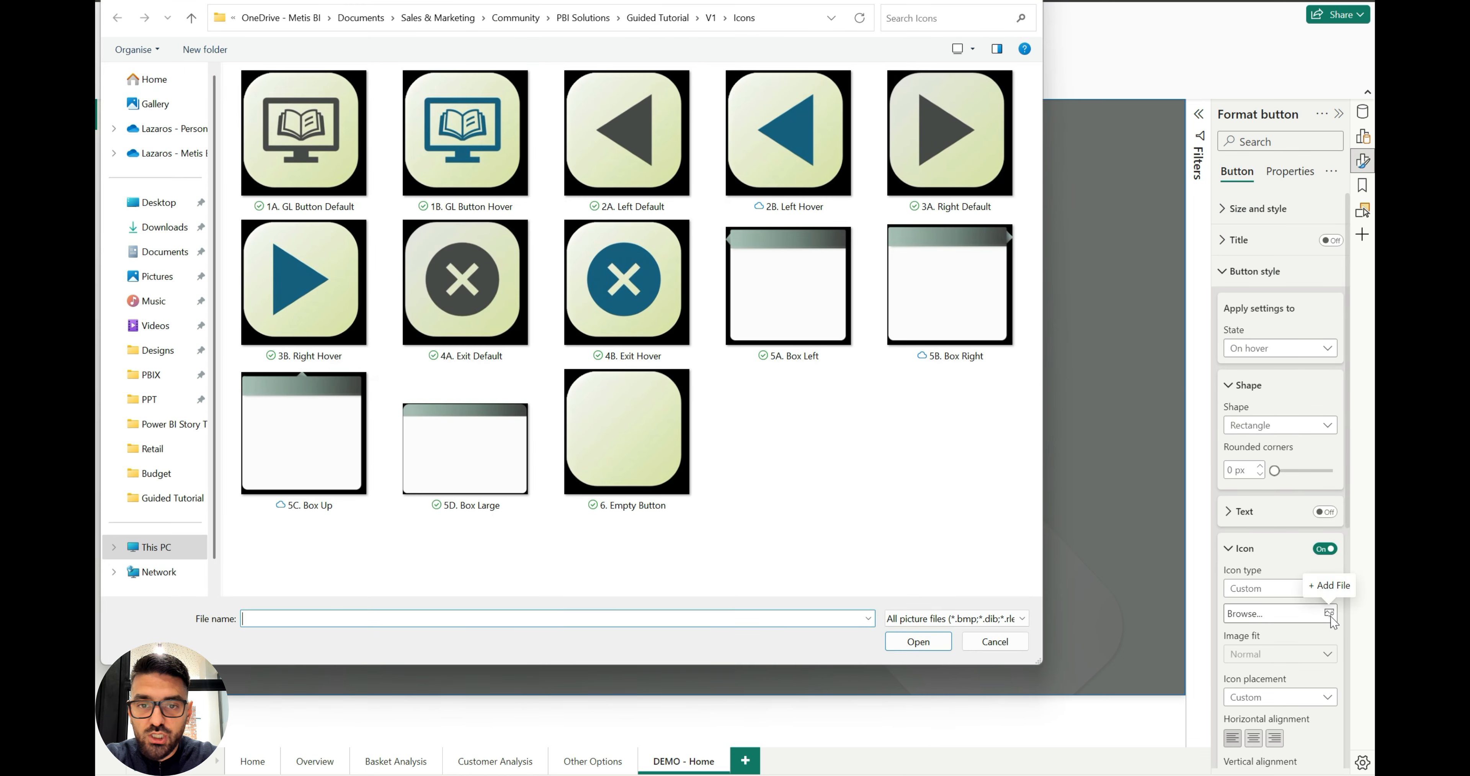
{"action": "left_click", "coordinate": [950, 134]}
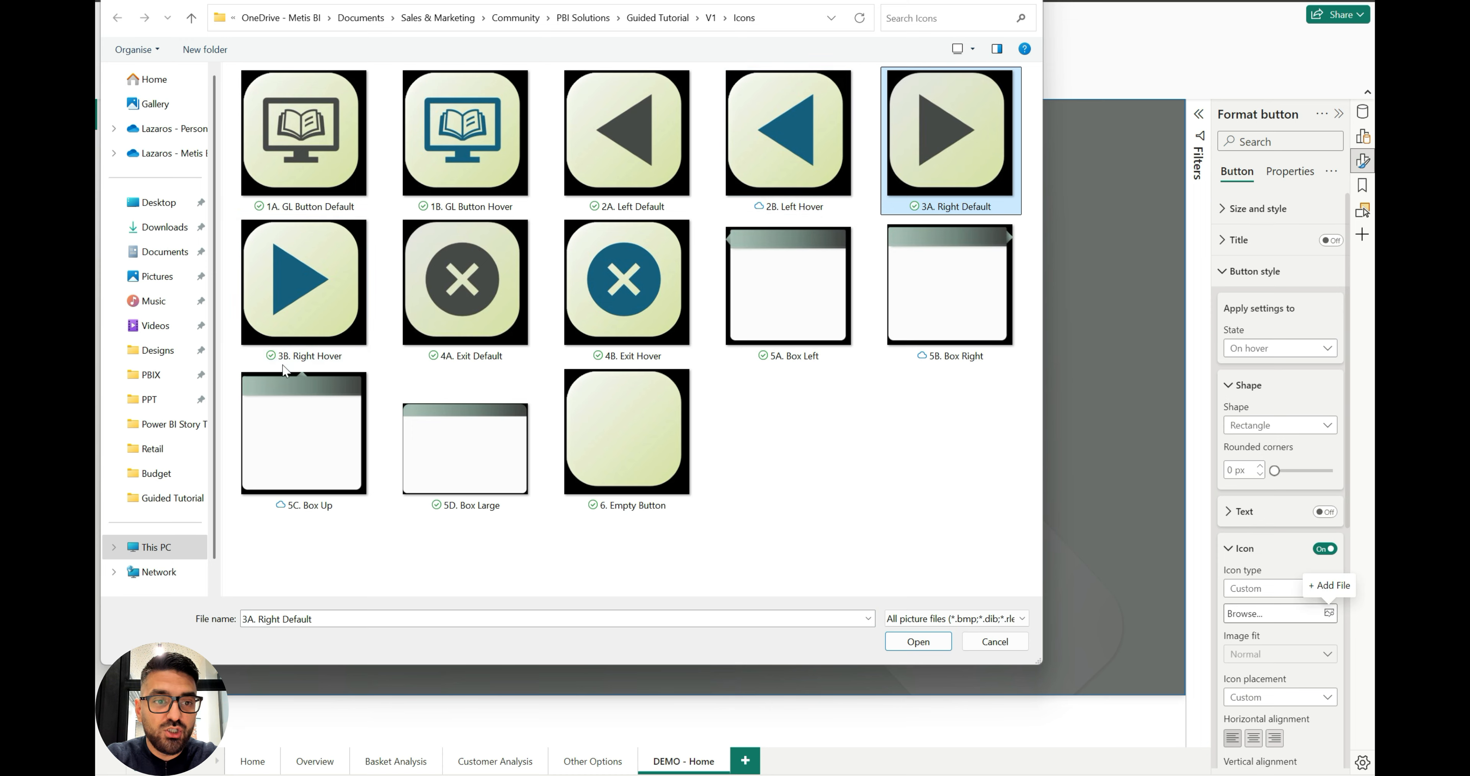
{"action": "double_click", "coordinate": [302, 339]}
{"action": "left_click", "coordinate": [969, 724]}
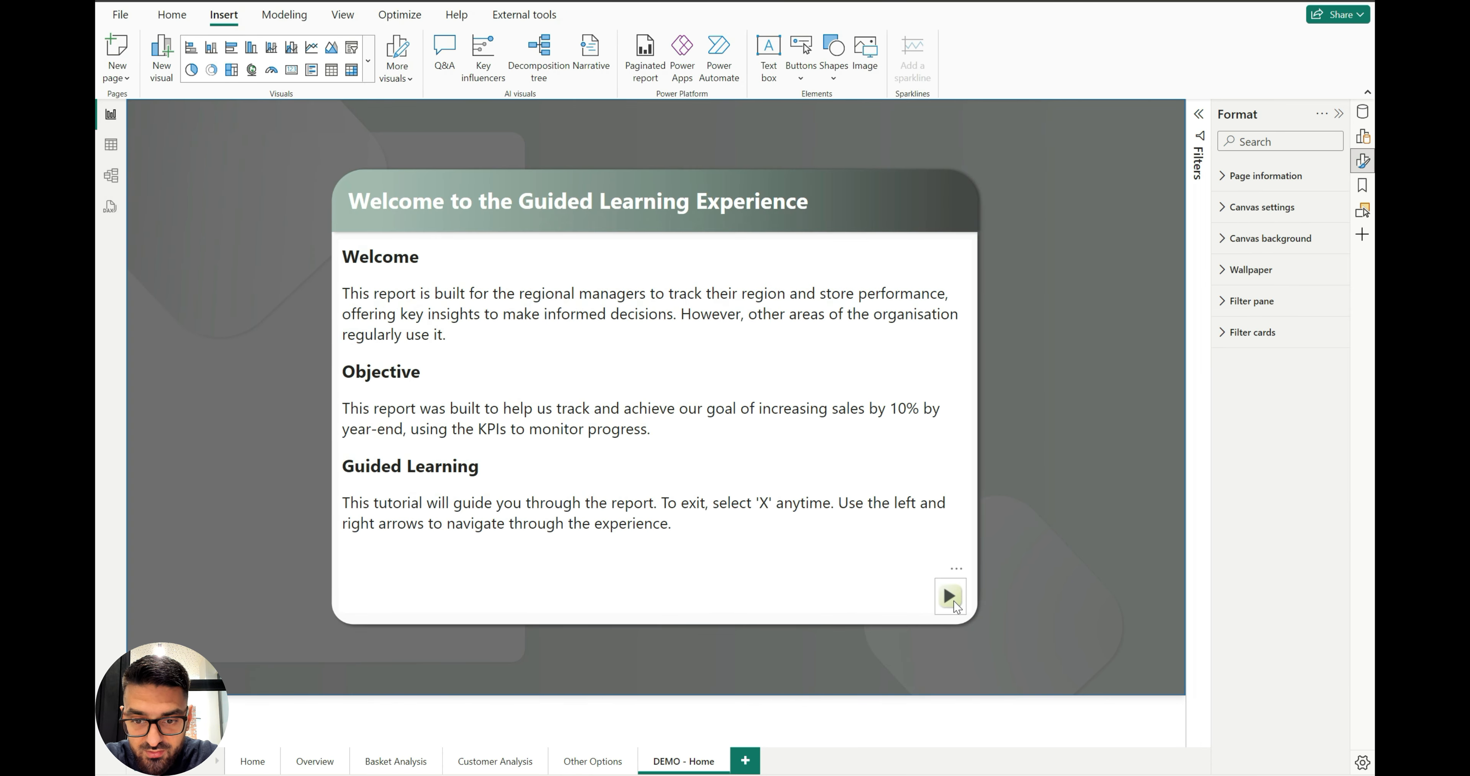
Turn on the Action setting for the arrow button
{"action": "left_click", "coordinate": [950, 599]}
{"action": "left_click", "coordinate": [1264, 272]}
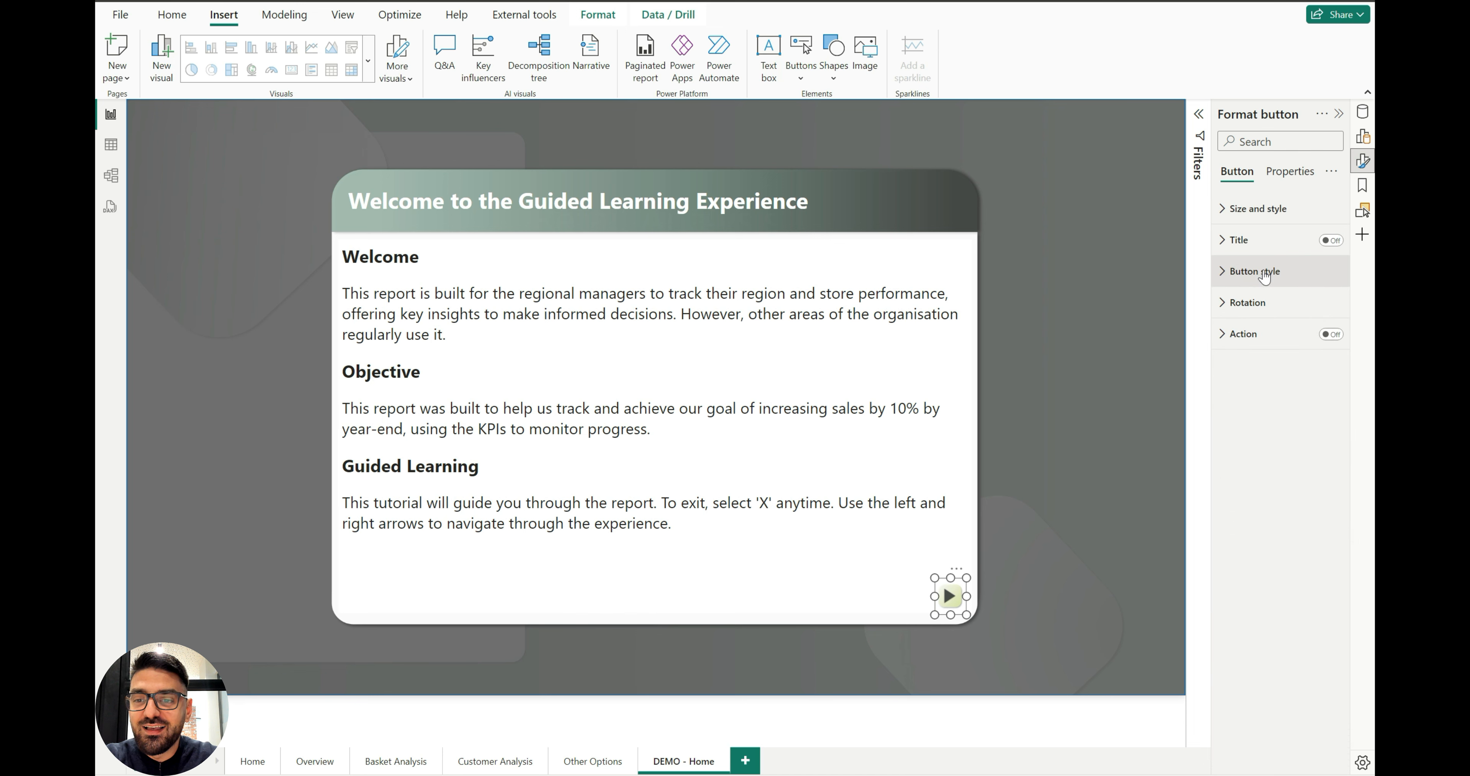
{"action": "left_click", "coordinate": [1332, 335]}
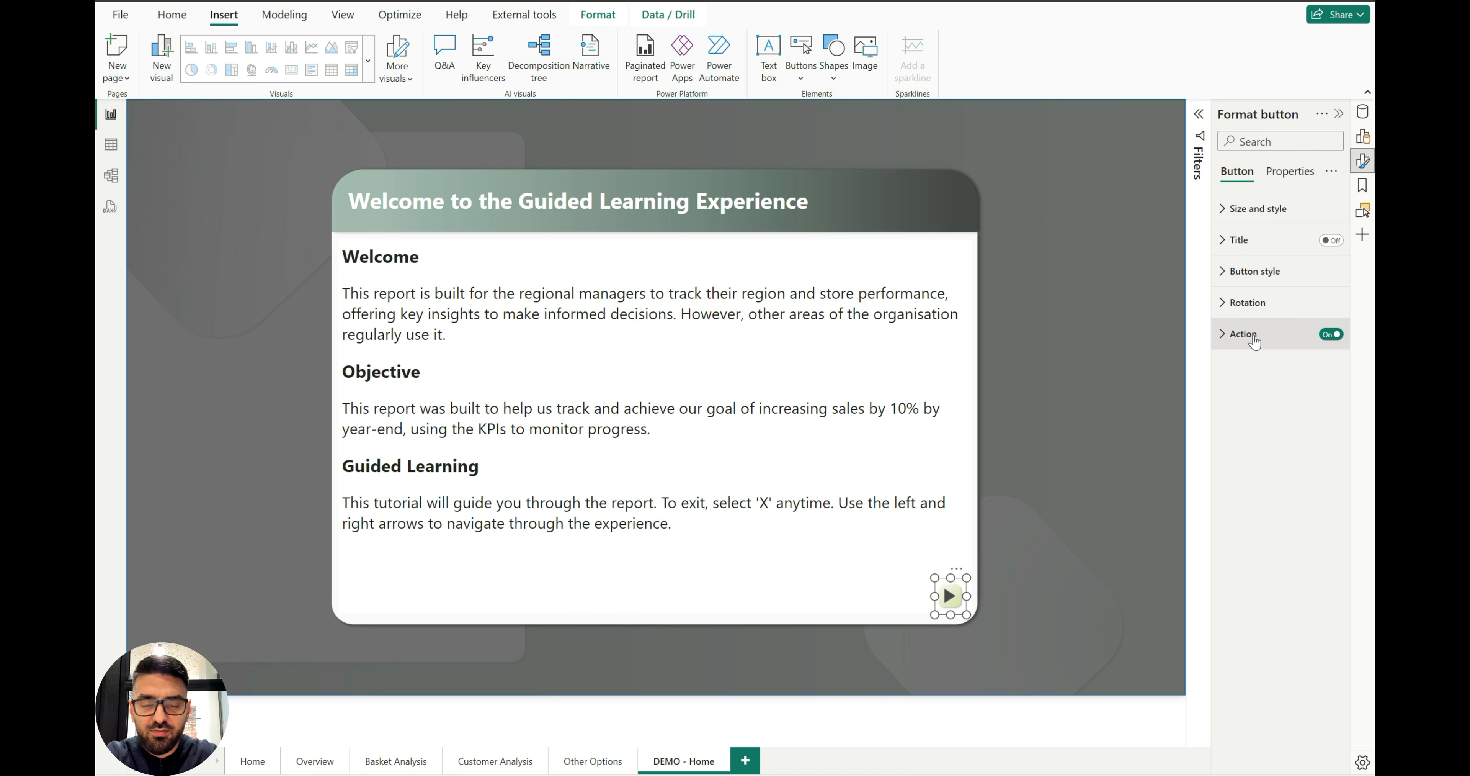
{"action": "left_click", "coordinate": [956, 729]}
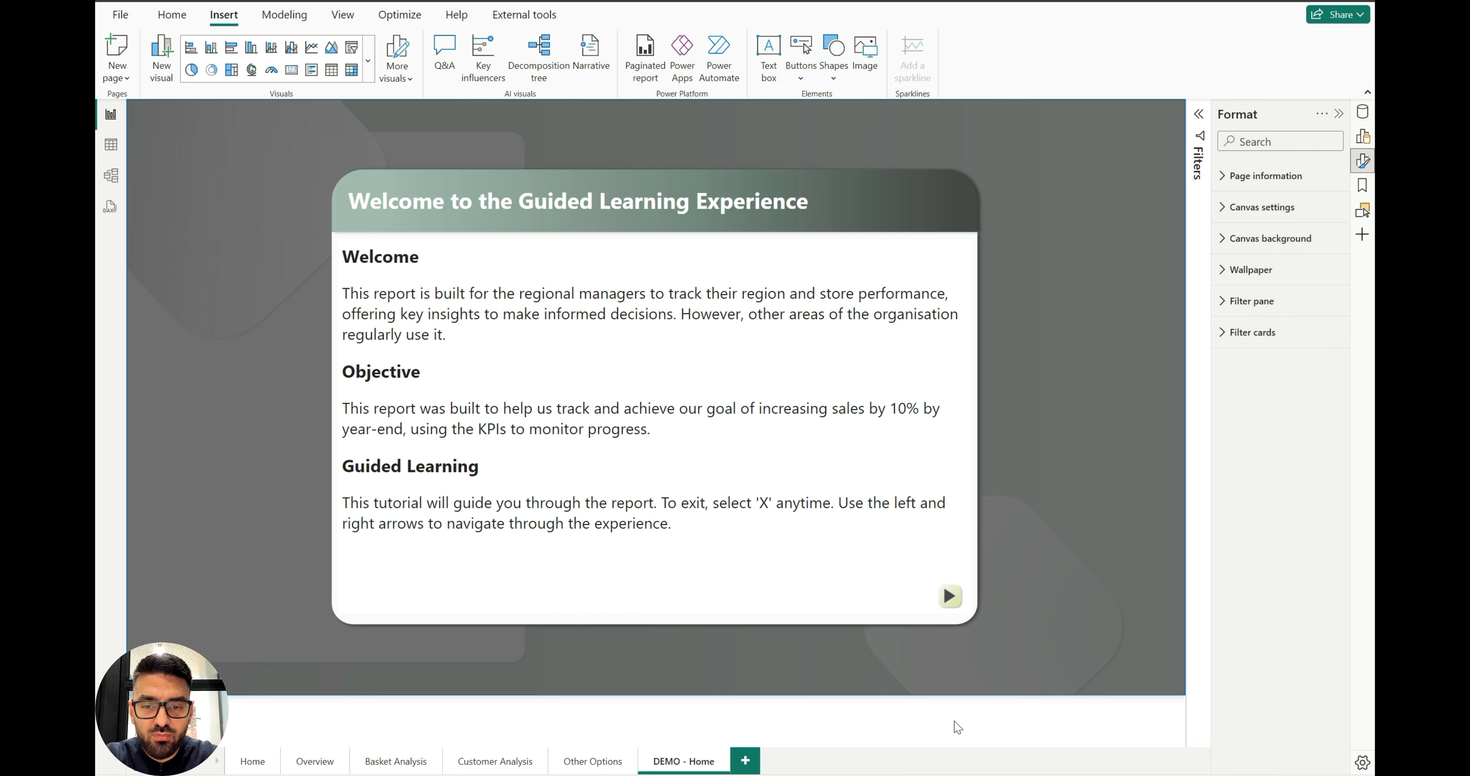
Place a copy of the arrow button at the right end of the welcome header and set its default icon to 4A. Exit Default
{"action": "left_click", "coordinate": [949, 609]}
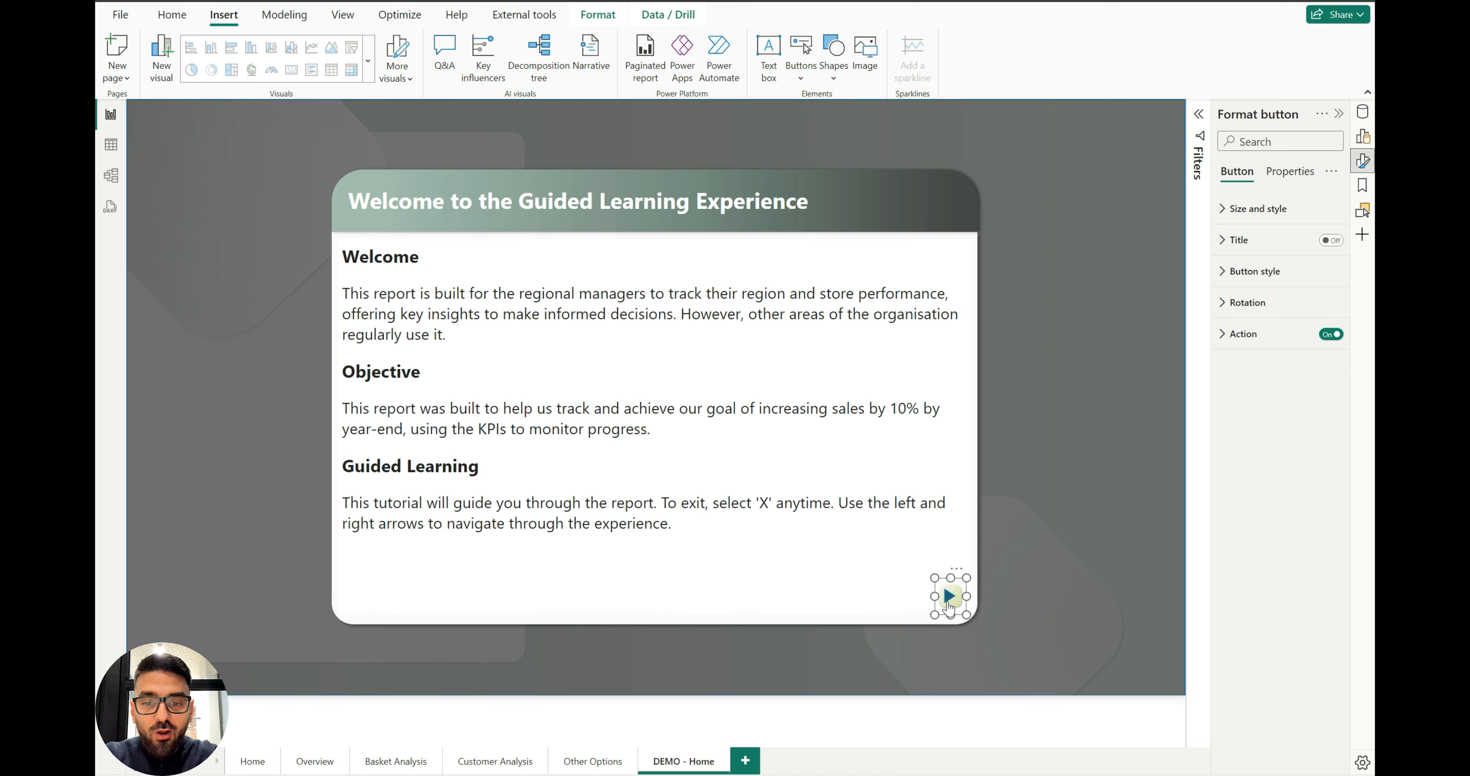
{"action": "left_click_drag", "start_coordinate": [952, 599], "coordinate": [948, 215]}
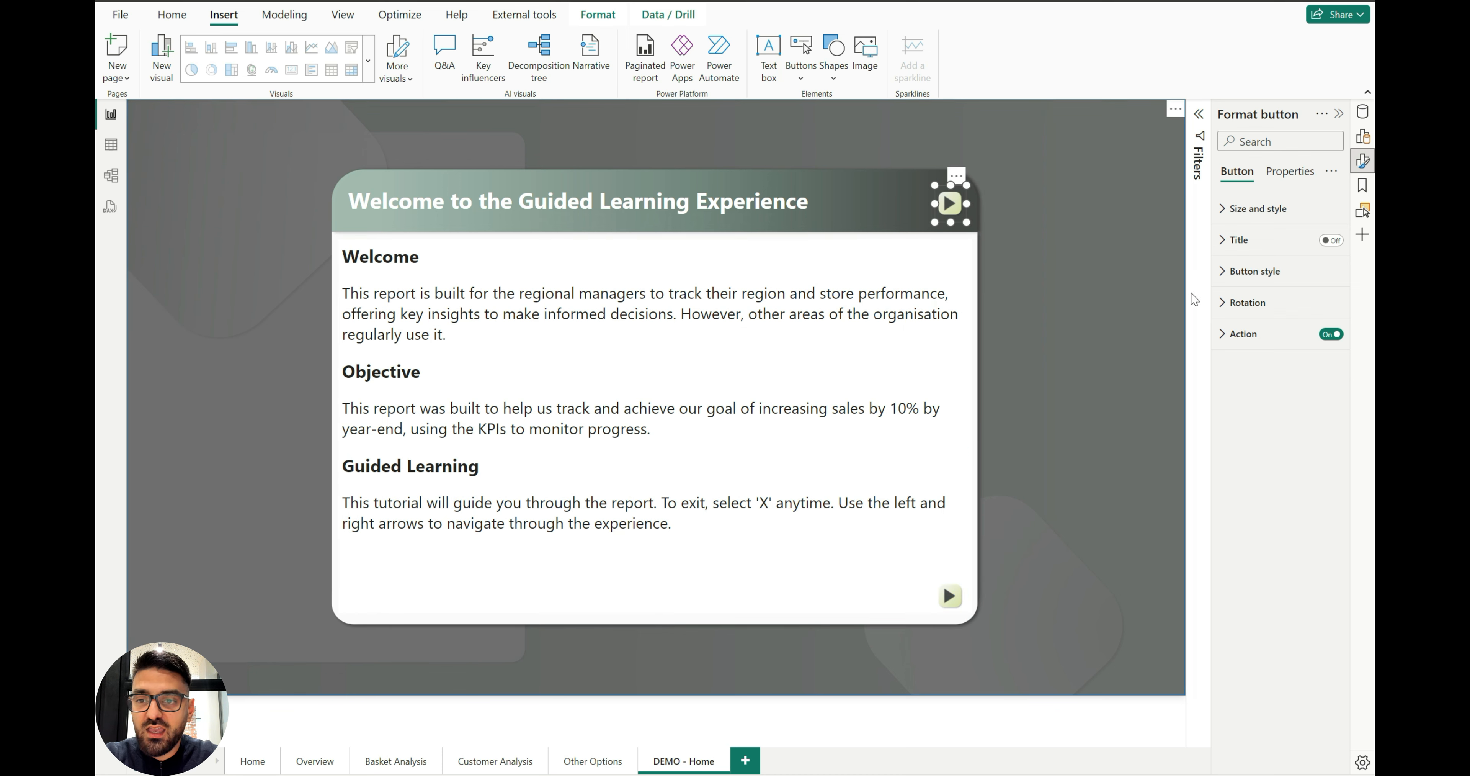
{"action": "left_click", "coordinate": [1235, 272]}
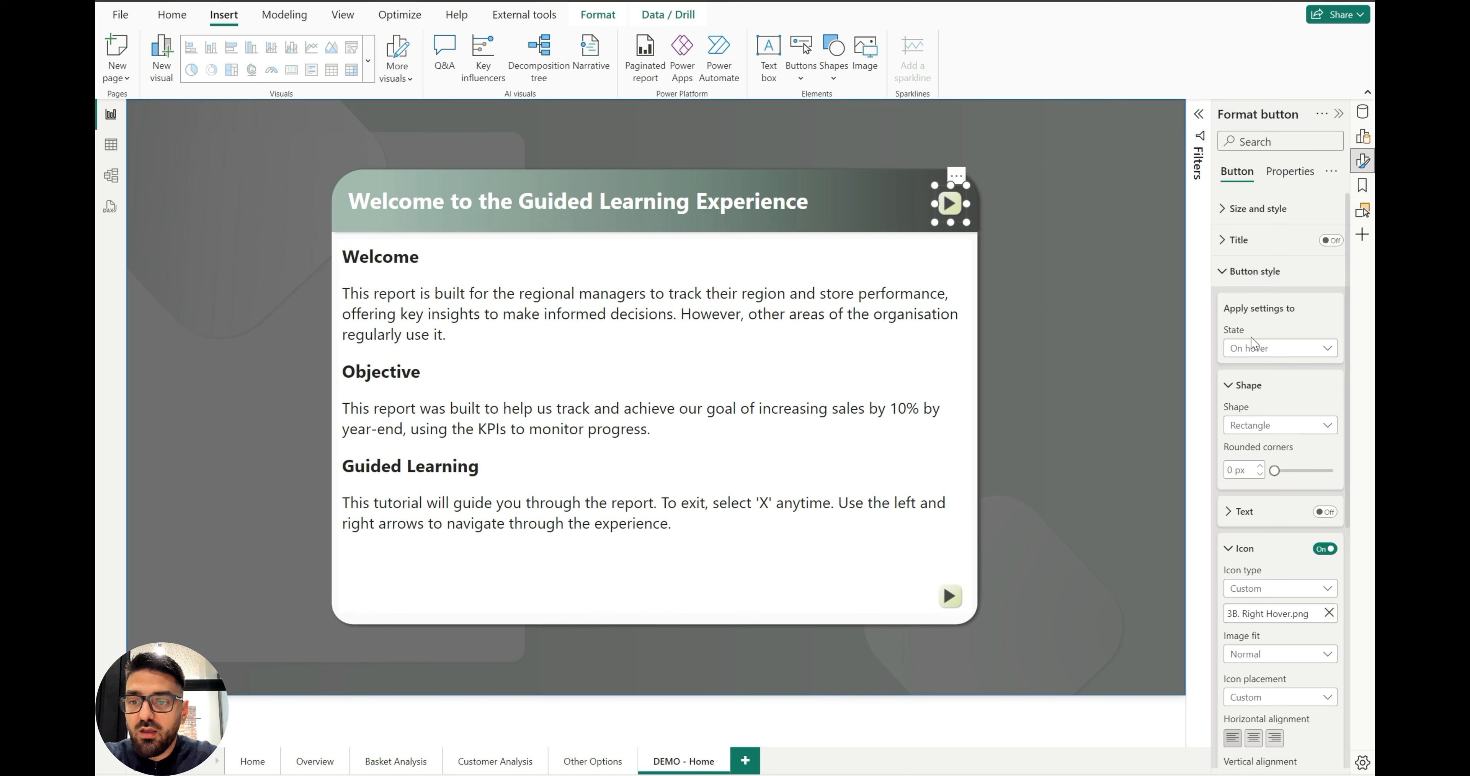
{"action": "left_click", "coordinate": [1251, 342]}
{"action": "left_click", "coordinate": [1256, 368]}
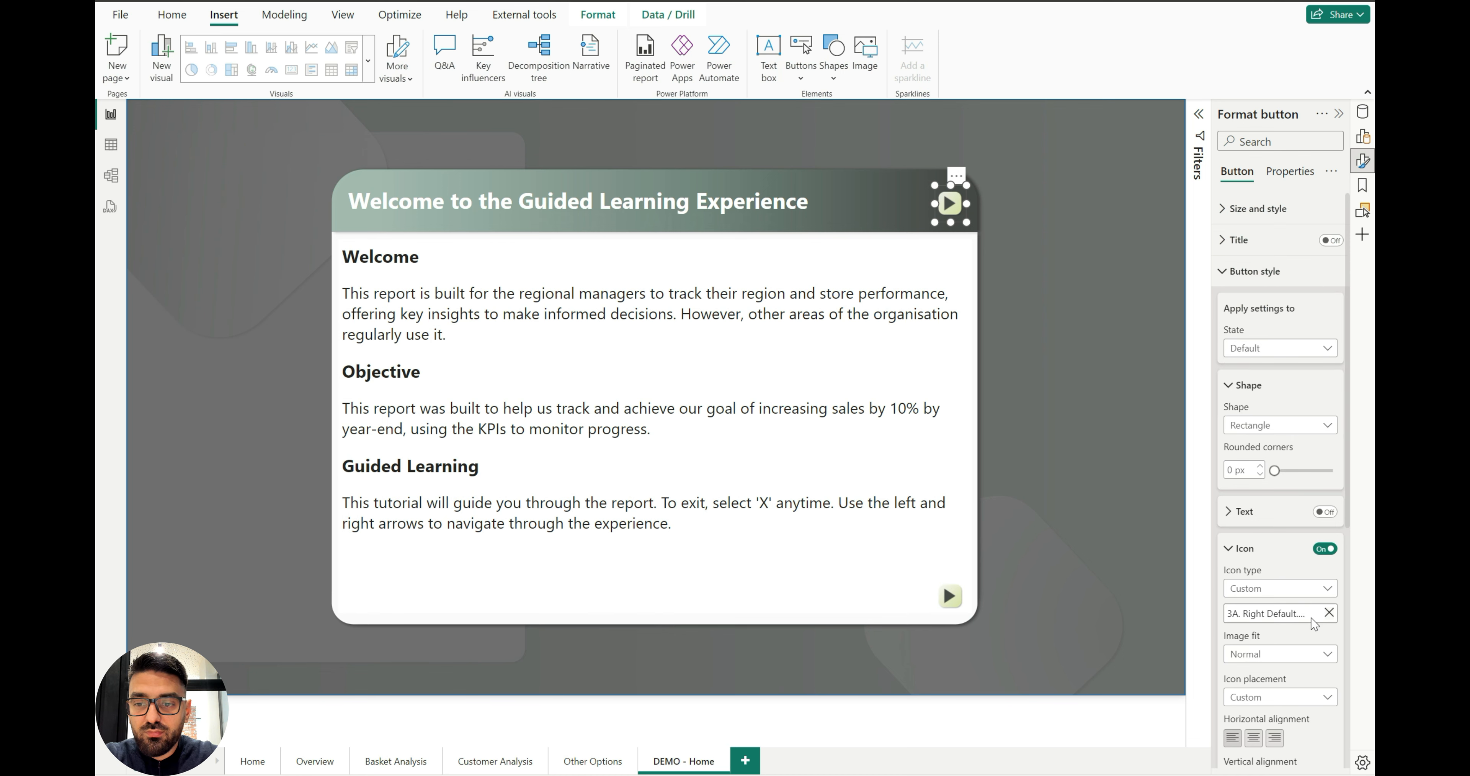
{"action": "left_click", "coordinate": [1329, 612]}
{"action": "left_click", "coordinate": [1328, 613]}
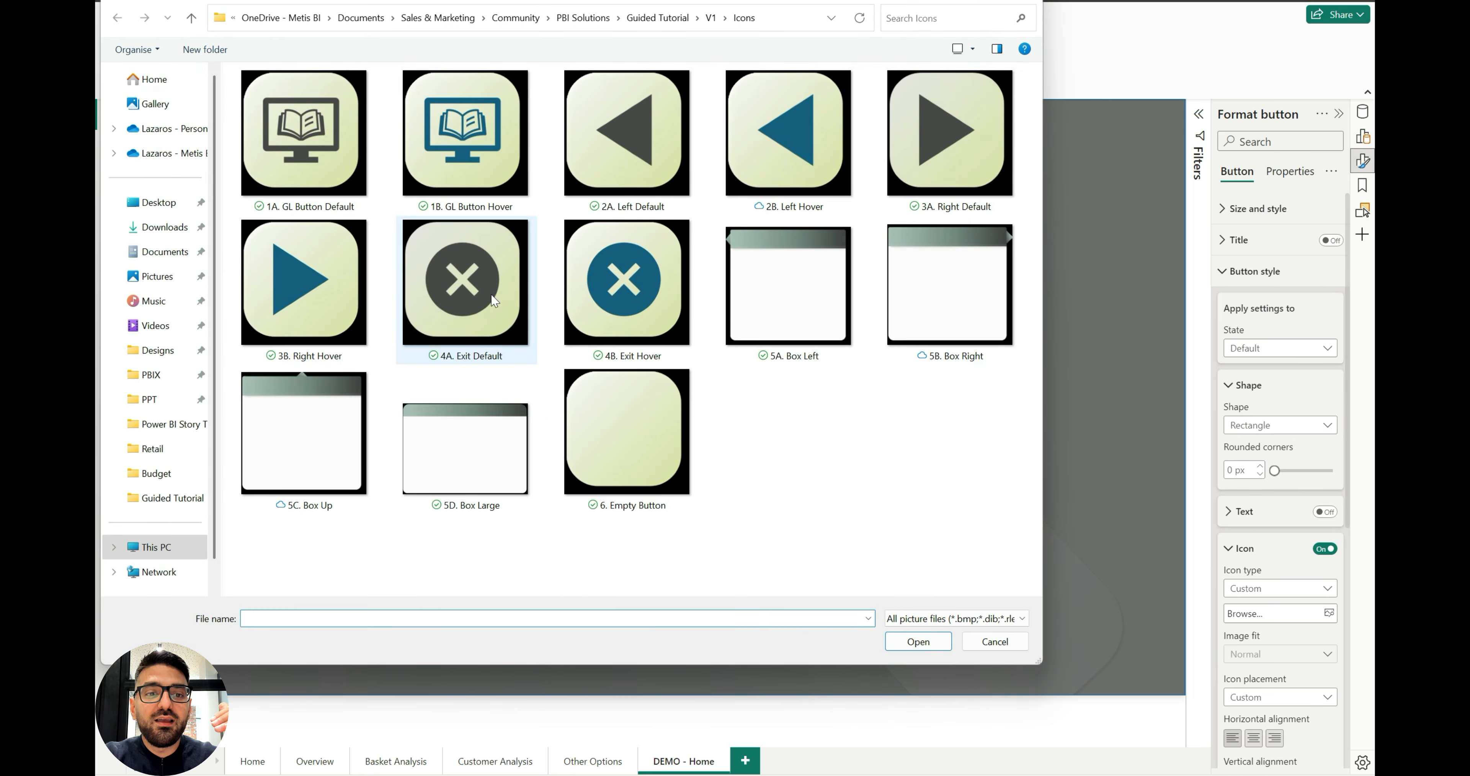
{"action": "left_click", "coordinate": [493, 300]}
{"action": "double_click", "coordinate": [493, 301]}
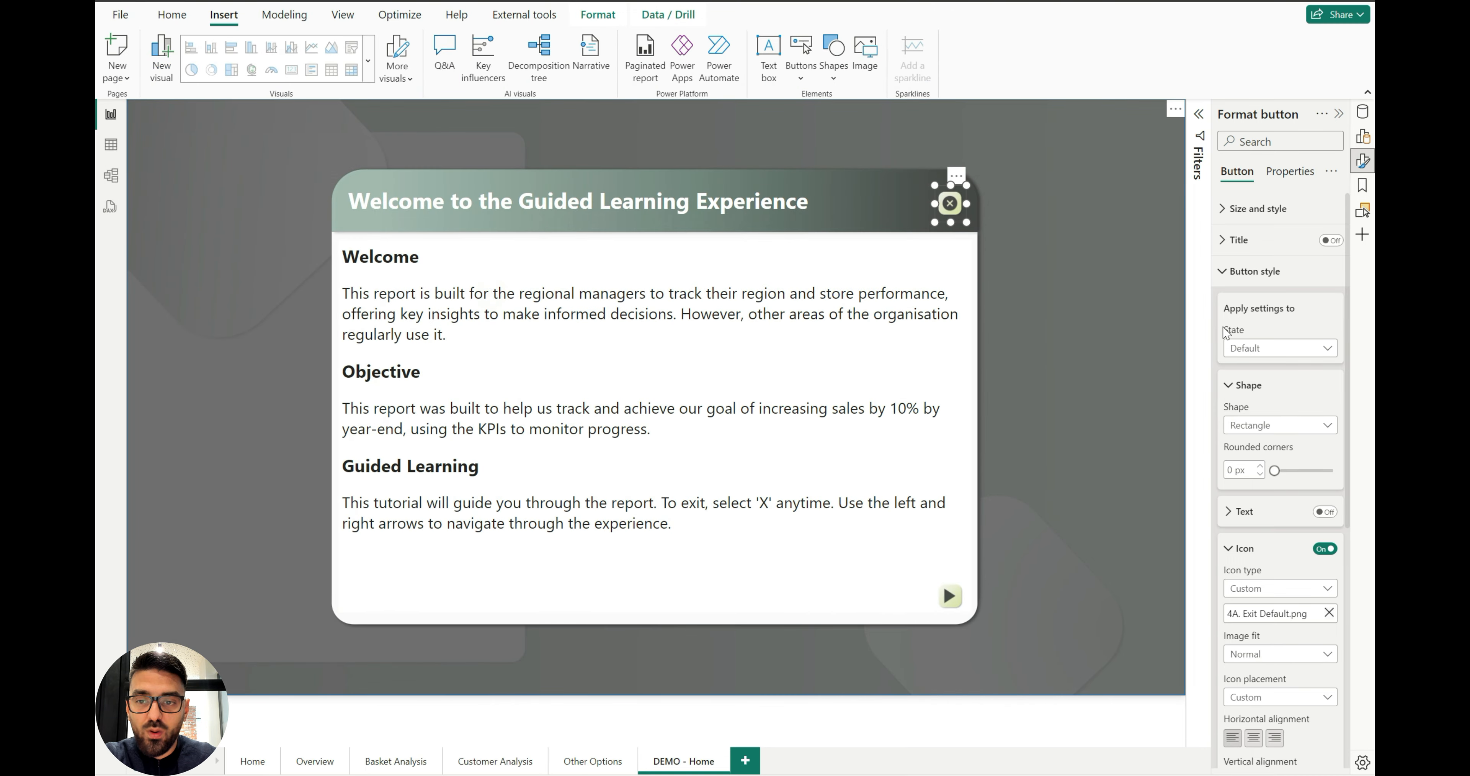
Set the exit button's On hover icon to the image 4B. Exit Hover
{"action": "left_click", "coordinate": [1278, 348]}
{"action": "left_click", "coordinate": [1273, 391]}
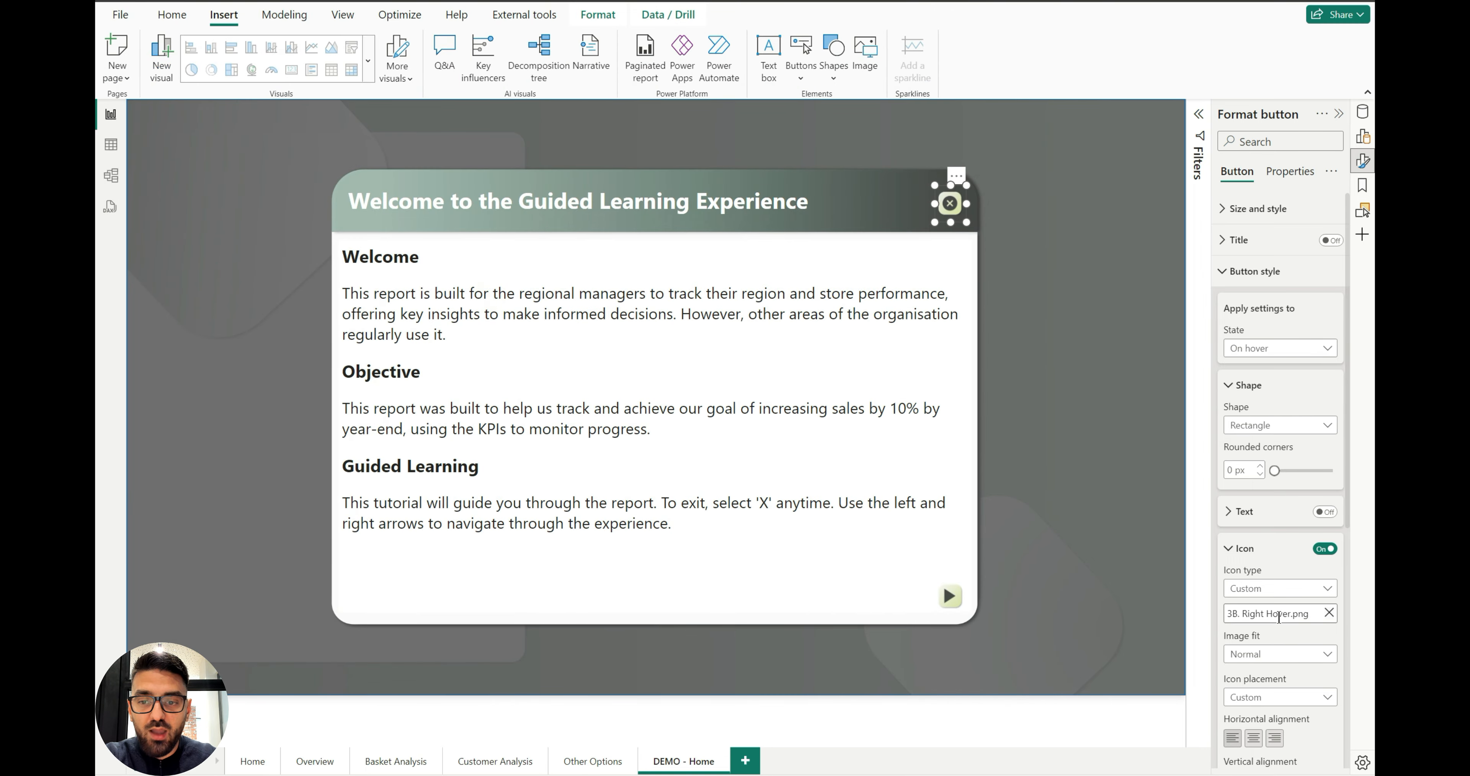
{"action": "left_click", "coordinate": [1329, 613]}
{"action": "left_click", "coordinate": [1329, 614]}
{"action": "double_click", "coordinate": [624, 291]}
{"action": "left_click", "coordinate": [1015, 730]}
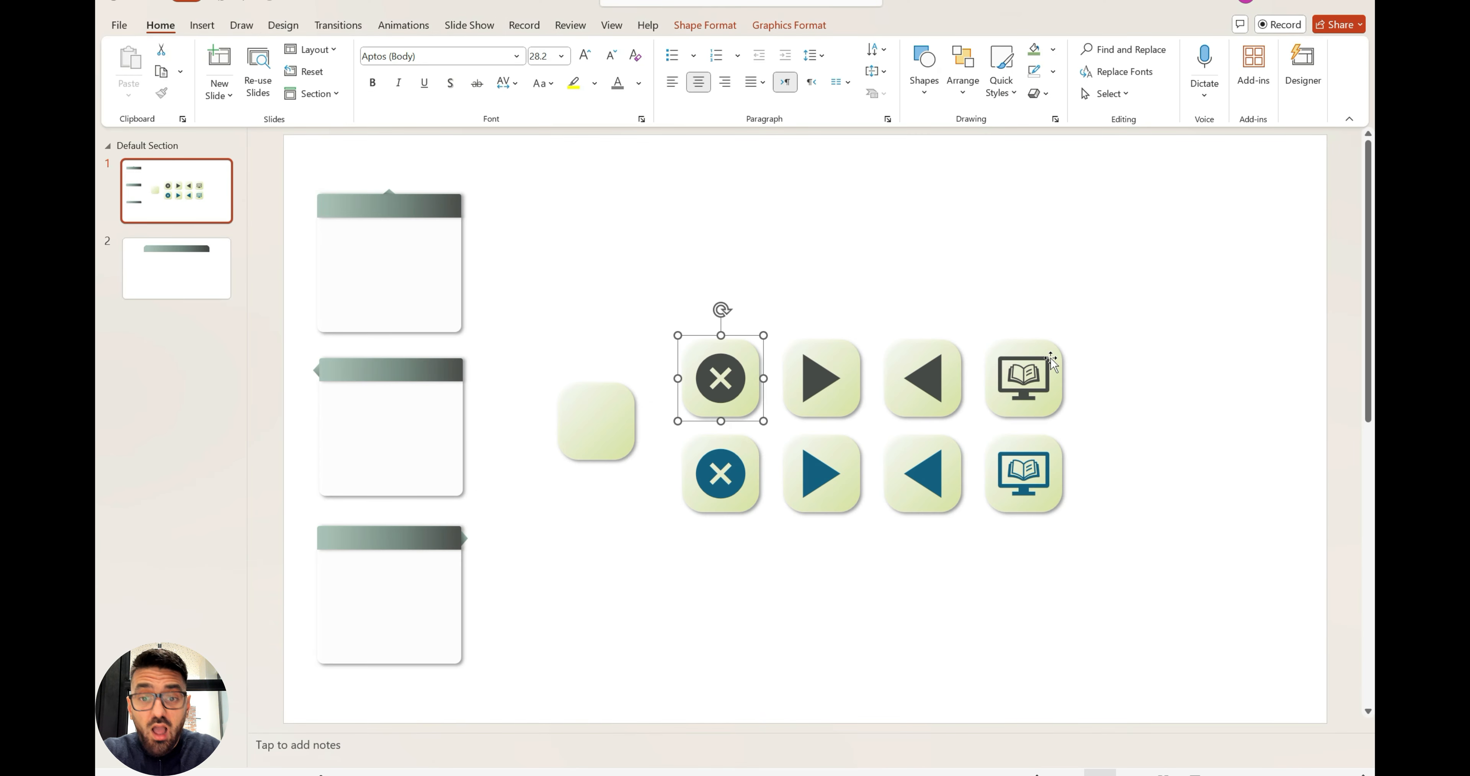
{"action": "left_click", "coordinate": [971, 363]}
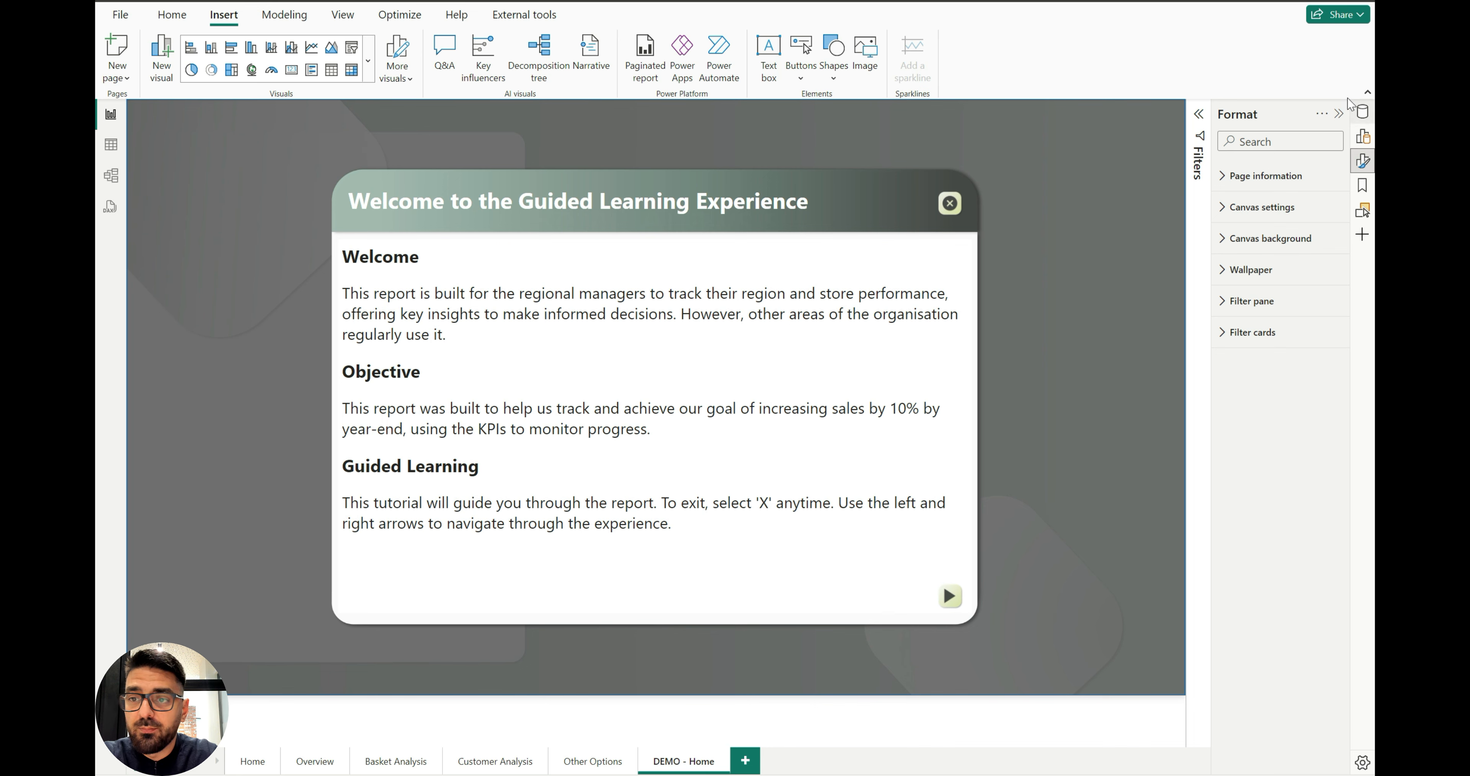
Show the report's bookmarks and the page's layer order, and group the welcome pop-up's two buttons, title box, text box, image and shape
{"action": "left_click", "coordinate": [1338, 114]}
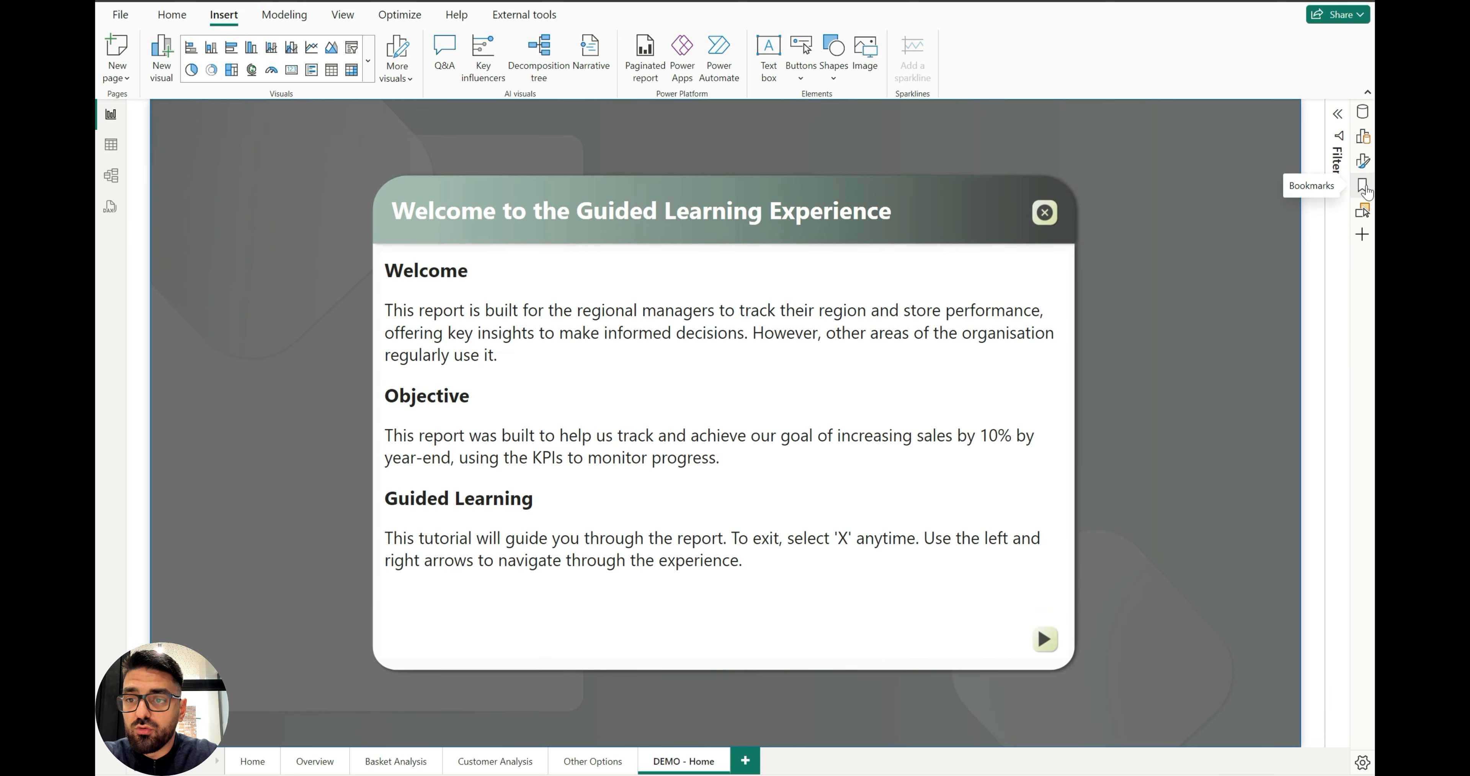
{"action": "left_click", "coordinate": [1364, 187]}
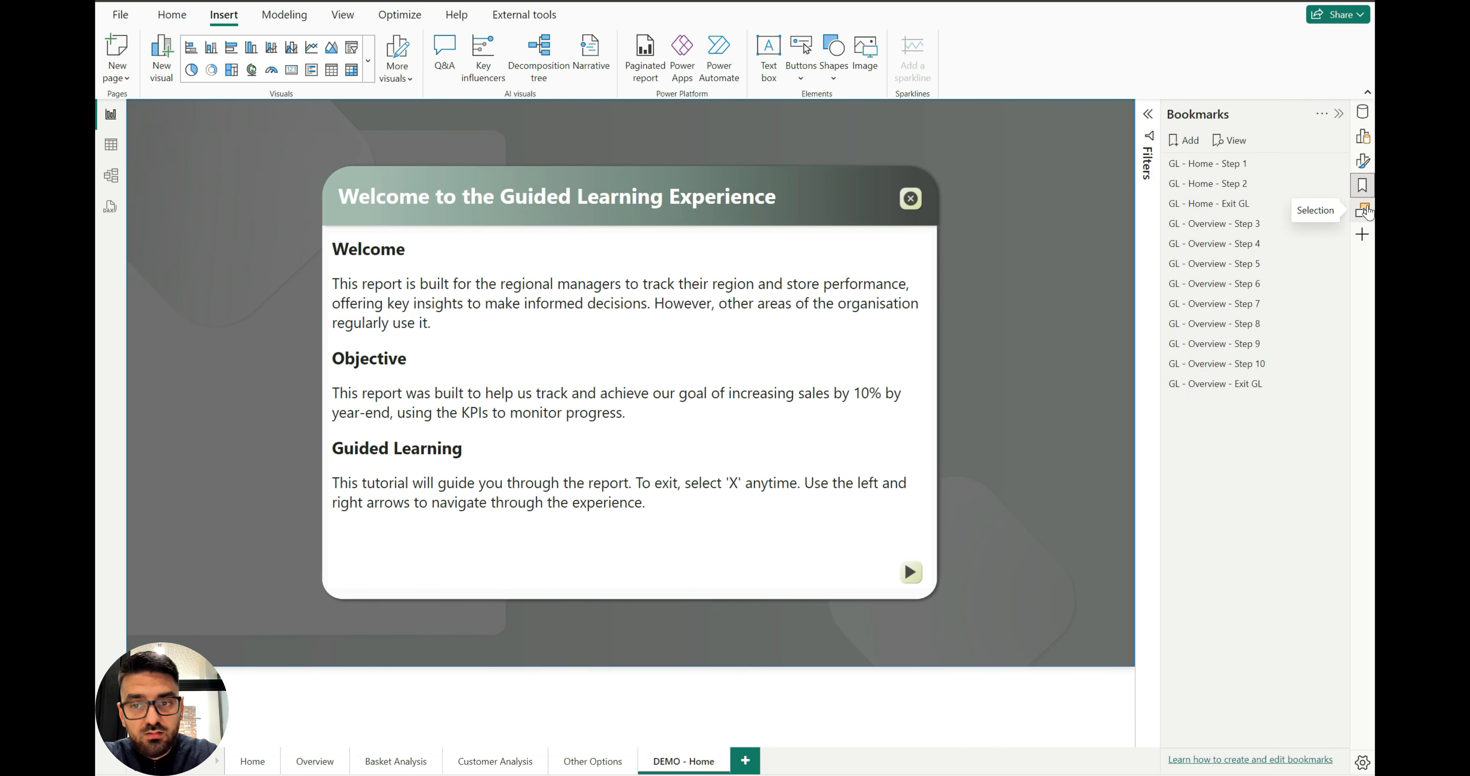
{"action": "left_click", "coordinate": [1365, 210]}
{"action": "left_click", "coordinate": [1000, 191]}
{"action": "left_click", "coordinate": [999, 283], "text": "shift"}
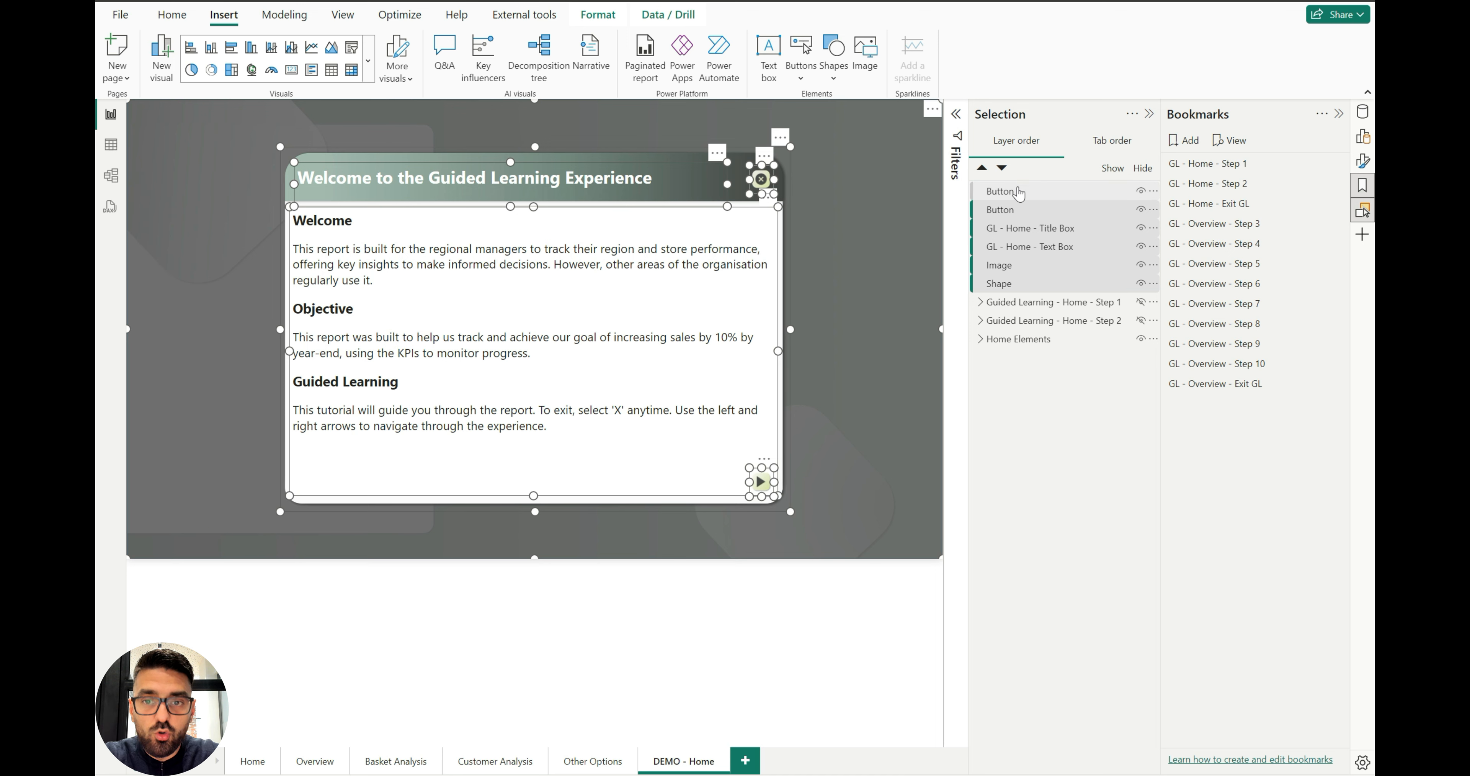
{"action": "right_click", "coordinate": [1016, 191]}
{"action": "mouse_move", "coordinate": [1019, 193]}
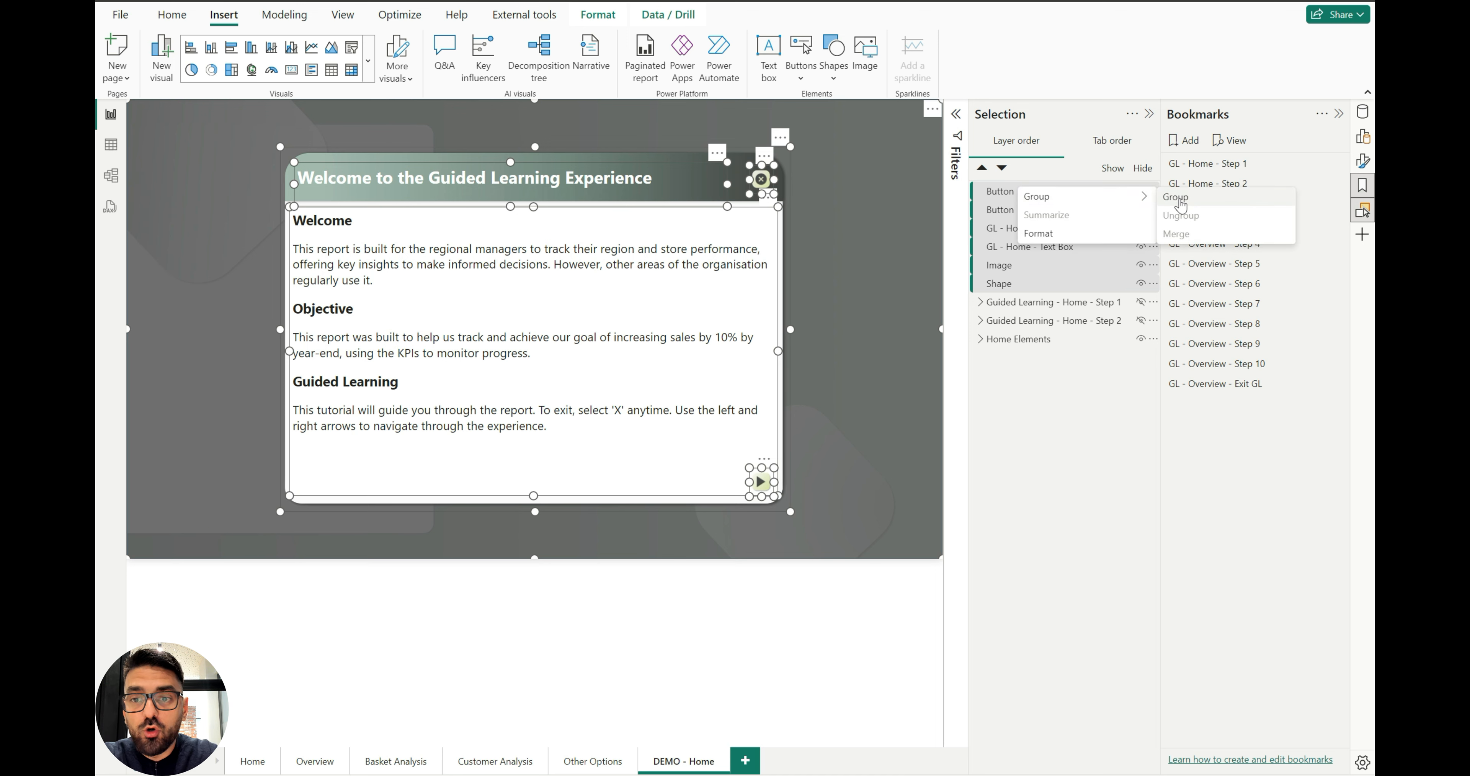
{"action": "left_click", "coordinate": [1176, 197]}
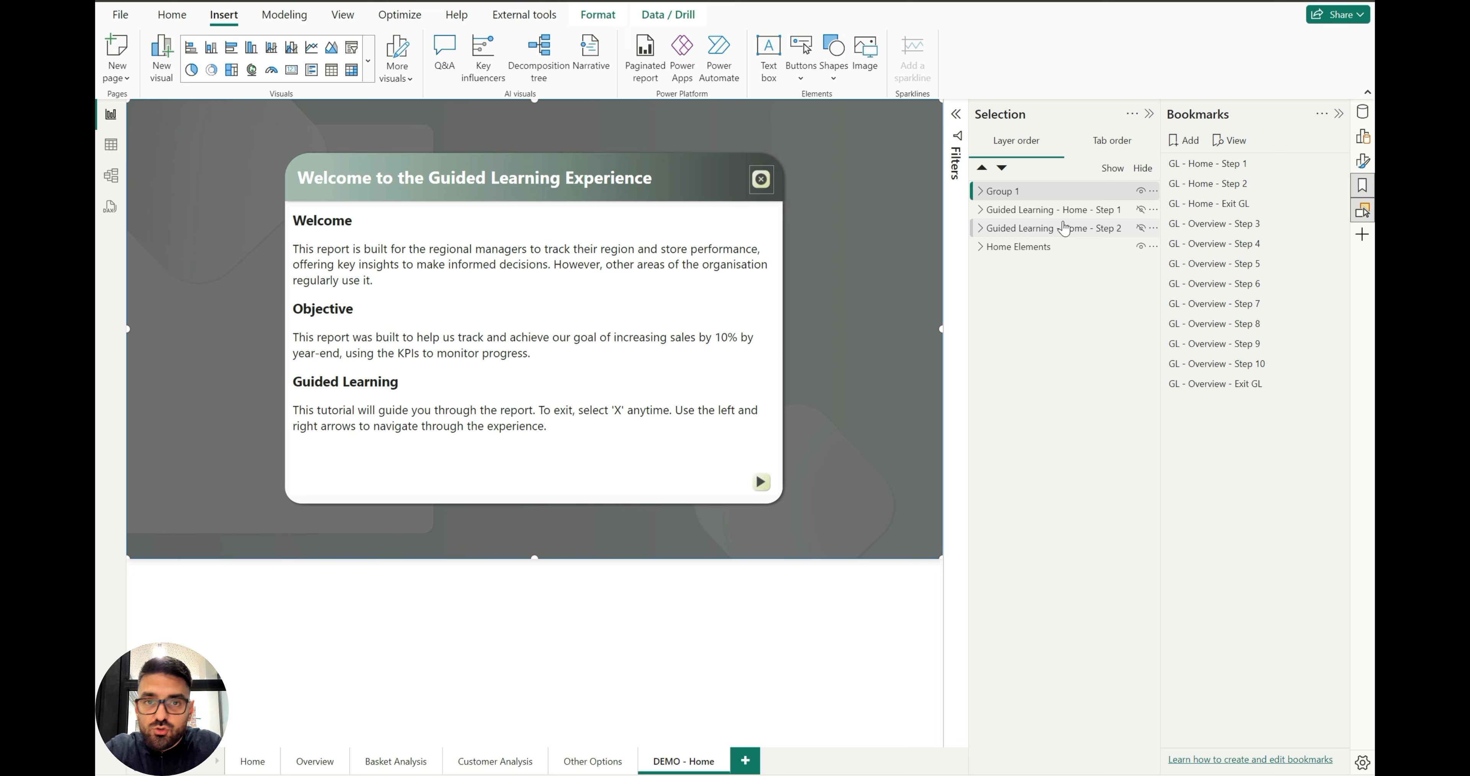
Rename the new group as "Demo - GL - Home - Step 1" and hide it on the page
{"action": "double_click", "coordinate": [1021, 191]}
{"action": "type", "text": "Demo"}
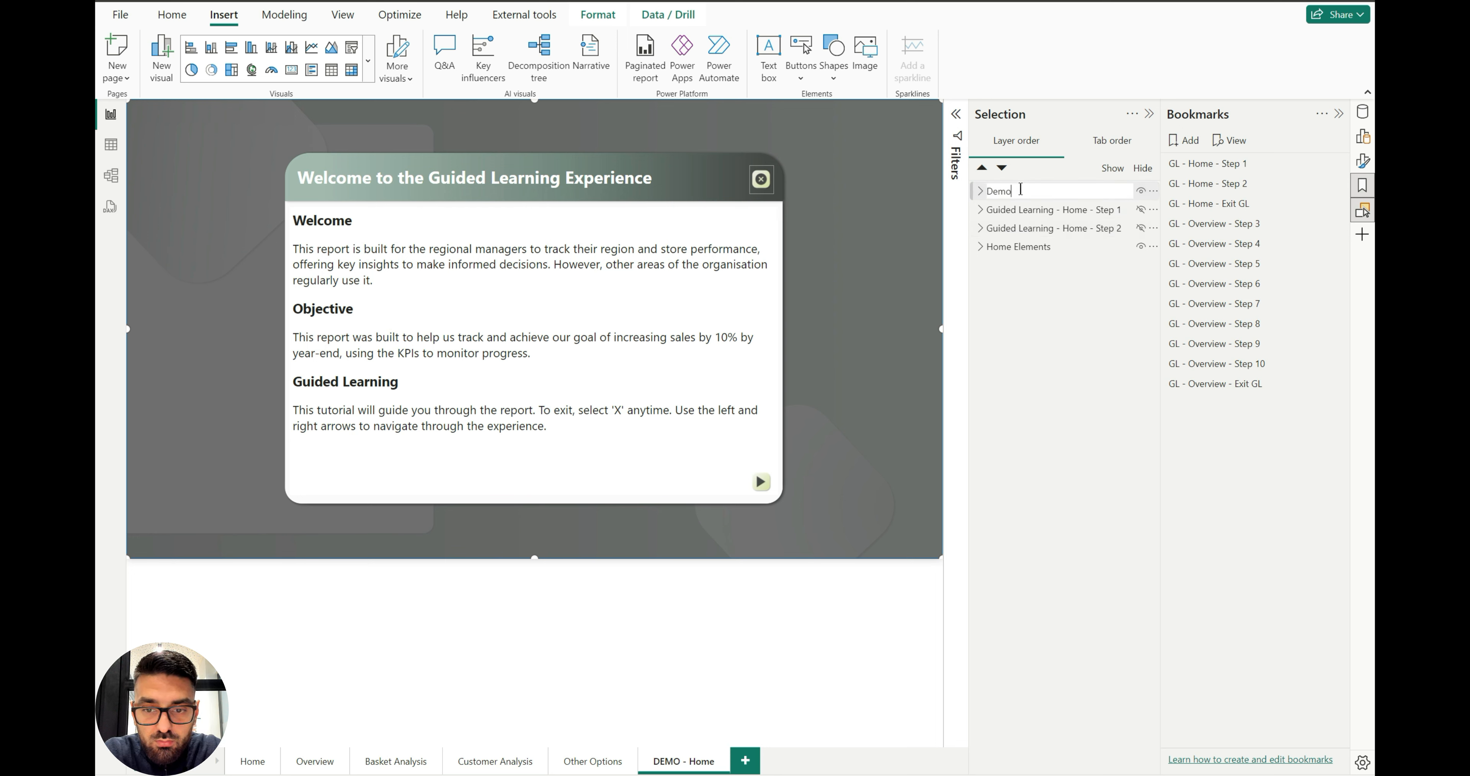
{"action": "type", "text": " - "}
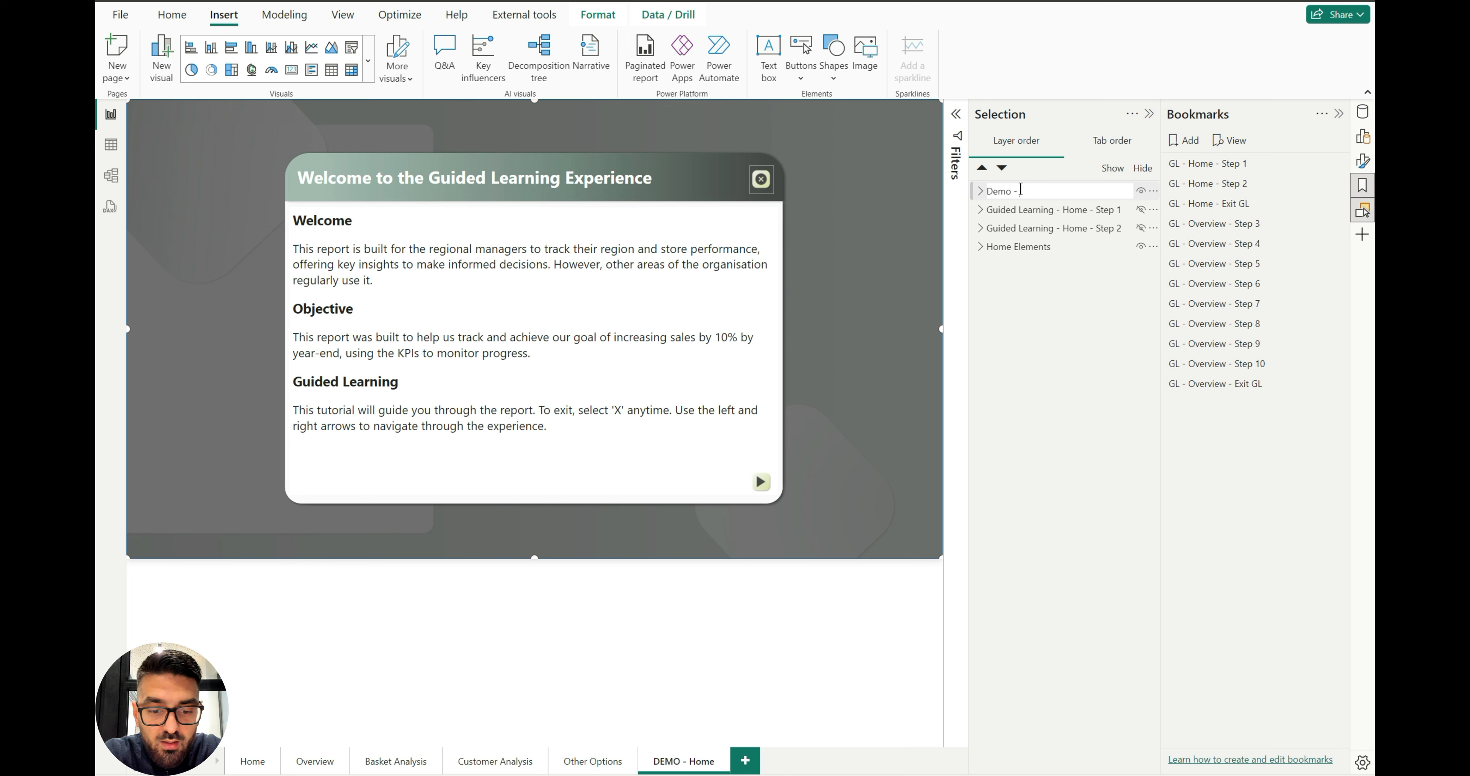
{"action": "type", "text": "GL"}
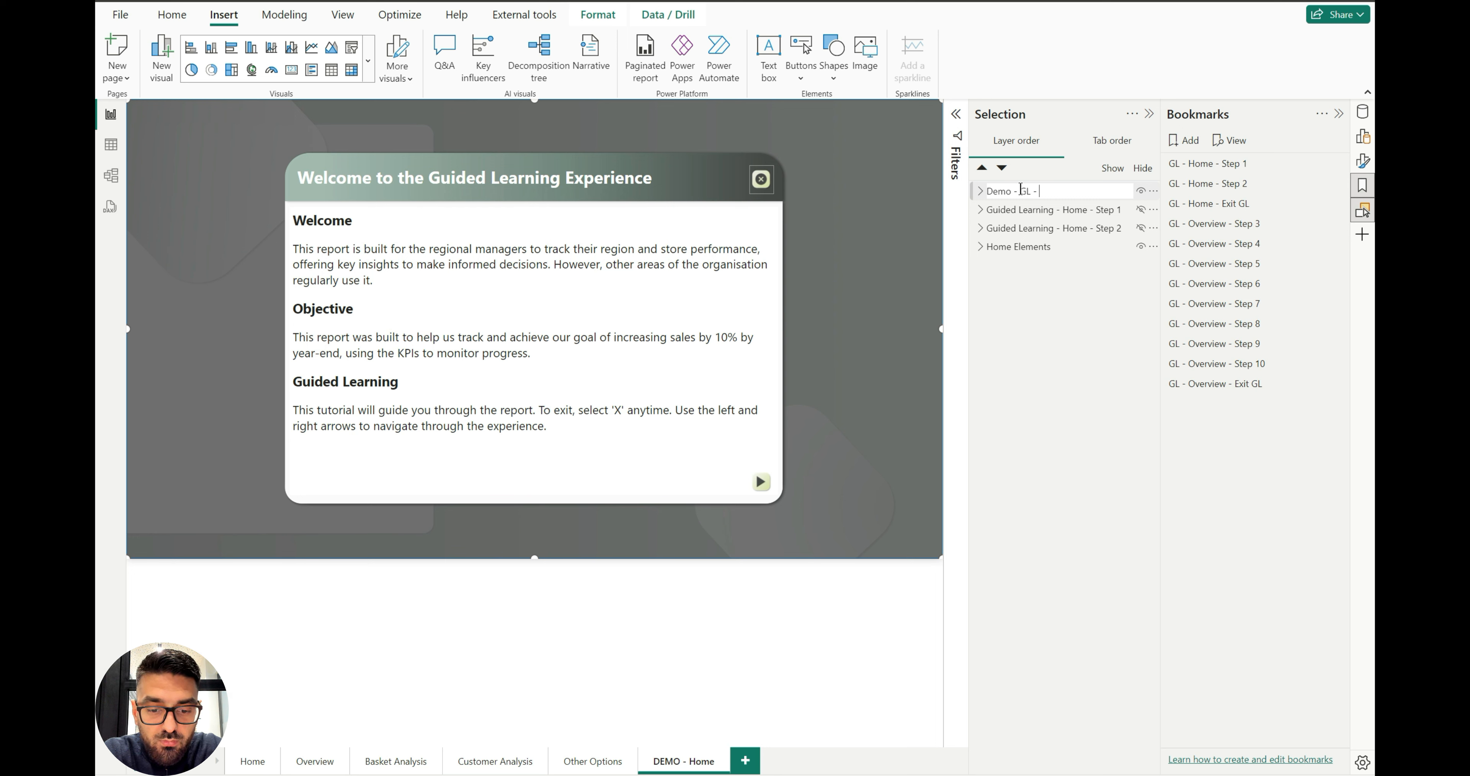
{"action": "type", "text": " - Home - St"}
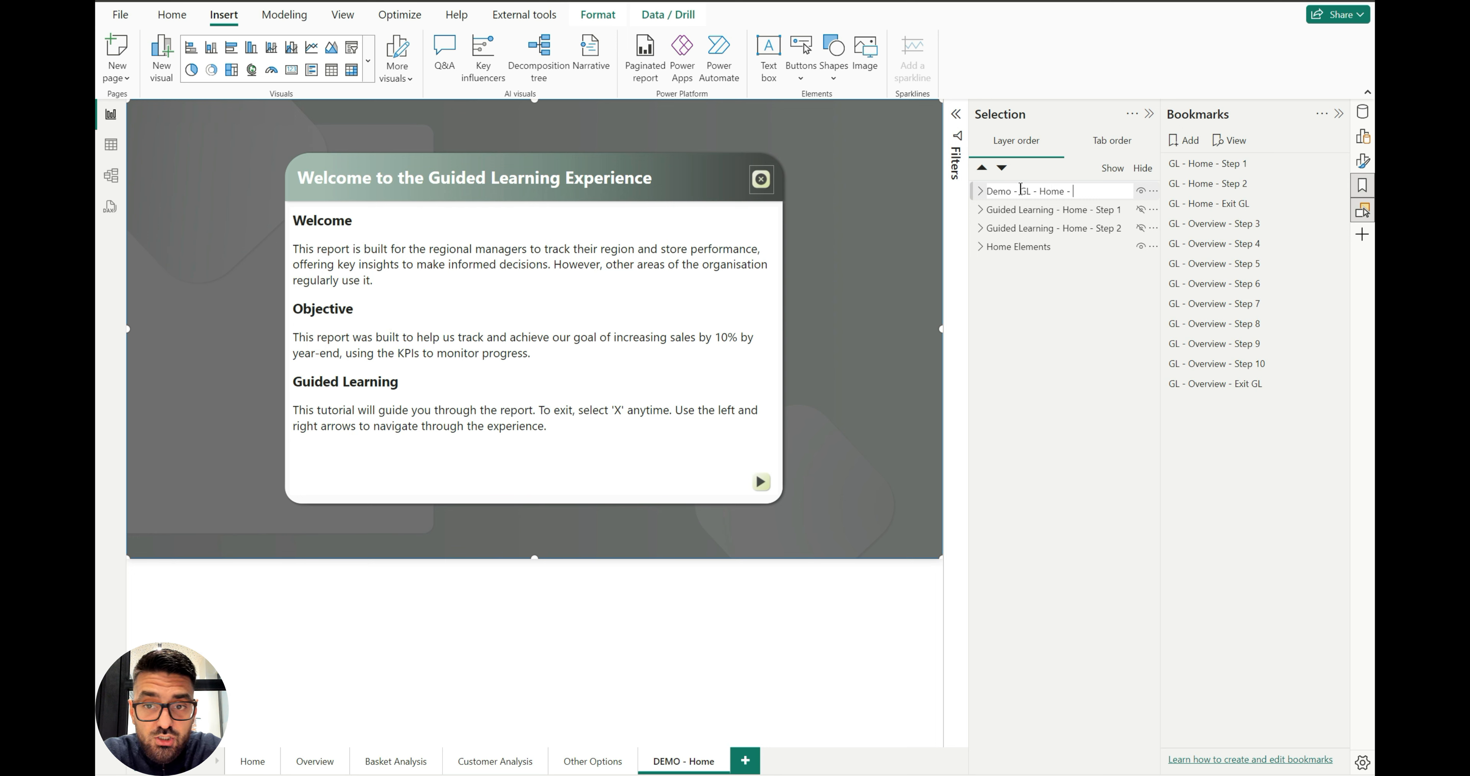
{"action": "type", "text": "ep 1"}
{"action": "key", "text": "Return"}
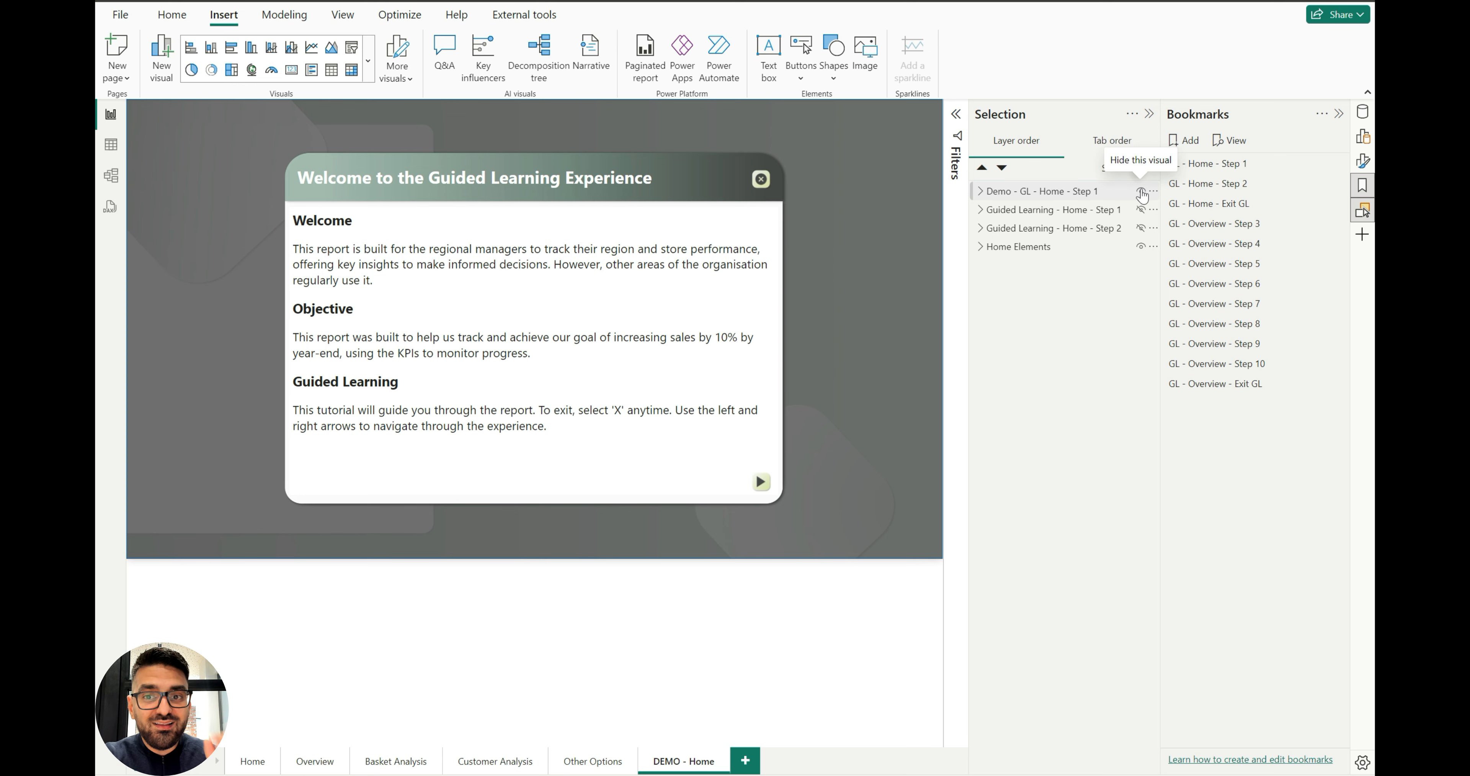
{"action": "left_click", "coordinate": [1141, 193]}
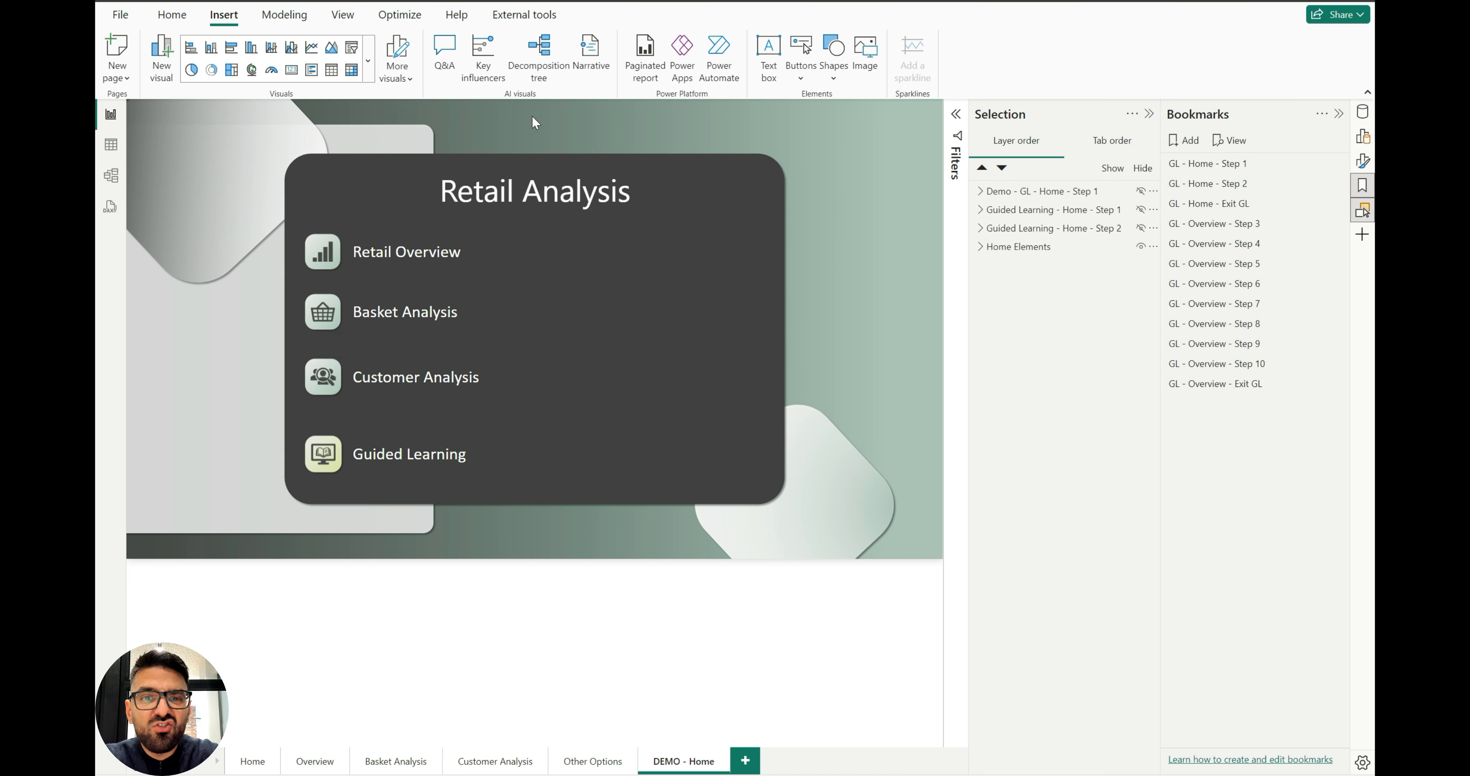
Insert a rounded rectangle and size it to cover the Retail Overview, Basket Analysis and Customer Analysis menu entries
{"action": "left_click", "coordinate": [844, 67]}
{"action": "left_click", "coordinate": [852, 118]}
{"action": "left_click_drag", "start_coordinate": [191, 165], "coordinate": [343, 274]}
{"action": "left_click_drag", "start_coordinate": [407, 336], "coordinate": [500, 421]}
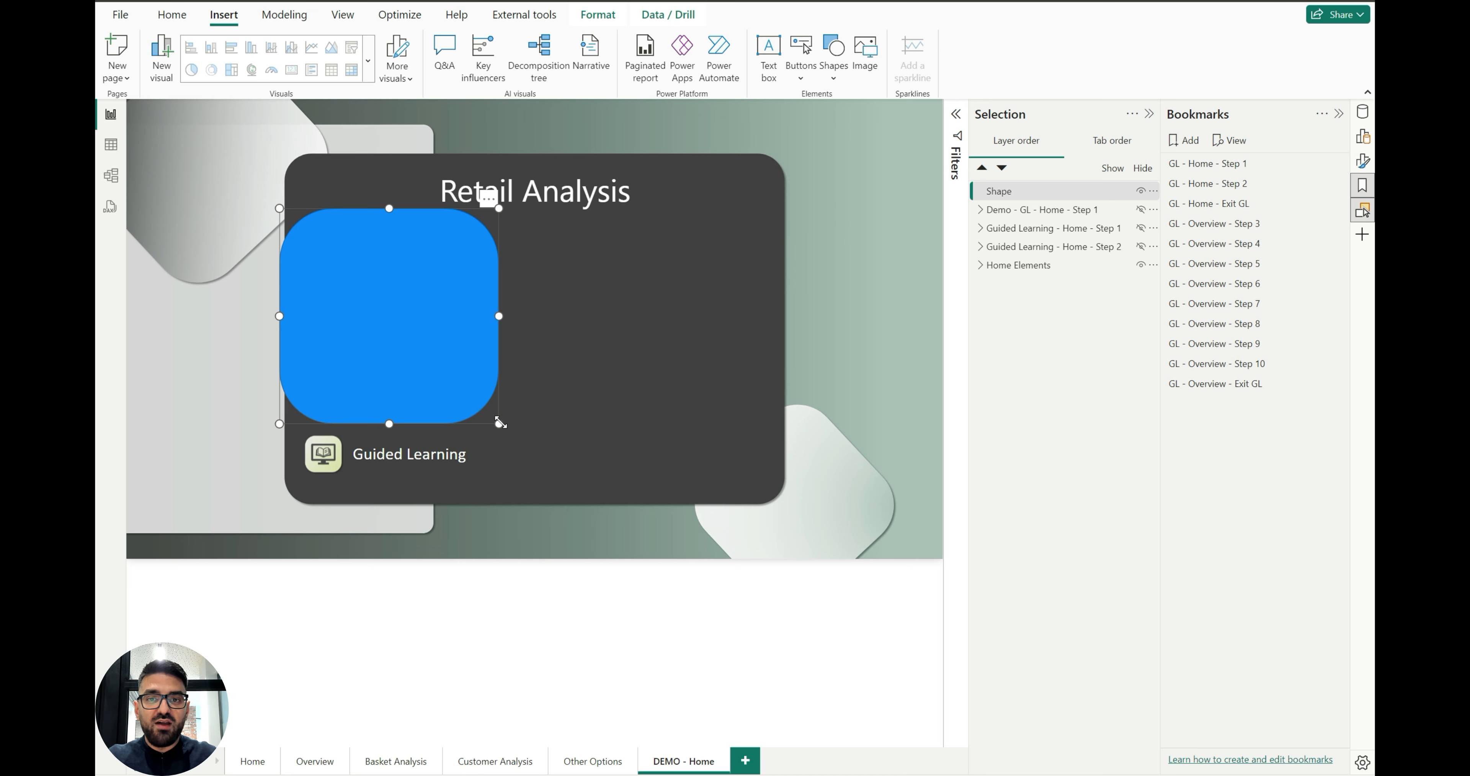
Set the blue rounded rectangle's corners to 10 % and turn off its fill
{"action": "left_click", "coordinate": [1364, 162]}
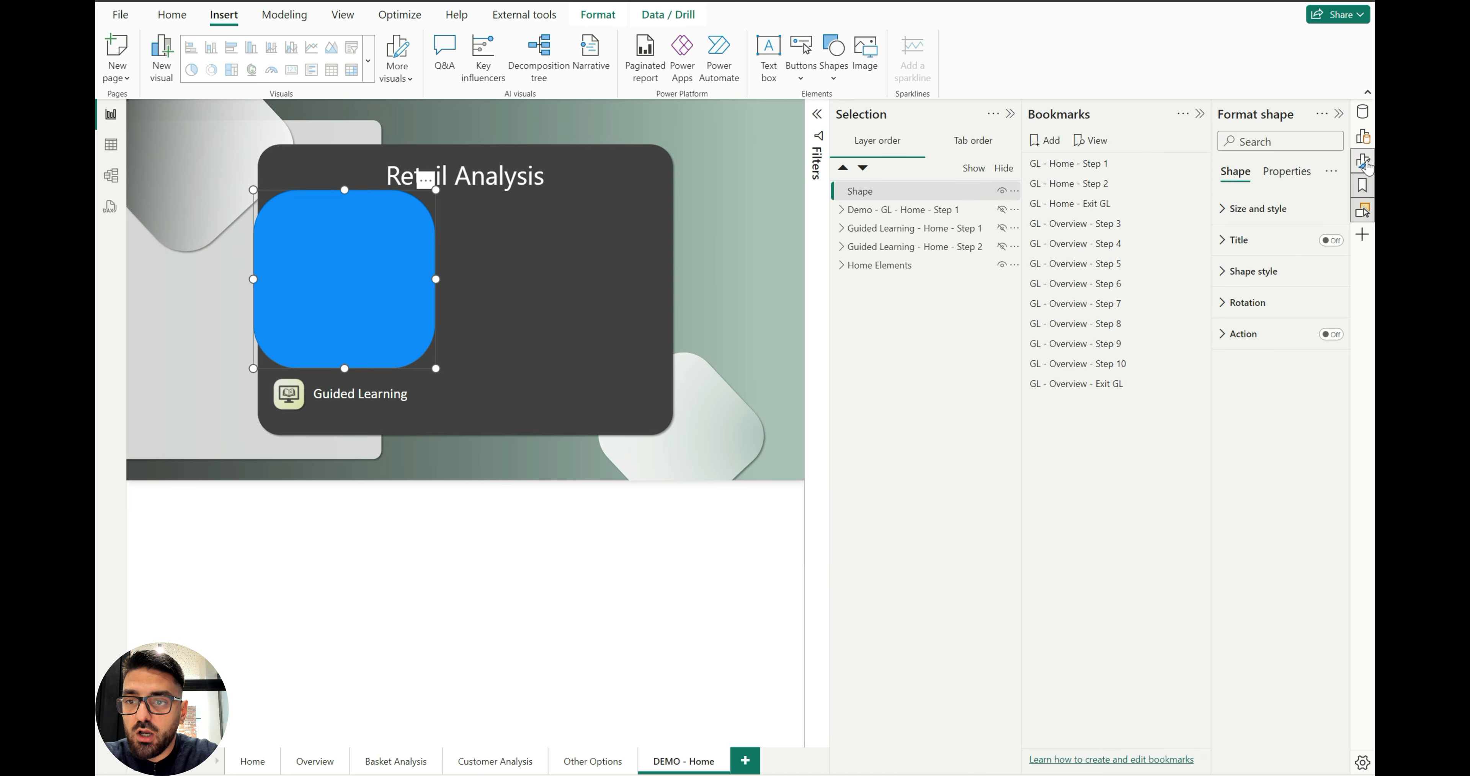
{"action": "left_click", "coordinate": [1010, 114]}
{"action": "left_click", "coordinate": [1159, 121]}
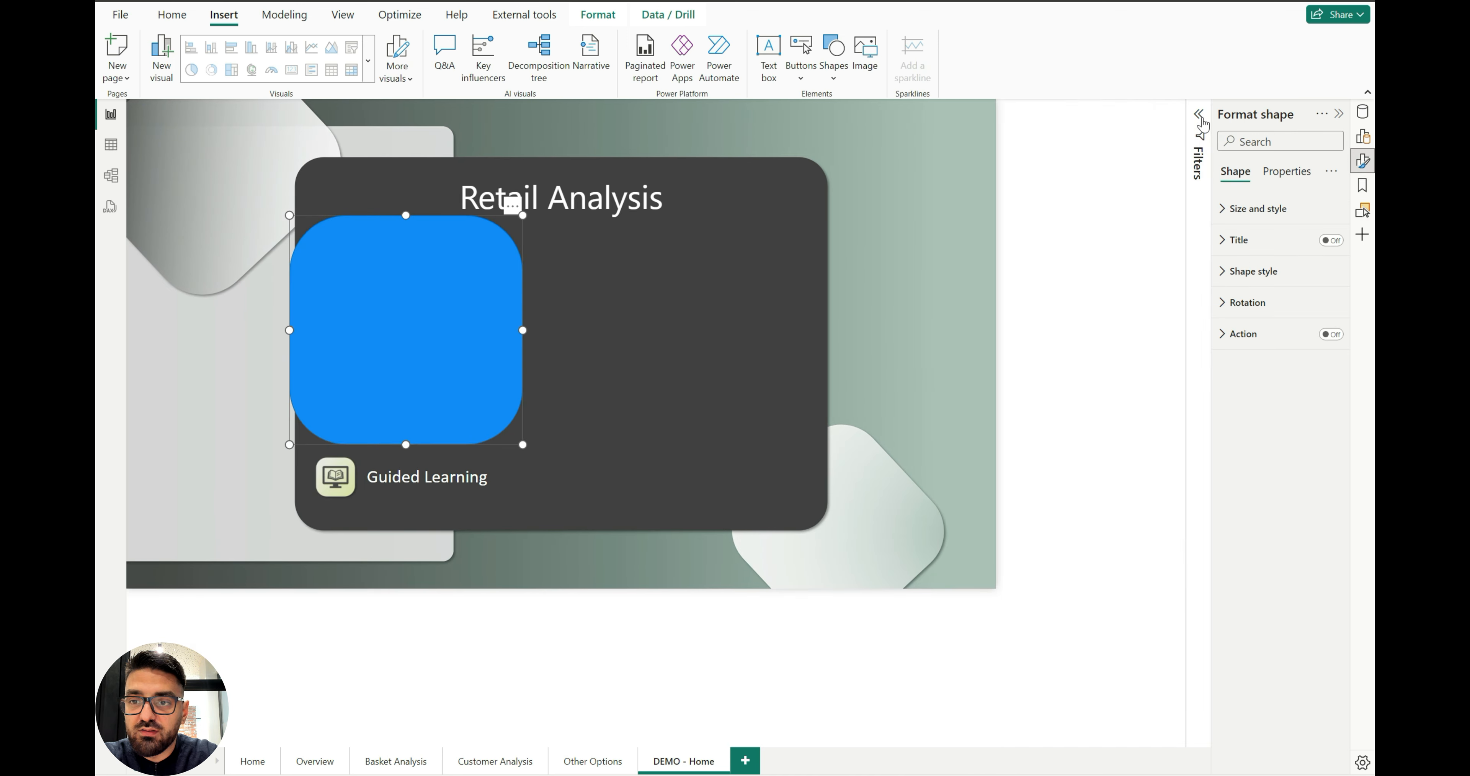
{"action": "left_click", "coordinate": [1254, 271]}
{"action": "left_click", "coordinate": [1245, 393]}
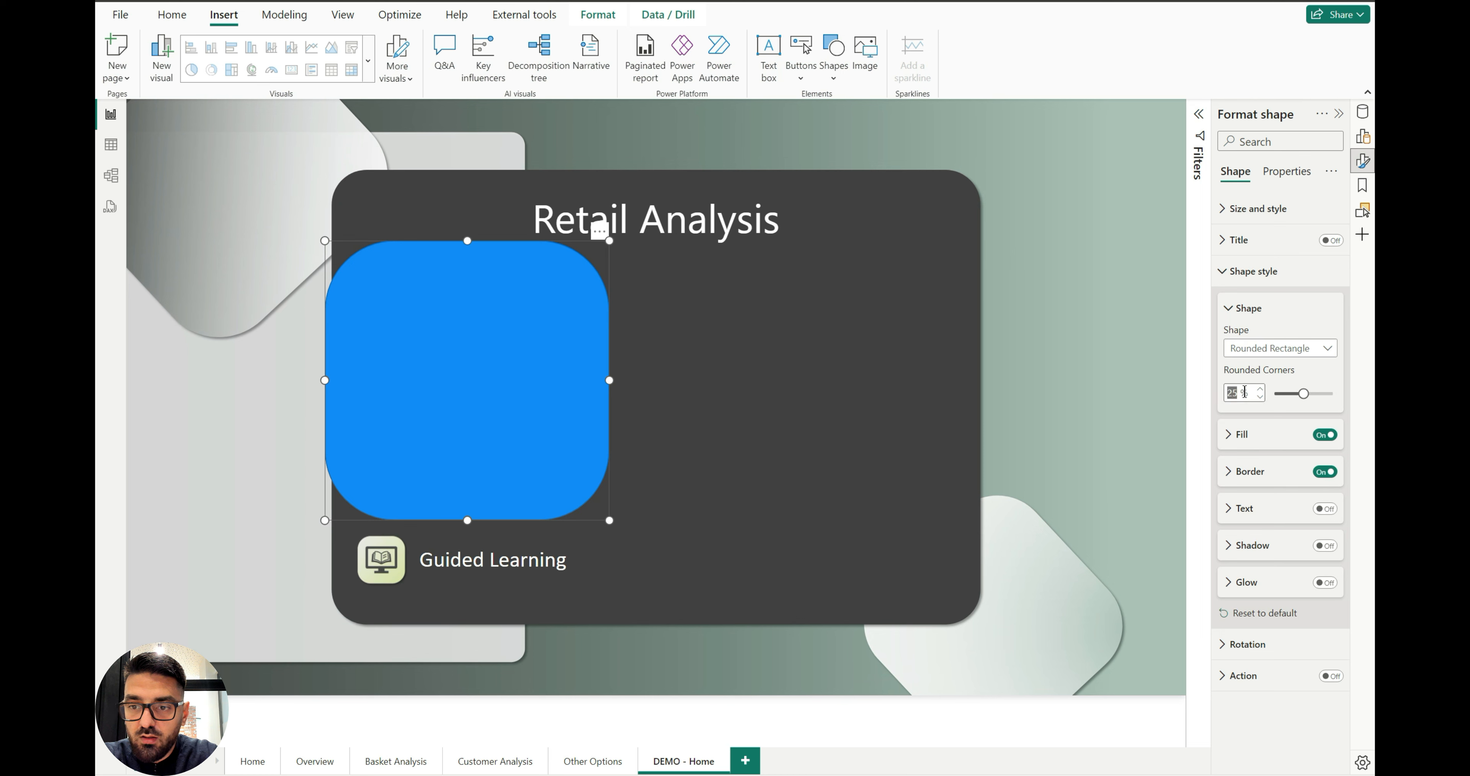
{"action": "type", "text": "10"}
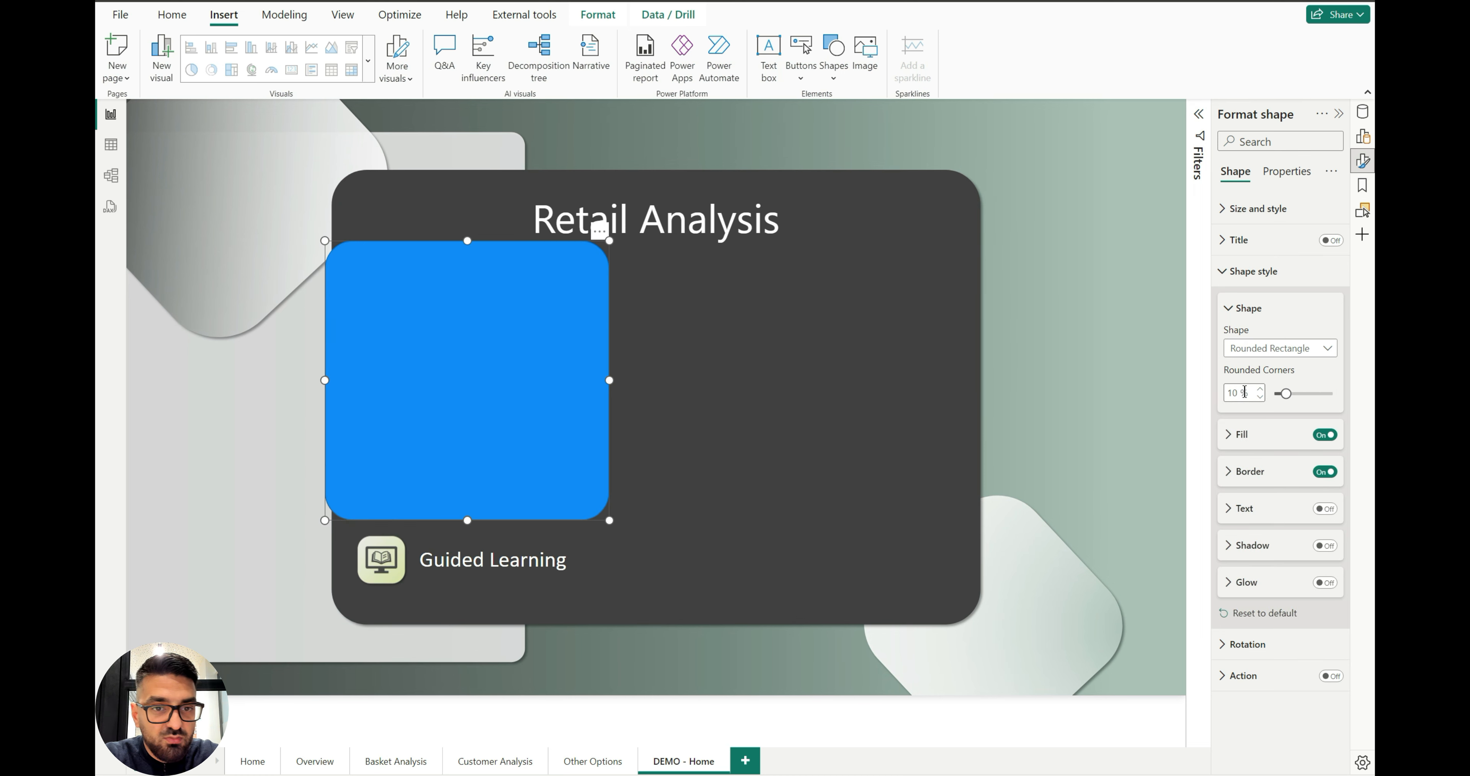
{"action": "left_click", "coordinate": [1325, 434]}
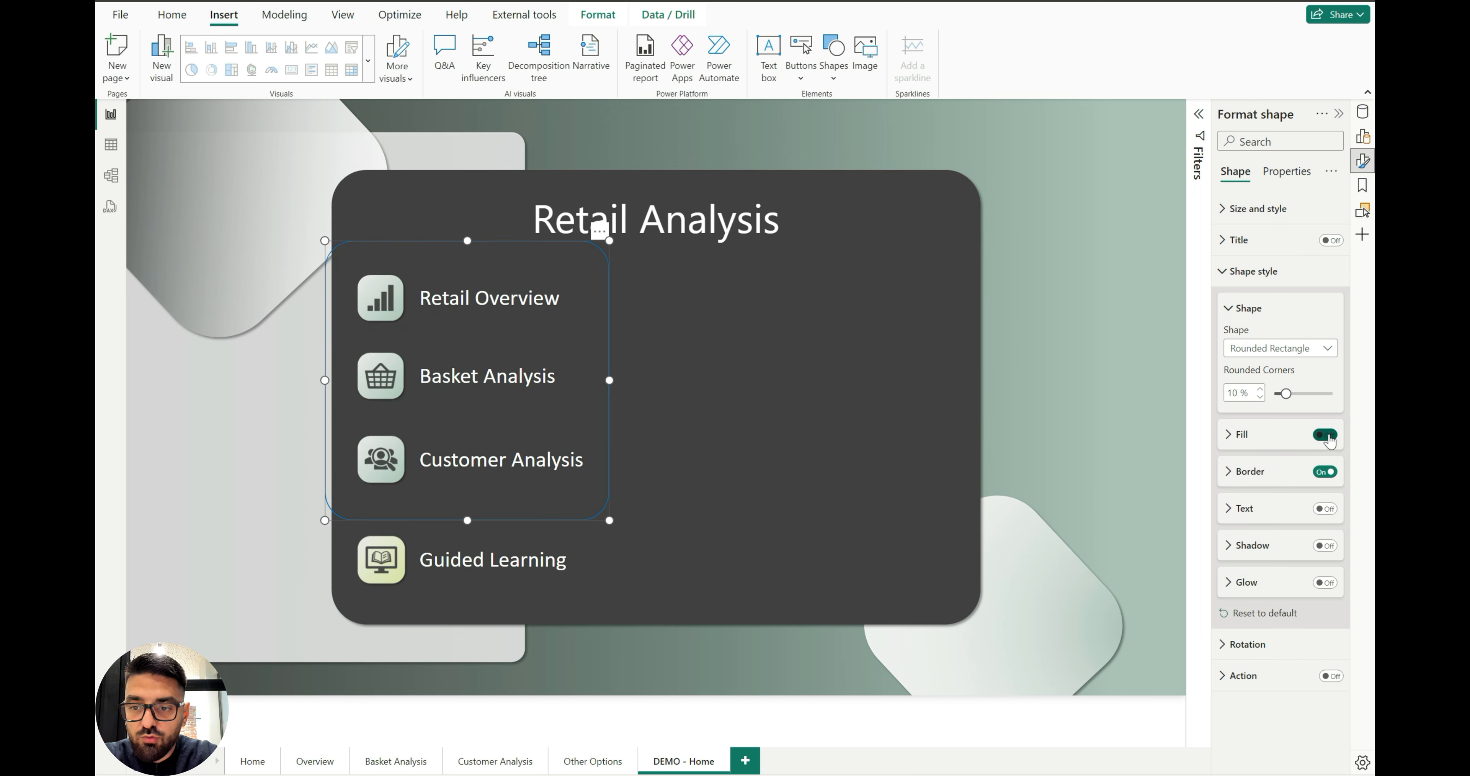
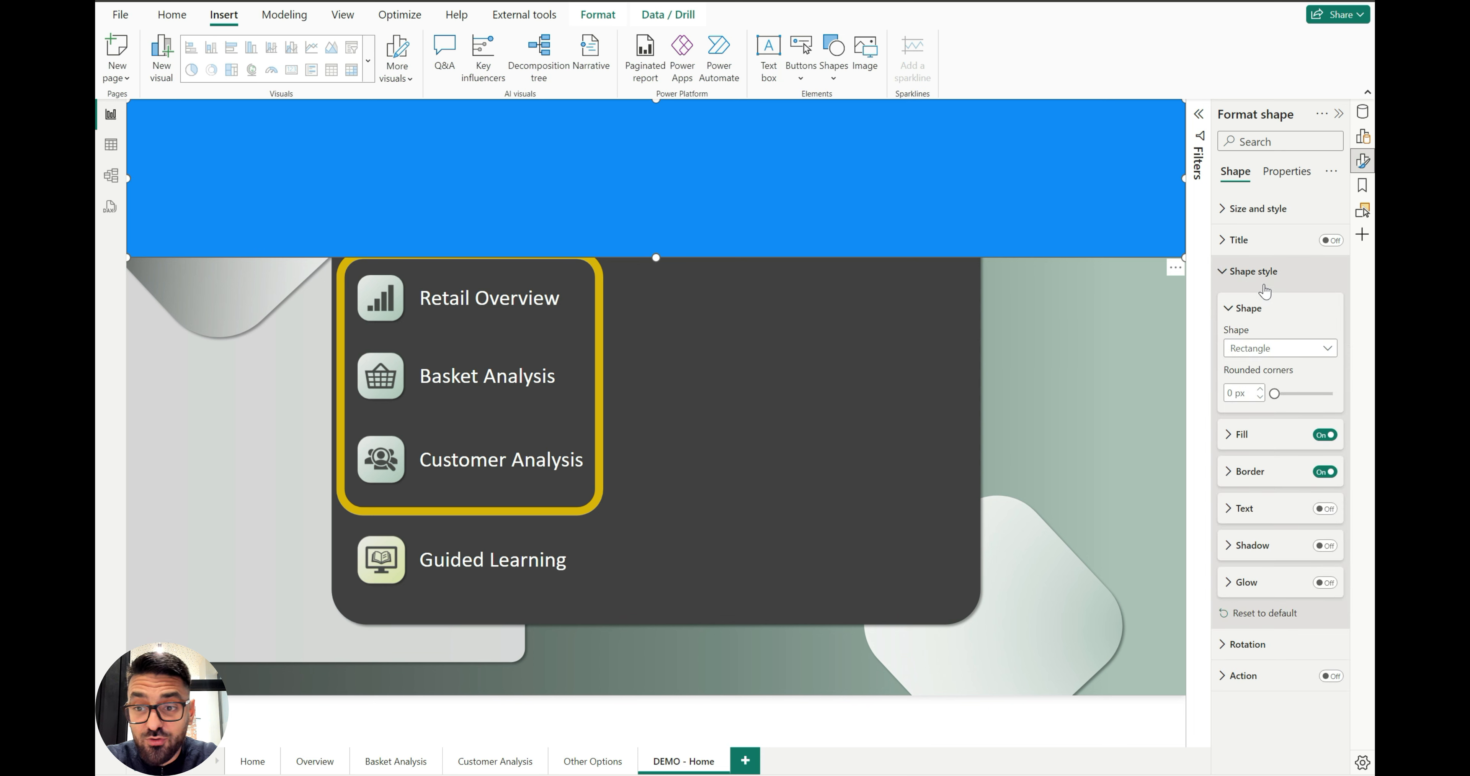
Fill the blue rectangle across the page's upper part with dark grey at 8 % transparency
{"action": "left_click", "coordinate": [1241, 436]}
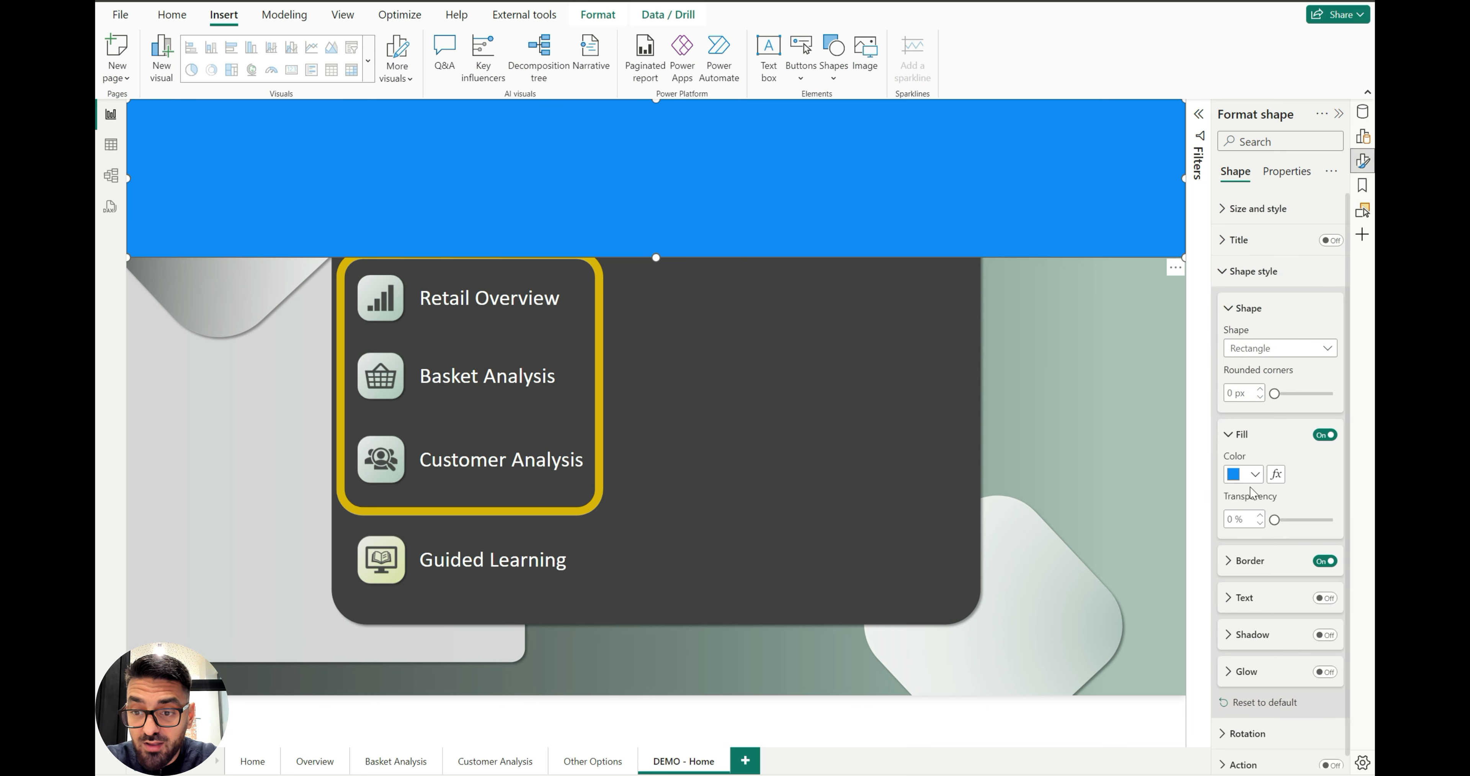
{"action": "left_click", "coordinate": [1253, 477]}
{"action": "left_click", "coordinate": [1141, 661]}
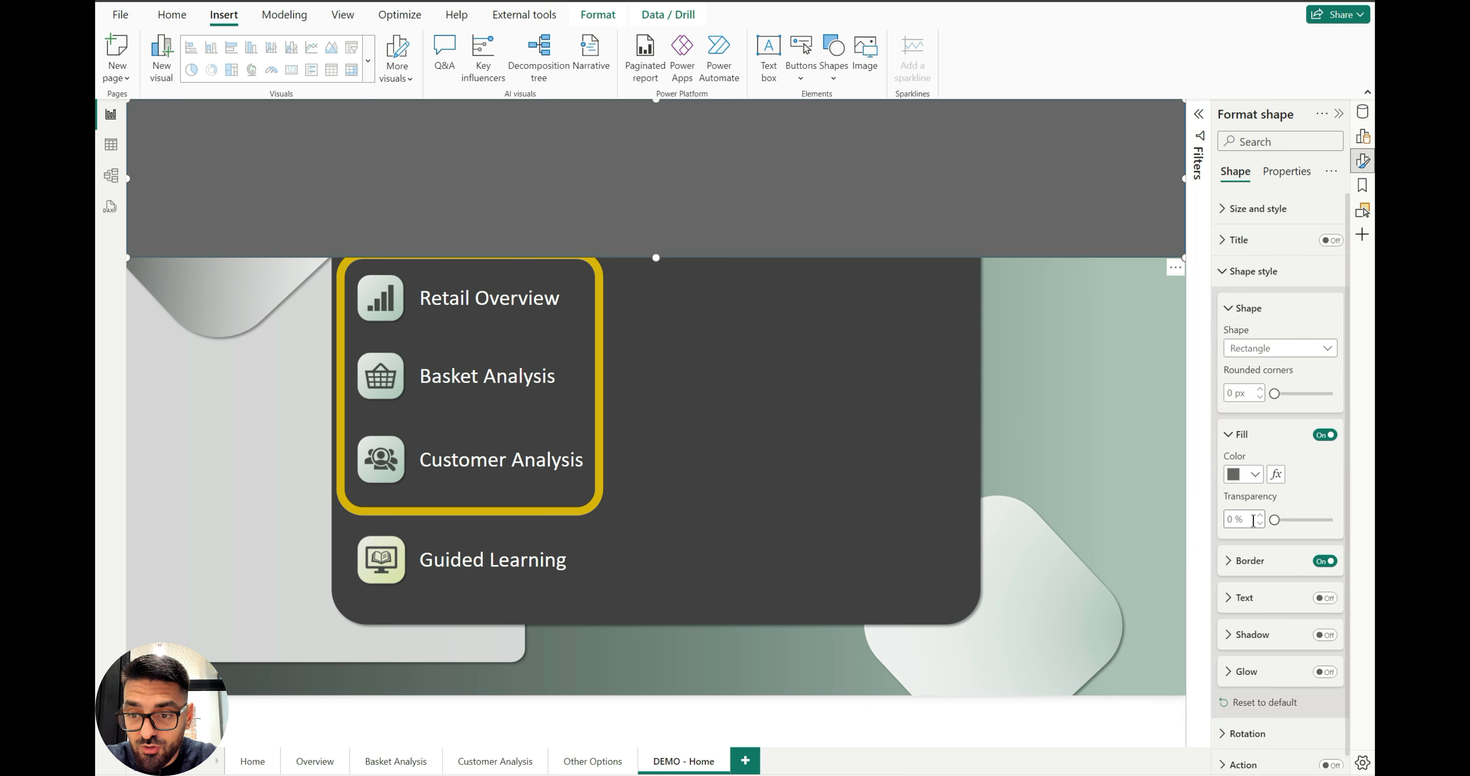
{"action": "left_click", "coordinate": [1260, 515]}
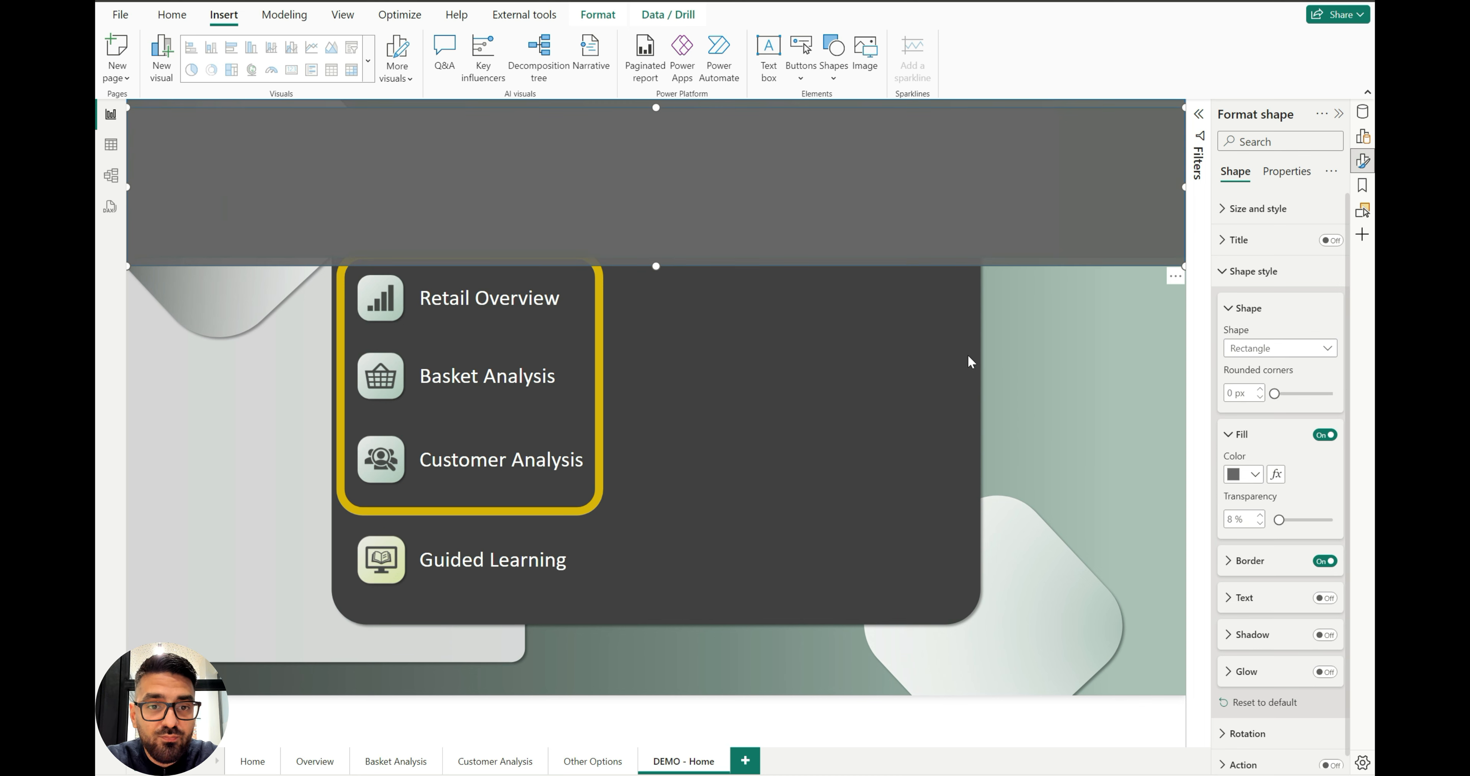
Place a copy of the grey overlay beside the menu's left edge, running from the upper band to the page bottom
{"action": "left_click", "coordinate": [772, 161]}
{"action": "left_click", "coordinate": [772, 159]}
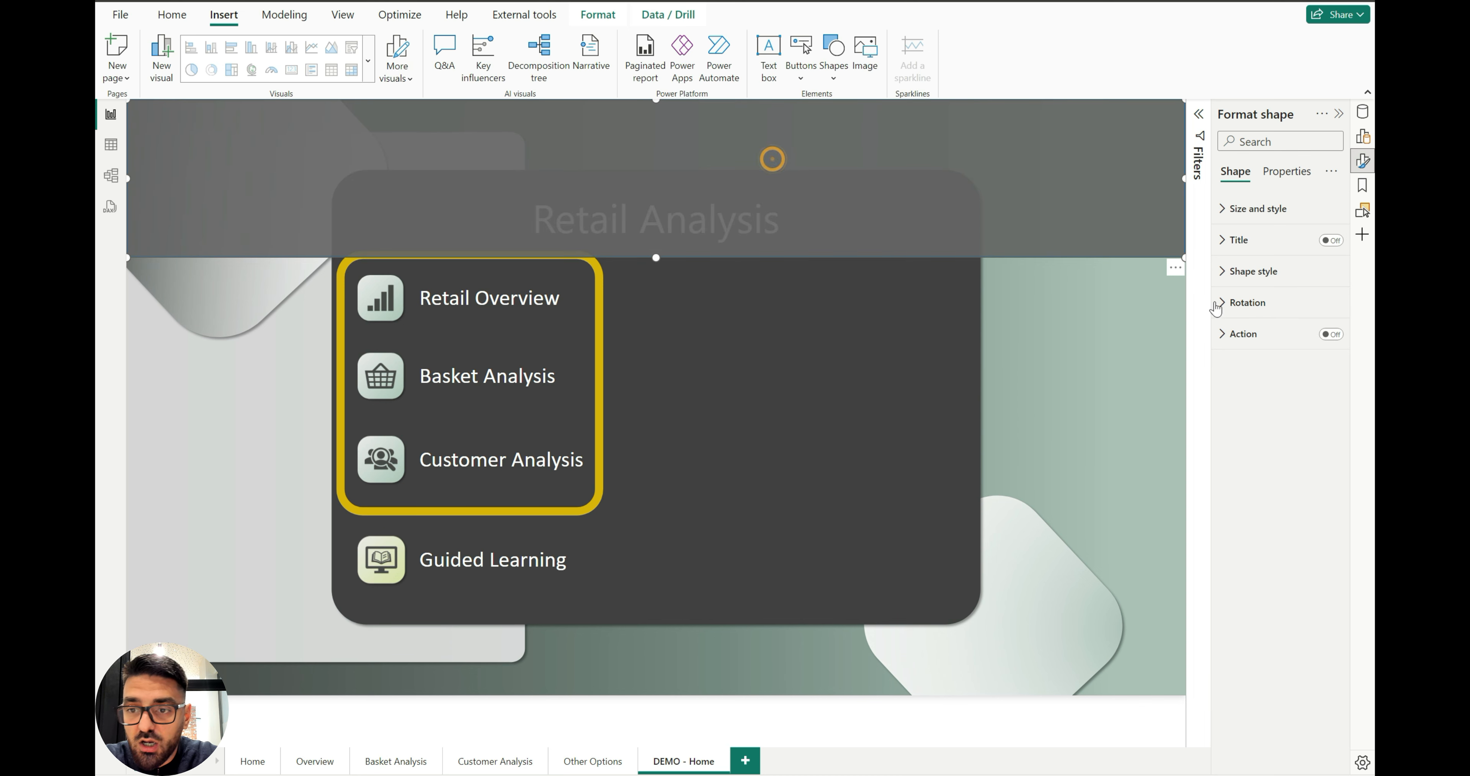
{"action": "left_click", "coordinate": [1253, 272]}
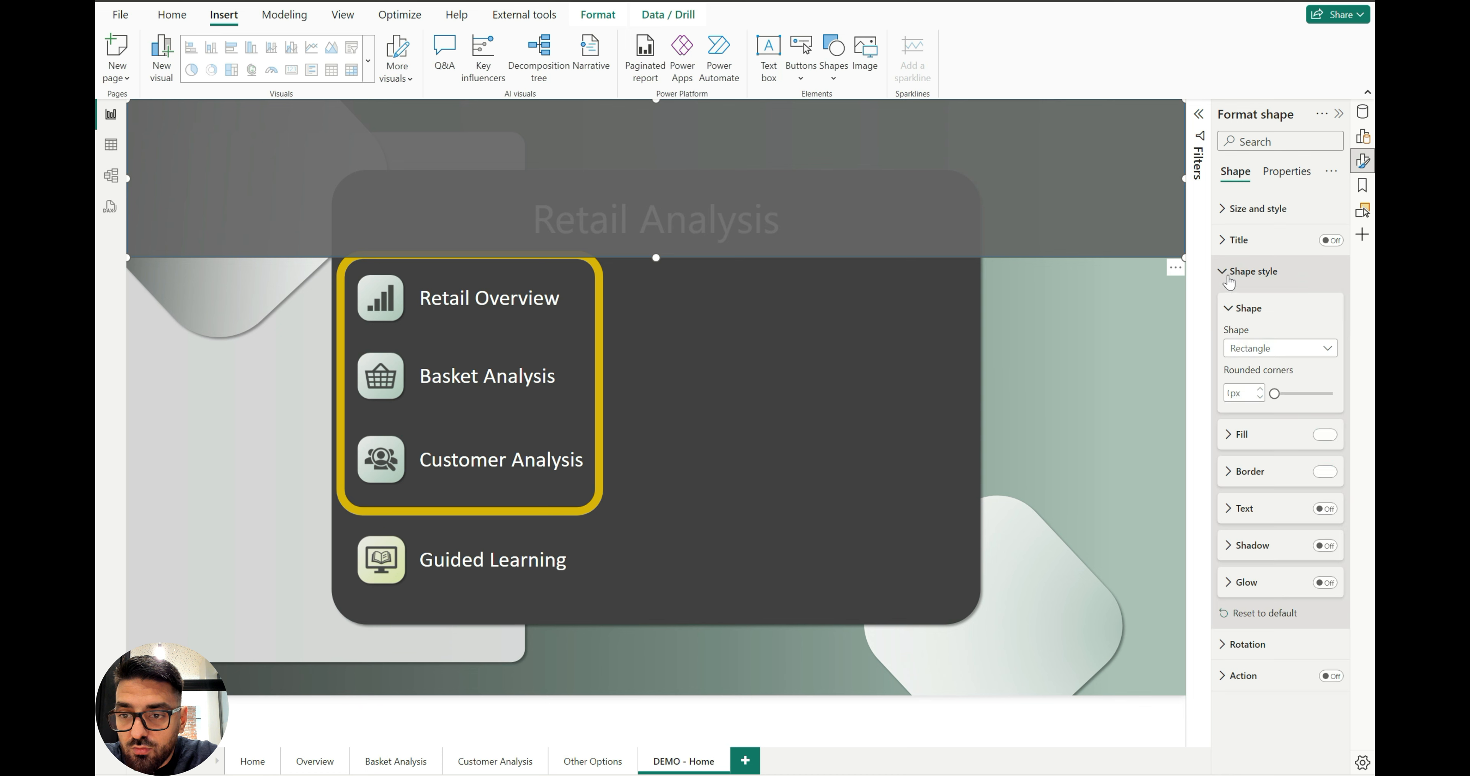
{"action": "left_click_drag", "start_coordinate": [761, 163], "coordinate": [276, 318]}
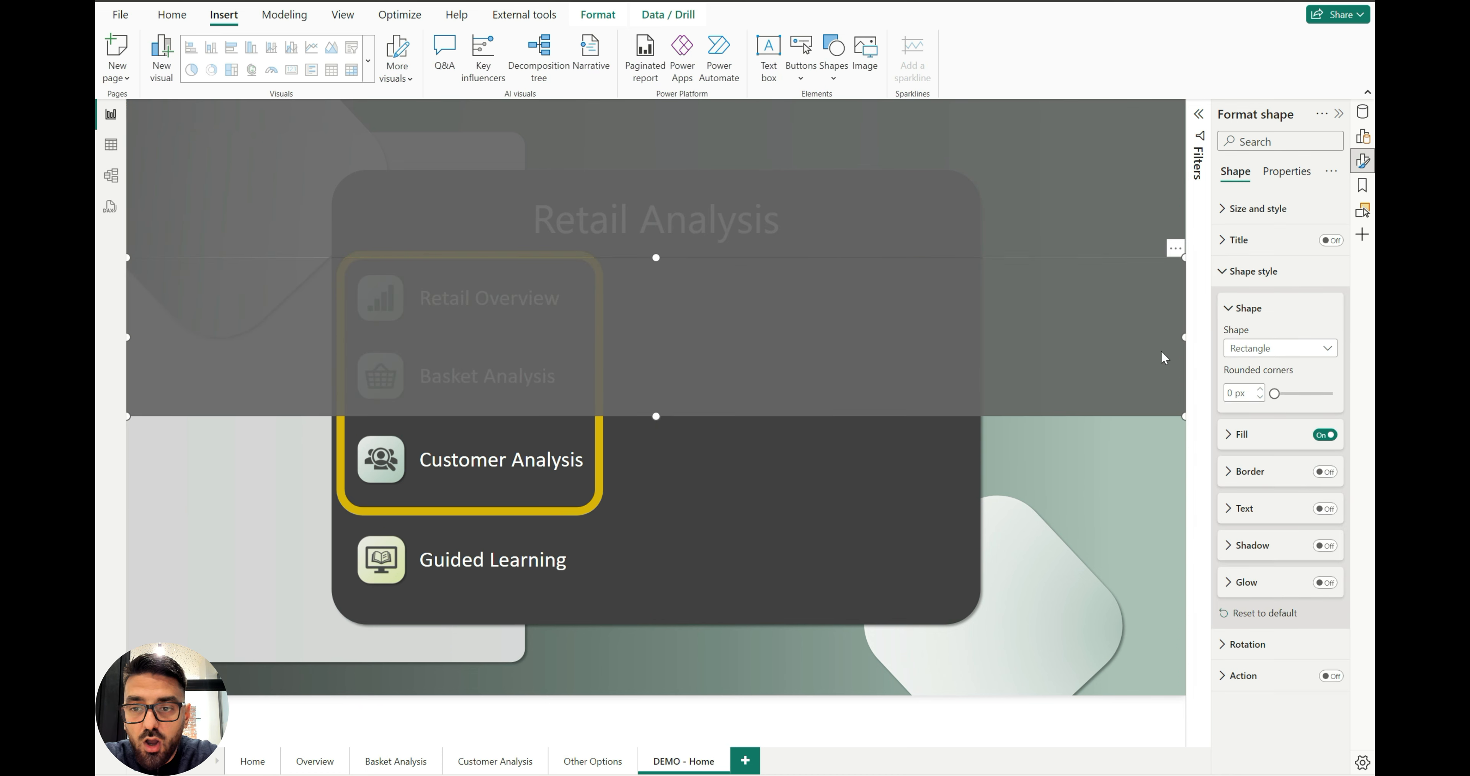
{"action": "left_click_drag", "start_coordinate": [1183, 337], "coordinate": [340, 352]}
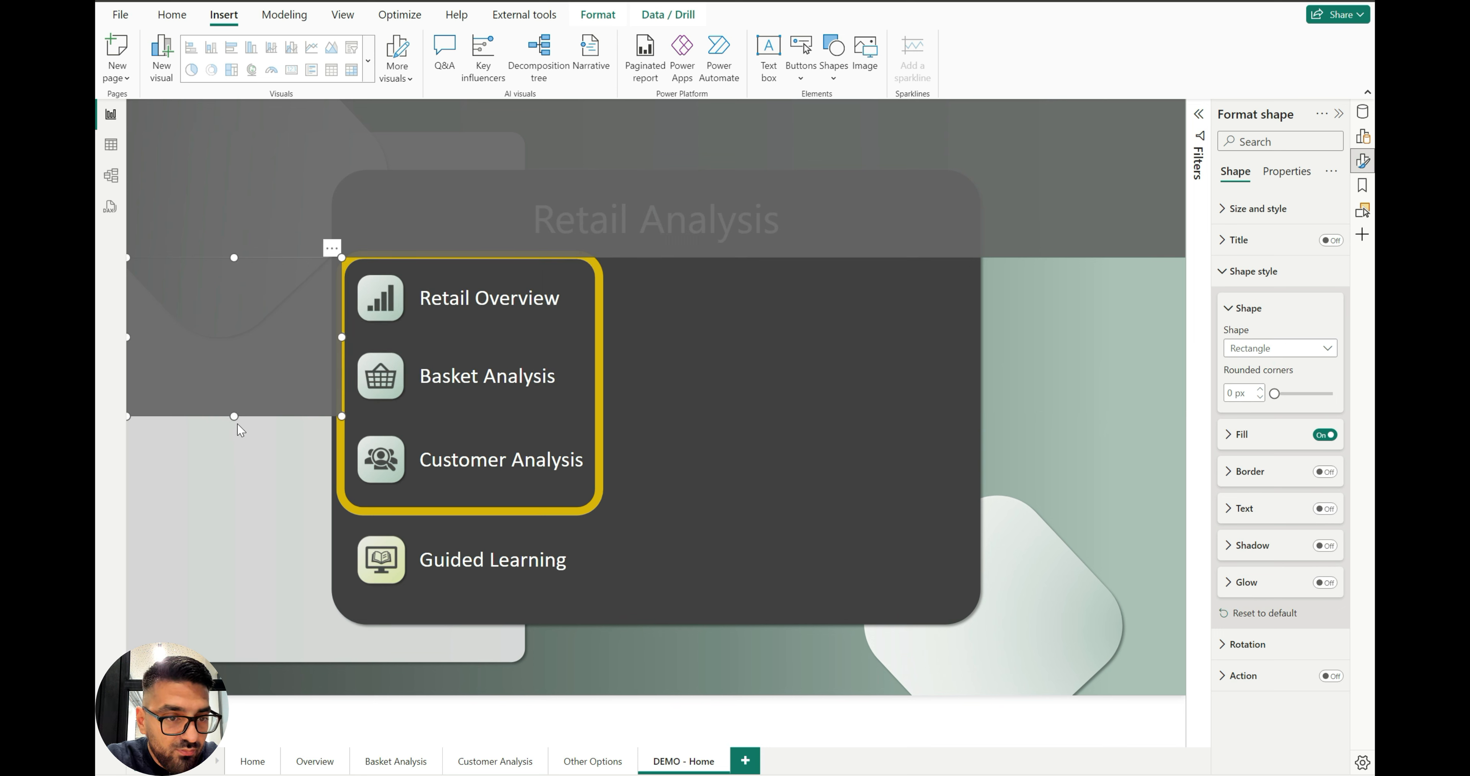
{"action": "left_click_drag", "start_coordinate": [234, 416], "coordinate": [234, 694]}
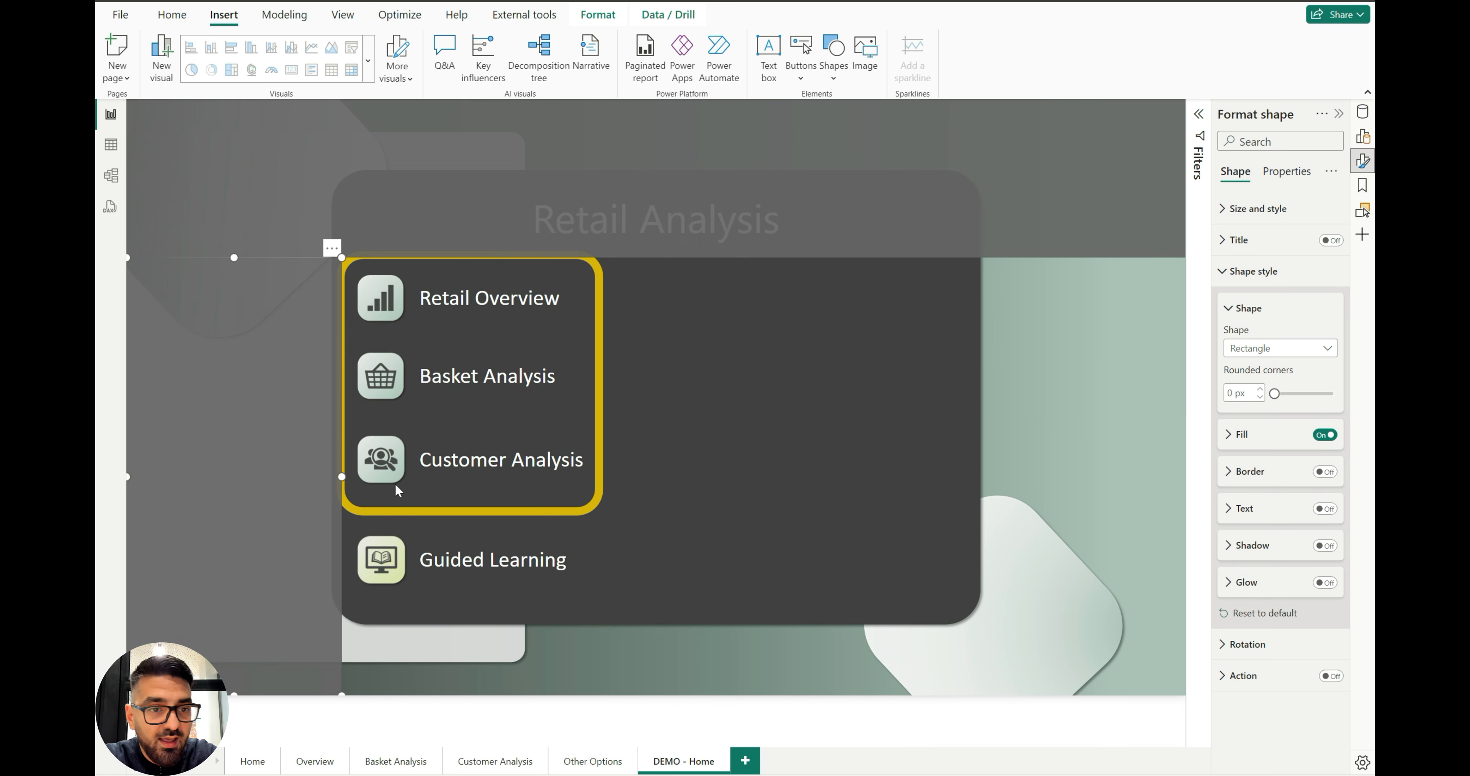
Fit another overlay copy below the Customer Analysis entry, spanning from the left overlay to the page's right edge
{"action": "left_click_drag", "start_coordinate": [290, 431], "coordinate": [494, 495]}
{"action": "left_click_drag", "start_coordinate": [556, 476], "coordinate": [1185, 475]}
{"action": "left_click_drag", "start_coordinate": [763, 258], "coordinate": [764, 510]}
Duplicate the lower overlay and fit the copy to the area right of the three menu entries, between the upper and lower overlays
{"action": "key", "text": "ctrl+c"}
{"action": "key", "text": "ctrl+v"}
{"action": "left_click_drag", "start_coordinate": [768, 602], "coordinate": [770, 347]}
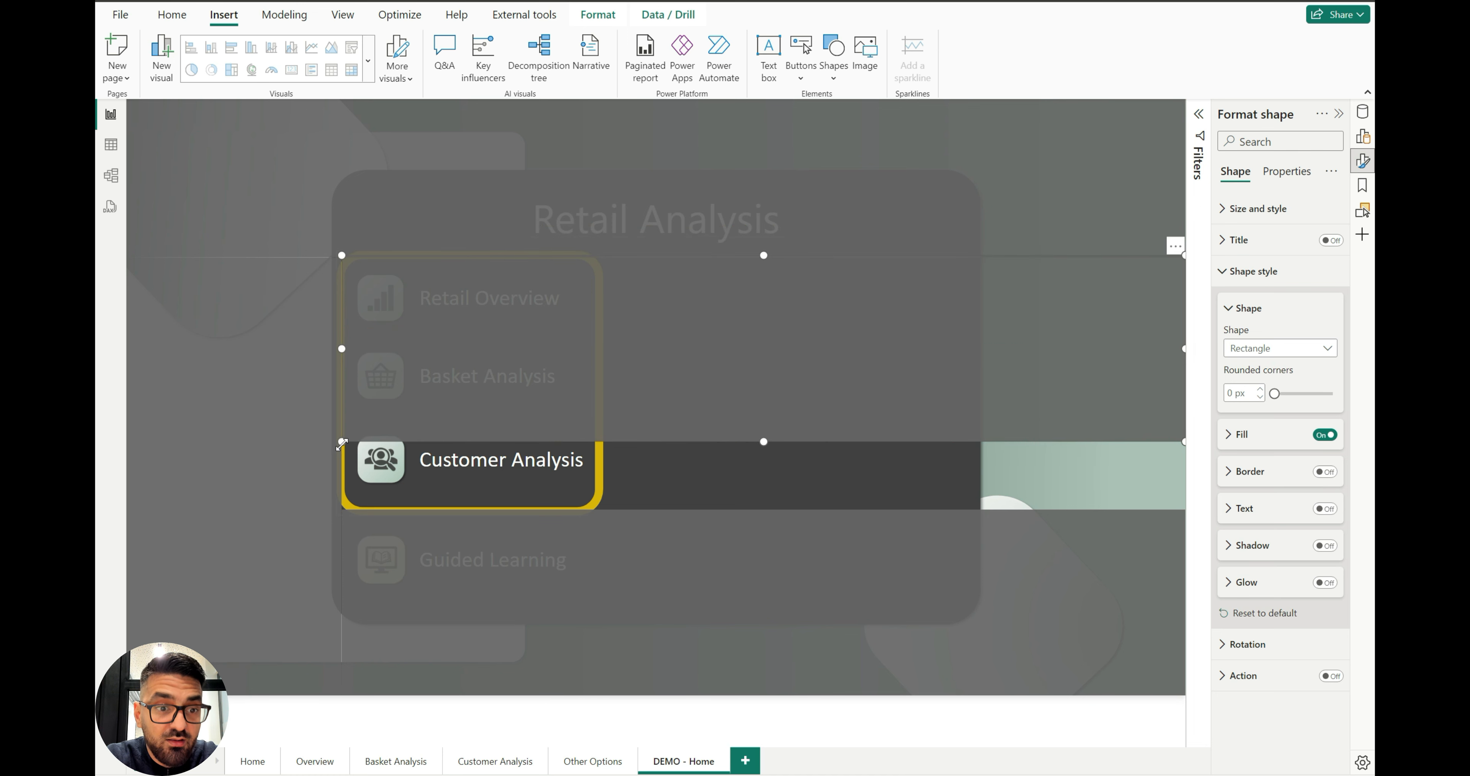
{"action": "left_click_drag", "start_coordinate": [341, 441], "coordinate": [599, 512]}
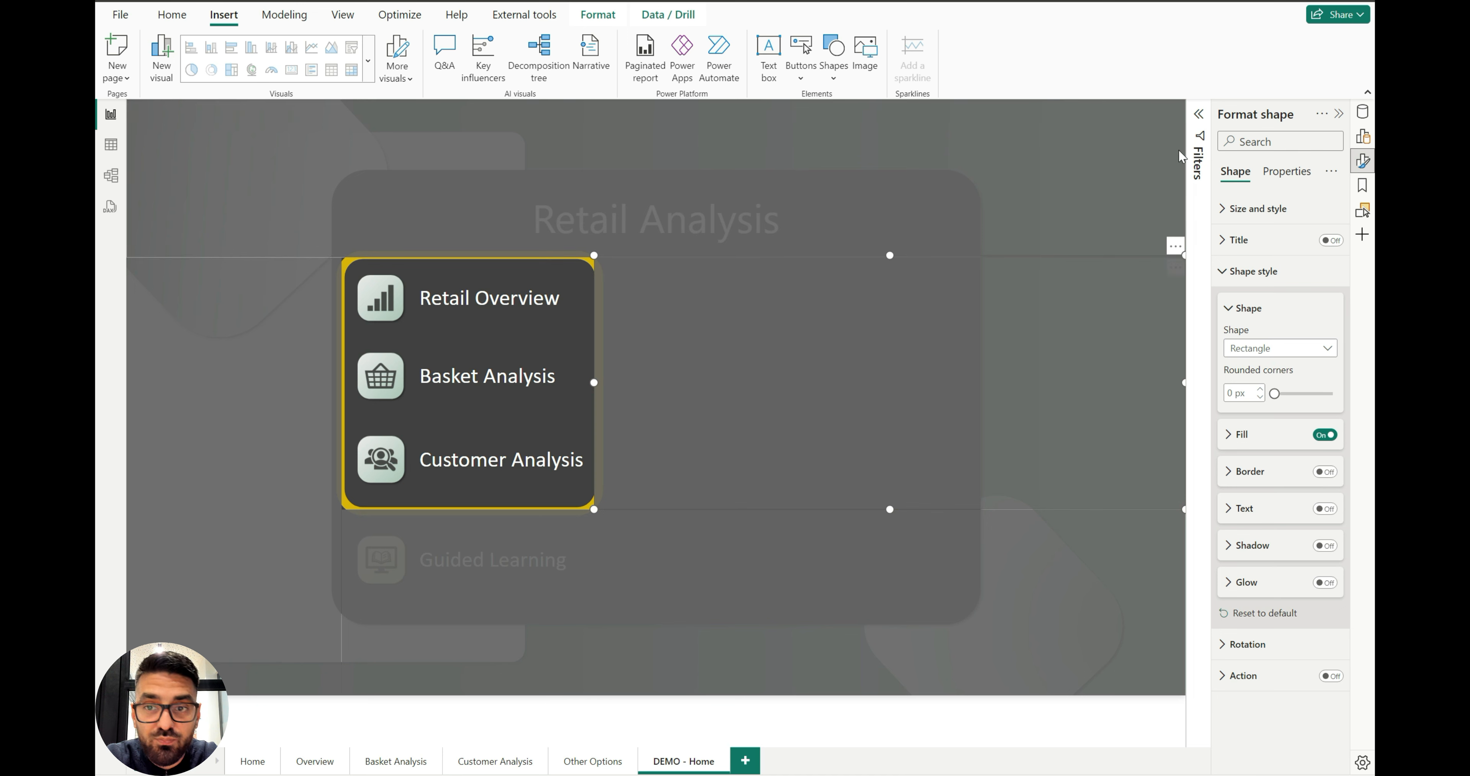
Bring the yellow-outlined rounded rectangle to the front of the page's layer order, above the four grey overlays
{"action": "left_click", "coordinate": [969, 711]}
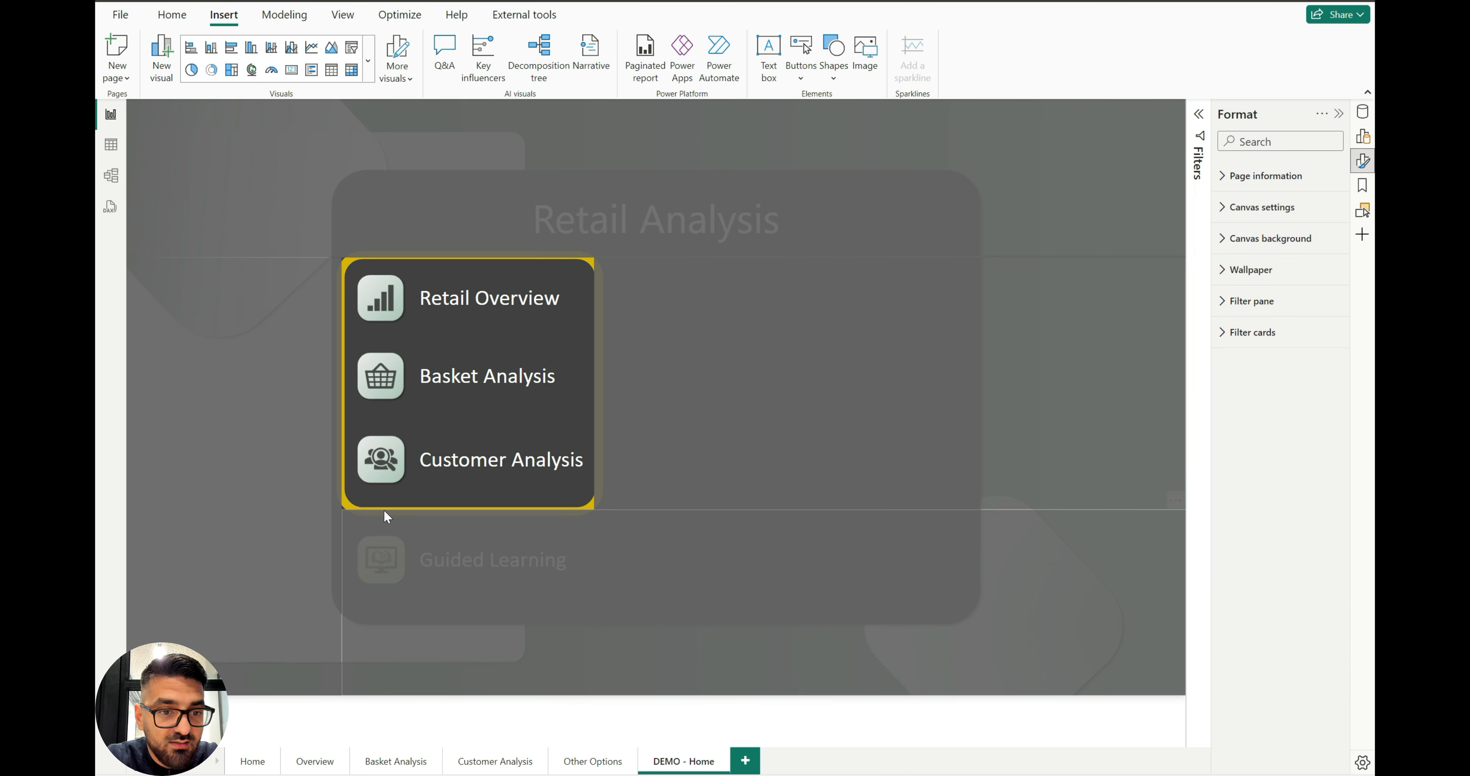
{"action": "left_click", "coordinate": [349, 504]}
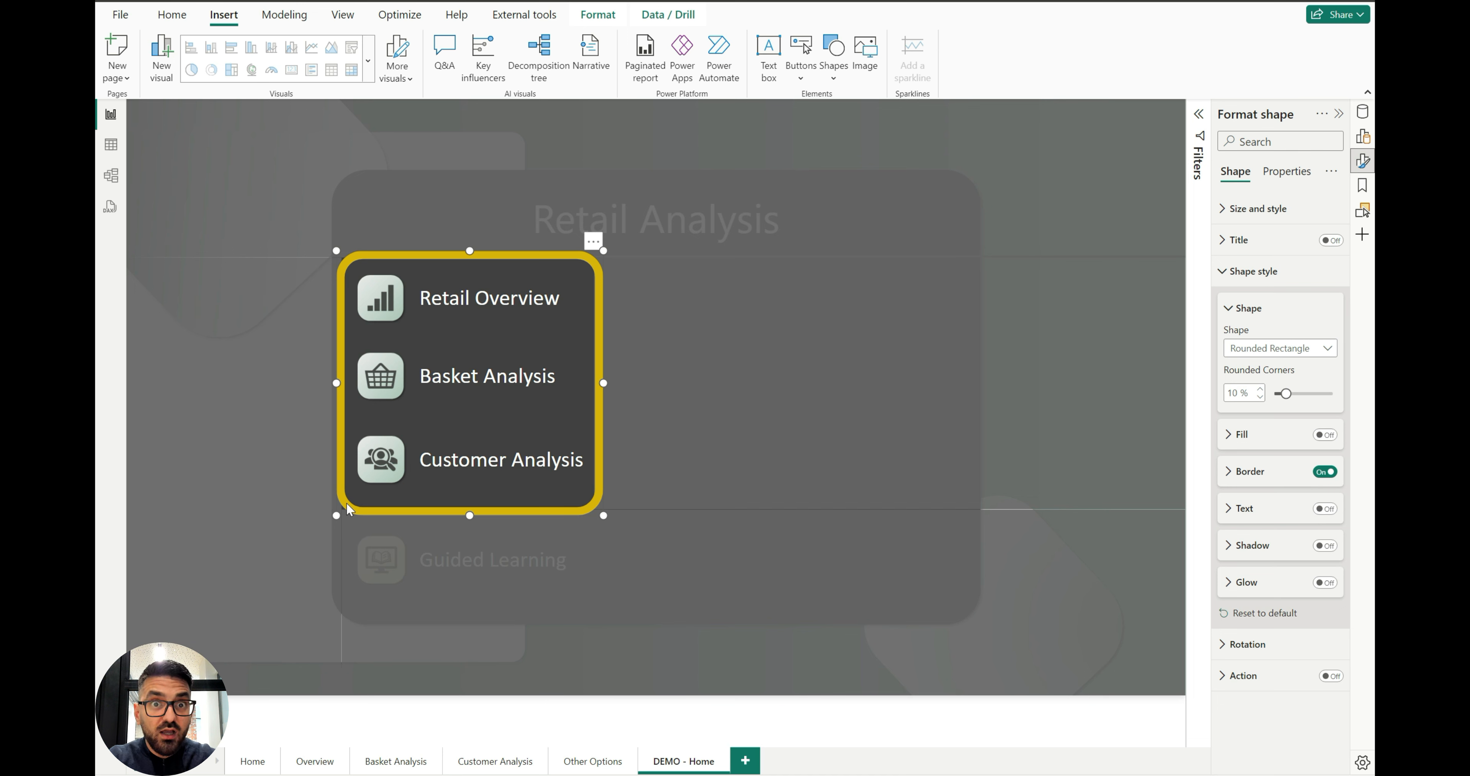
{"action": "left_click", "coordinate": [1364, 213]}
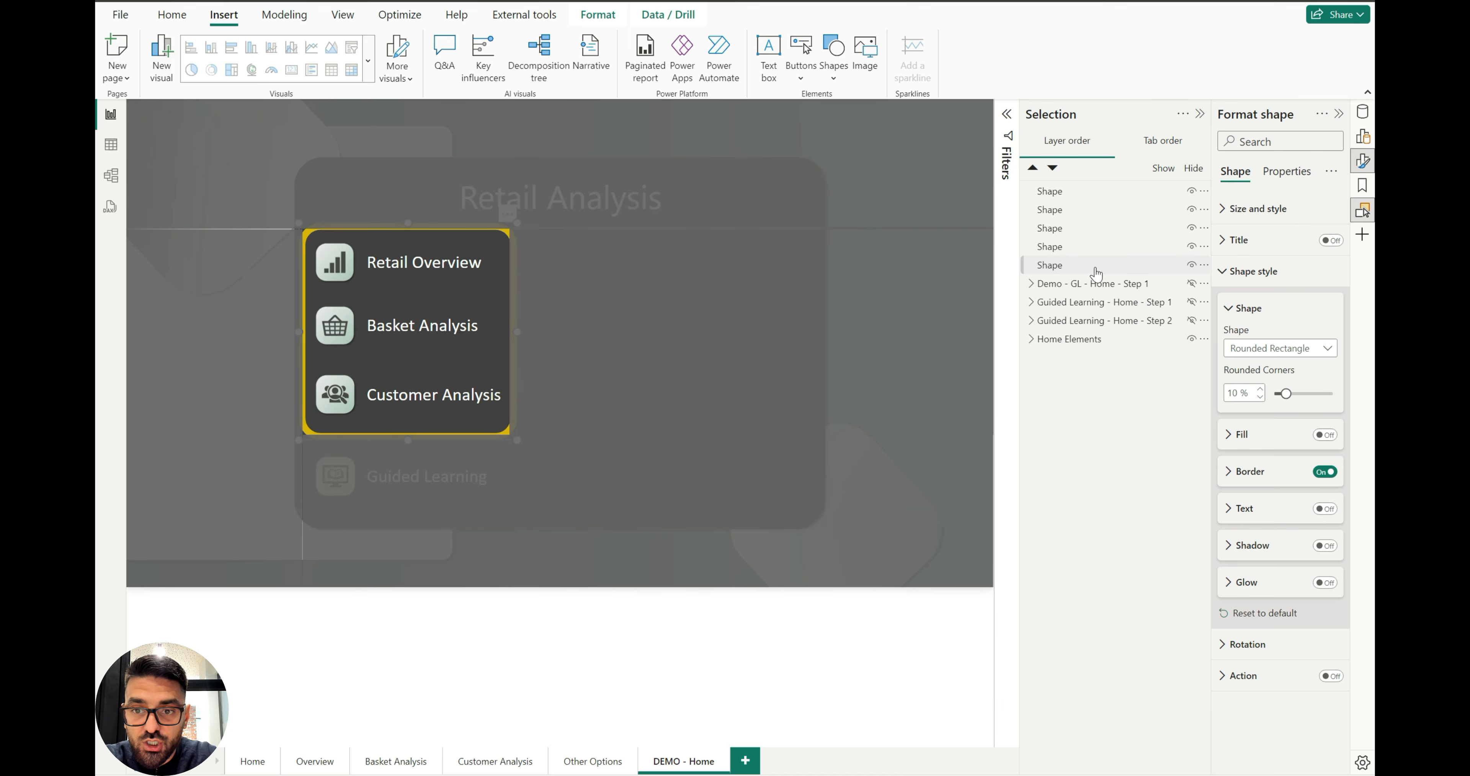
{"action": "left_click", "coordinate": [689, 656]}
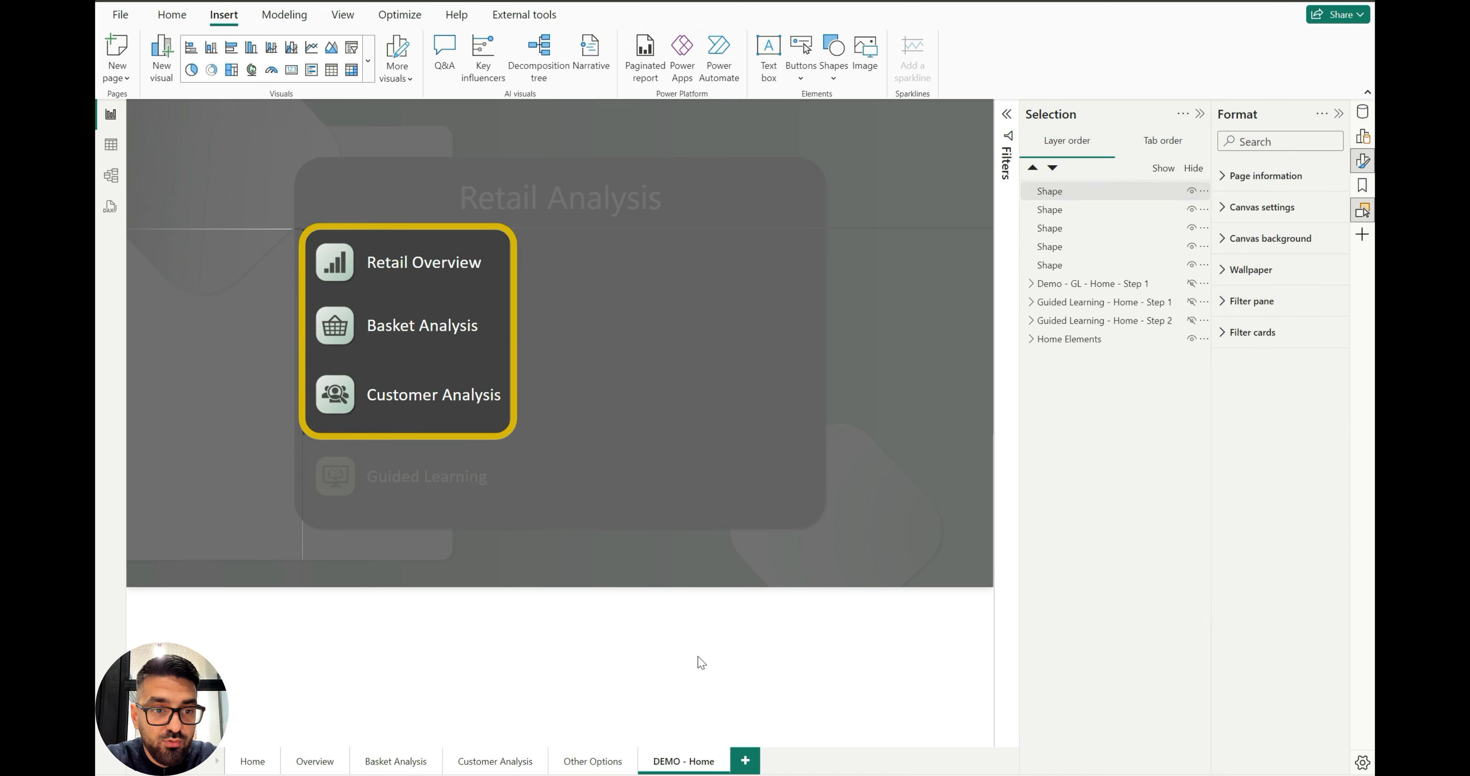
Adjust the lower overlay's left edge to line up with the left overlay below the menu
{"action": "left_click", "coordinate": [272, 455]}
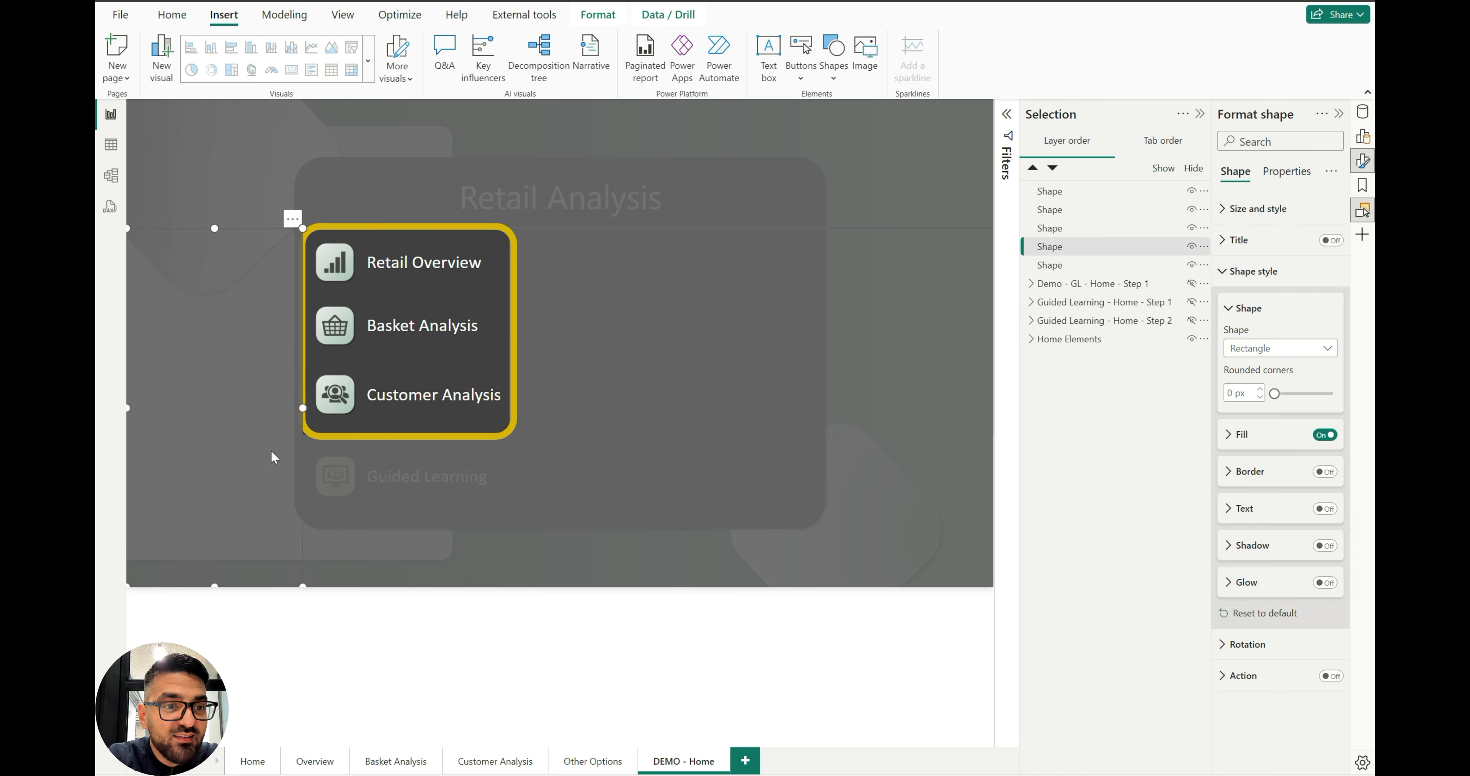
{"action": "left_click", "coordinate": [304, 499]}
{"action": "left_click", "coordinate": [286, 561]}
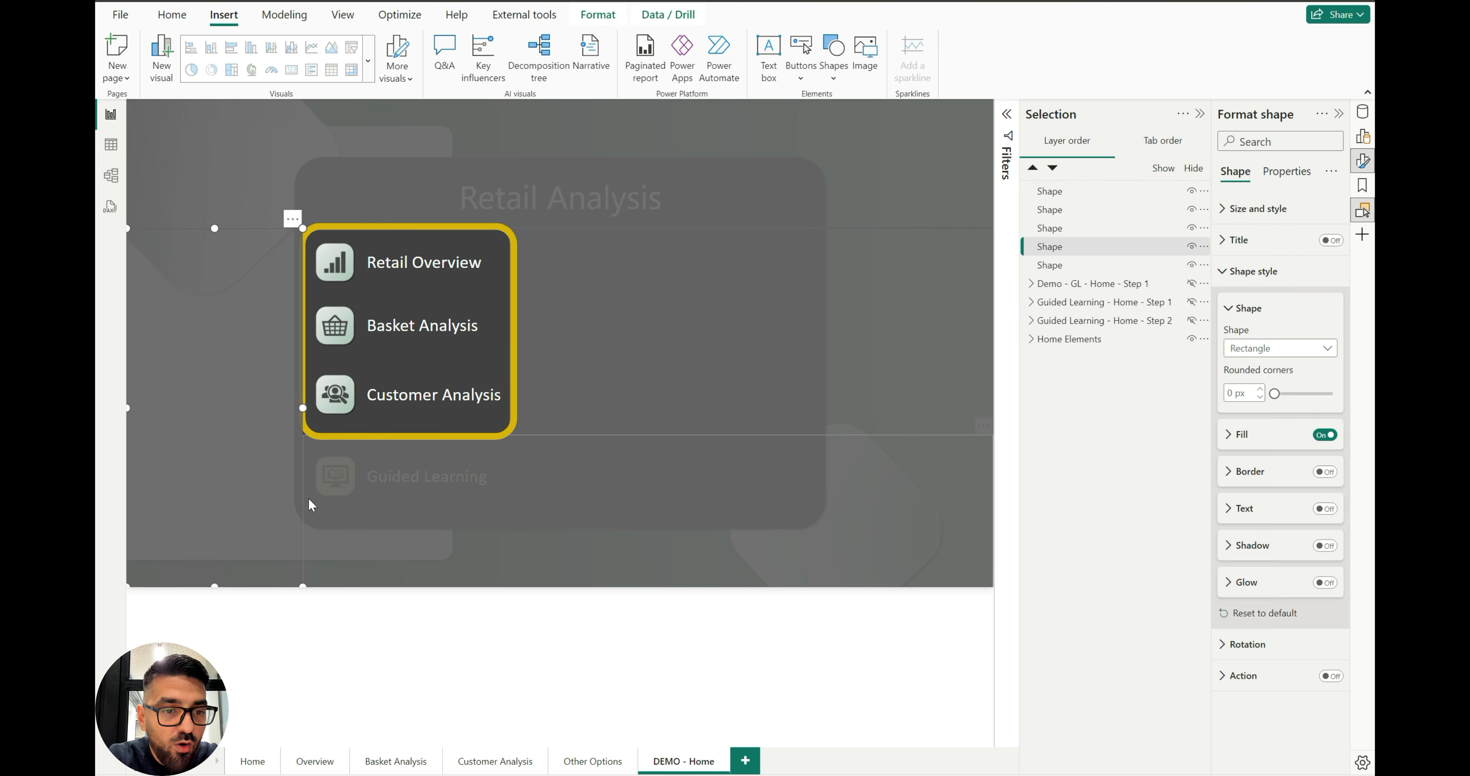
{"action": "left_click", "coordinate": [322, 521]}
{"action": "left_click", "coordinate": [302, 513]}
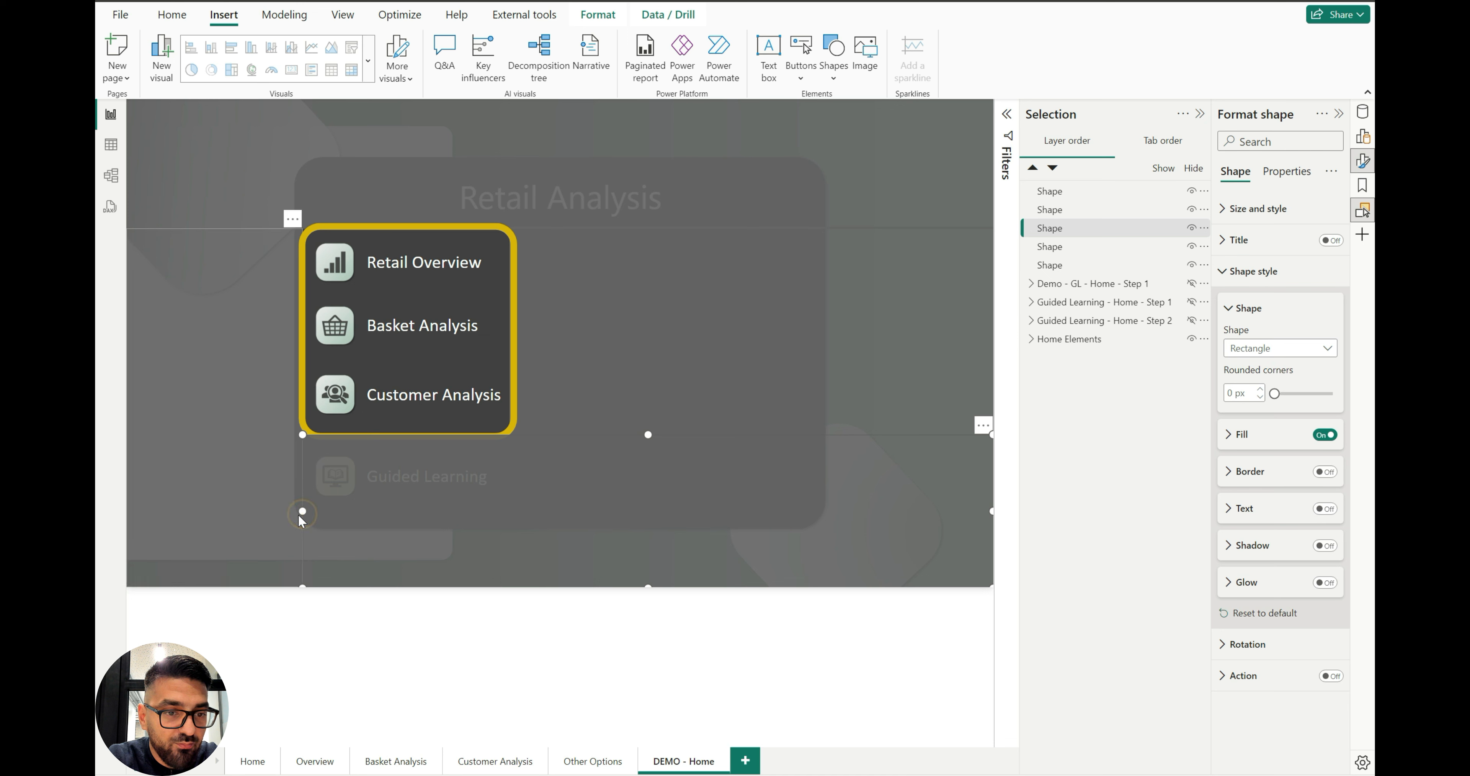
{"action": "left_click_drag", "start_coordinate": [300, 513], "coordinate": [303, 515]}
{"action": "left_click", "coordinate": [346, 654]}
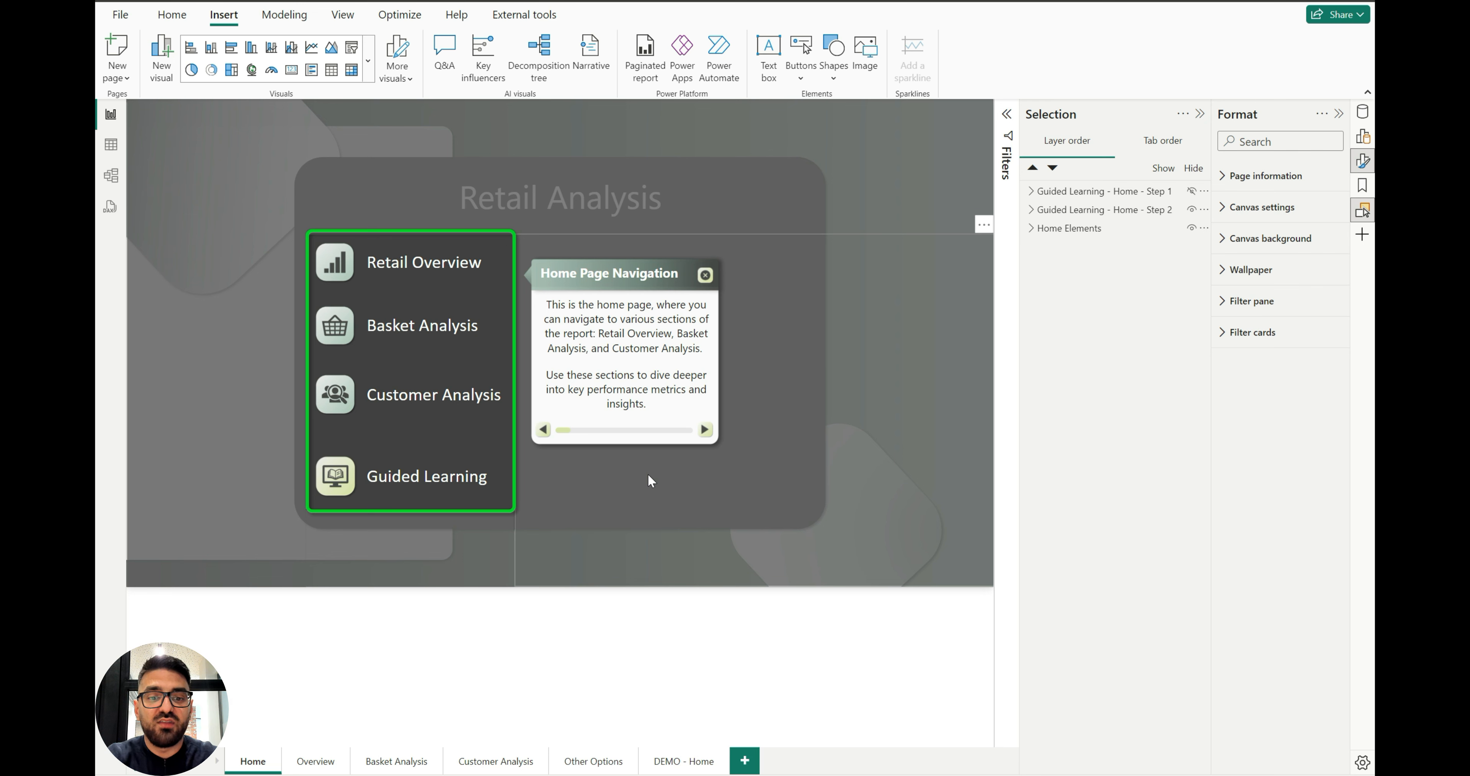
On the DEMO - Home page, insert the image 5A. Box Left and place it right of the highlighted menu entries
{"action": "left_click", "coordinate": [675, 771]}
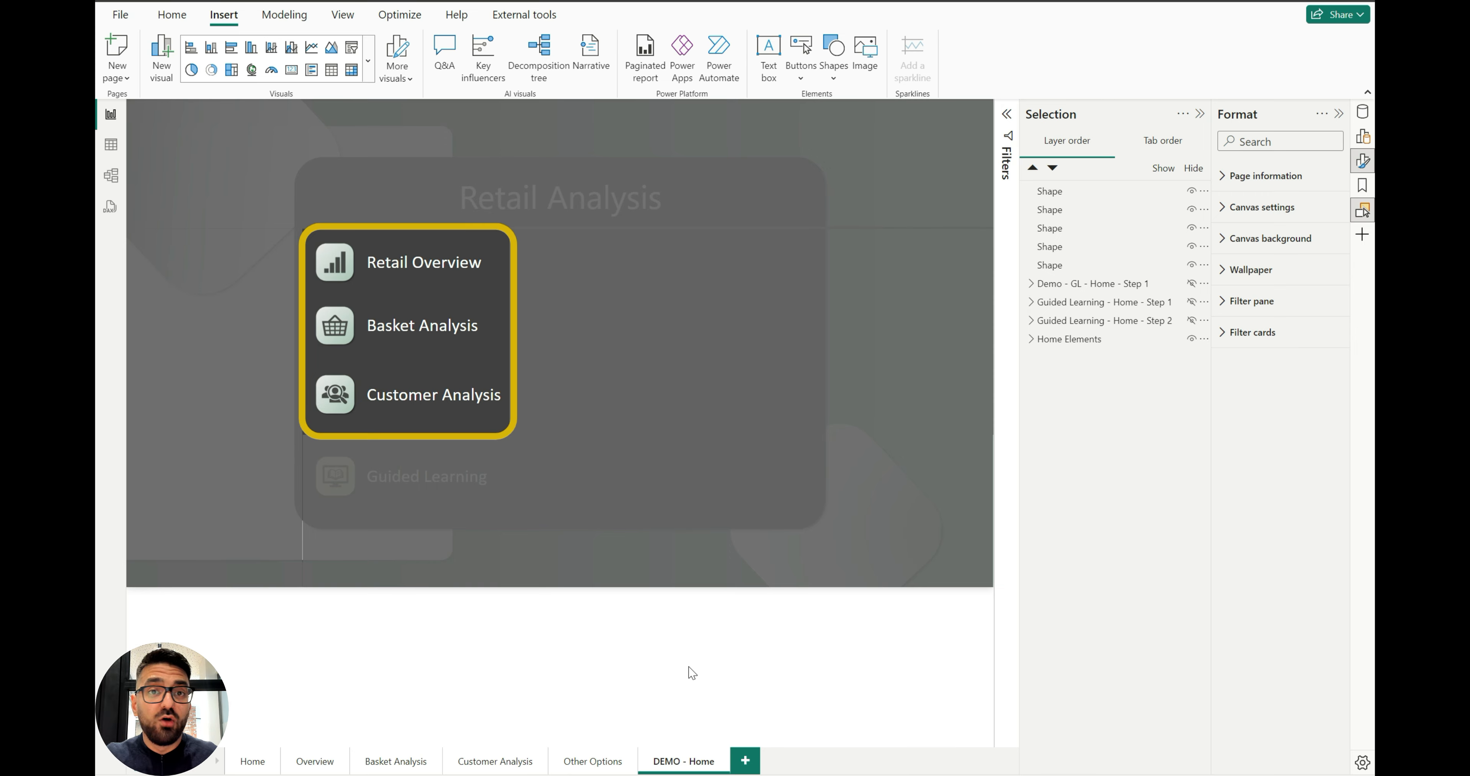
{"action": "left_click", "coordinate": [863, 55]}
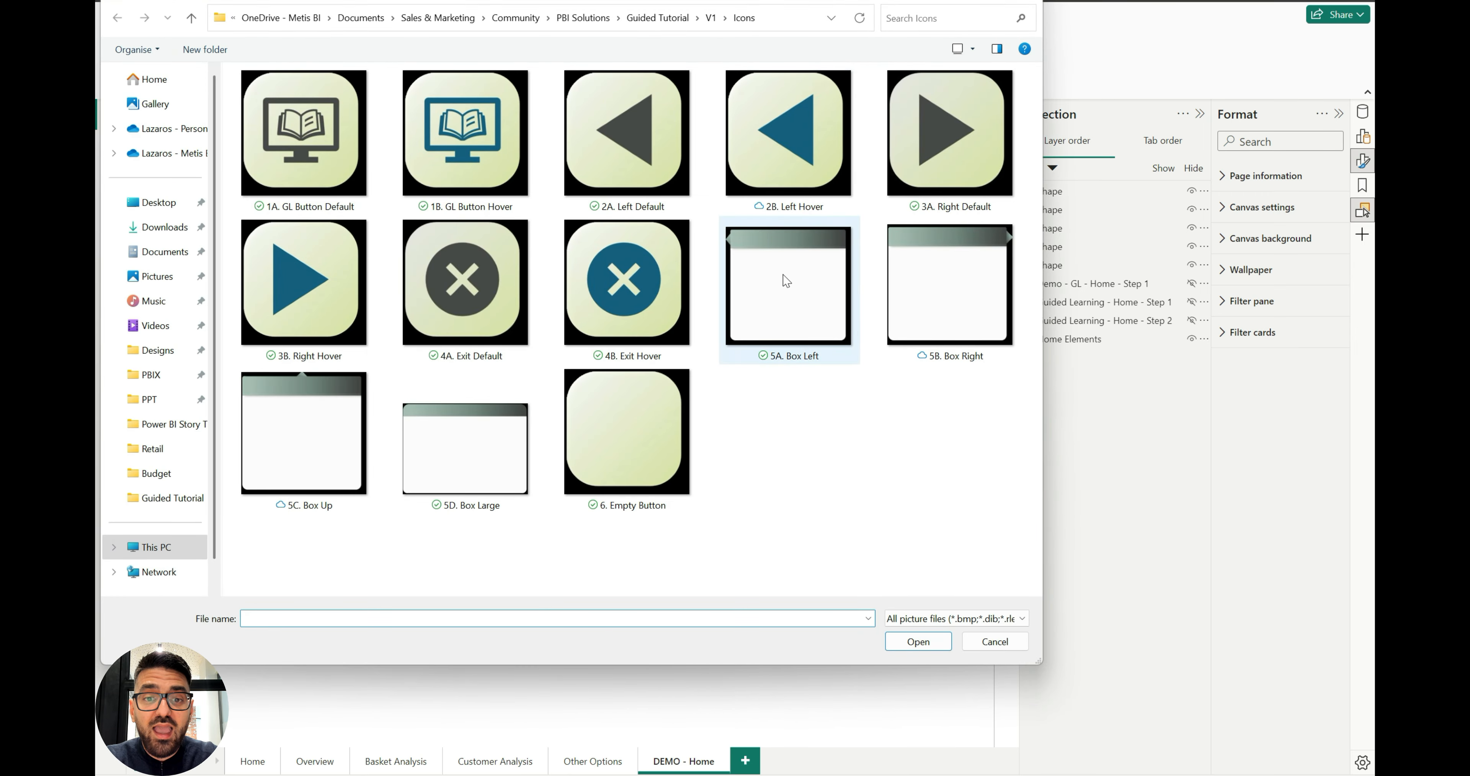
{"action": "double_click", "coordinate": [788, 302]}
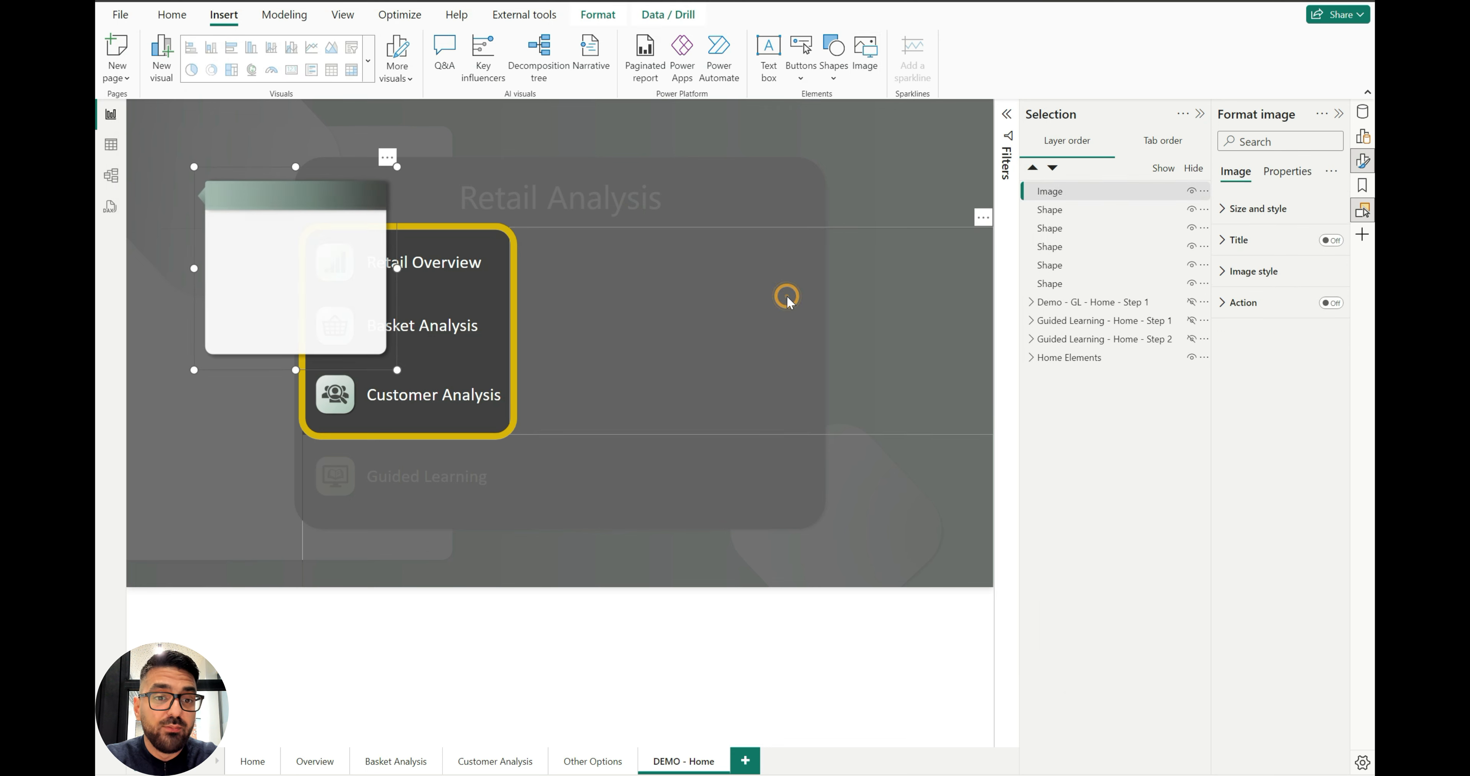
{"action": "left_click_drag", "start_coordinate": [295, 240], "coordinate": [631, 318]}
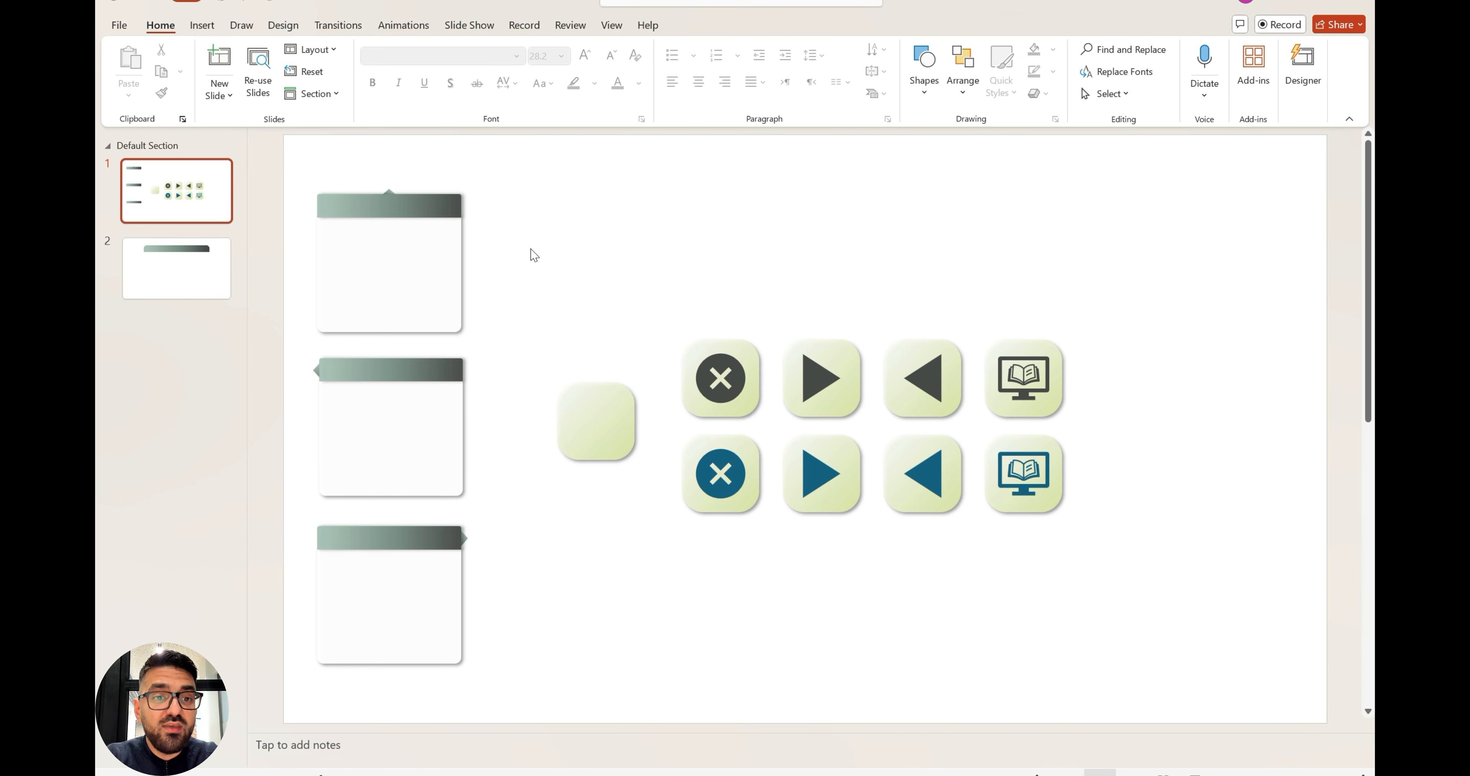
In PowerPoint, try moving the header bar of the upward-pointing box away from its body, and undo the move
{"action": "left_click", "coordinate": [352, 250]}
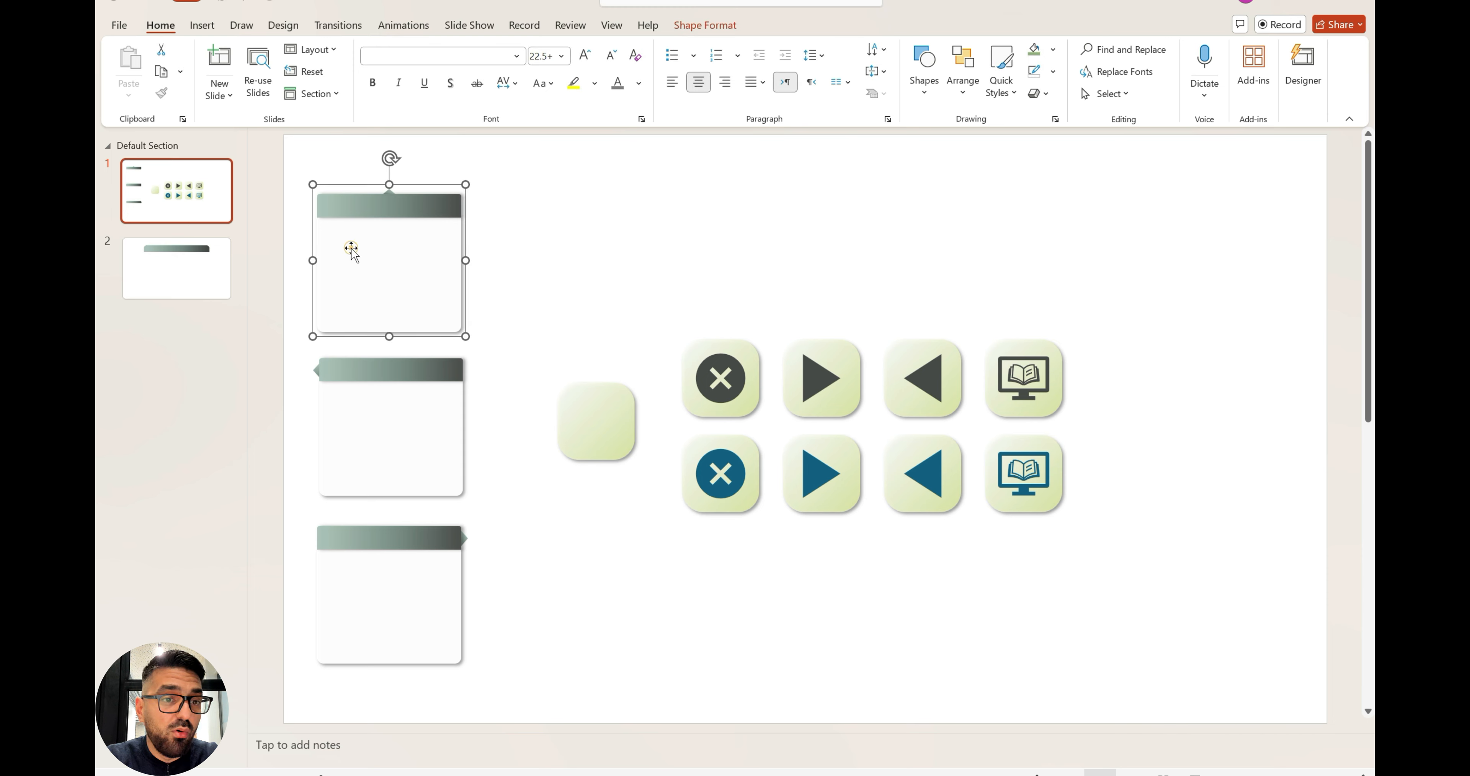
{"action": "left_click", "coordinate": [374, 256]}
{"action": "left_click", "coordinate": [526, 235]}
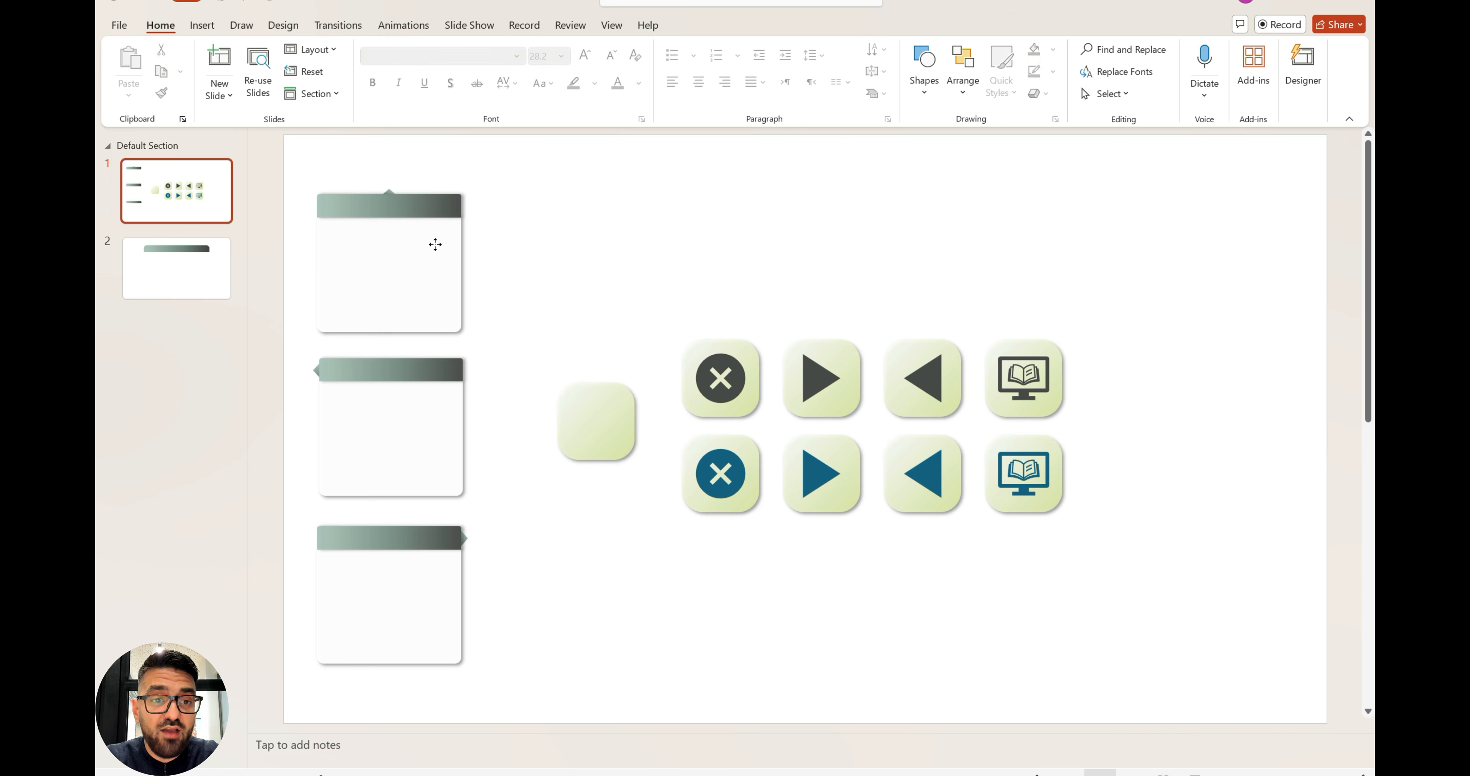
{"action": "left_click", "coordinate": [435, 244]}
{"action": "left_click", "coordinate": [380, 198]}
{"action": "left_click_drag", "start_coordinate": [442, 199], "coordinate": [469, 195]}
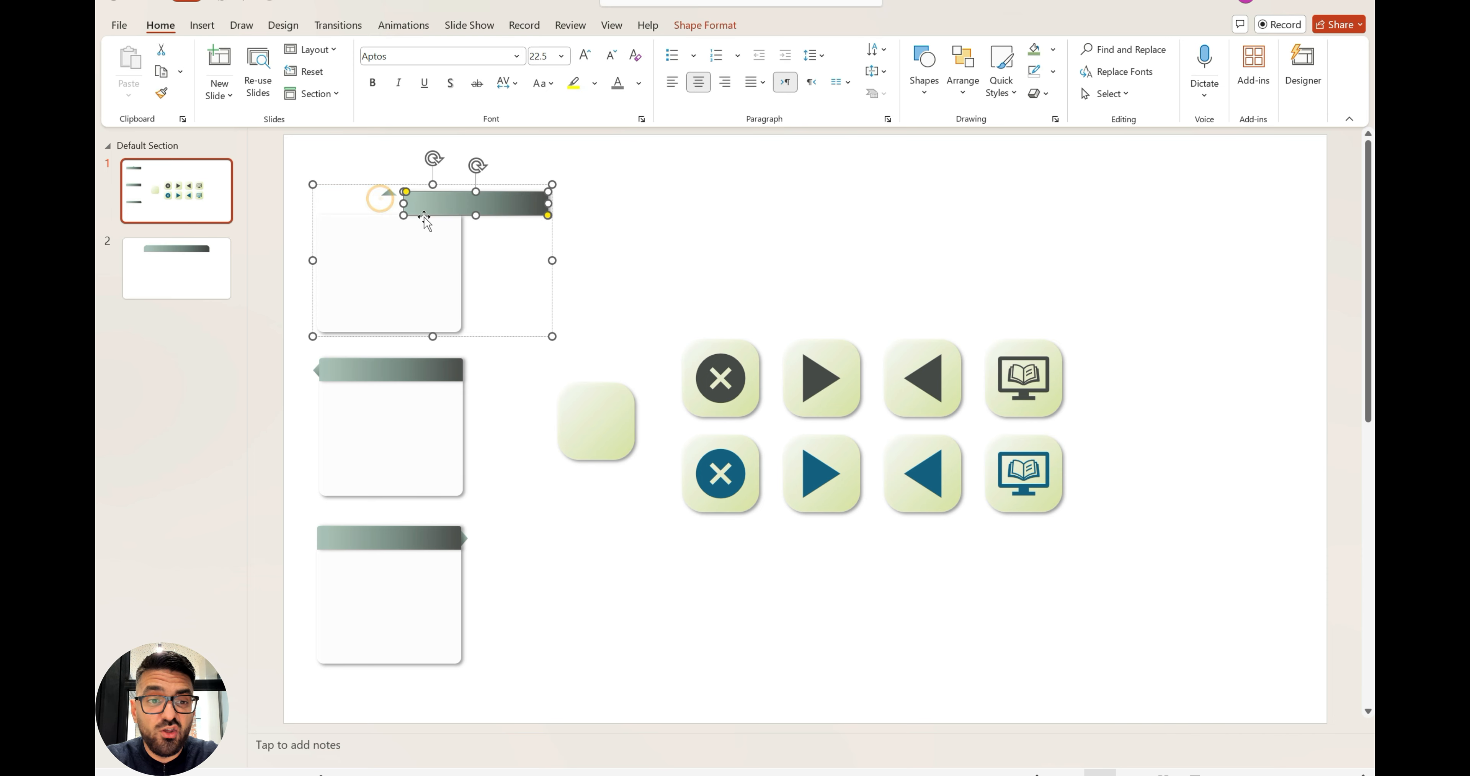
{"action": "left_click", "coordinate": [641, 250]}
{"action": "key", "text": "ctrl+z"}
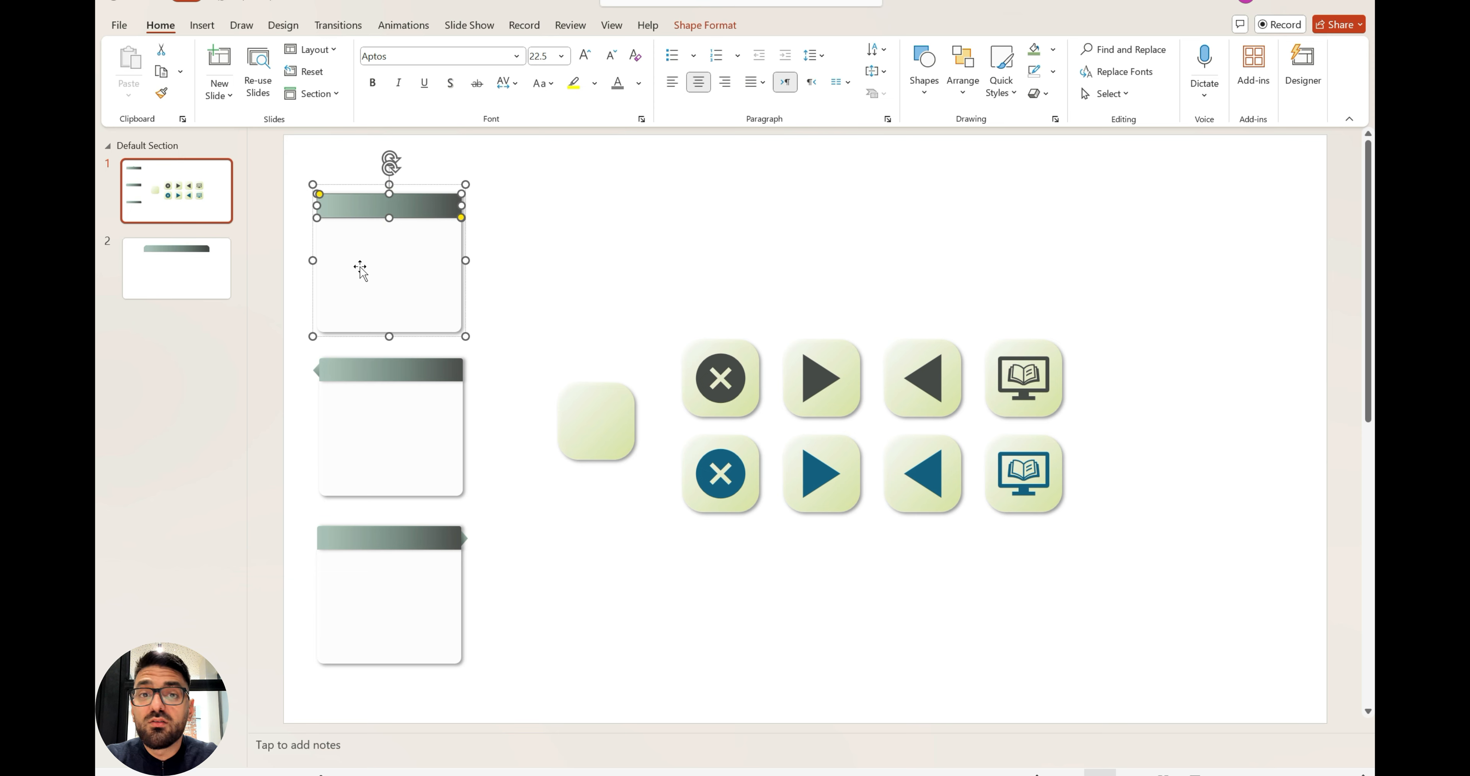
Examine the options available for the upward-pointing box's body shape, including saving as a picture, and switch back to Power BI
{"action": "right_click", "coordinate": [360, 268]}
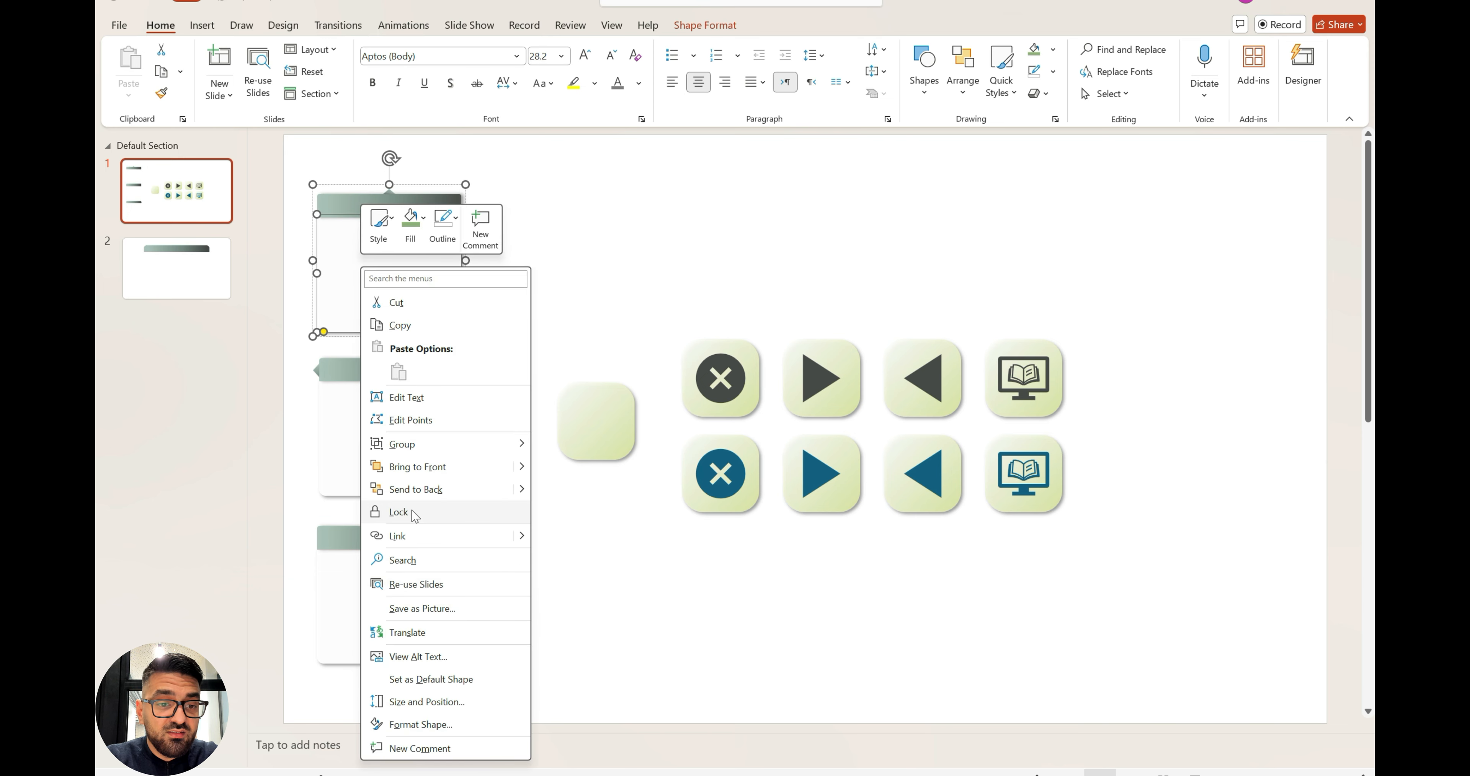
{"action": "left_click", "coordinate": [667, 252]}
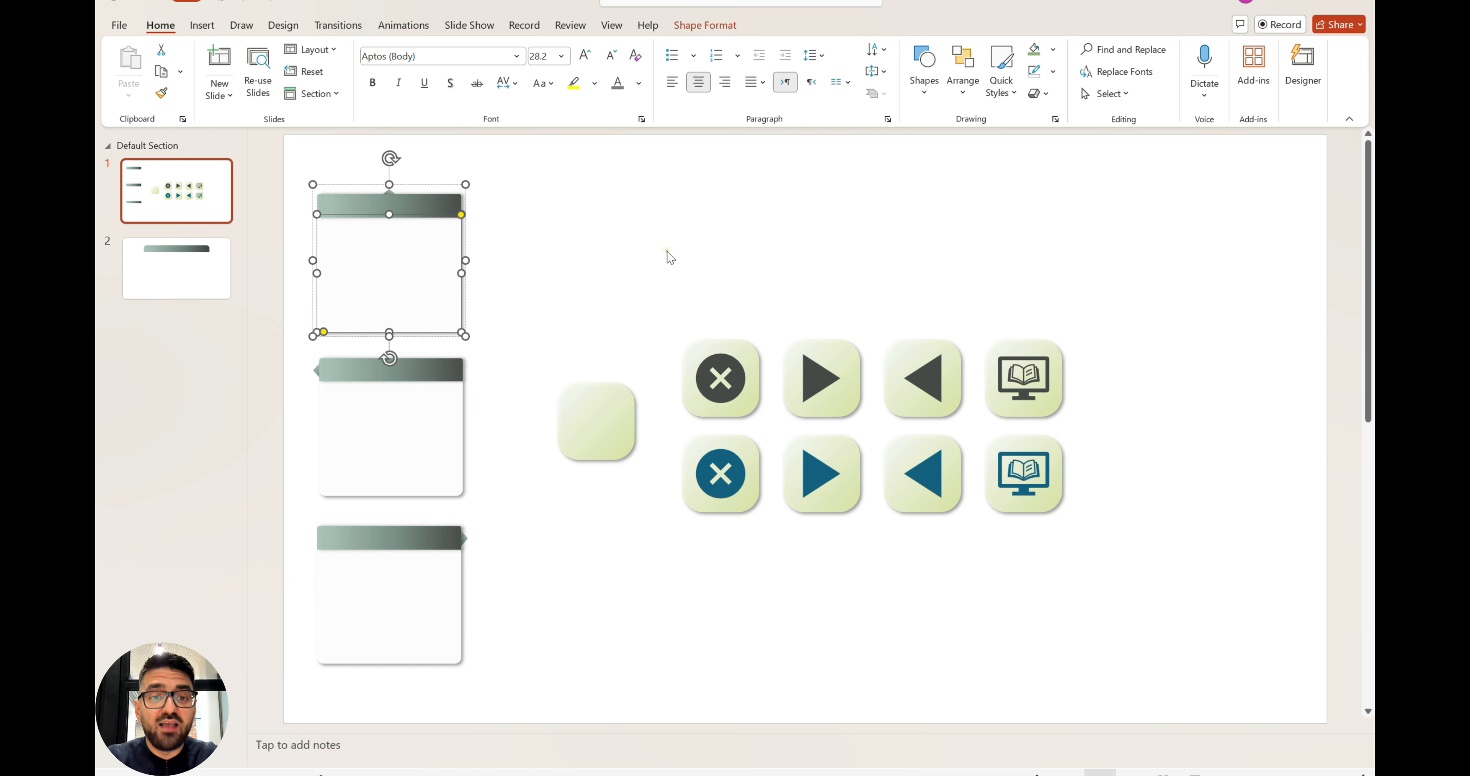
{"action": "key", "text": "alt+Tab"}
{"action": "left_click", "coordinate": [757, 654]}
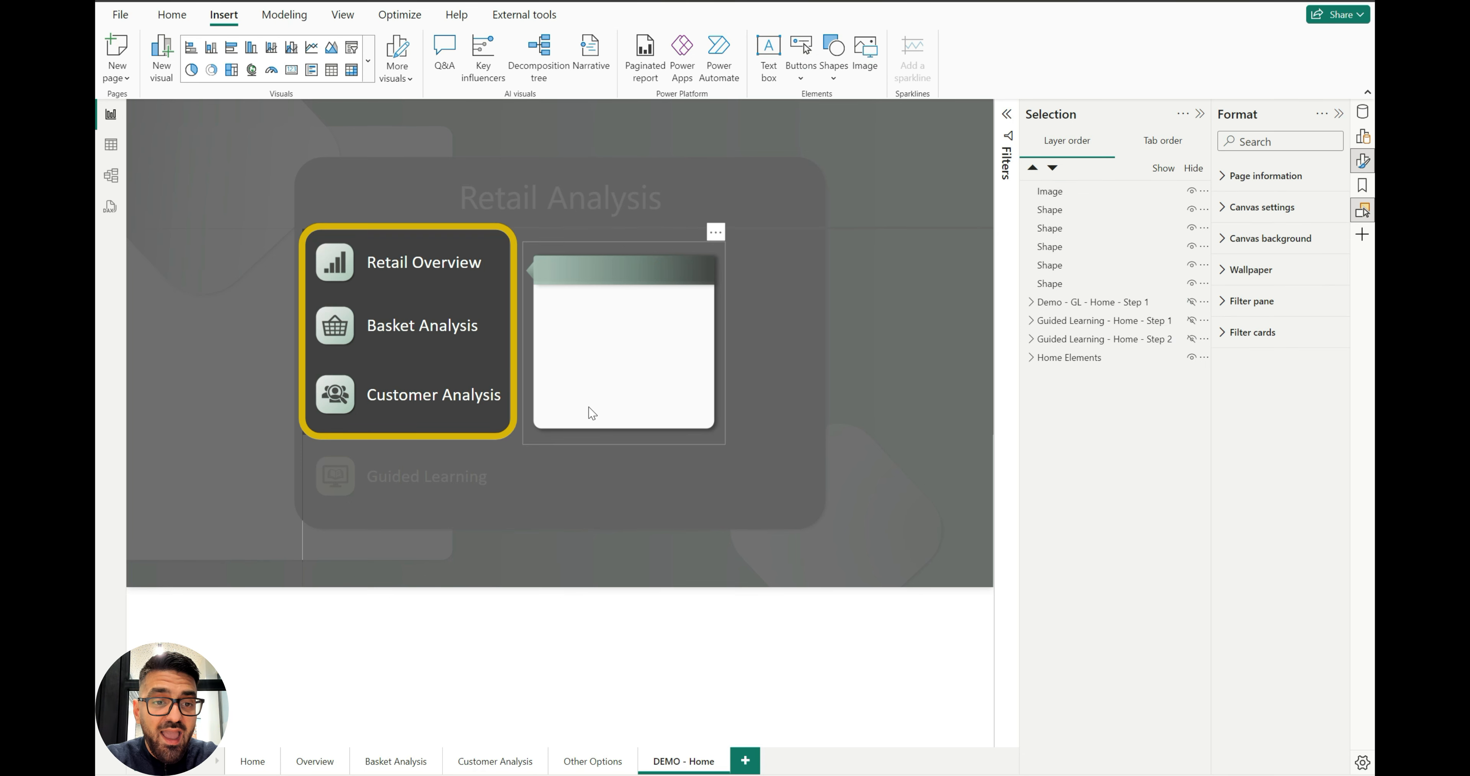
Copy the descriptive text box of the navigation pop-up from the Home page and paste it onto the DEMO - Home page
{"action": "left_click", "coordinate": [252, 768]}
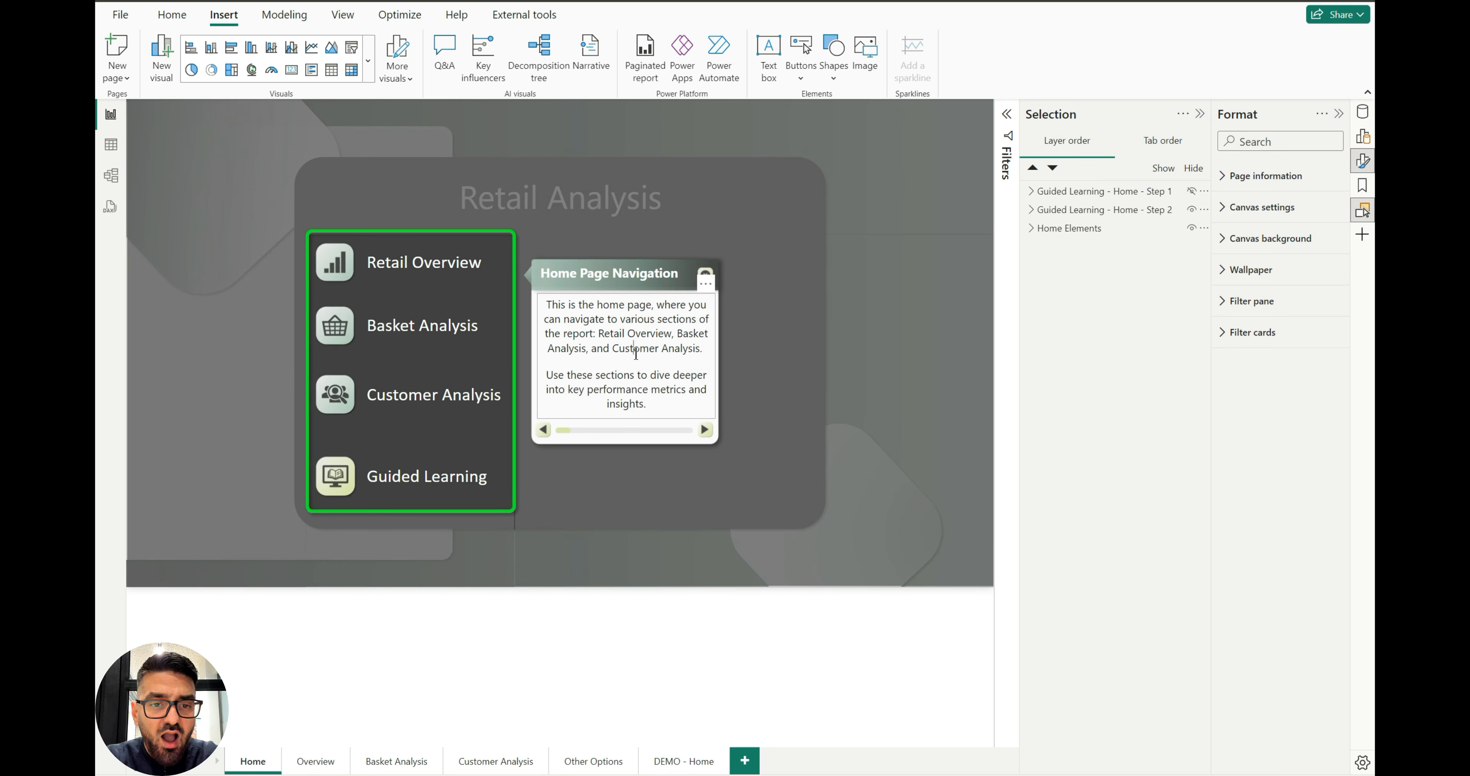
{"action": "left_click", "coordinate": [635, 353]}
{"action": "left_click", "coordinate": [542, 387]}
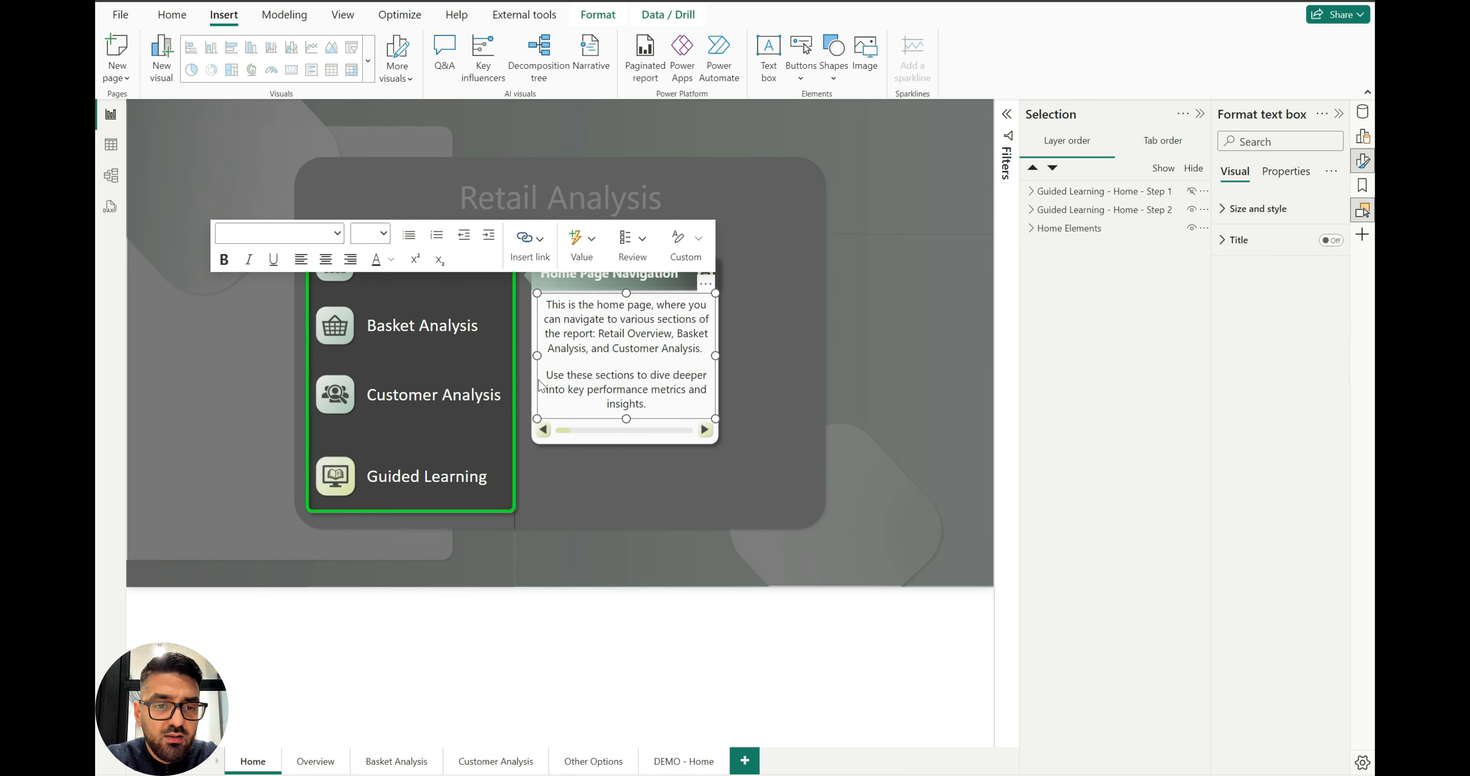
{"action": "left_click", "coordinate": [700, 766]}
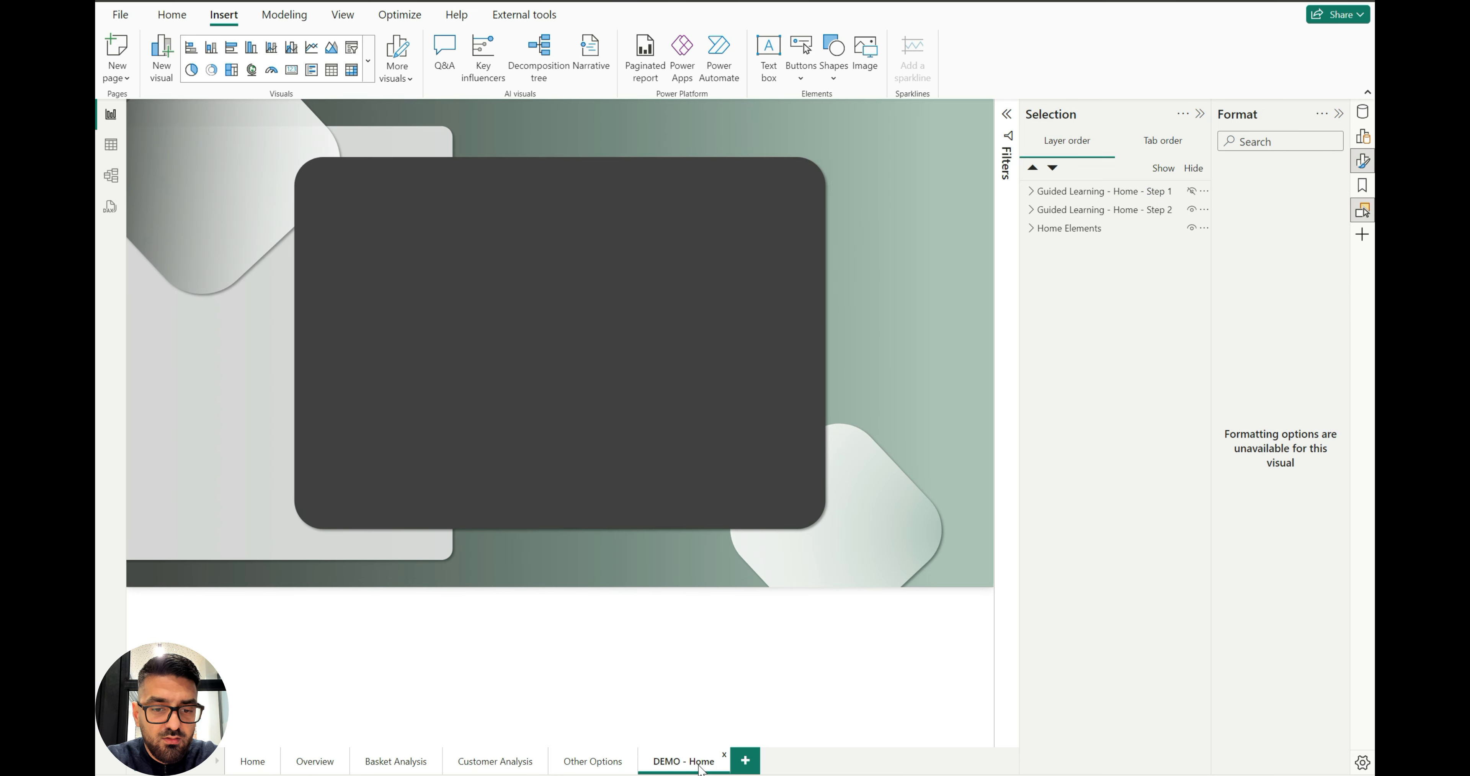
{"action": "key", "text": "ctrl+v"}
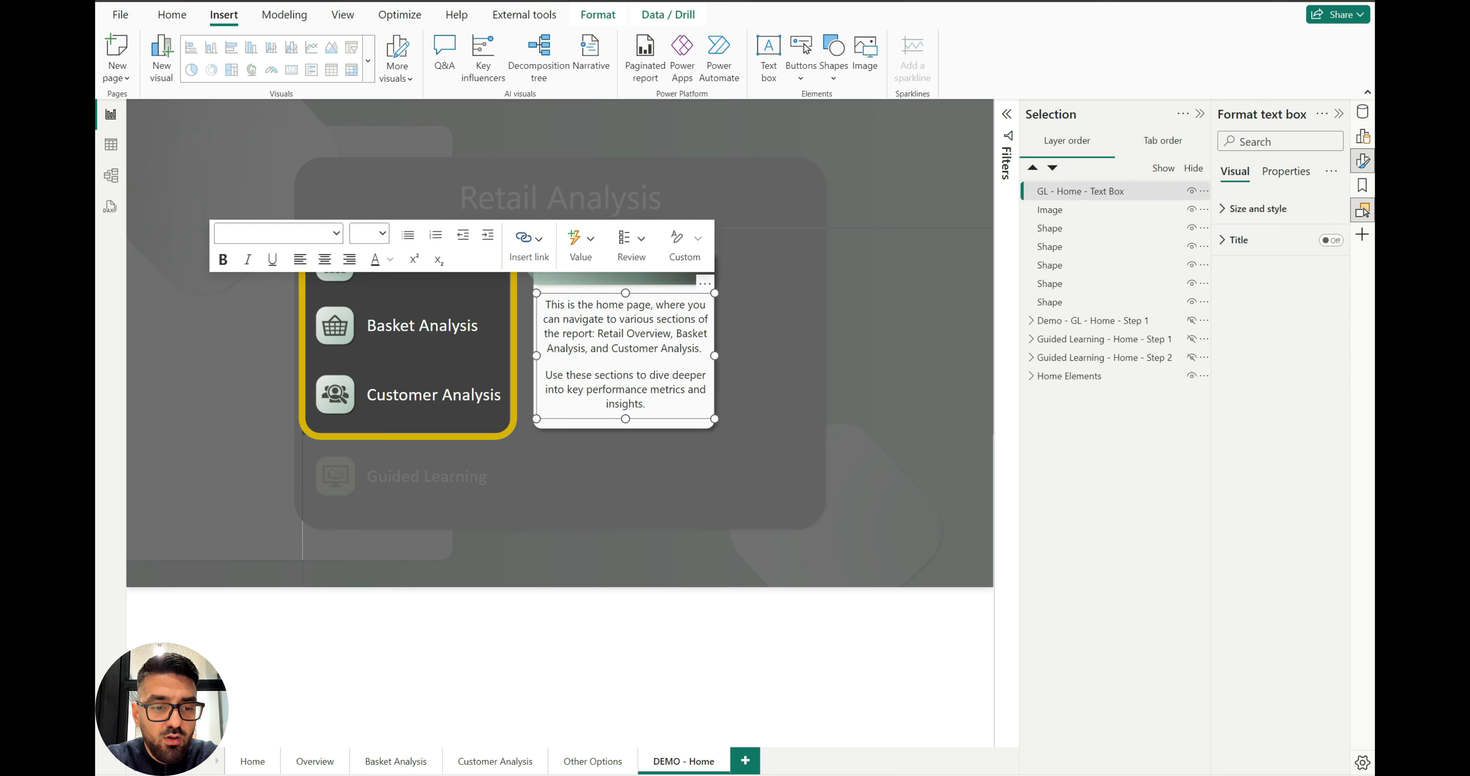
Copy the Home Page Navigation title box and the pop-up's exit button from the Home page onto the DEMO - Home page
{"action": "left_click", "coordinate": [268, 767]}
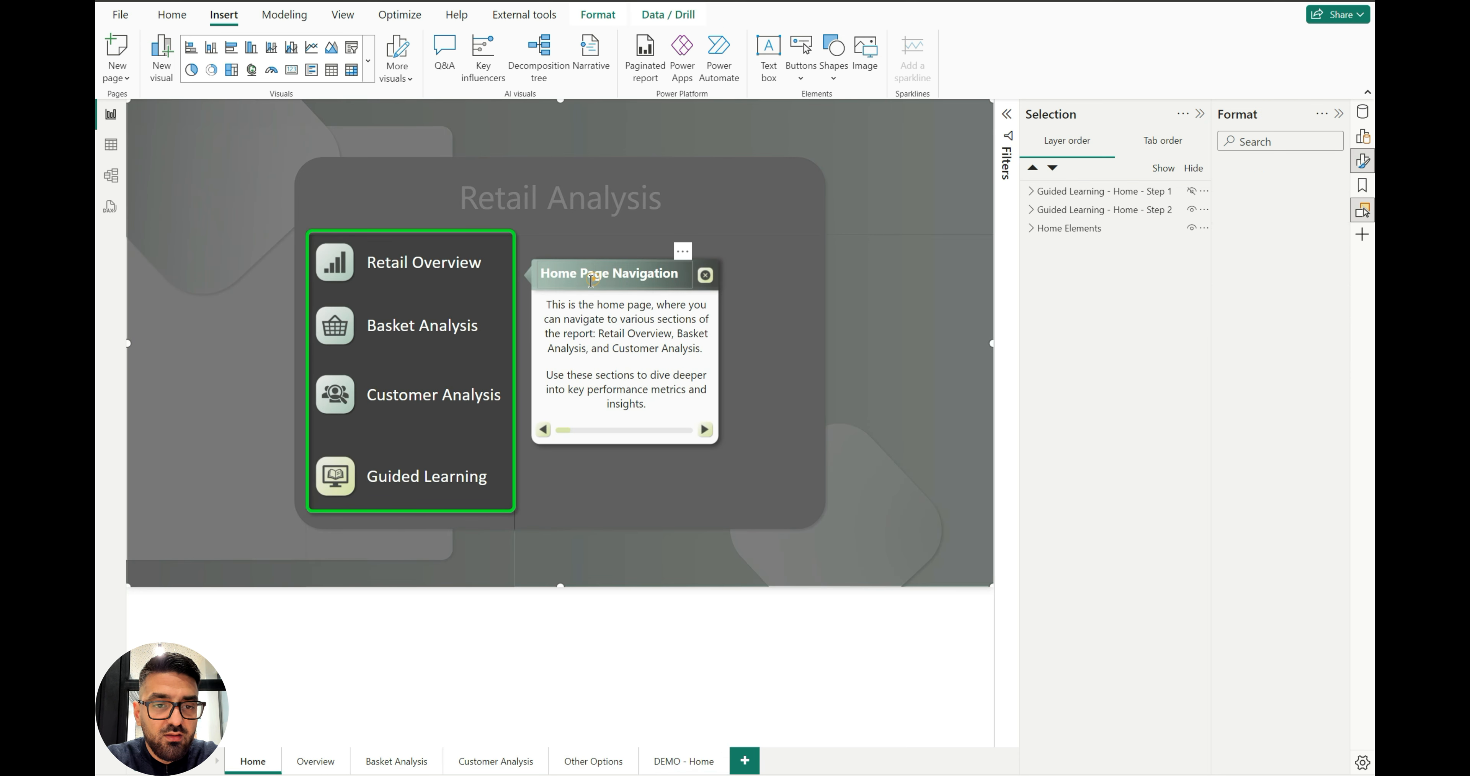
{"action": "left_click", "coordinate": [551, 276]}
{"action": "left_click", "coordinate": [539, 284]}
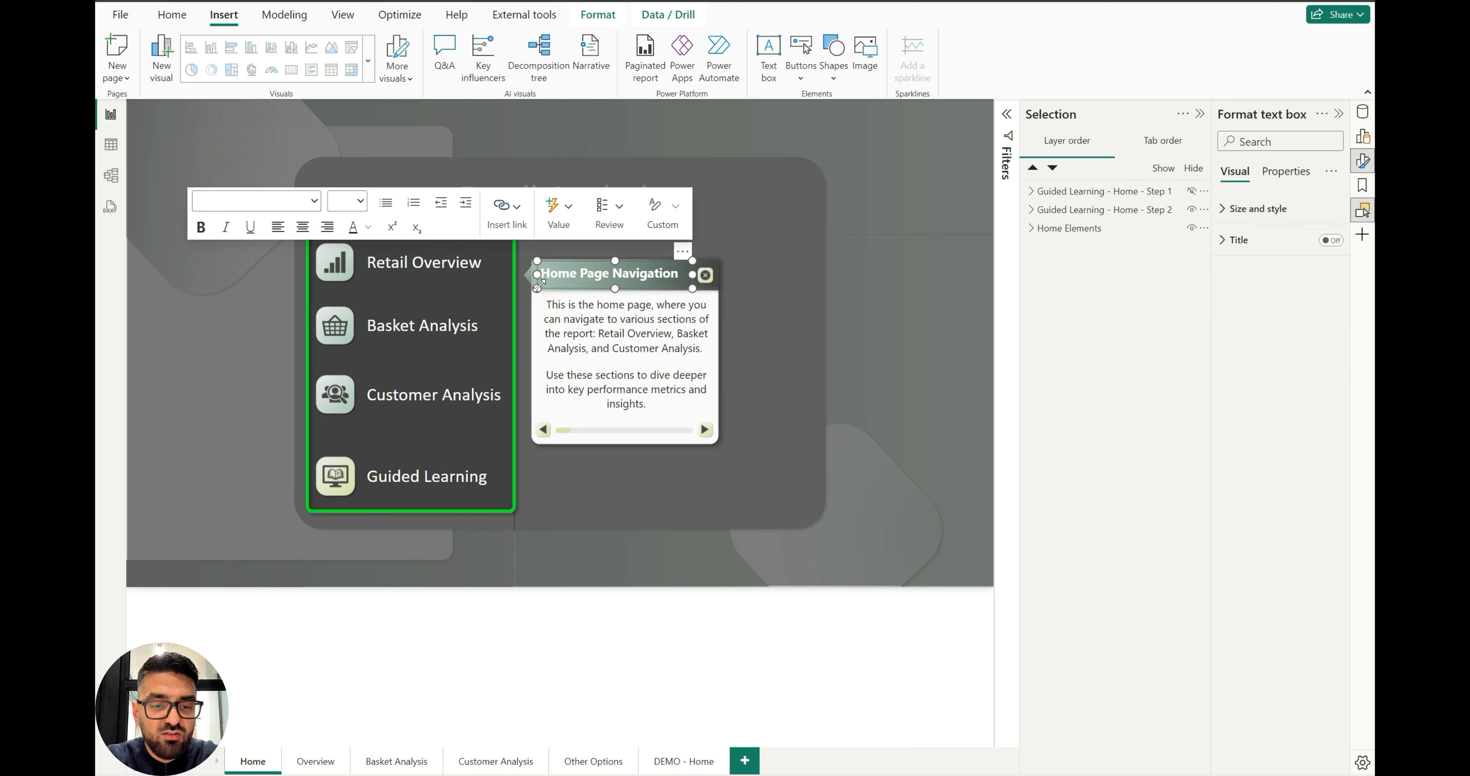
{"action": "left_click", "coordinate": [669, 763]}
{"action": "left_click", "coordinate": [705, 275]}
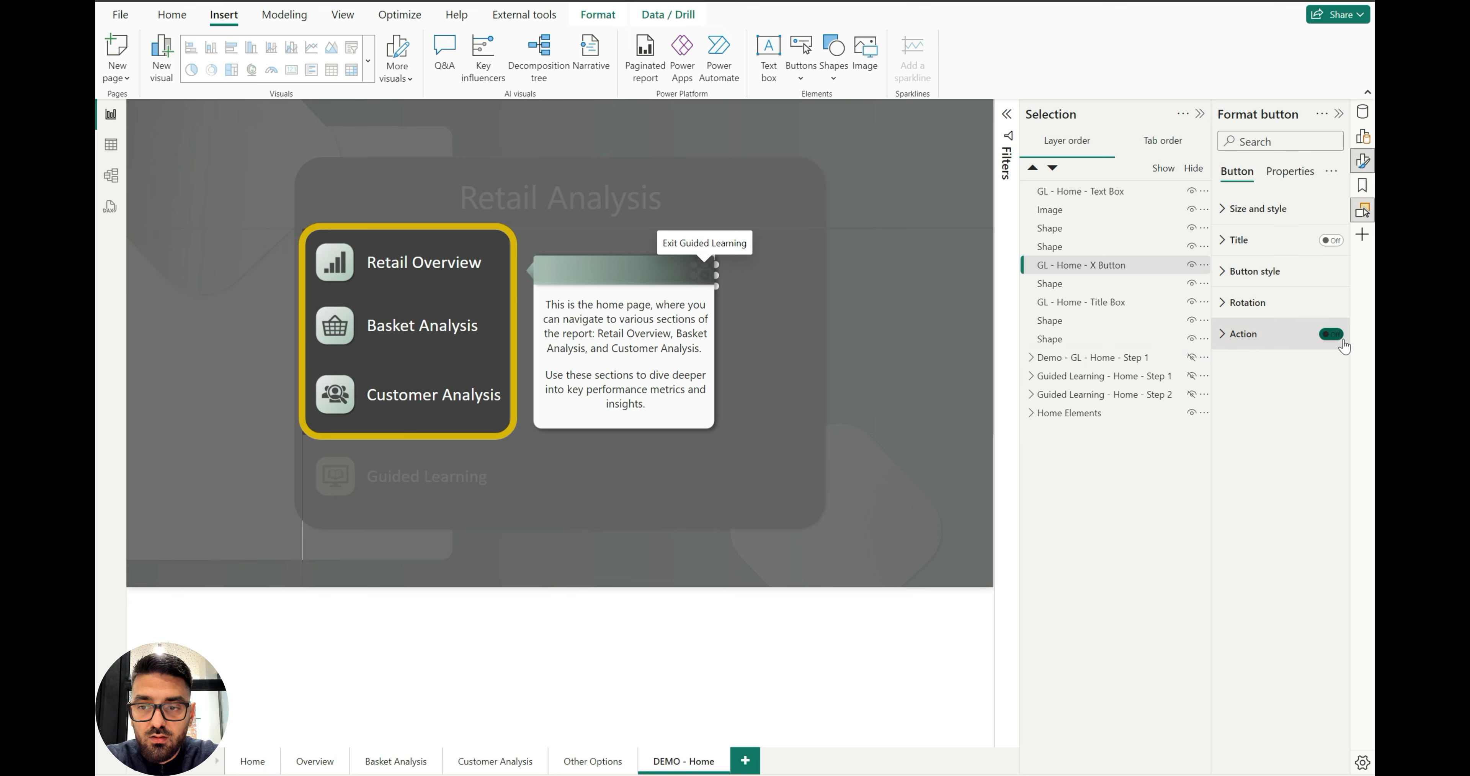
{"action": "left_click", "coordinate": [774, 622]}
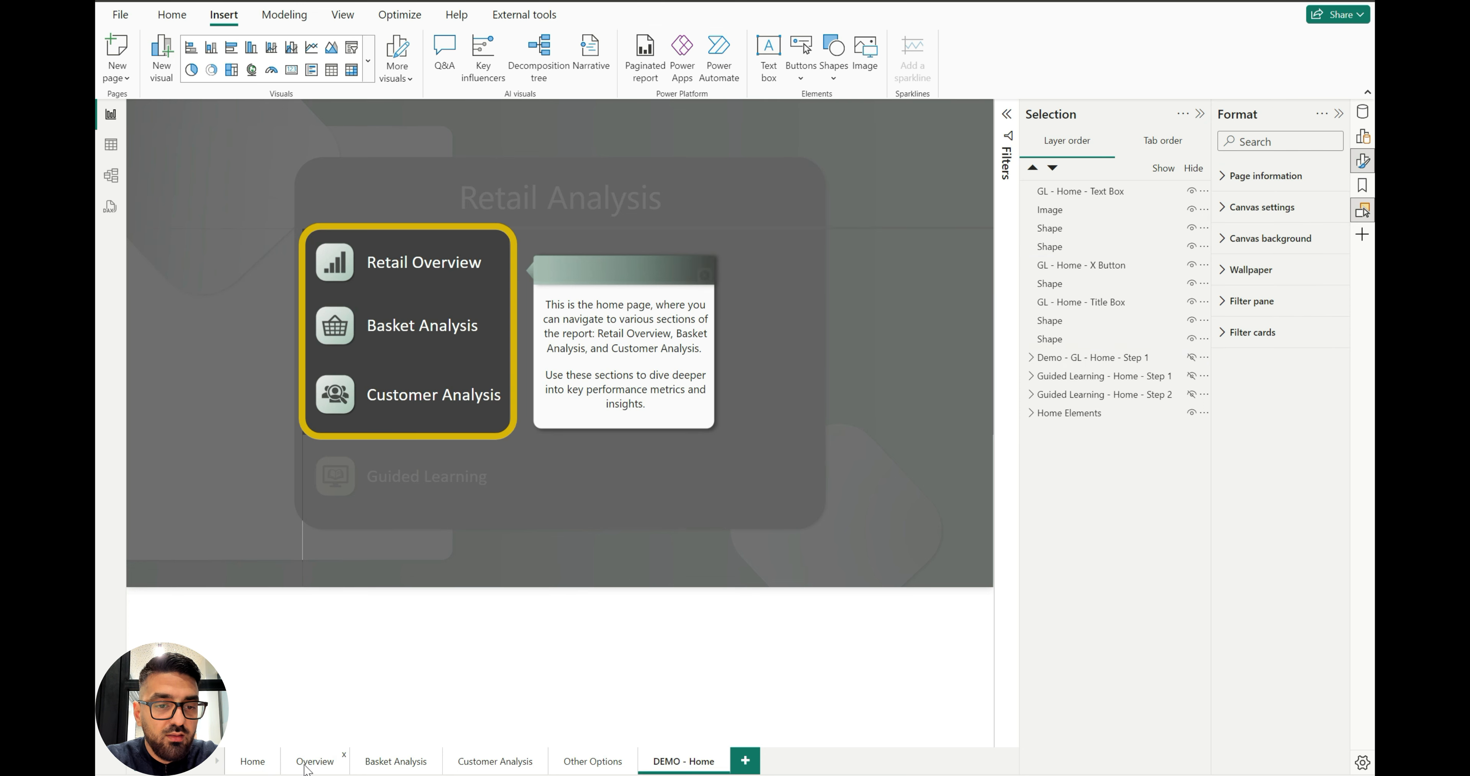
Copy the pop-up's right arrow button from the Home page onto the DEMO - Home page
{"action": "left_click", "coordinate": [315, 762]}
{"action": "left_click", "coordinate": [269, 762]}
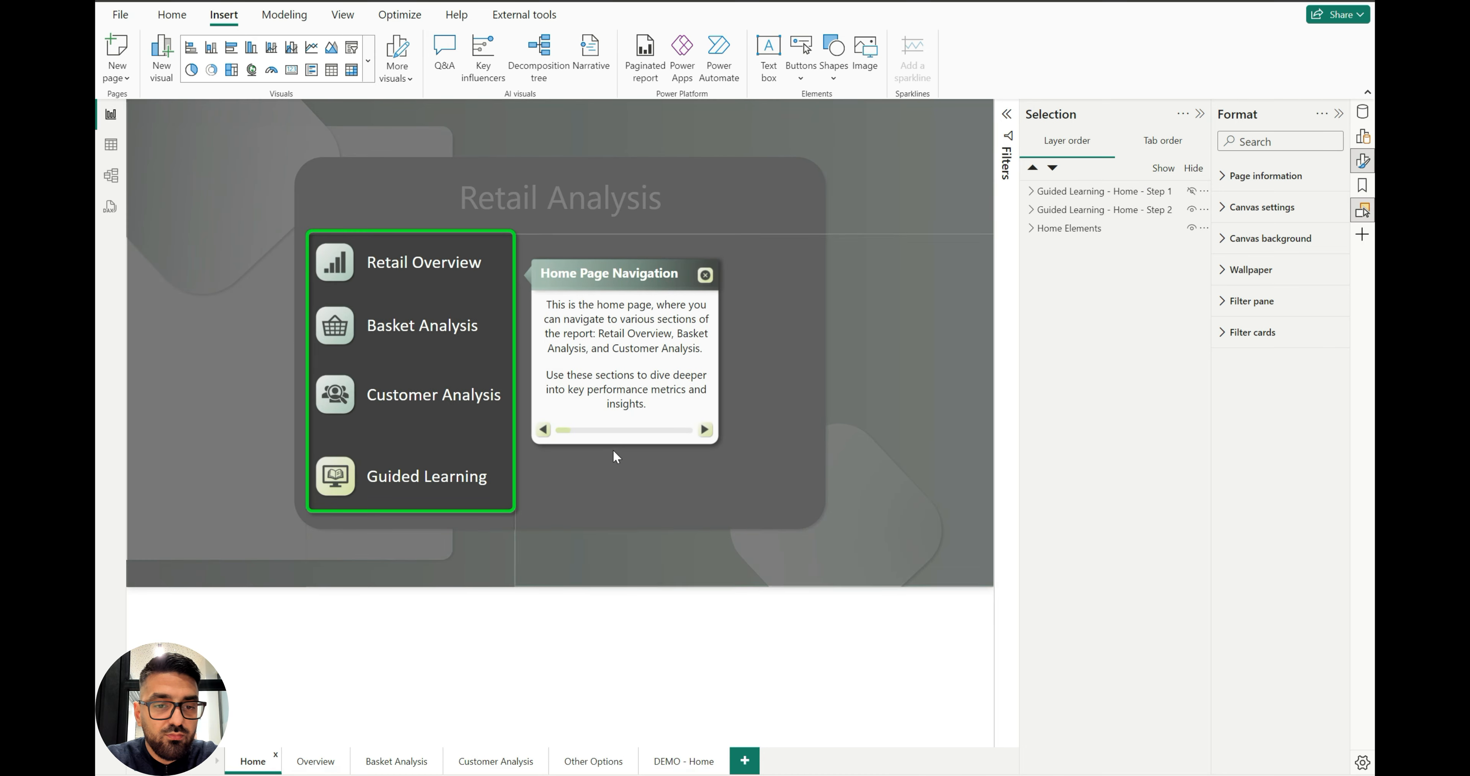
{"action": "left_click", "coordinate": [706, 430]}
{"action": "left_click", "coordinate": [706, 430]}
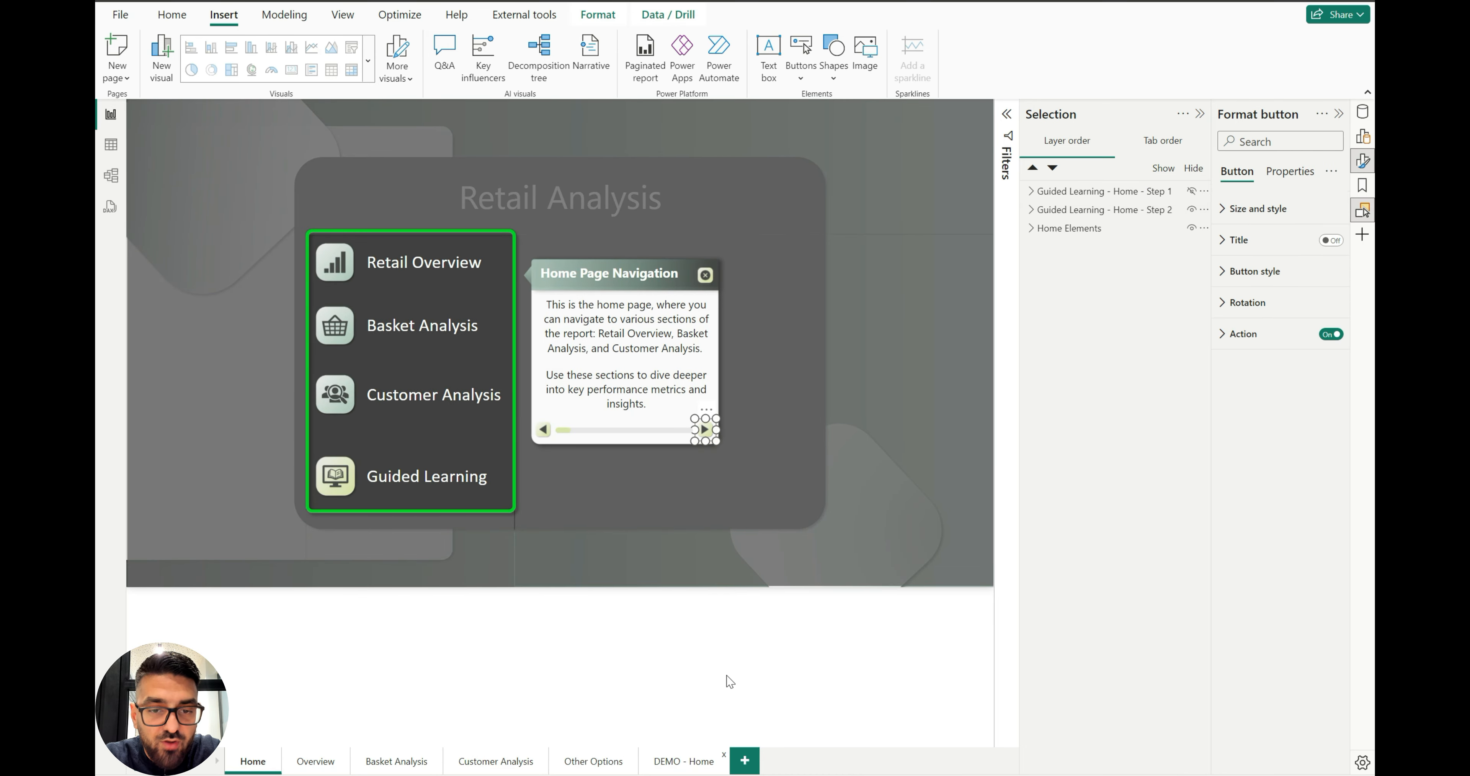
{"action": "left_click", "coordinate": [684, 760]}
Nudge the pop-up's descriptive text box slightly upward on the DEMO - Home page
{"action": "left_click", "coordinate": [651, 411]}
{"action": "left_click", "coordinate": [650, 411]}
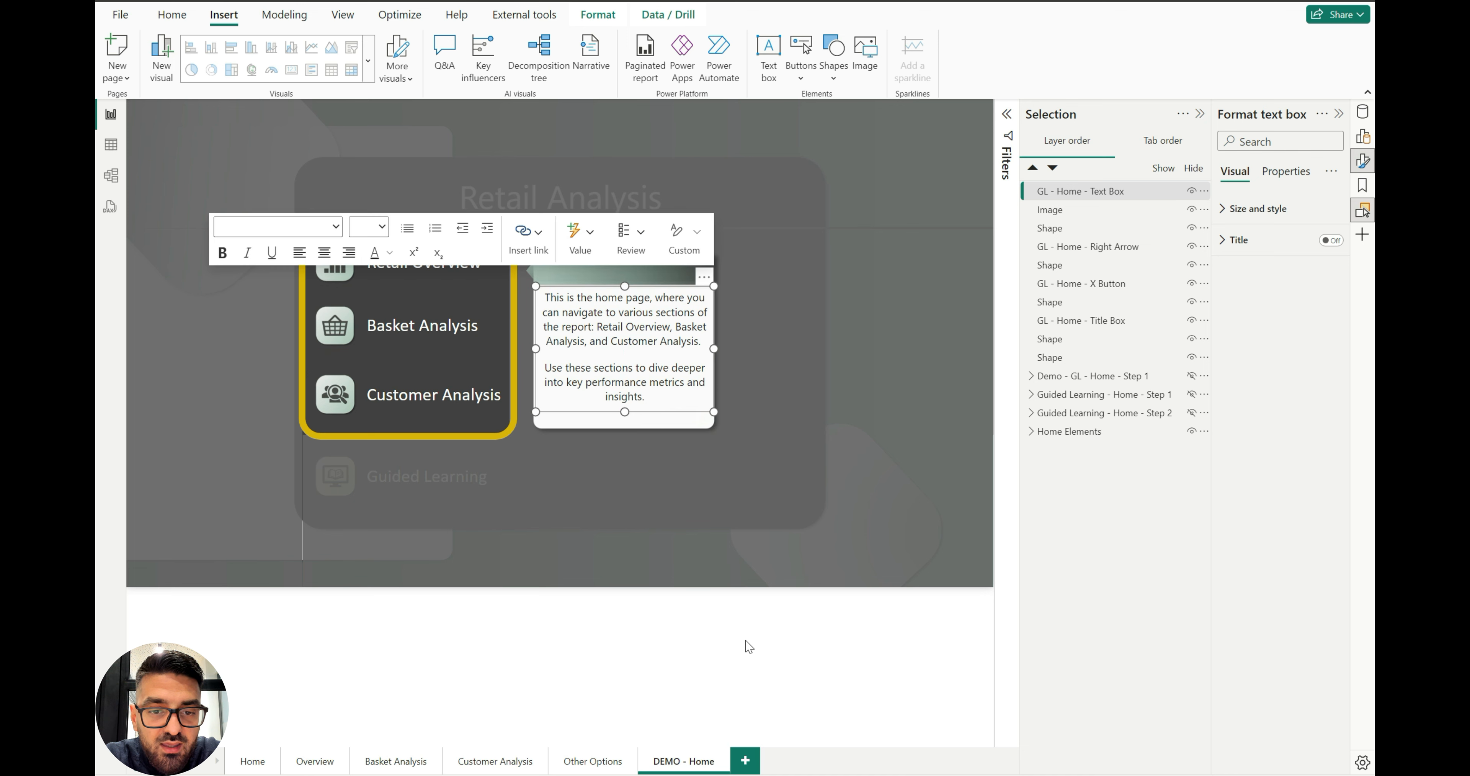
{"action": "left_click", "coordinate": [745, 639]}
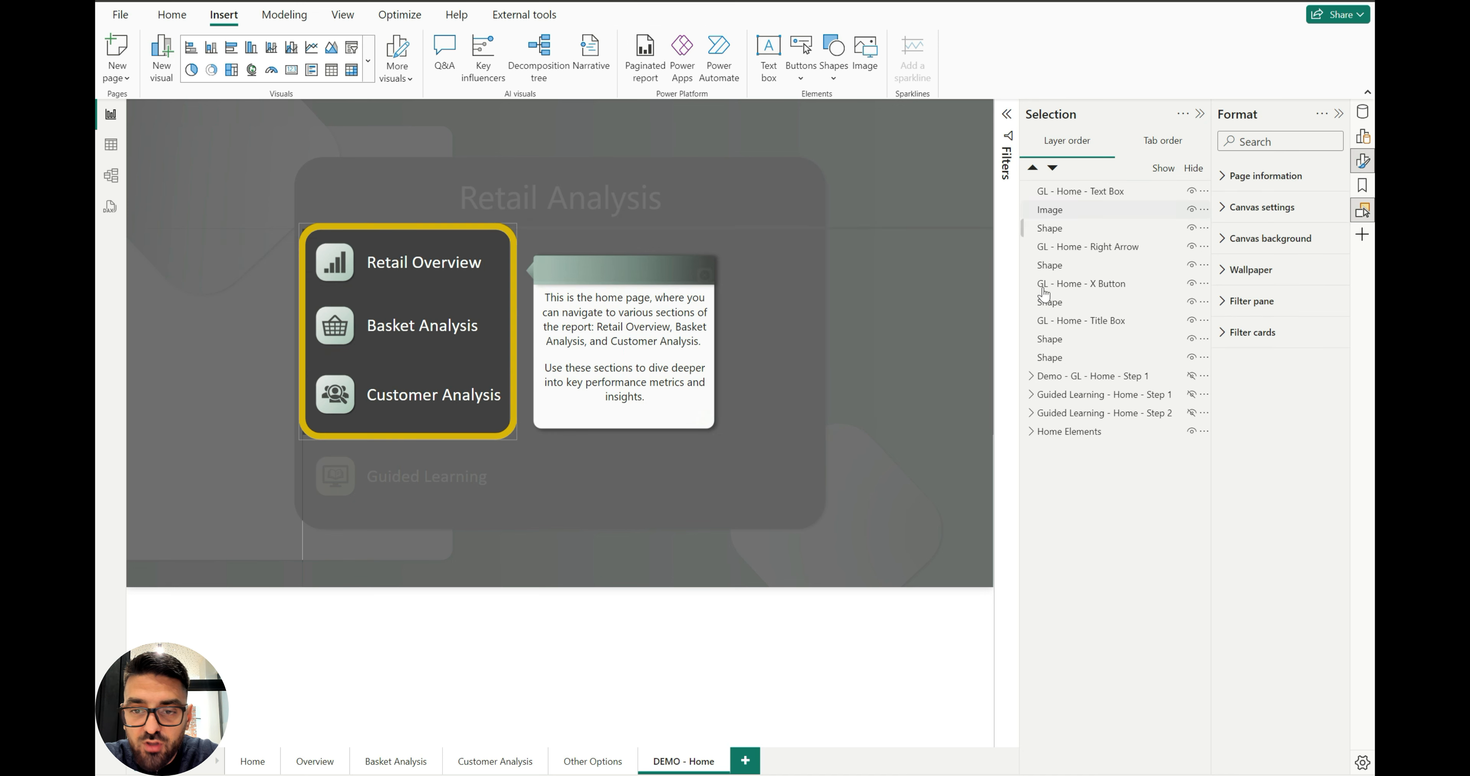
Bring the title box, X button and right arrow to the front of the layer order, above the pop-up text box
{"action": "left_click", "coordinate": [1107, 359]}
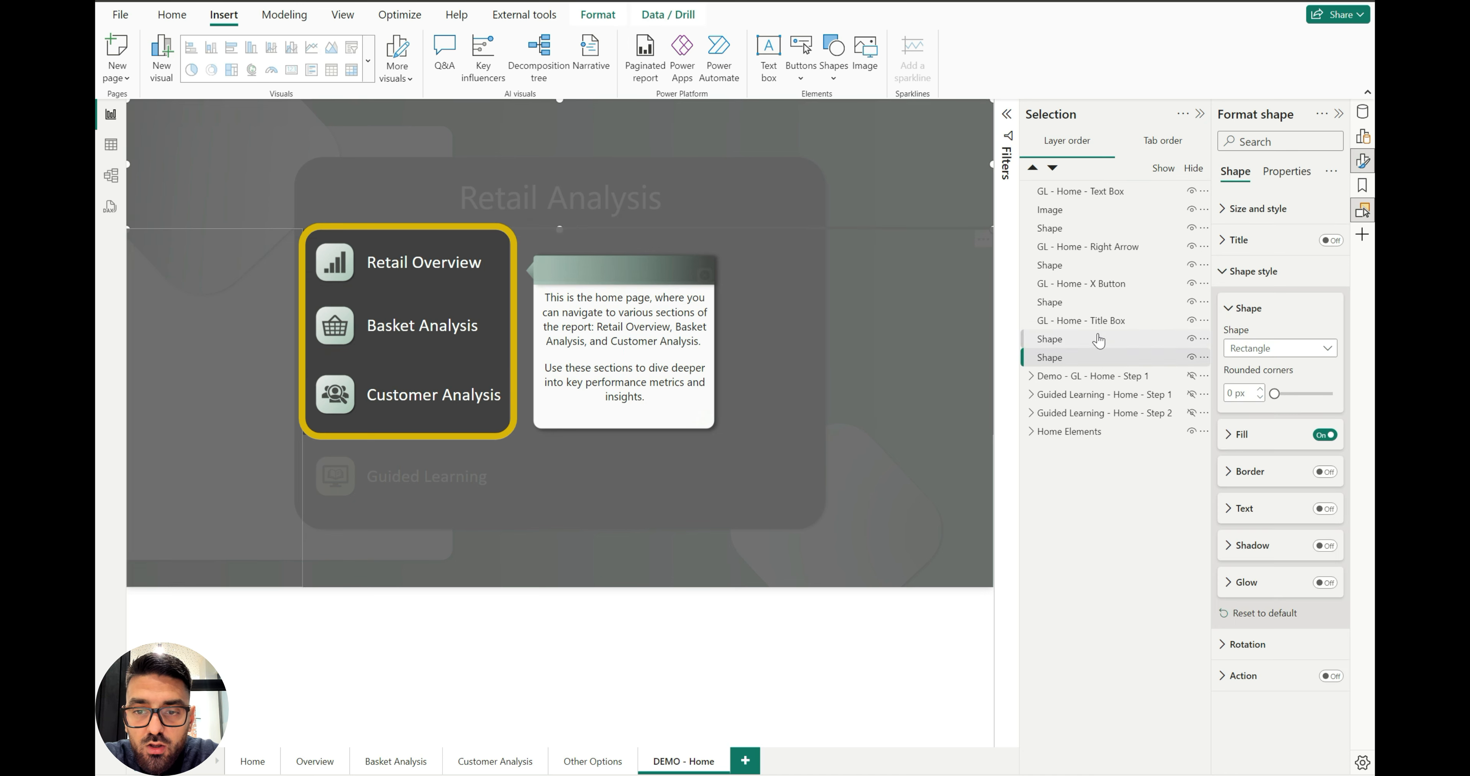
{"action": "left_click", "coordinate": [1083, 322]}
{"action": "left_click_drag", "start_coordinate": [1084, 330], "coordinate": [1109, 193]}
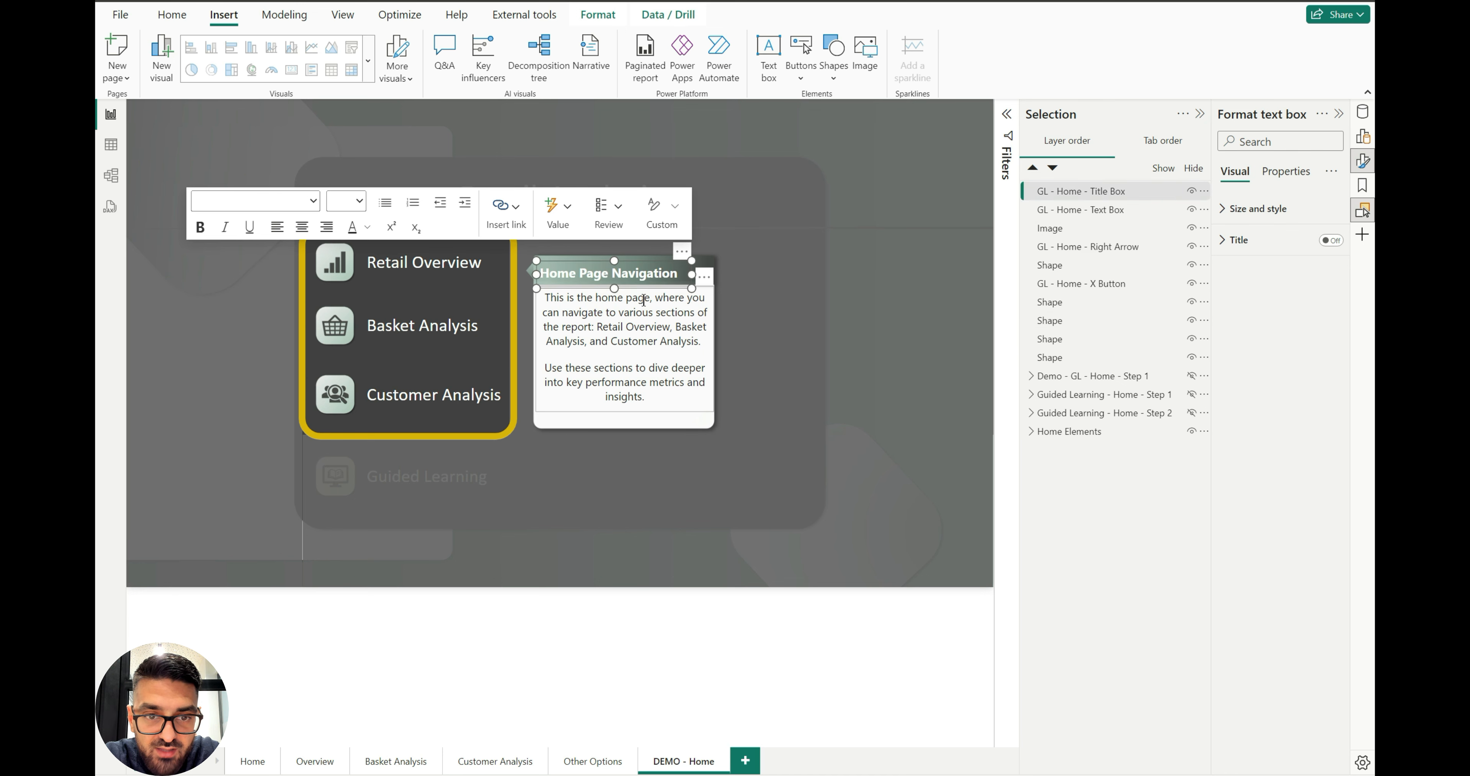
{"action": "left_click_drag", "start_coordinate": [1097, 283], "coordinate": [1113, 211]}
{"action": "left_click_drag", "start_coordinate": [1096, 268], "coordinate": [1112, 239]}
{"action": "left_click", "coordinate": [785, 611]}
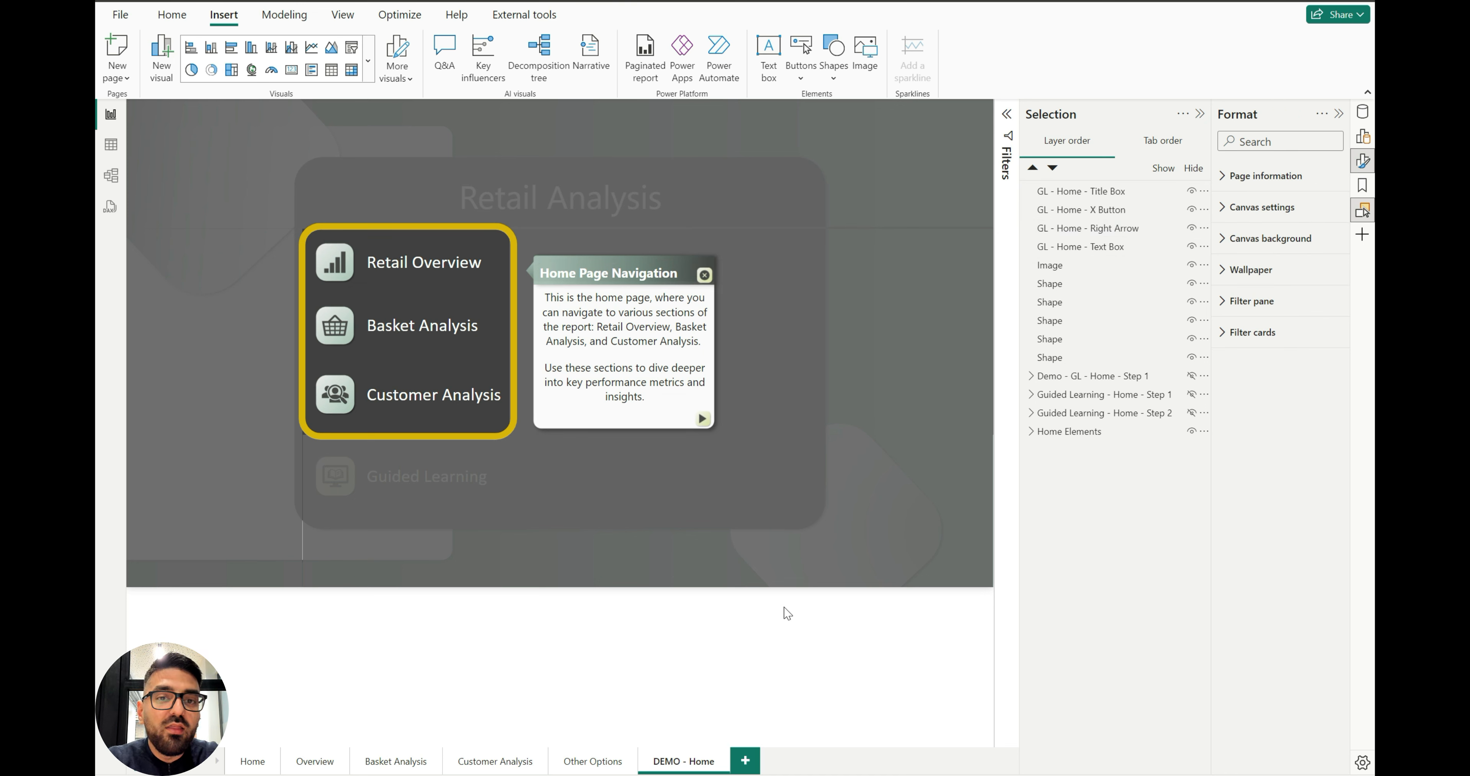
Insert a rounded rectangle on the DEMO - Home page and shrink it to a thin horizontal bar below the pop-up box
{"action": "key", "text": "super+Tab"}
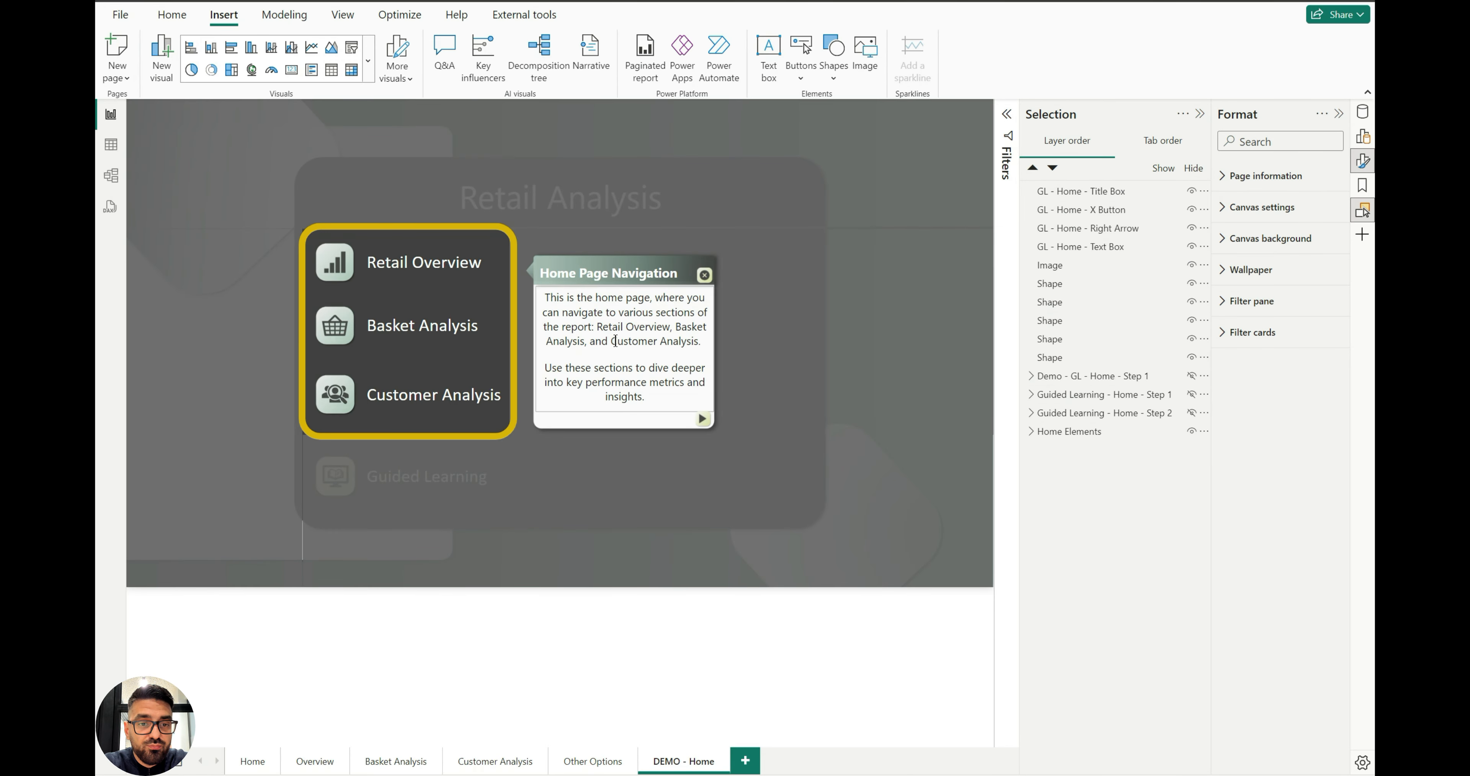
{"action": "scroll", "coordinate": [629, 417], "scroll_direction": "up", "scroll_amount": 5}
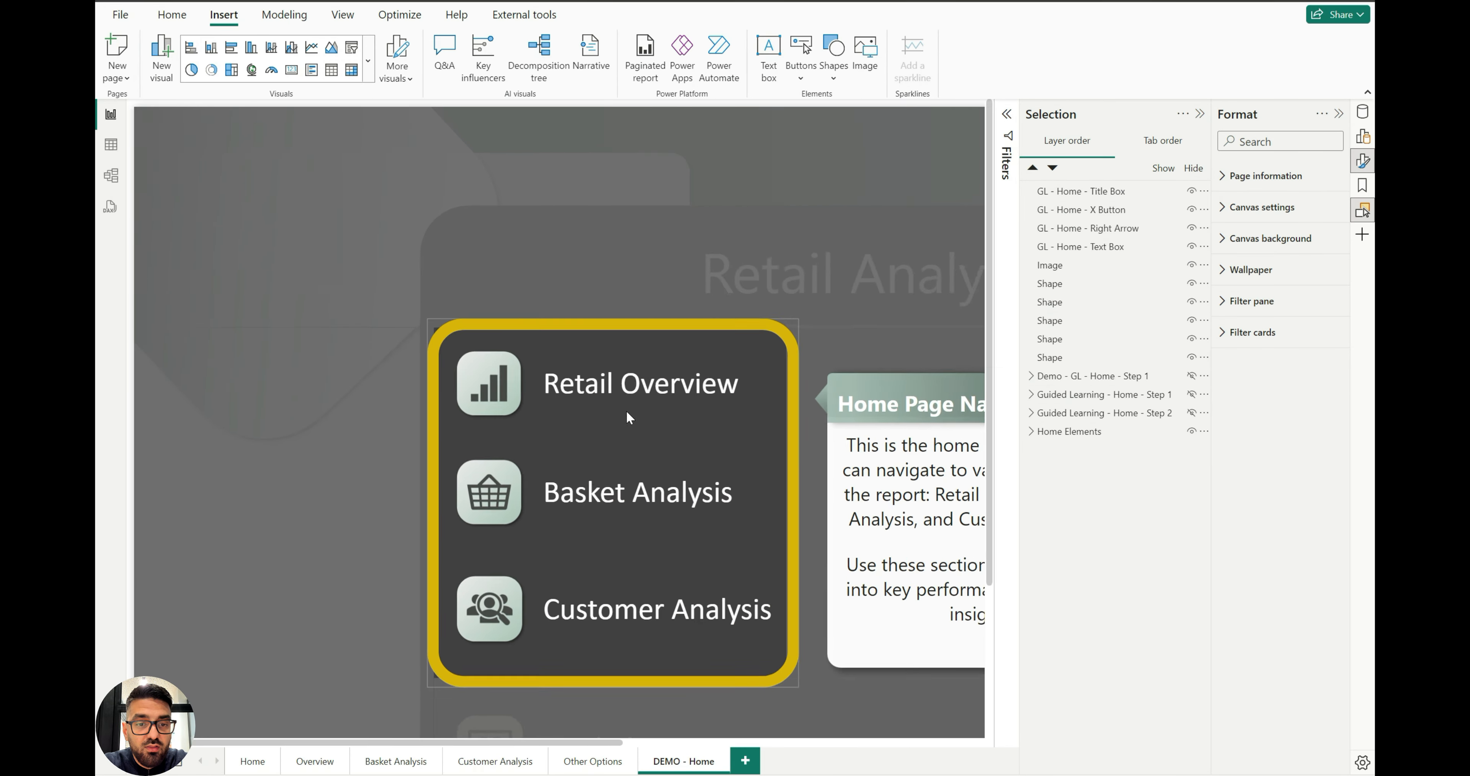
{"action": "scroll", "coordinate": [719, 506], "scroll_direction": "left", "scroll_amount": 1}
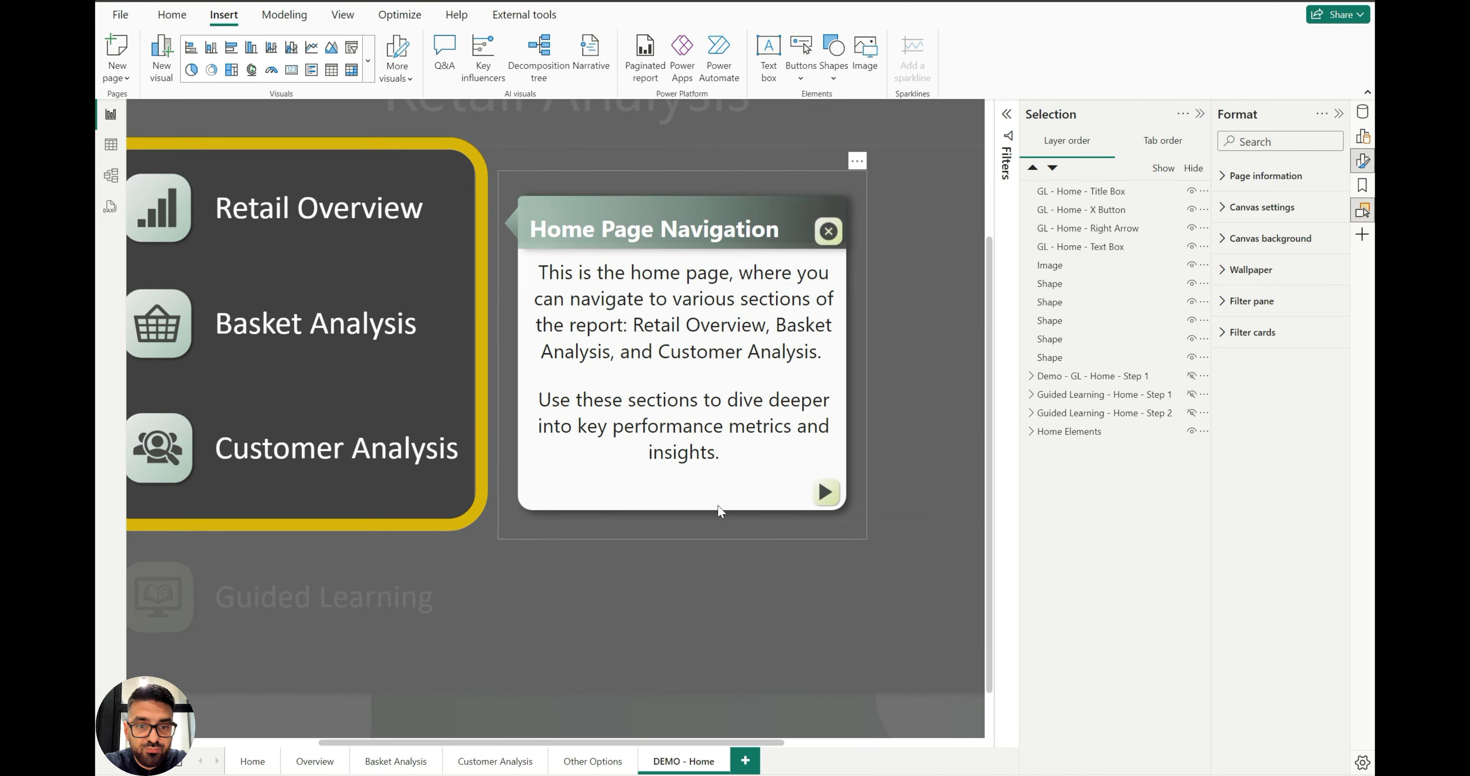
{"action": "scroll", "coordinate": [716, 504], "scroll_direction": "down", "scroll_amount": 1}
{"action": "scroll", "coordinate": [714, 503], "scroll_direction": "right", "scroll_amount": 1}
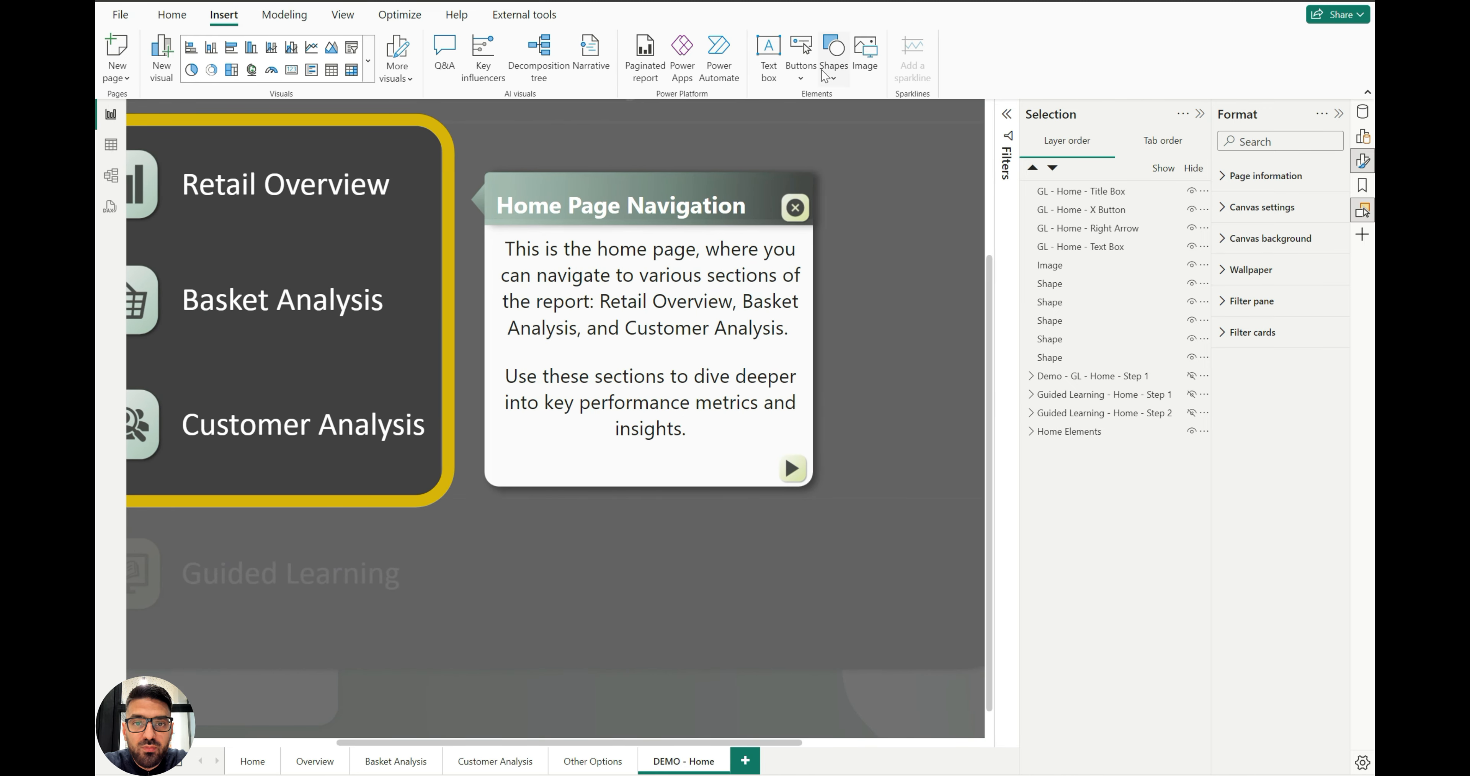
{"action": "left_click", "coordinate": [833, 67]}
{"action": "left_click", "coordinate": [872, 130]}
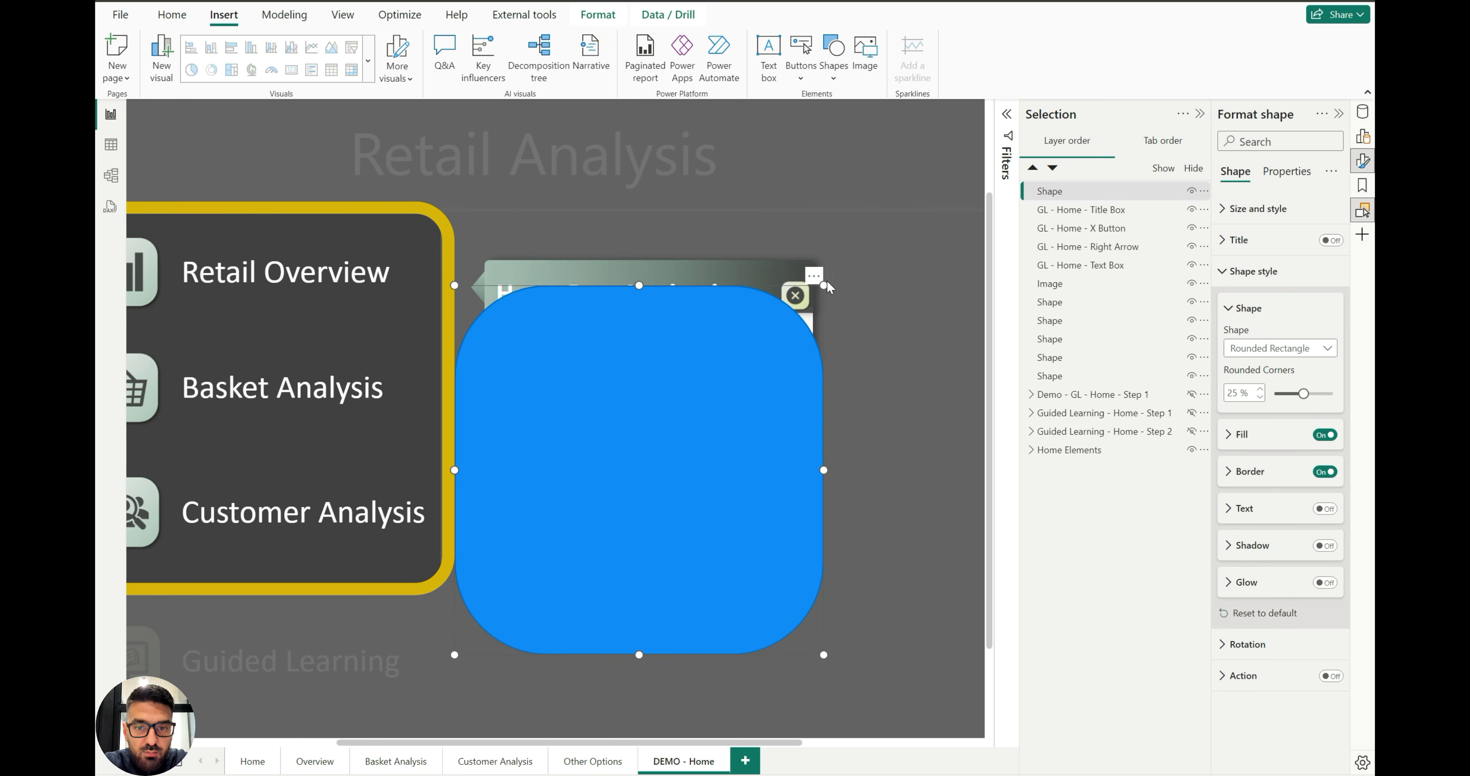
{"action": "left_click_drag", "start_coordinate": [823, 285], "coordinate": [785, 619]}
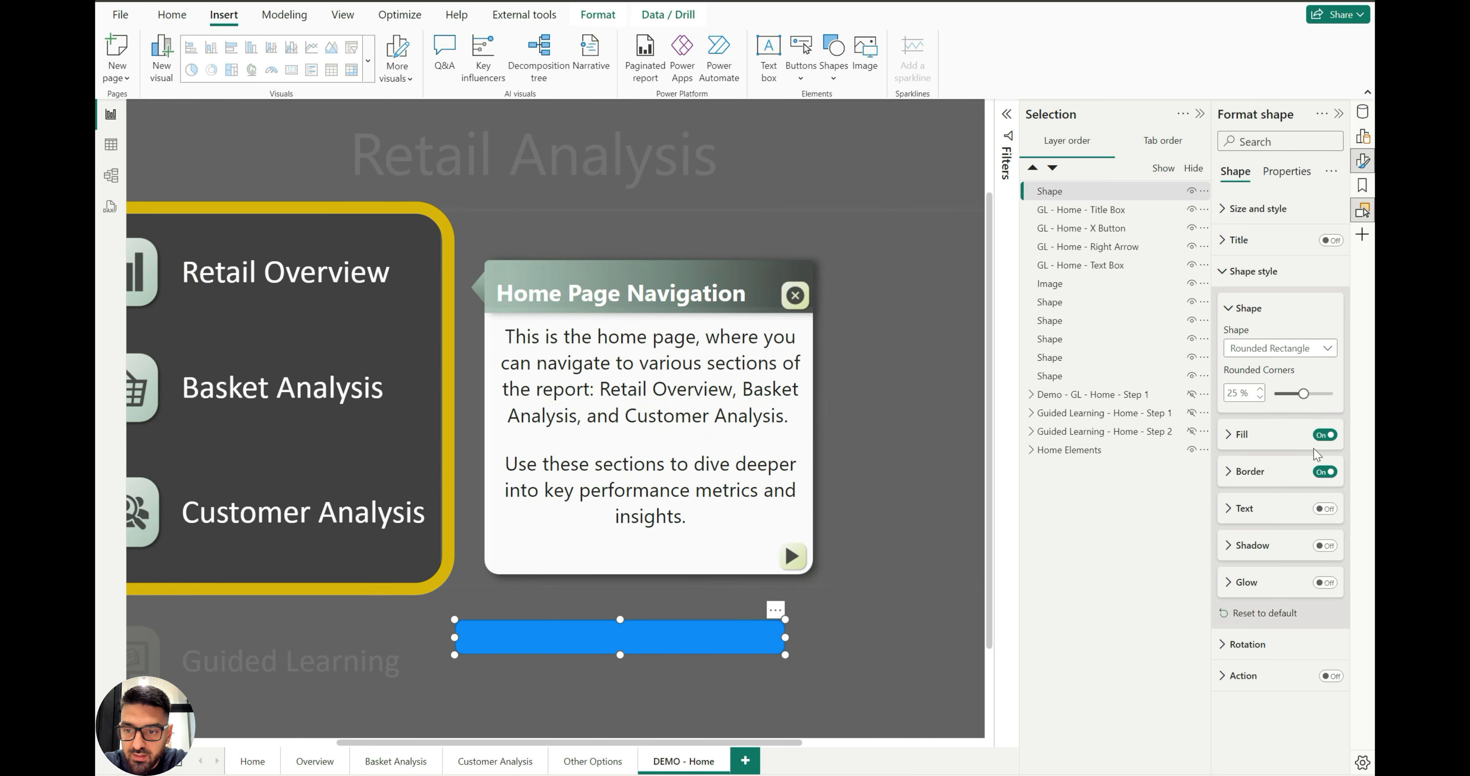
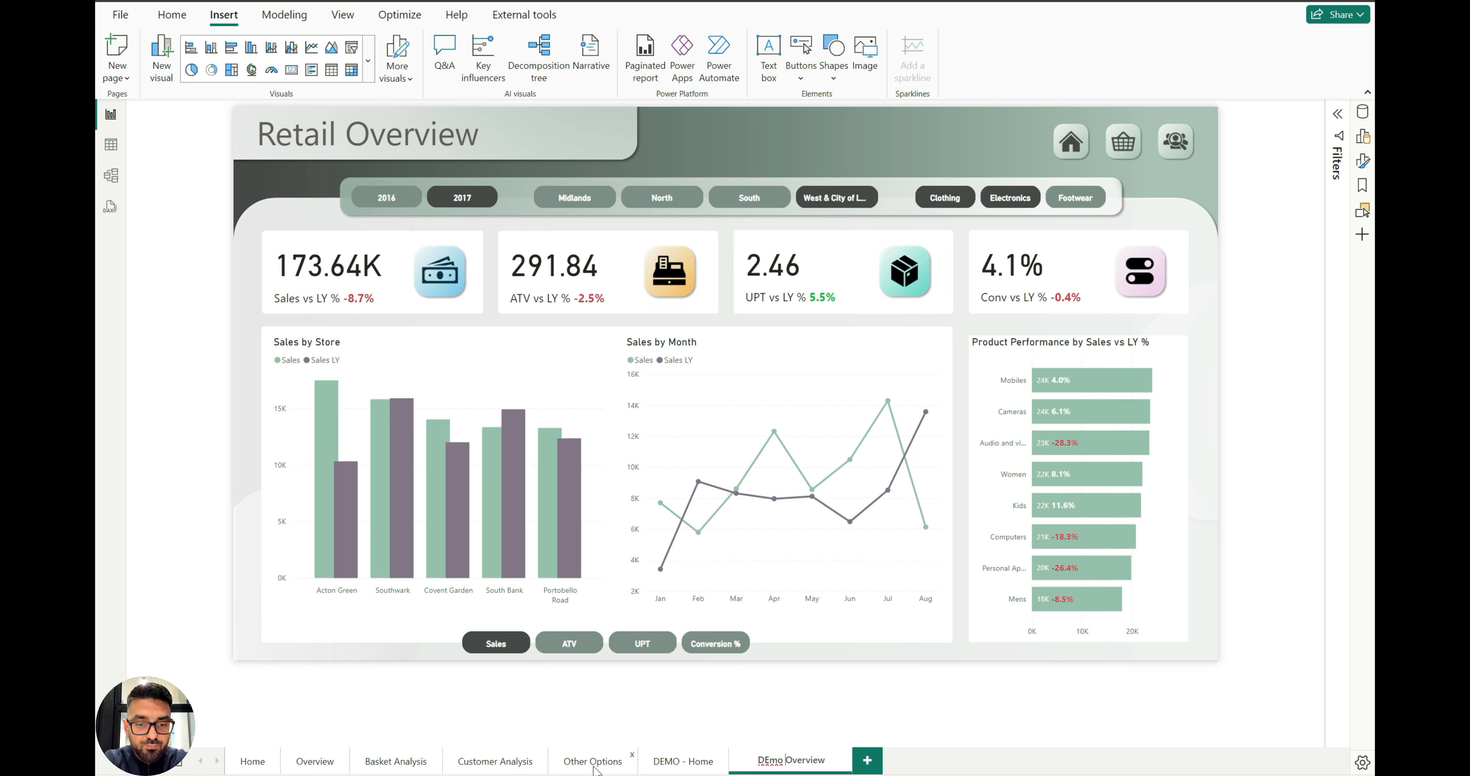
Finish renaming the duplicated Overview page as DEMO - Overview
{"action": "type", "text": "MO -"}
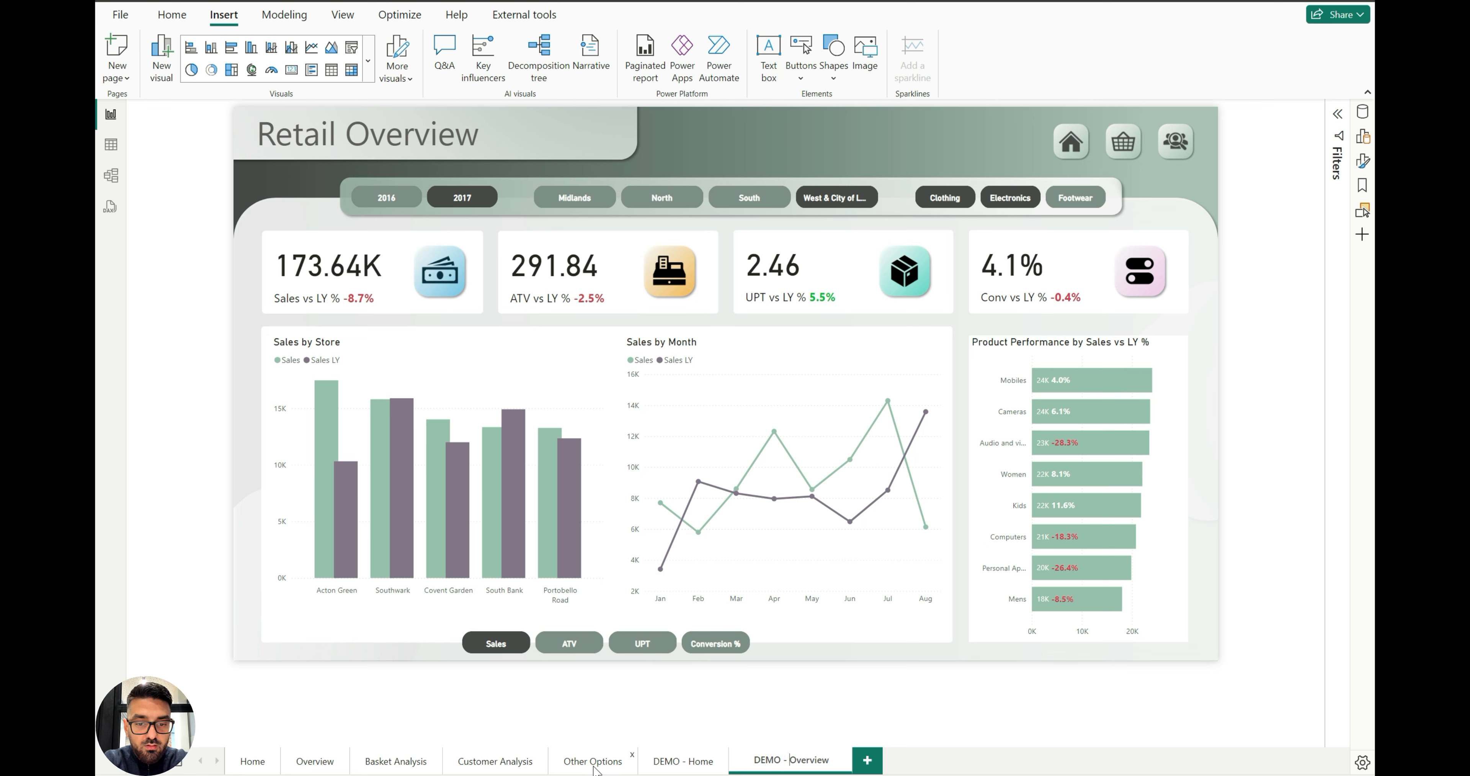
{"action": "key", "text": "Return"}
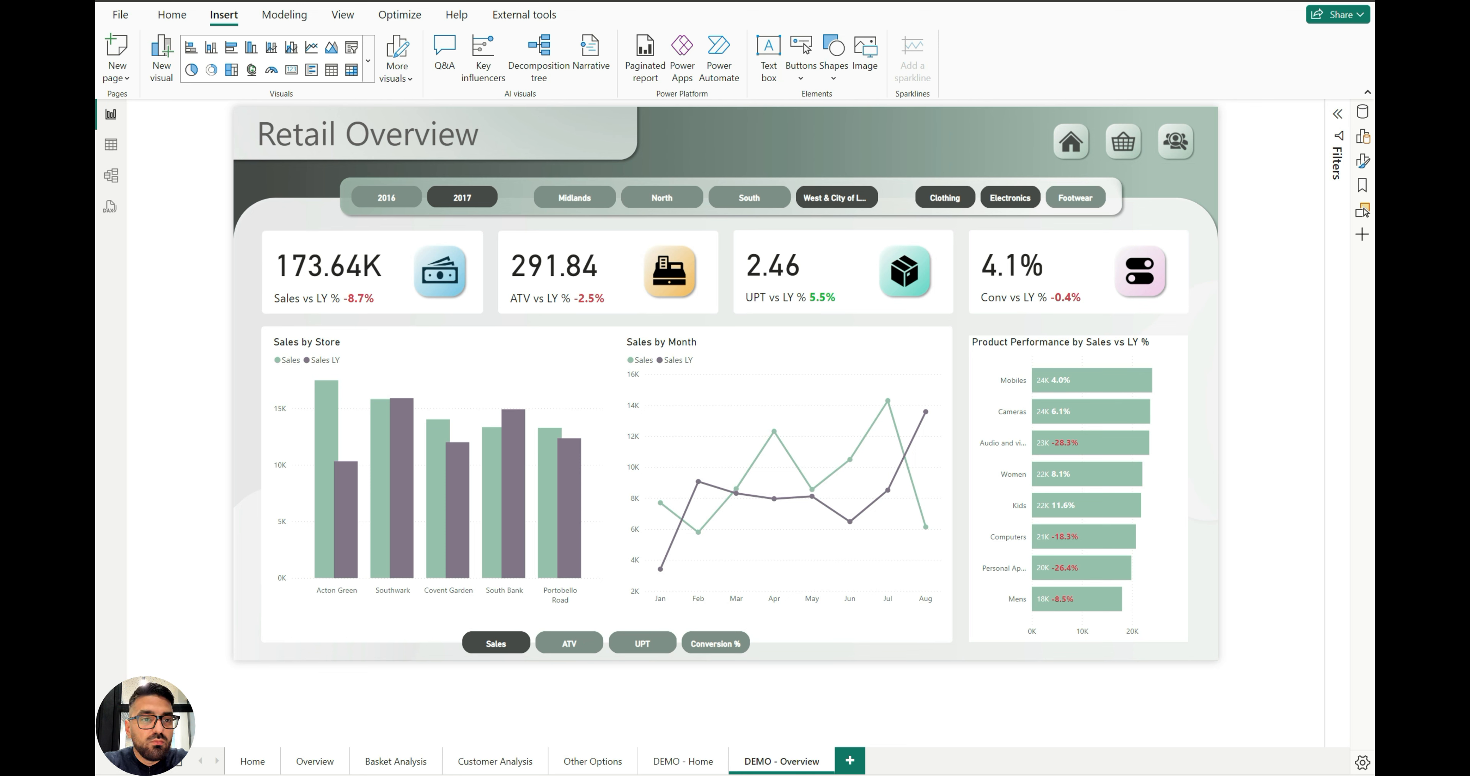
Insert a rectangle on the DEMO - Overview page and stretch it across the full page width below the header
{"action": "left_click", "coordinate": [232, 15]}
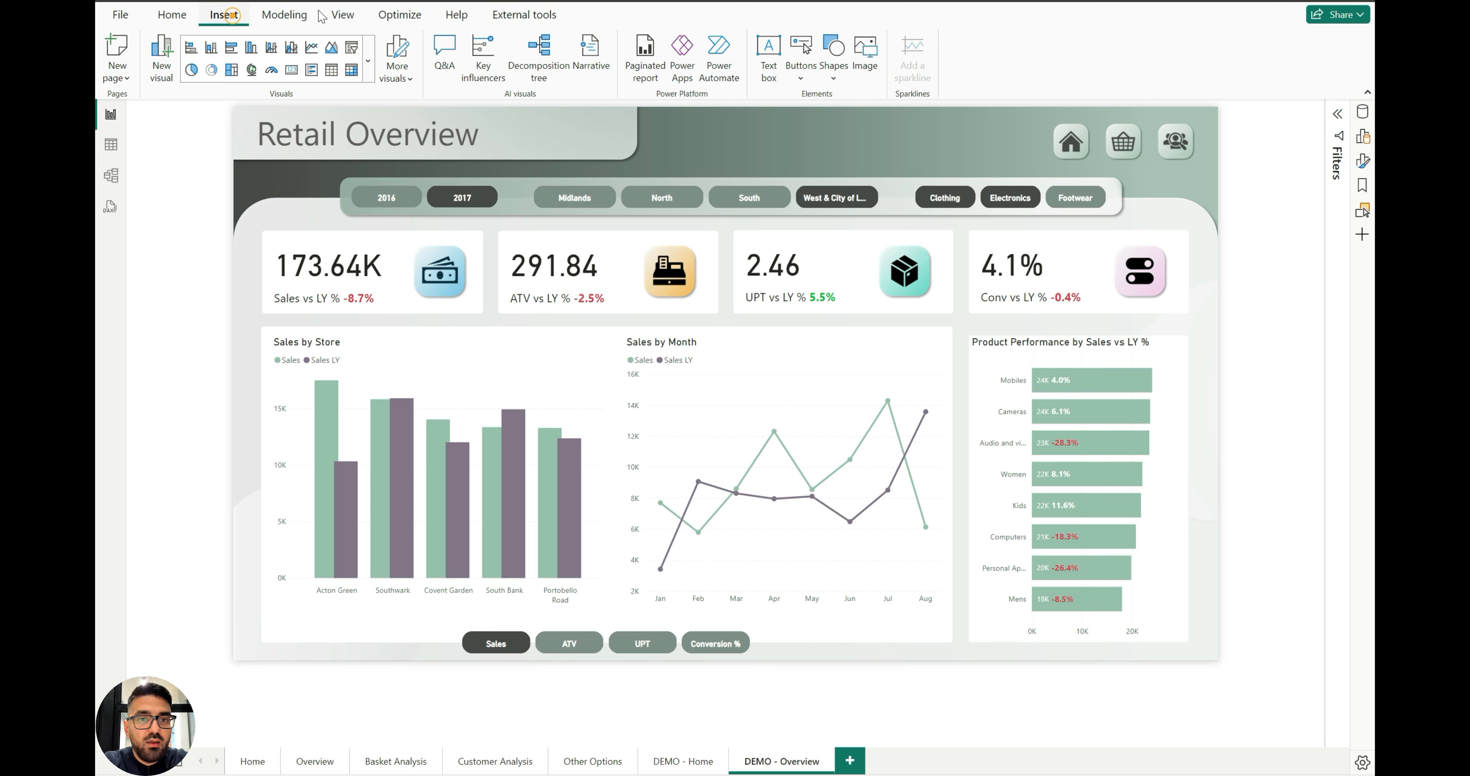
{"action": "left_click", "coordinate": [832, 66]}
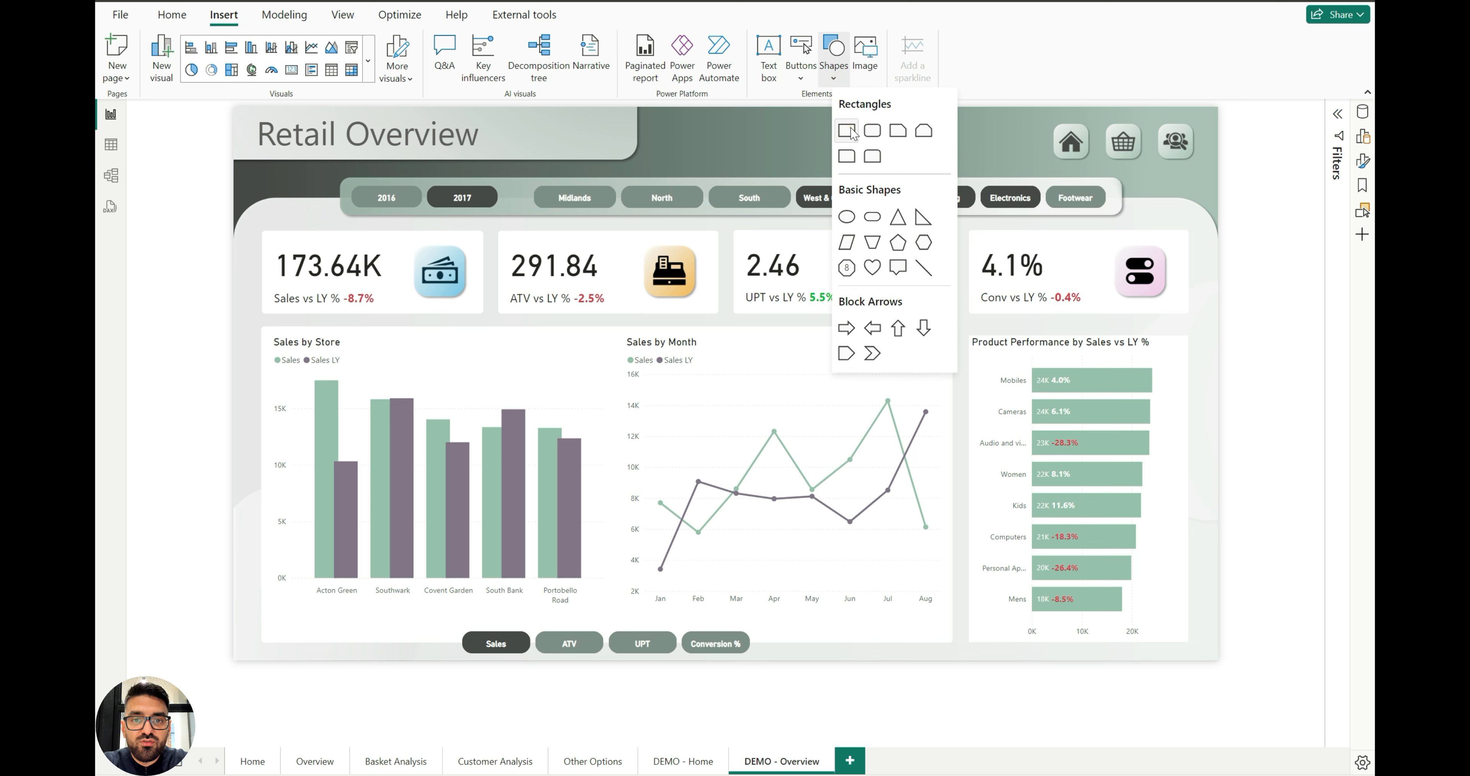
{"action": "left_click", "coordinate": [850, 127]}
{"action": "left_click_drag", "start_coordinate": [333, 226], "coordinate": [167, 108]}
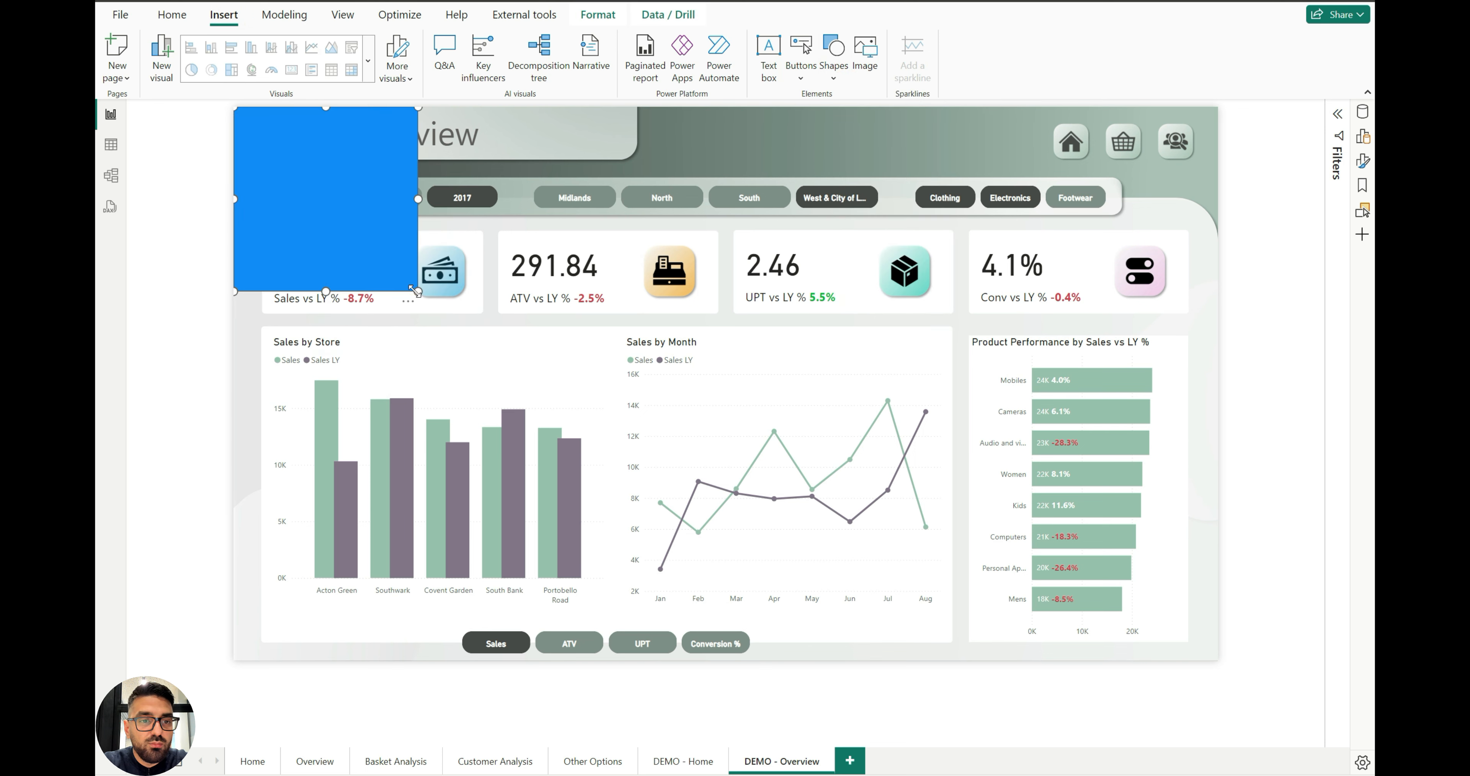
{"action": "left_click_drag", "start_coordinate": [411, 290], "coordinate": [276, 379]}
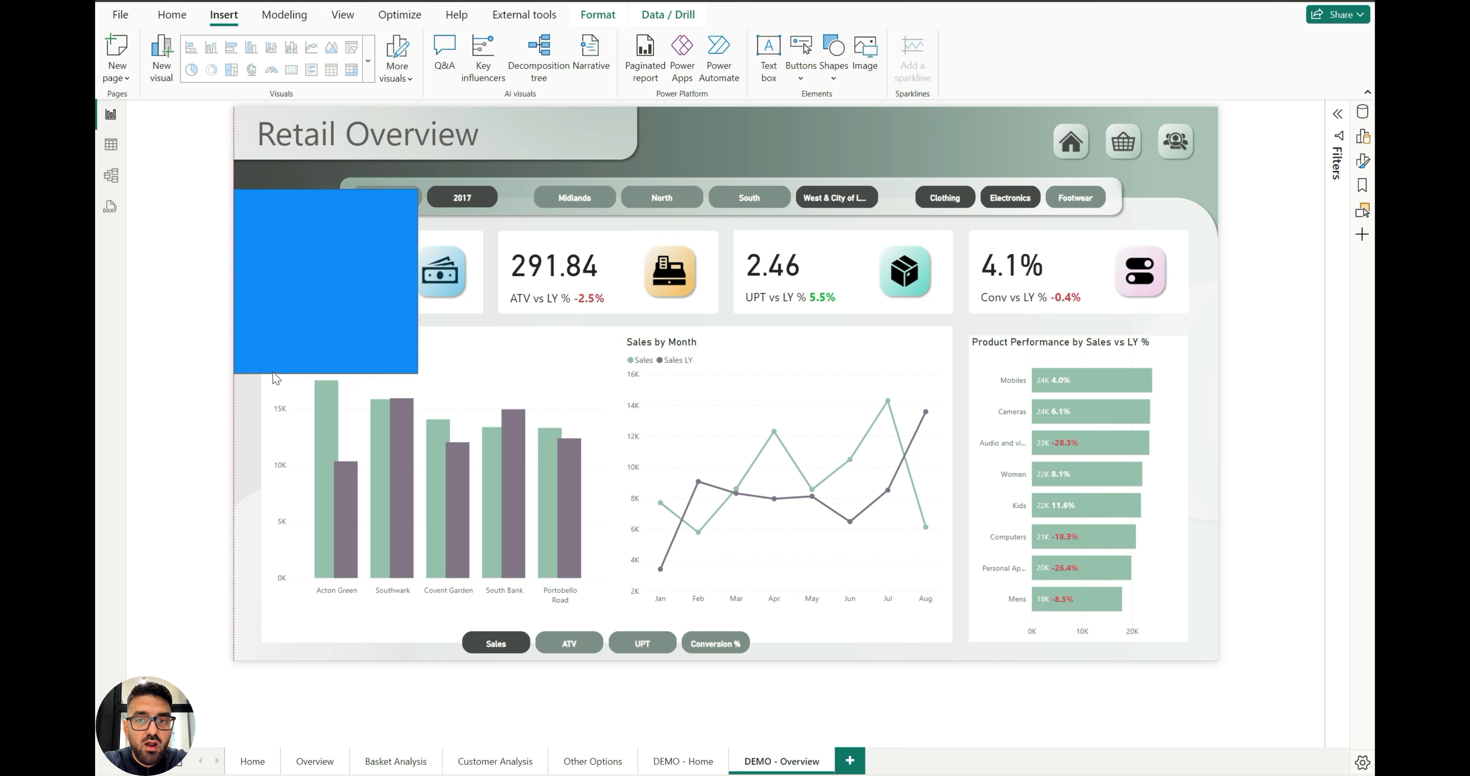
{"action": "left_click_drag", "start_coordinate": [418, 375], "coordinate": [1216, 655]}
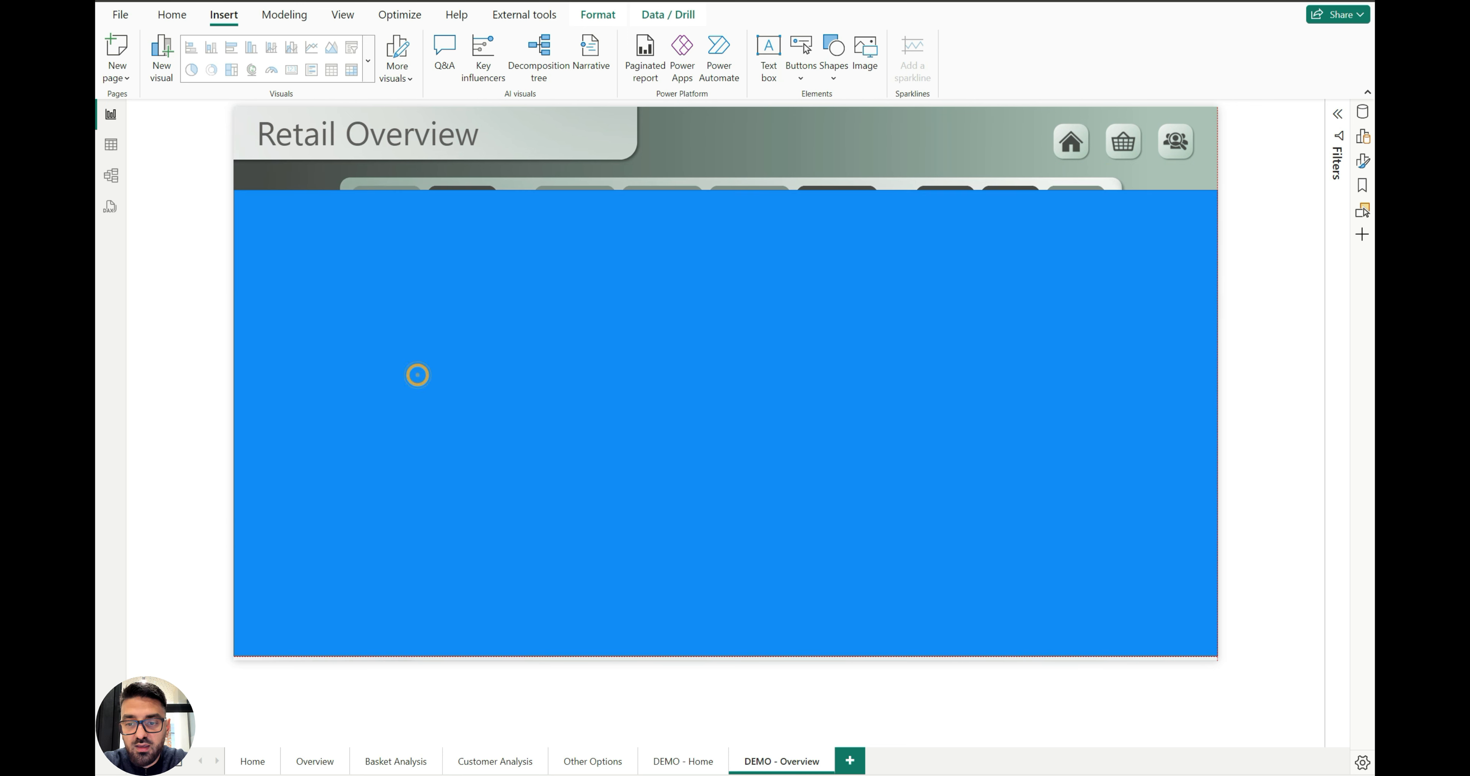
Duplicate the large rectangle and fit the copy over the header area left of the navigation icons
{"action": "left_click", "coordinate": [877, 335]}
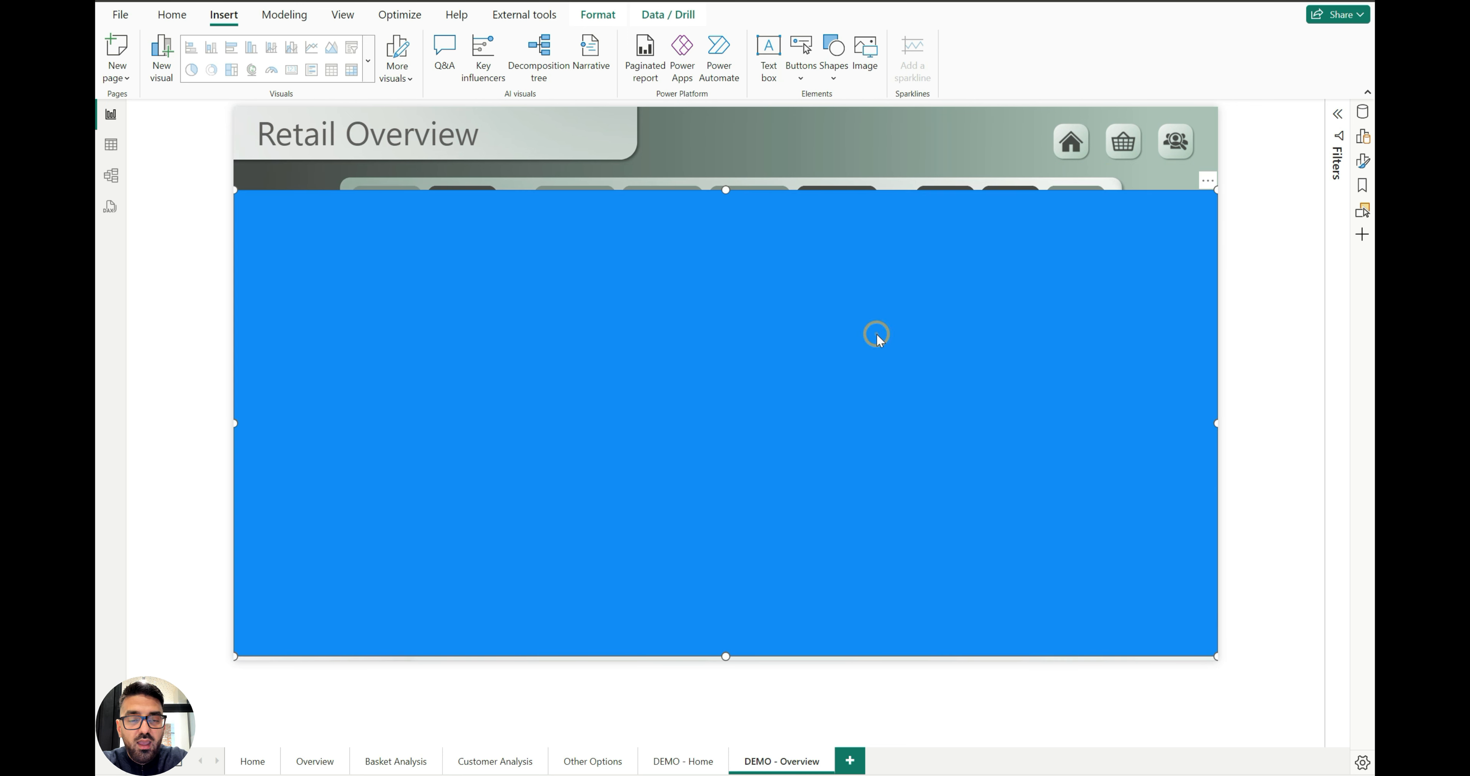
{"action": "left_click_drag", "start_coordinate": [699, 362], "coordinate": [652, 232]}
{"action": "left_click_drag", "start_coordinate": [1214, 572], "coordinate": [1044, 189]}
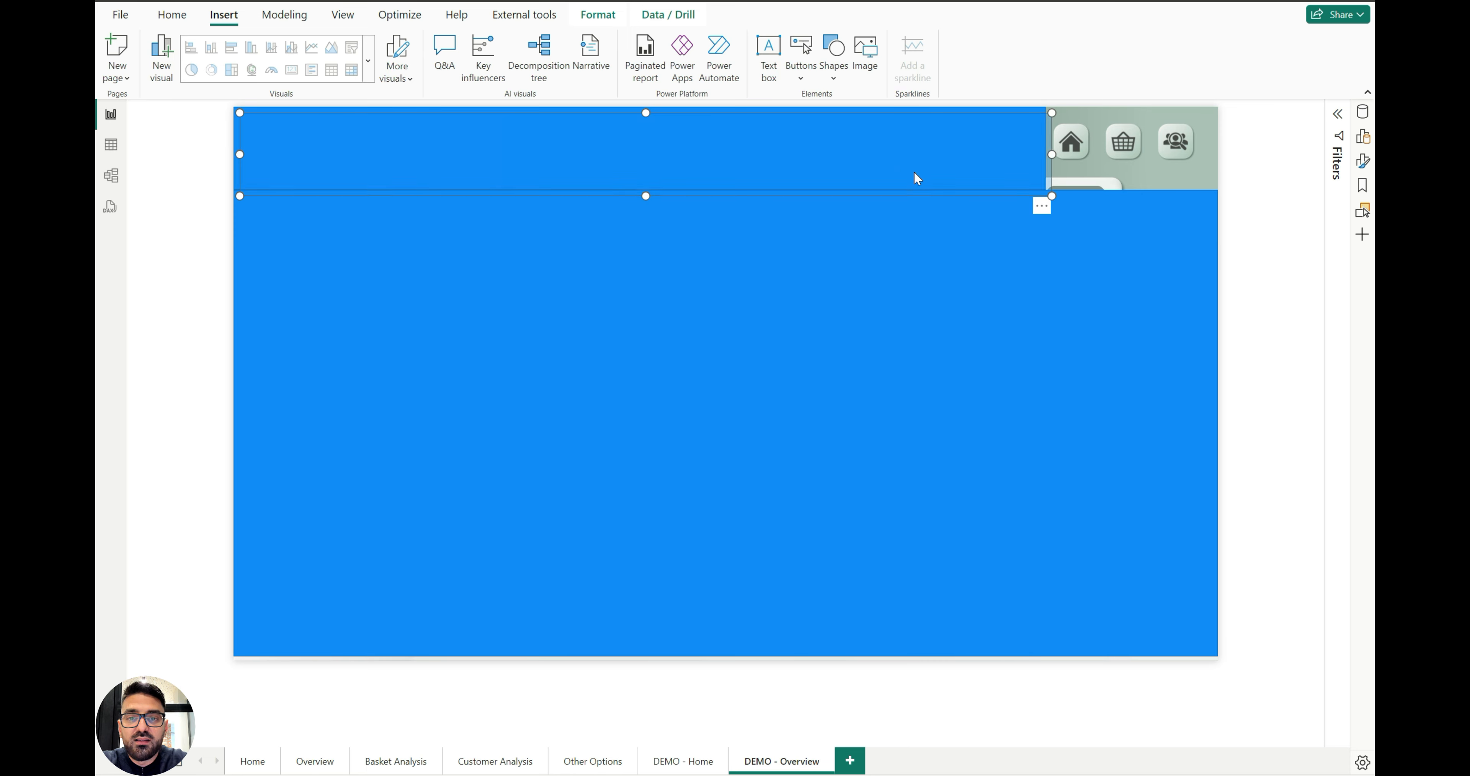
Place another copy of the header rectangle over the large overlay, turn its fill off, and give it a gold 9 px border
{"action": "left_click_drag", "start_coordinate": [914, 171], "coordinate": [969, 321]}
{"action": "left_click", "coordinate": [1363, 161]}
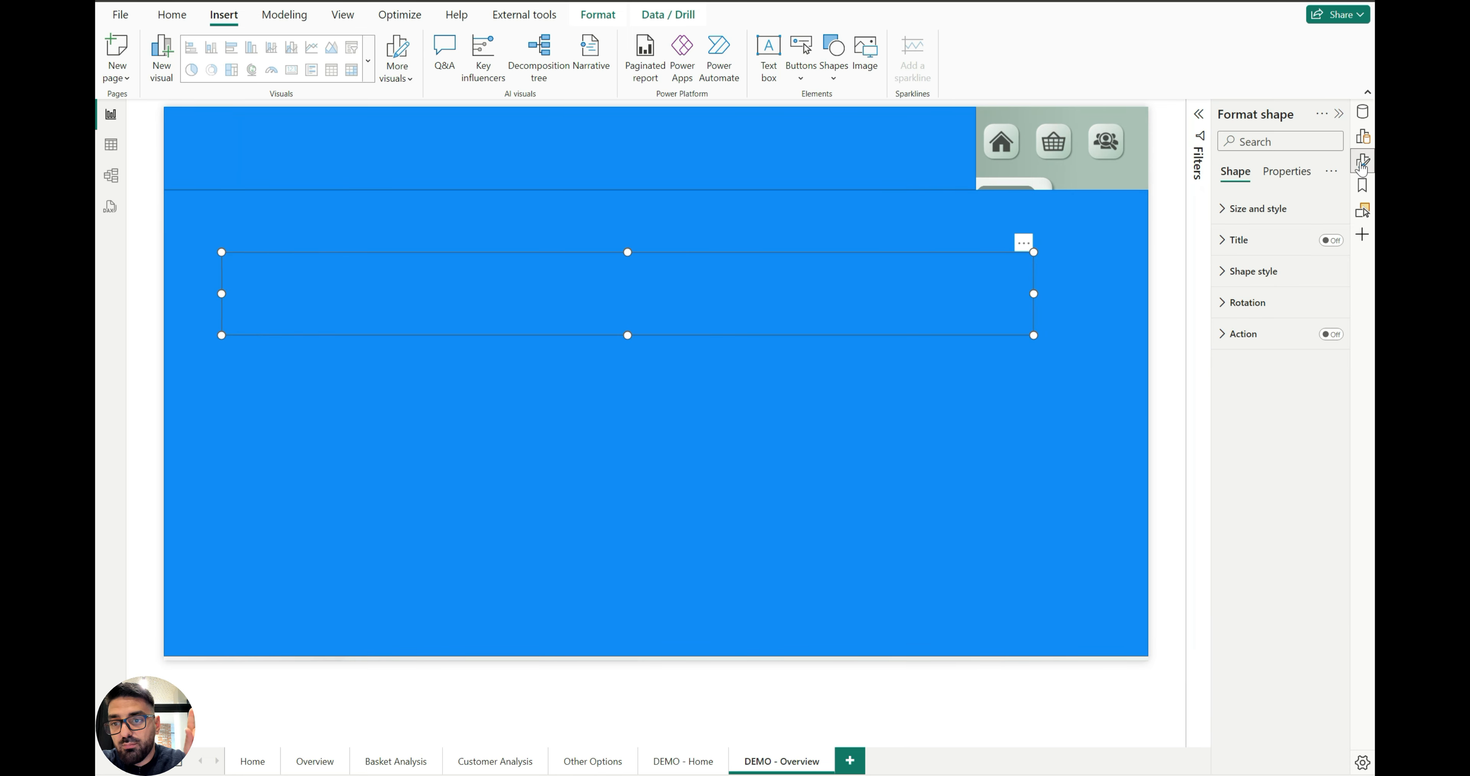
{"action": "left_click", "coordinate": [1247, 282]}
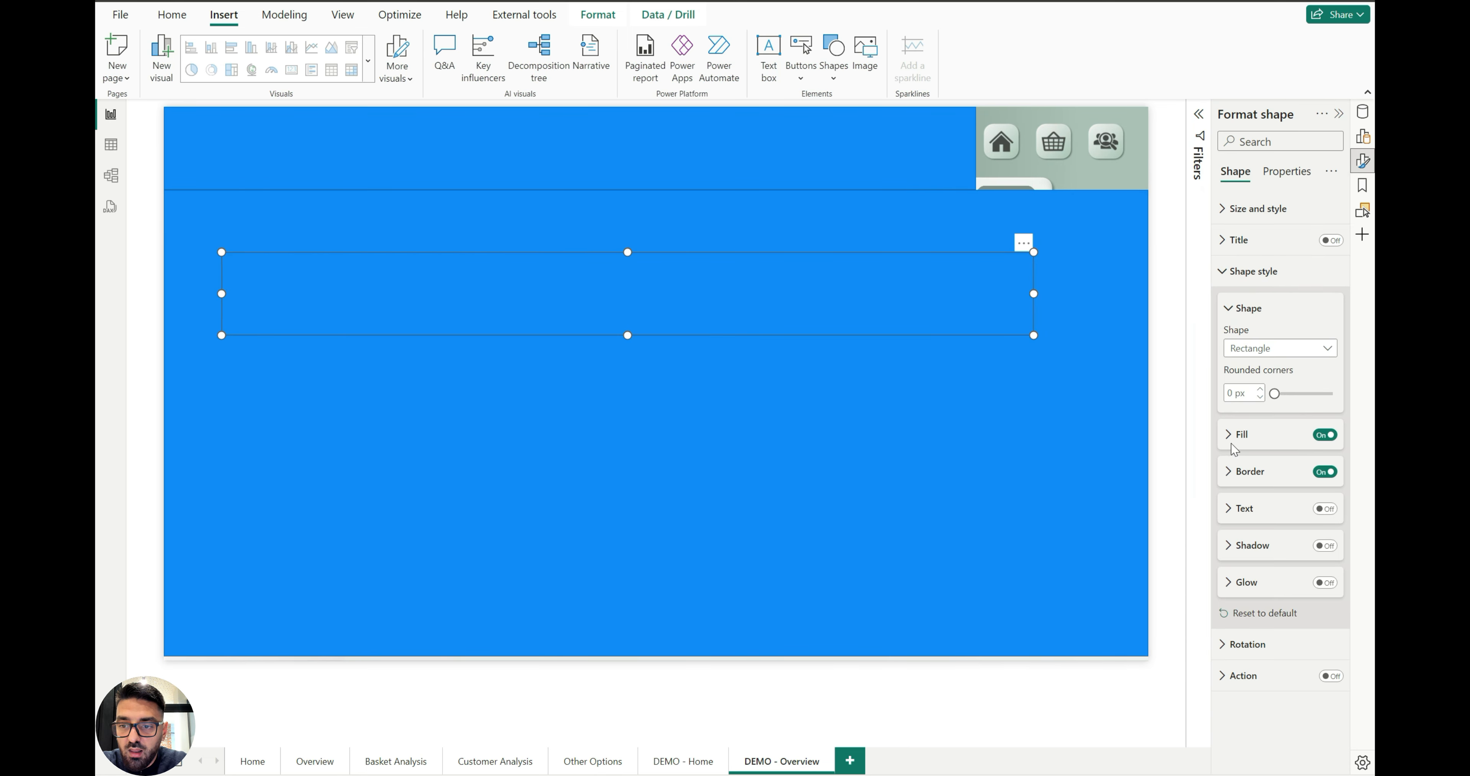
{"action": "left_click", "coordinate": [1250, 470]}
{"action": "left_click", "coordinate": [1244, 511]}
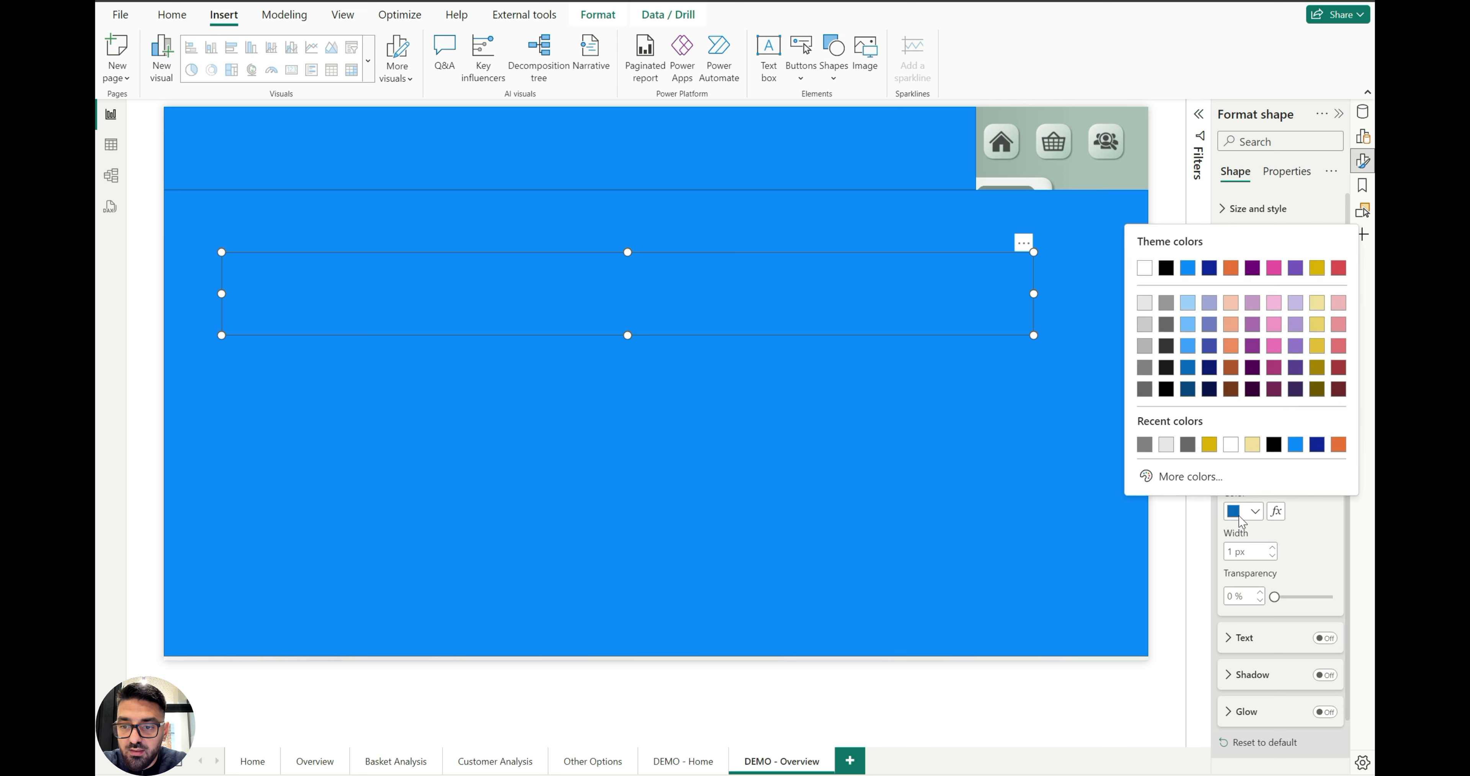
{"action": "left_click", "coordinate": [1209, 445]}
{"action": "double_click", "coordinate": [1242, 553]}
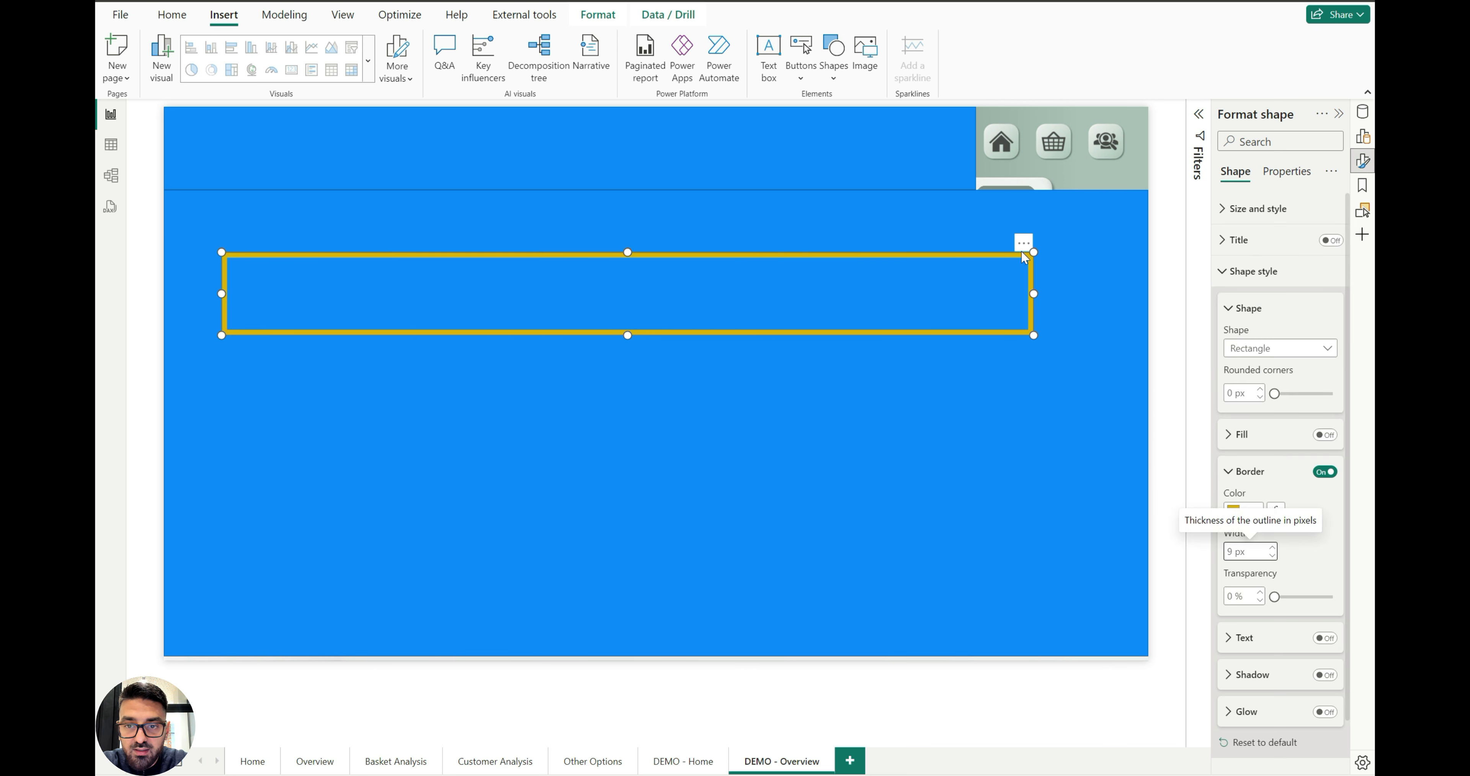
Set the gold-bordered rectangle's rounded corners to 9 px
{"action": "double_click", "coordinate": [1239, 394]}
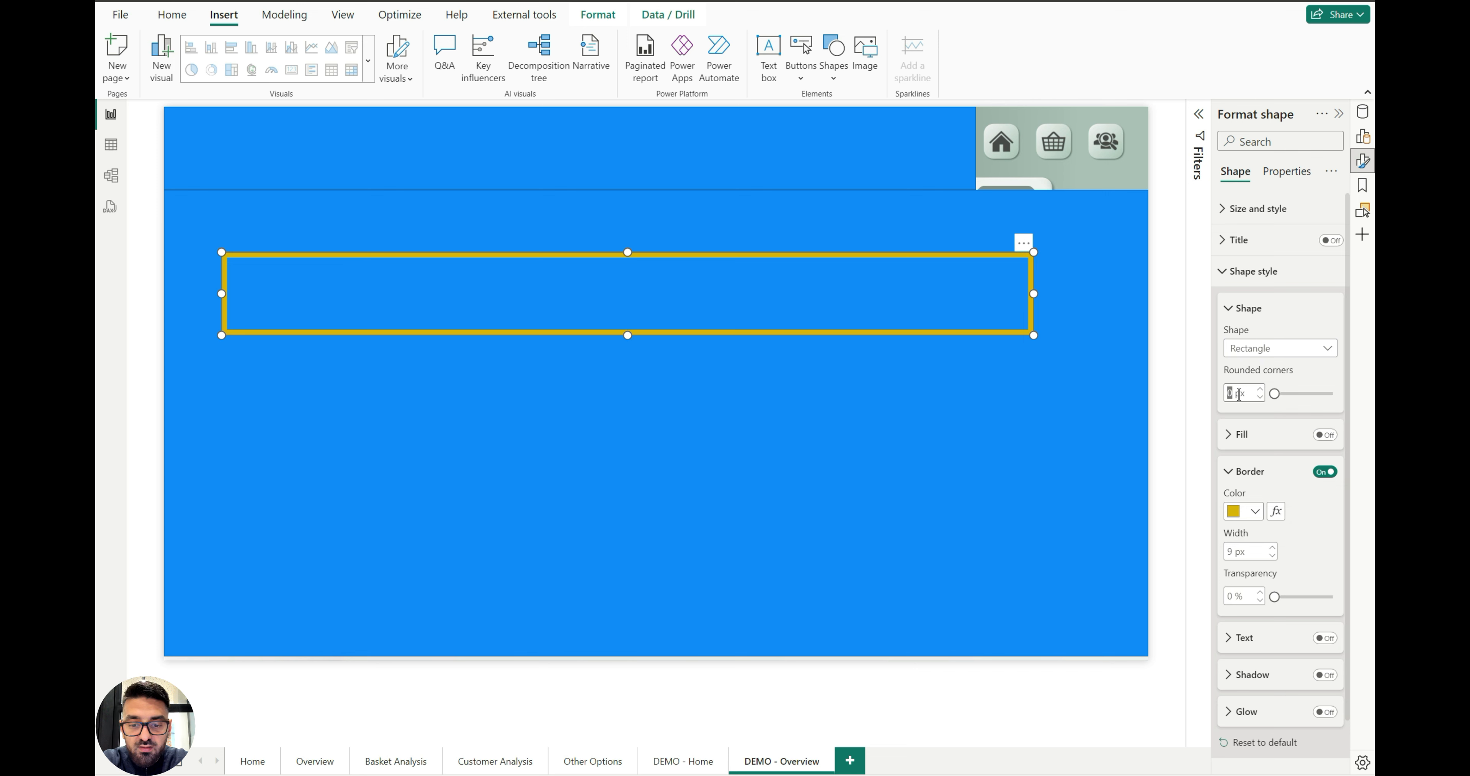
{"action": "type", "text": "9"}
{"action": "key", "text": "Return"}
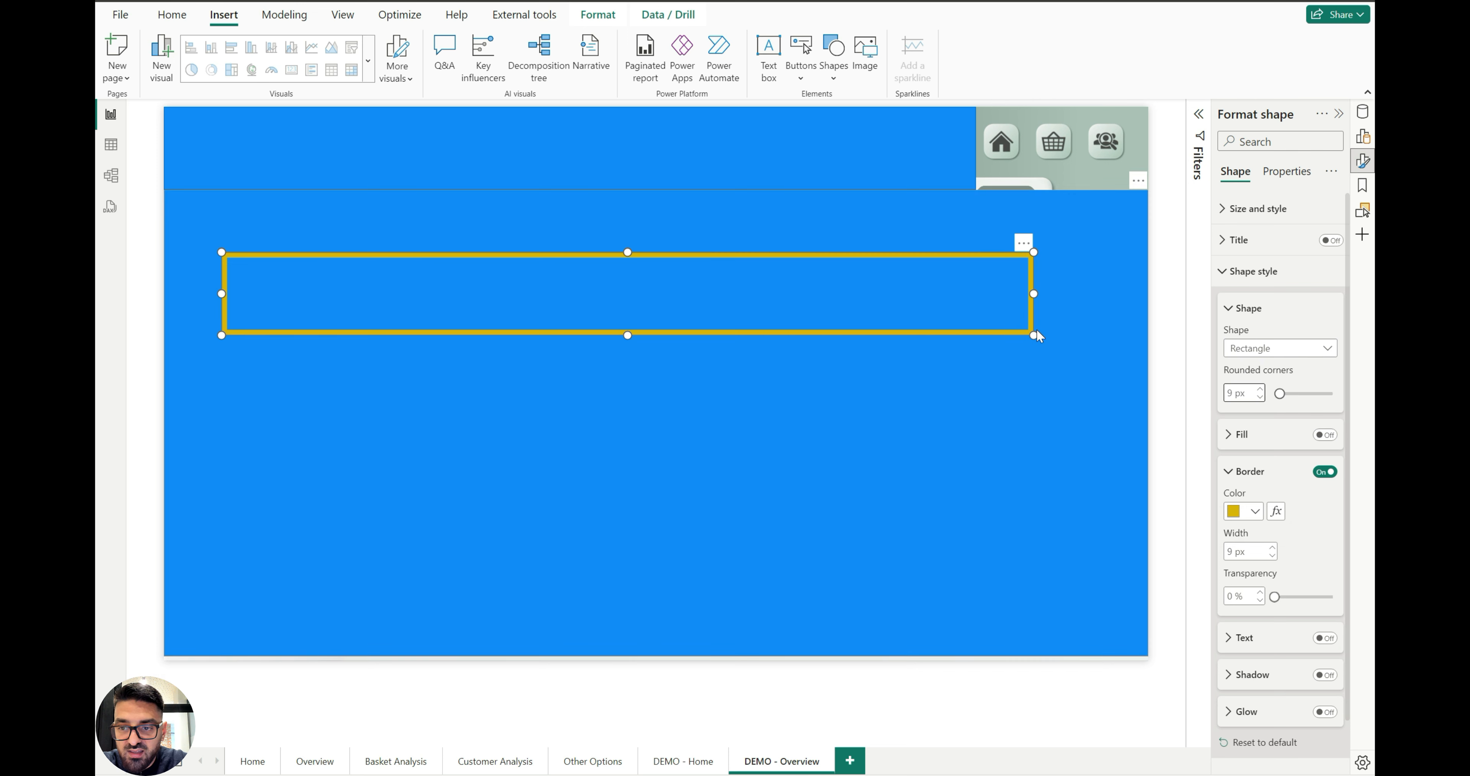
Shrink the gold frame and position it closely around the three navigation icons in the header
{"action": "left_click_drag", "start_coordinate": [1034, 335], "coordinate": [1088, 152]}
{"action": "key", "text": "Down"}
{"action": "key", "text": "Down"}
{"action": "key", "text": "Down"}
{"action": "key", "text": "Down"}
{"action": "key", "text": "Down"}
{"action": "key", "text": "Down"}
{"action": "key", "text": "Down"}
{"action": "key", "text": "Down"}
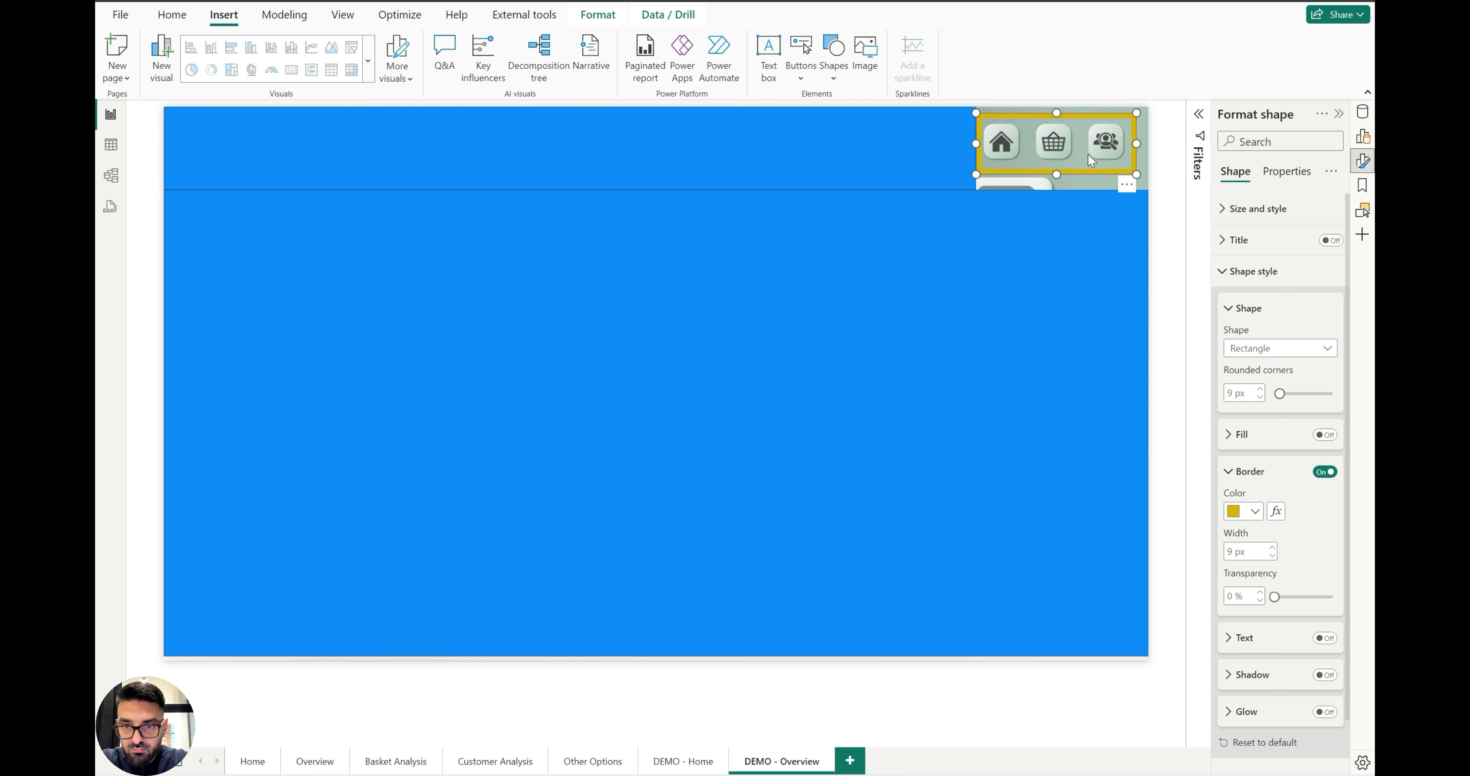
{"action": "left_click_drag", "start_coordinate": [1136, 175], "coordinate": [1133, 170]}
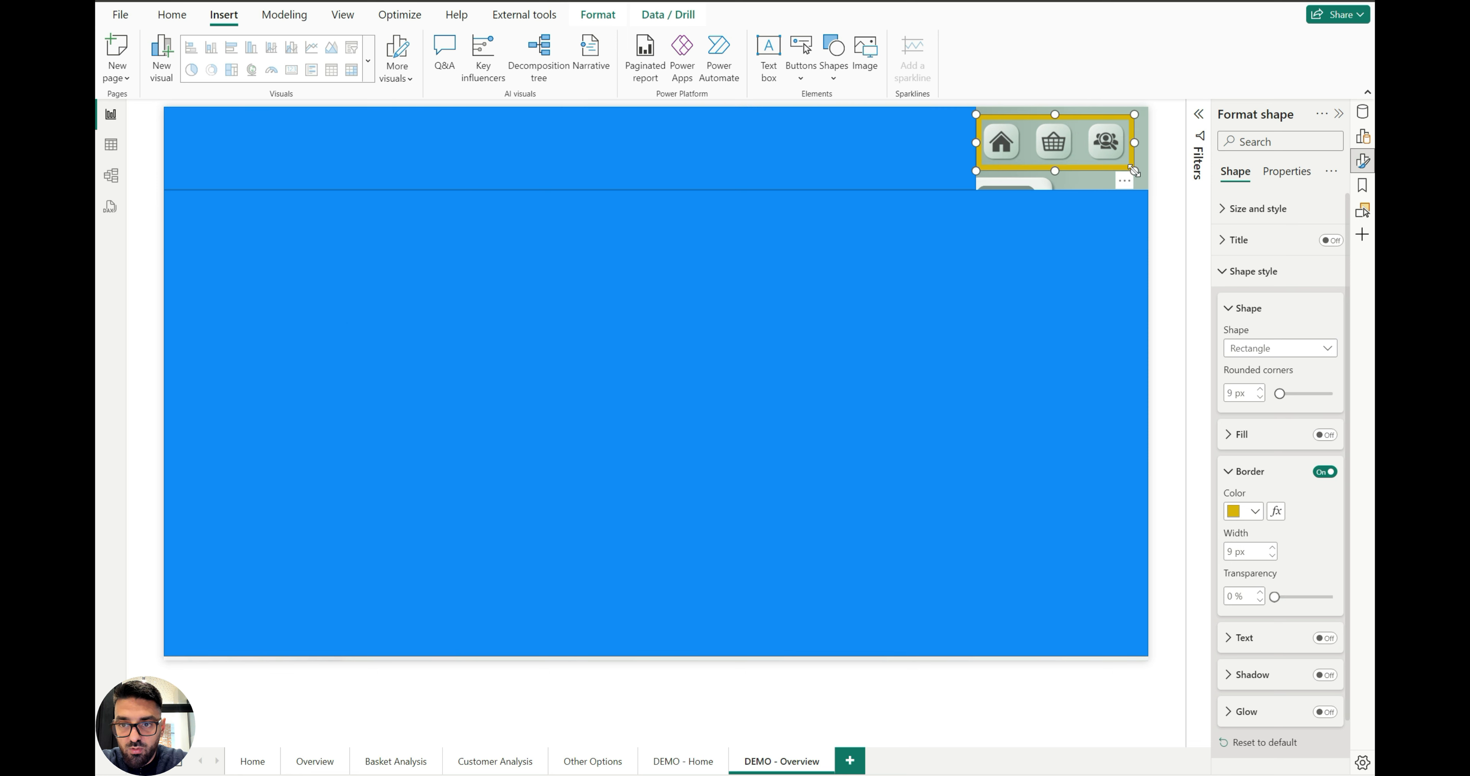
Shorten the header overlay to the gold frame's lower edge and extend the large overlay upward to meet it
{"action": "left_click", "coordinate": [917, 158]}
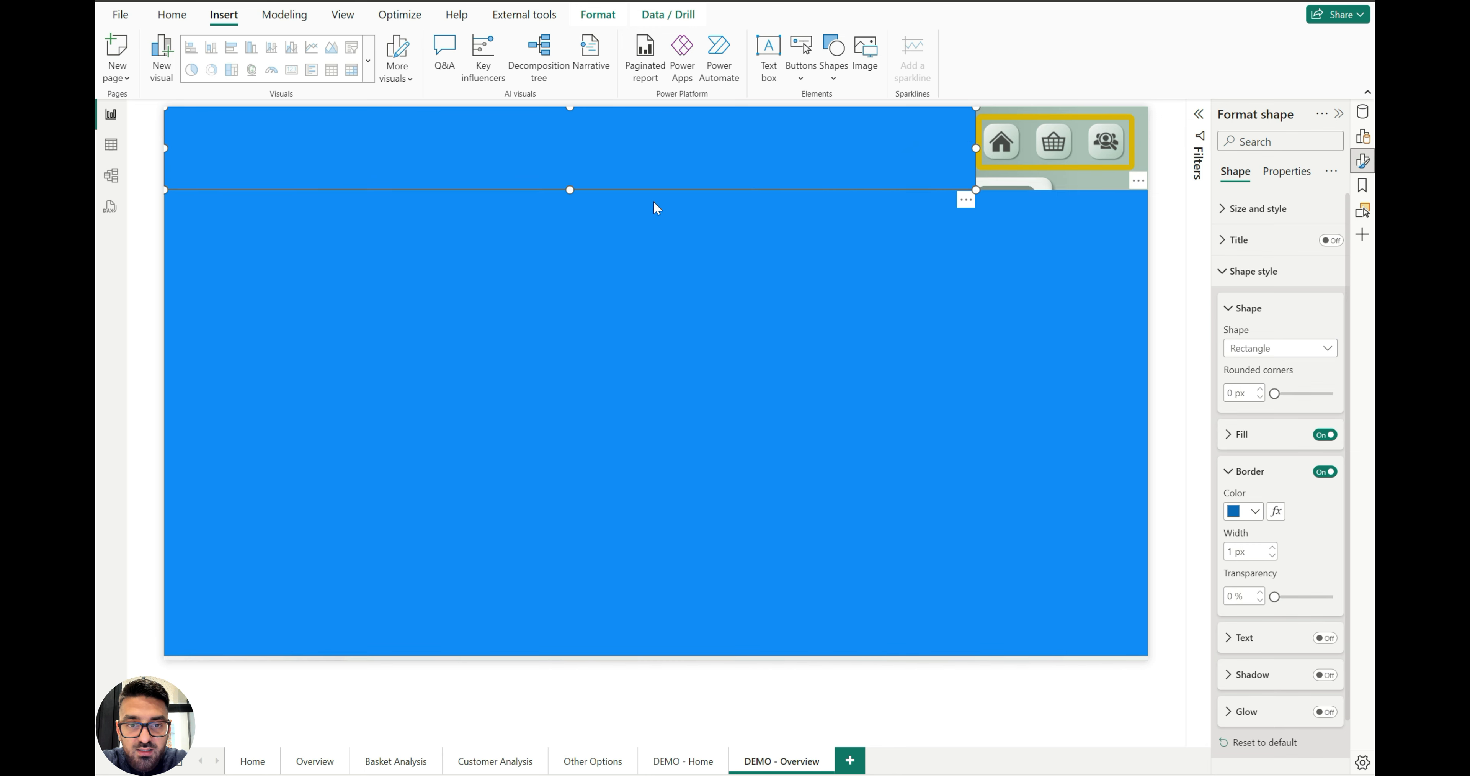
{"action": "left_click_drag", "start_coordinate": [569, 190], "coordinate": [570, 170]}
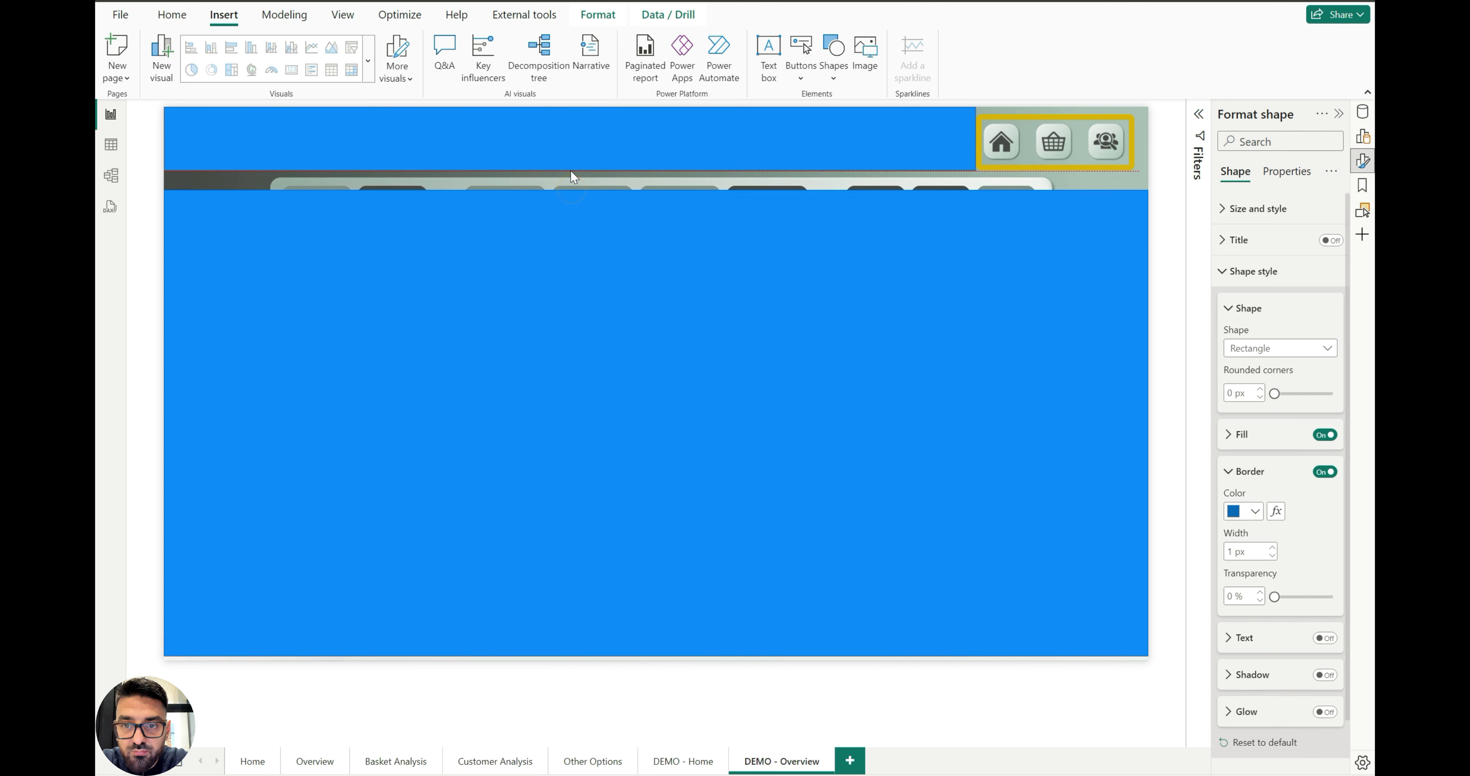
{"action": "left_click", "coordinate": [788, 278]}
{"action": "left_click_drag", "start_coordinate": [649, 191], "coordinate": [659, 168]}
Turn off the border on both overlay rectangles and give them a dark grey fill with 8% transparency
{"action": "left_click", "coordinate": [715, 153]}
{"action": "left_click", "coordinate": [817, 285], "text": "ctrl"}
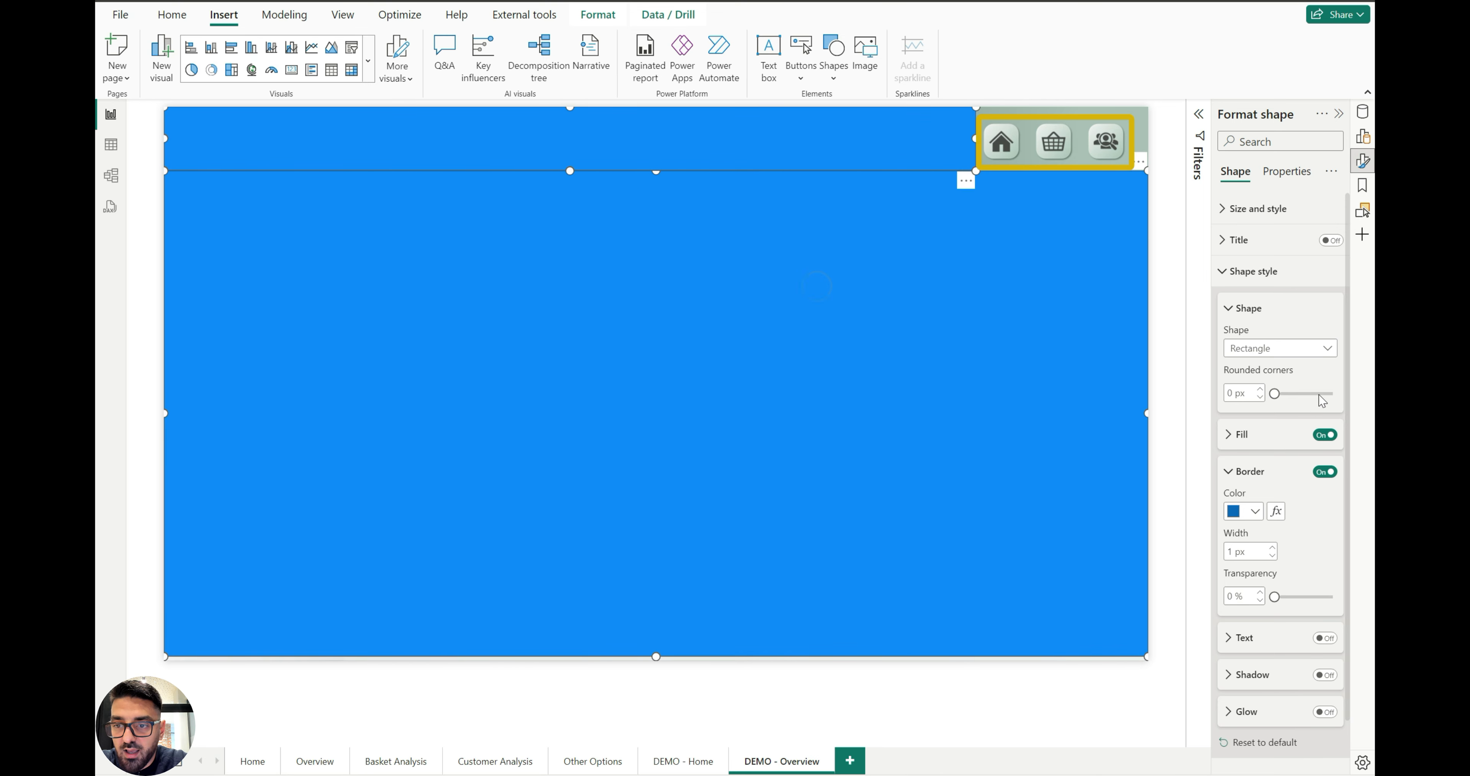
{"action": "left_click", "coordinate": [1233, 513]}
{"action": "left_click", "coordinate": [1143, 395]}
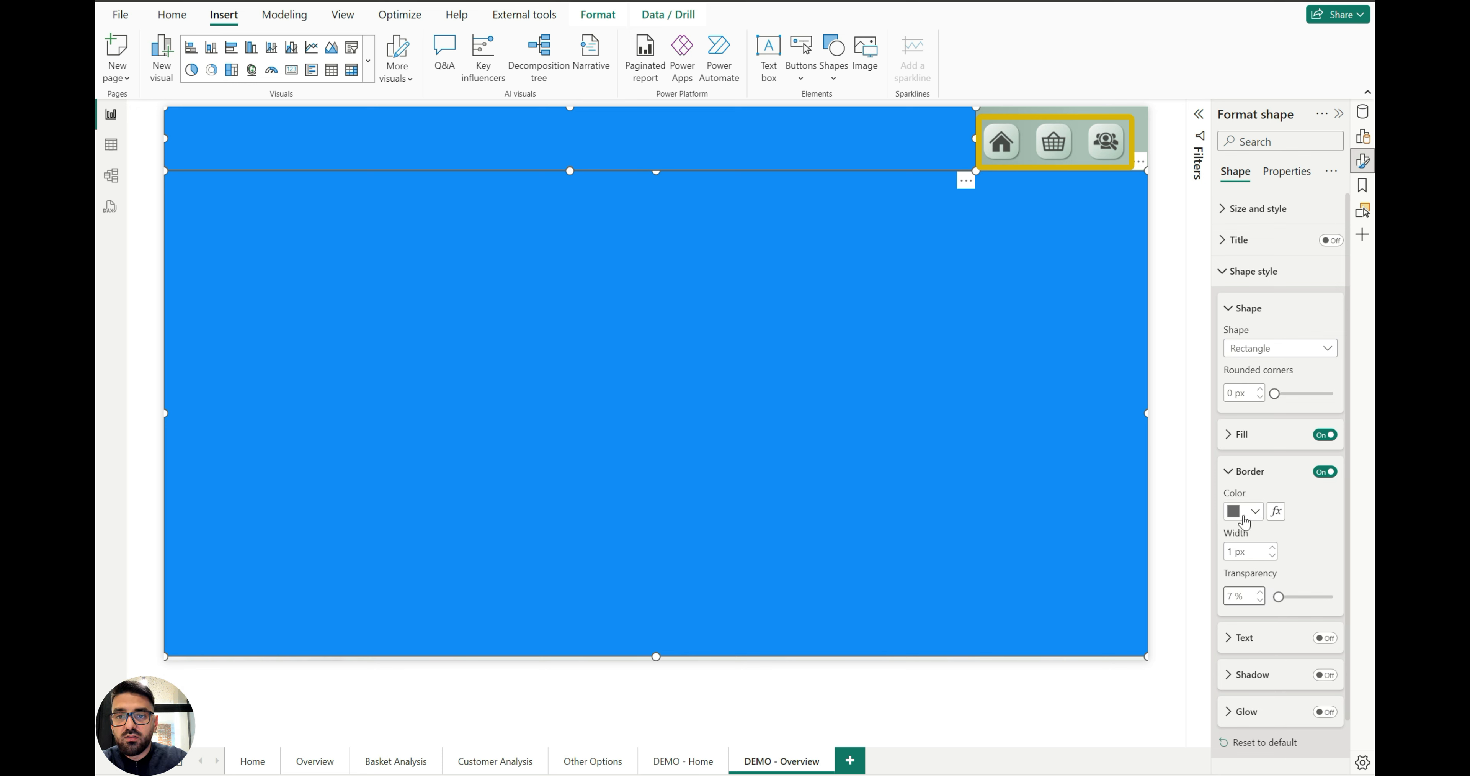
{"action": "left_click", "coordinate": [1324, 472]}
{"action": "left_click", "coordinate": [1244, 434]}
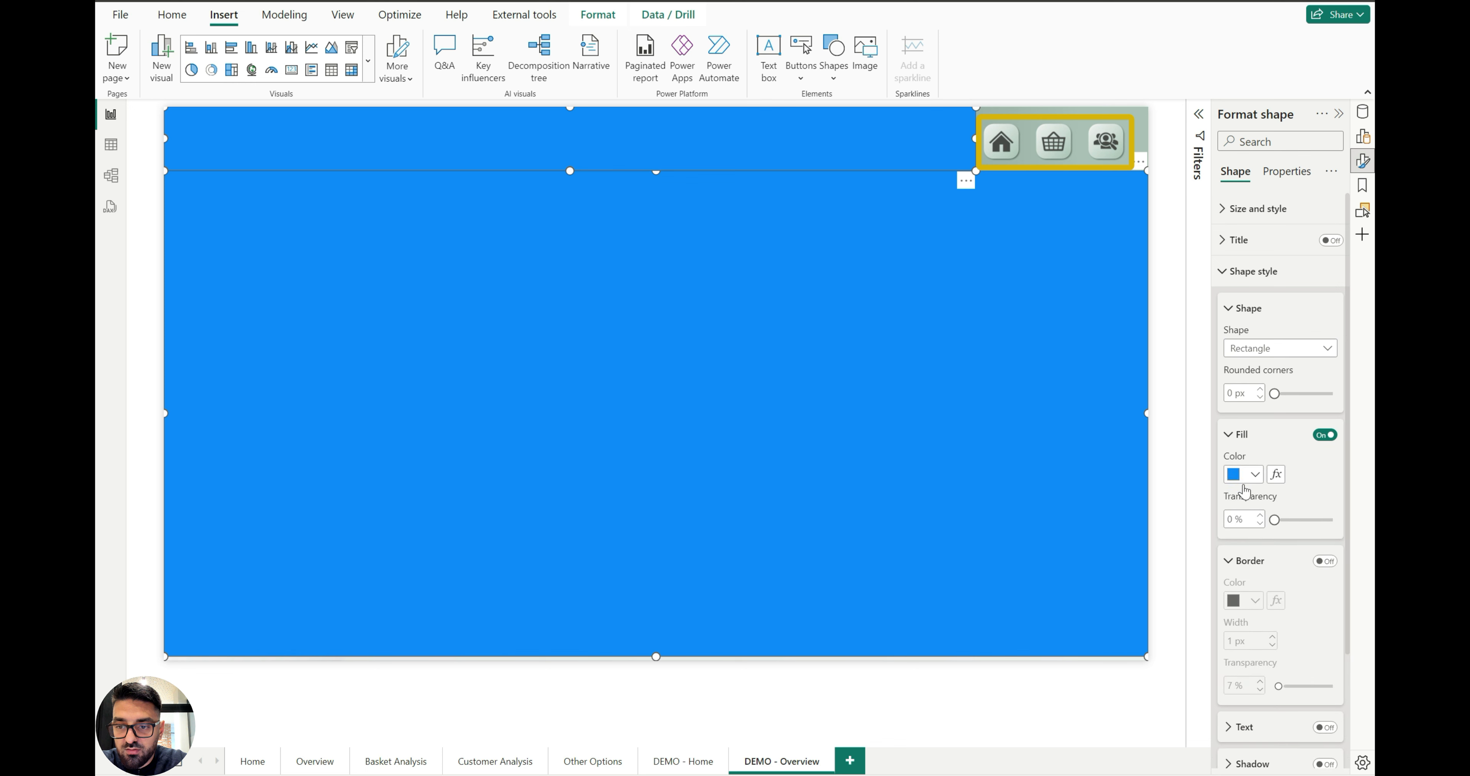
{"action": "left_click", "coordinate": [1245, 479]}
{"action": "left_click", "coordinate": [1140, 660]}
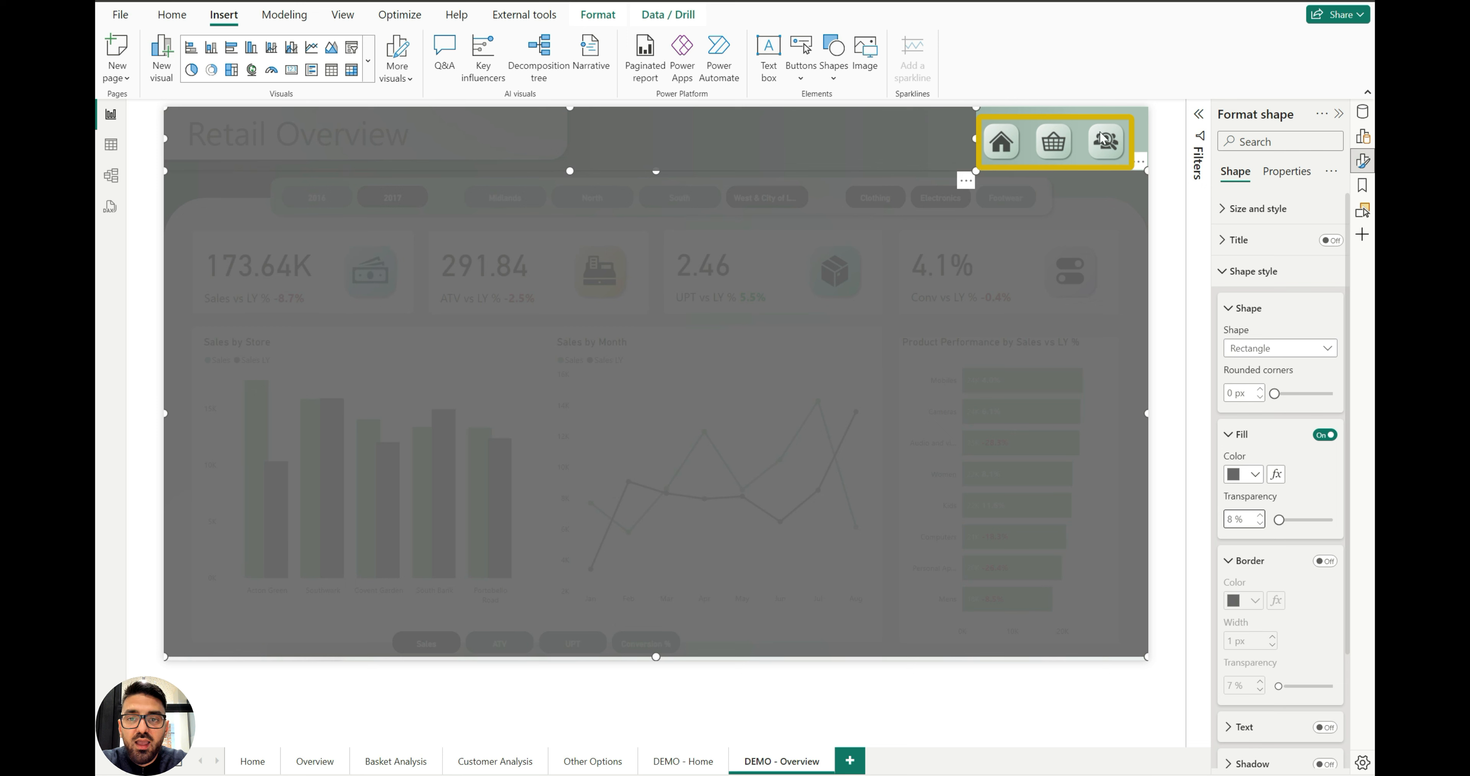
Duplicate the header overlay twice and fit the copies into the narrow gaps above and to the right of the gold frame
{"action": "left_click", "coordinate": [1143, 125]}
{"action": "left_click", "coordinate": [928, 147]}
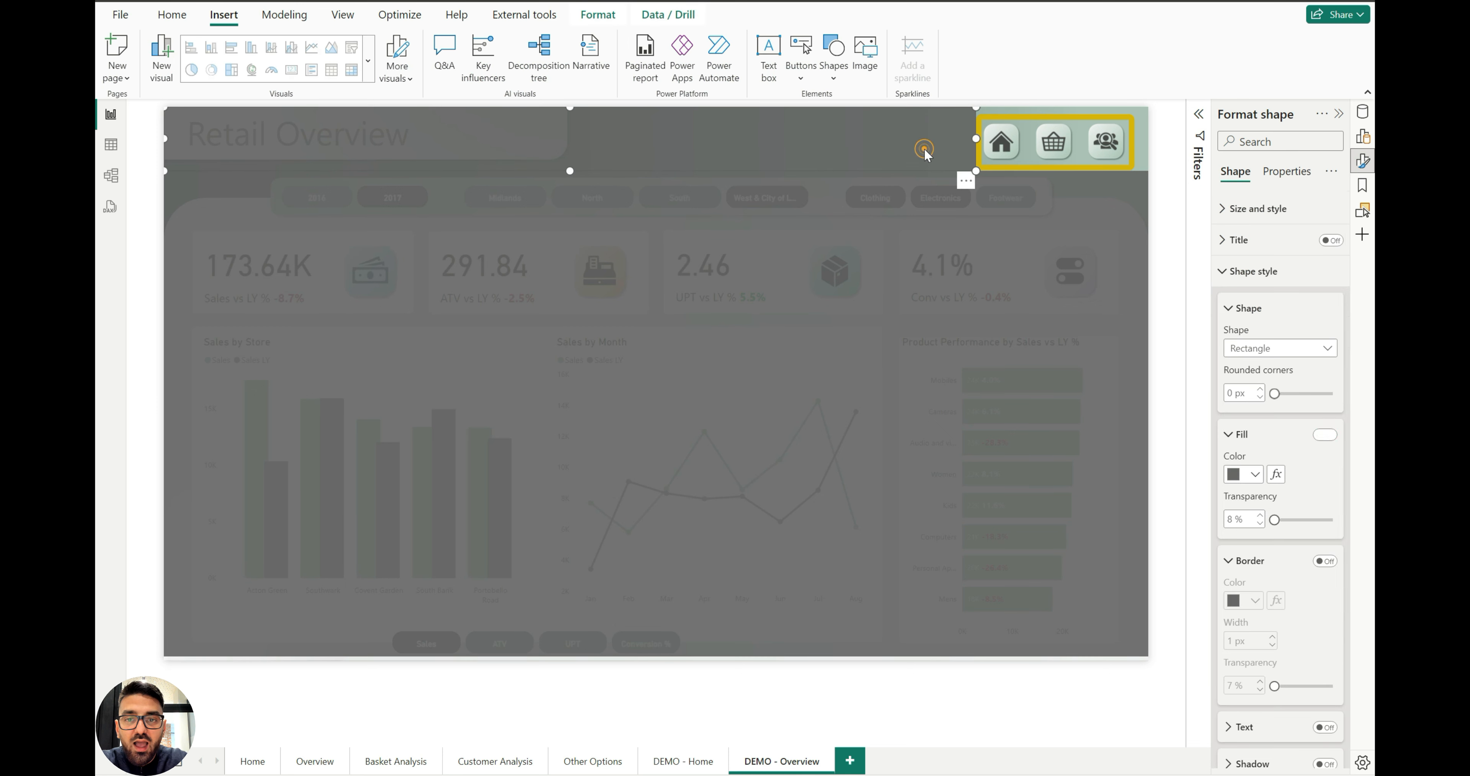
{"action": "left_click_drag", "start_coordinate": [904, 148], "coordinate": [1141, 117]}
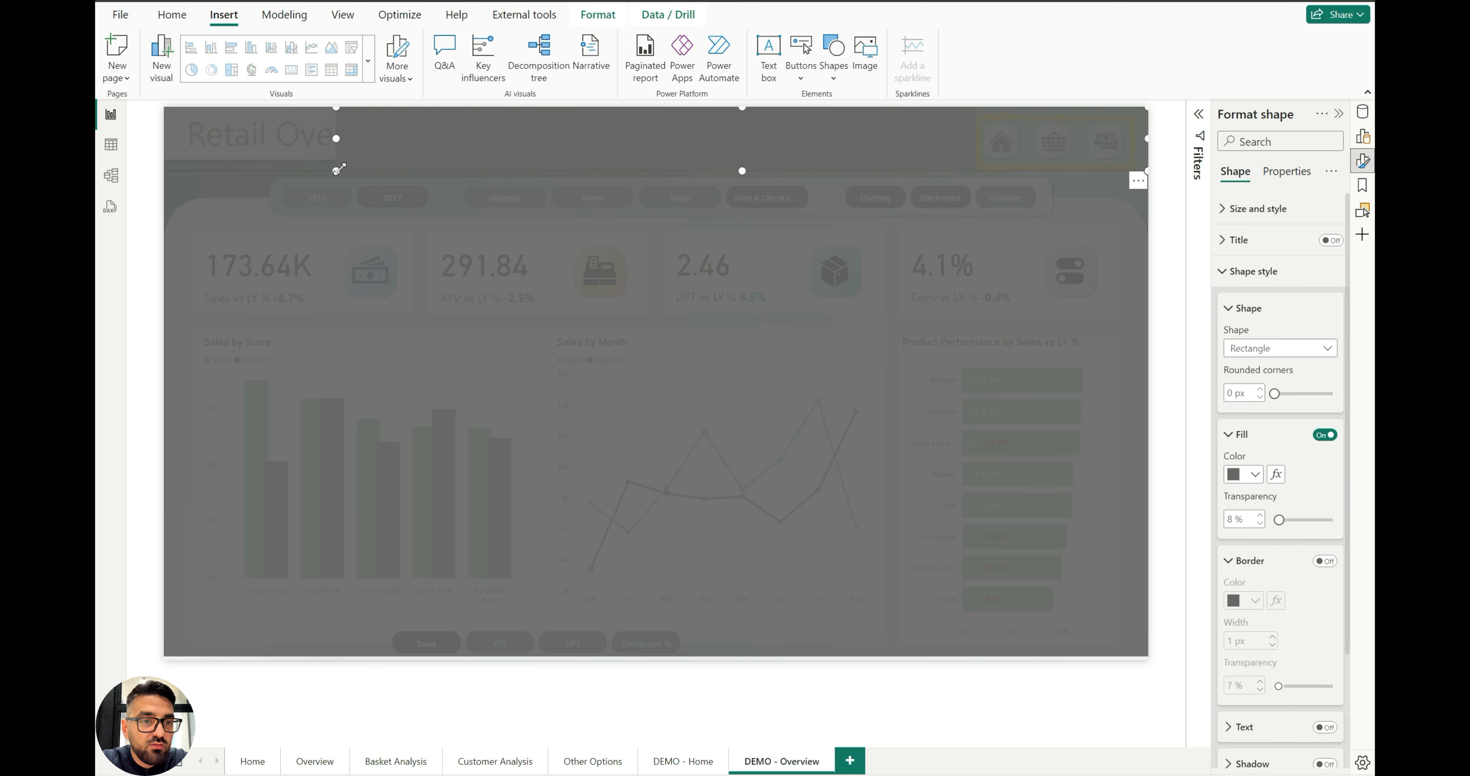
{"action": "left_click_drag", "start_coordinate": [337, 169], "coordinate": [979, 98]}
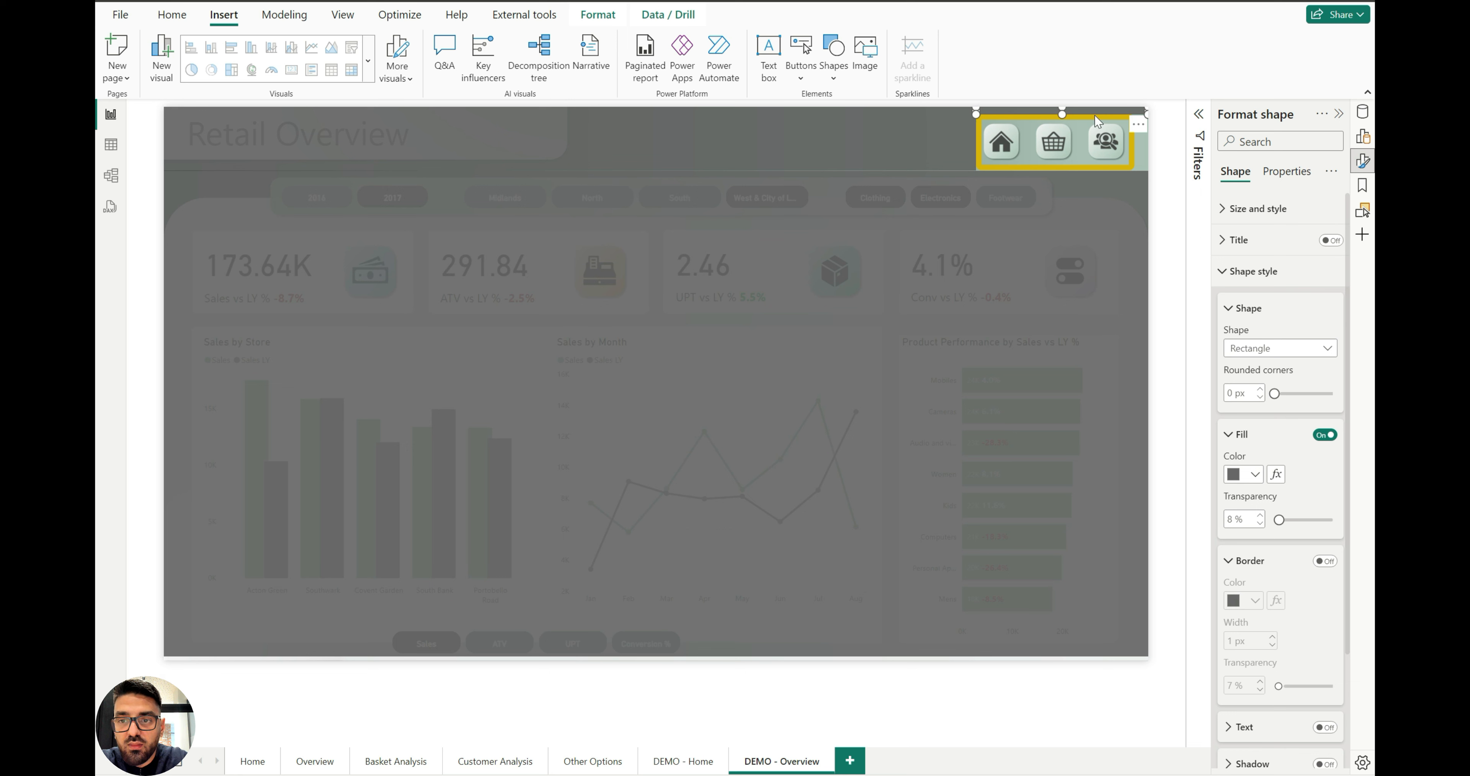
{"action": "mouse_move", "coordinate": [1078, 113]}
{"action": "left_mouse_down"}
{"action": "mouse_move", "coordinate": [1106, 137]}
{"action": "mouse_move", "coordinate": [1106, 114]}
{"action": "left_mouse_up"}
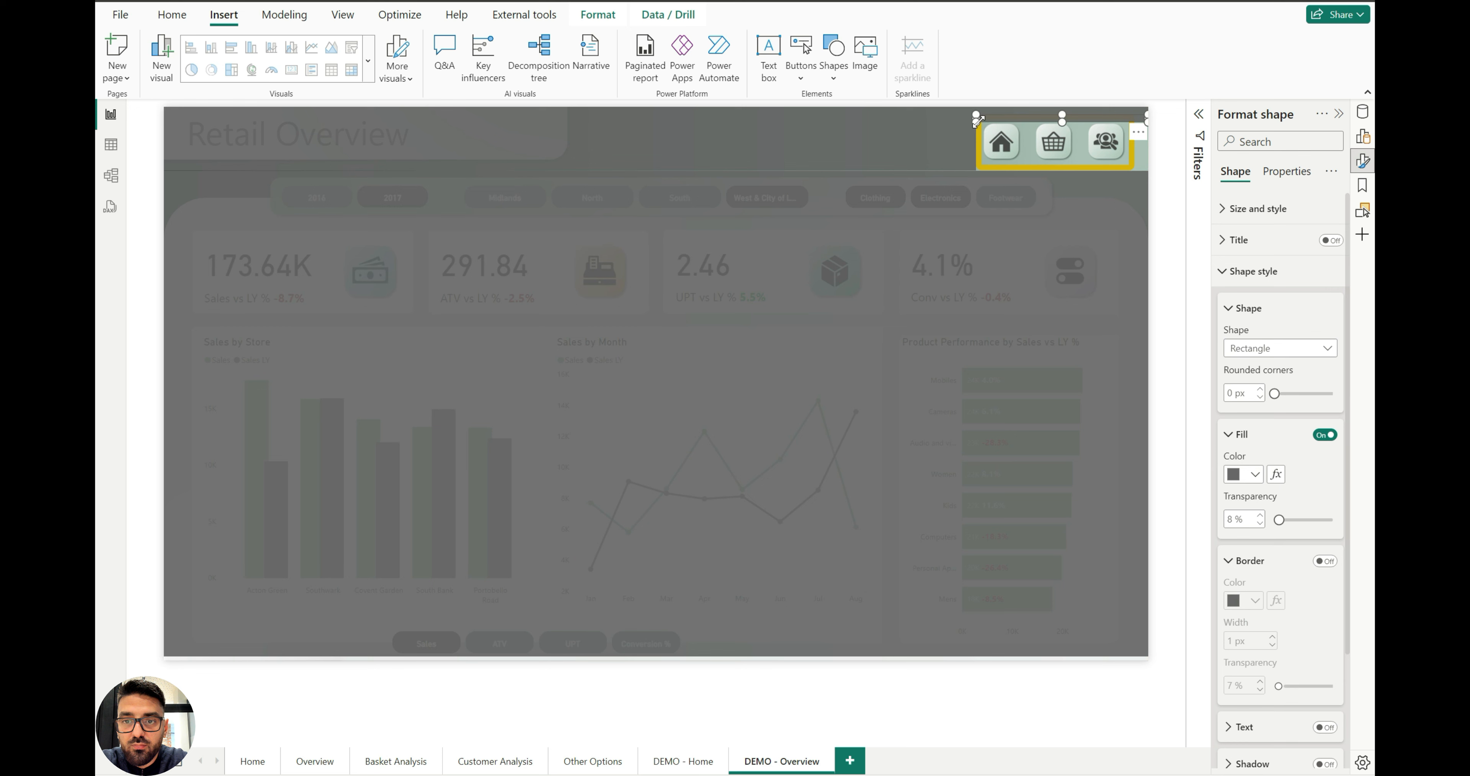
{"action": "left_click_drag", "start_coordinate": [977, 119], "coordinate": [1136, 169]}
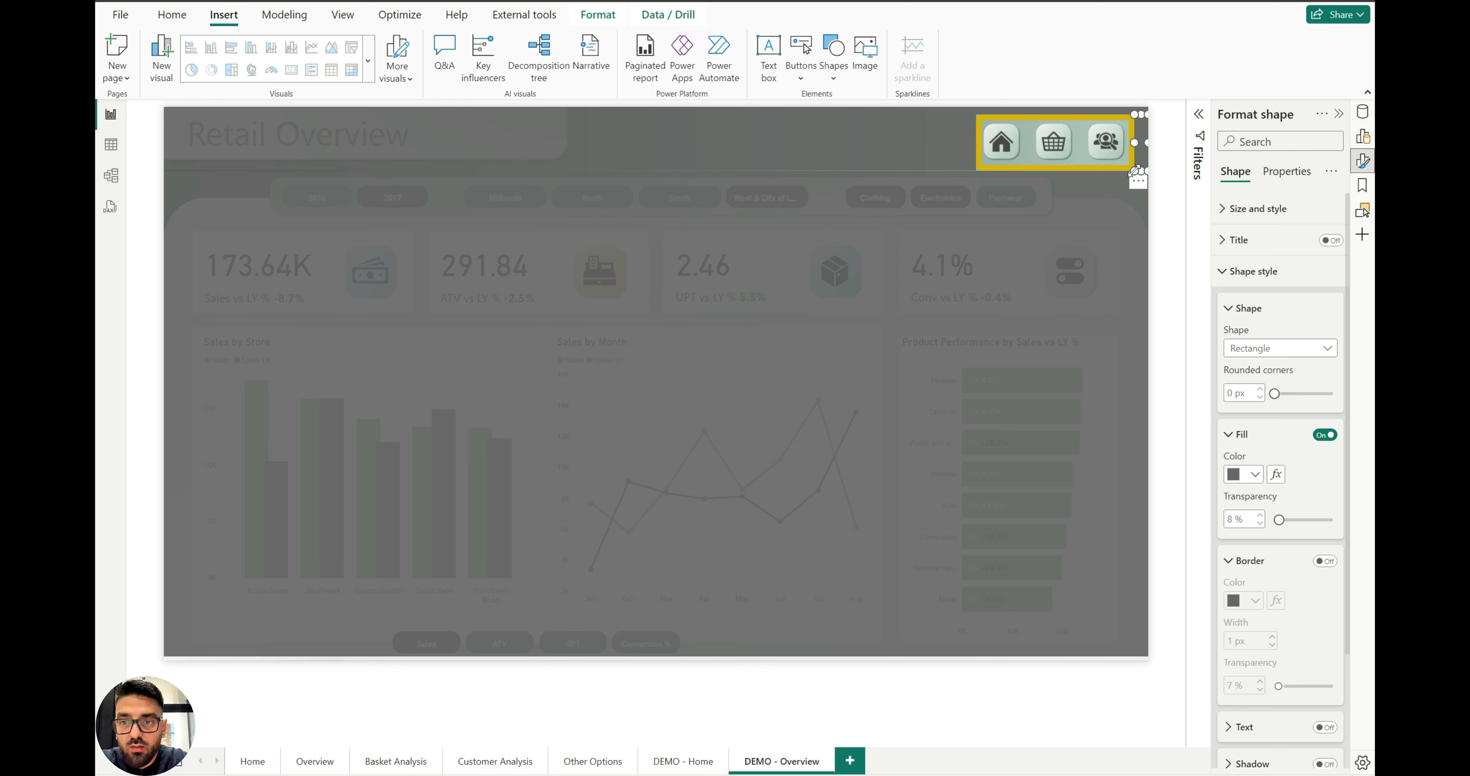
Check the page's layer order with the gold frame selected and close the side panes
{"action": "left_click", "coordinate": [1100, 165]}
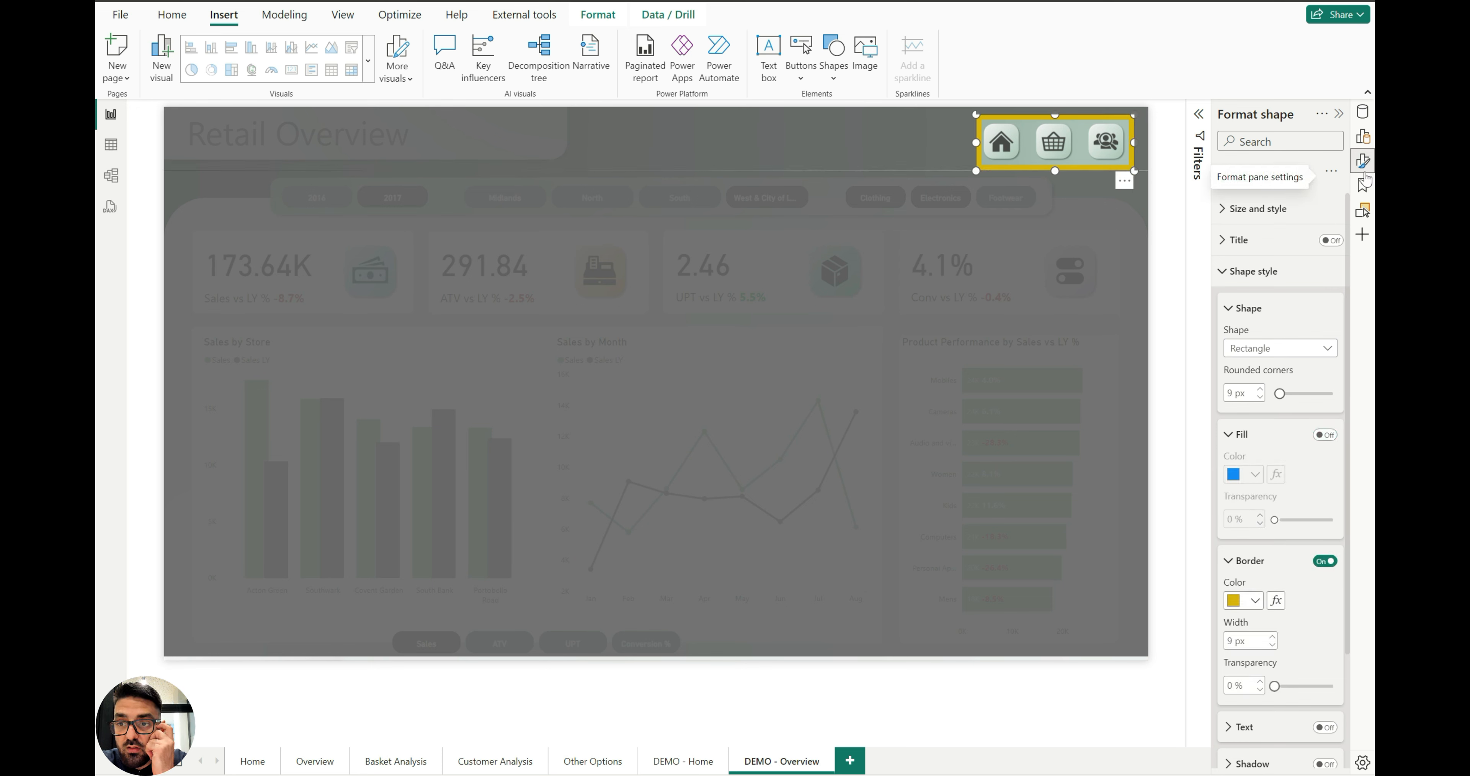
{"action": "left_click", "coordinate": [1364, 210]}
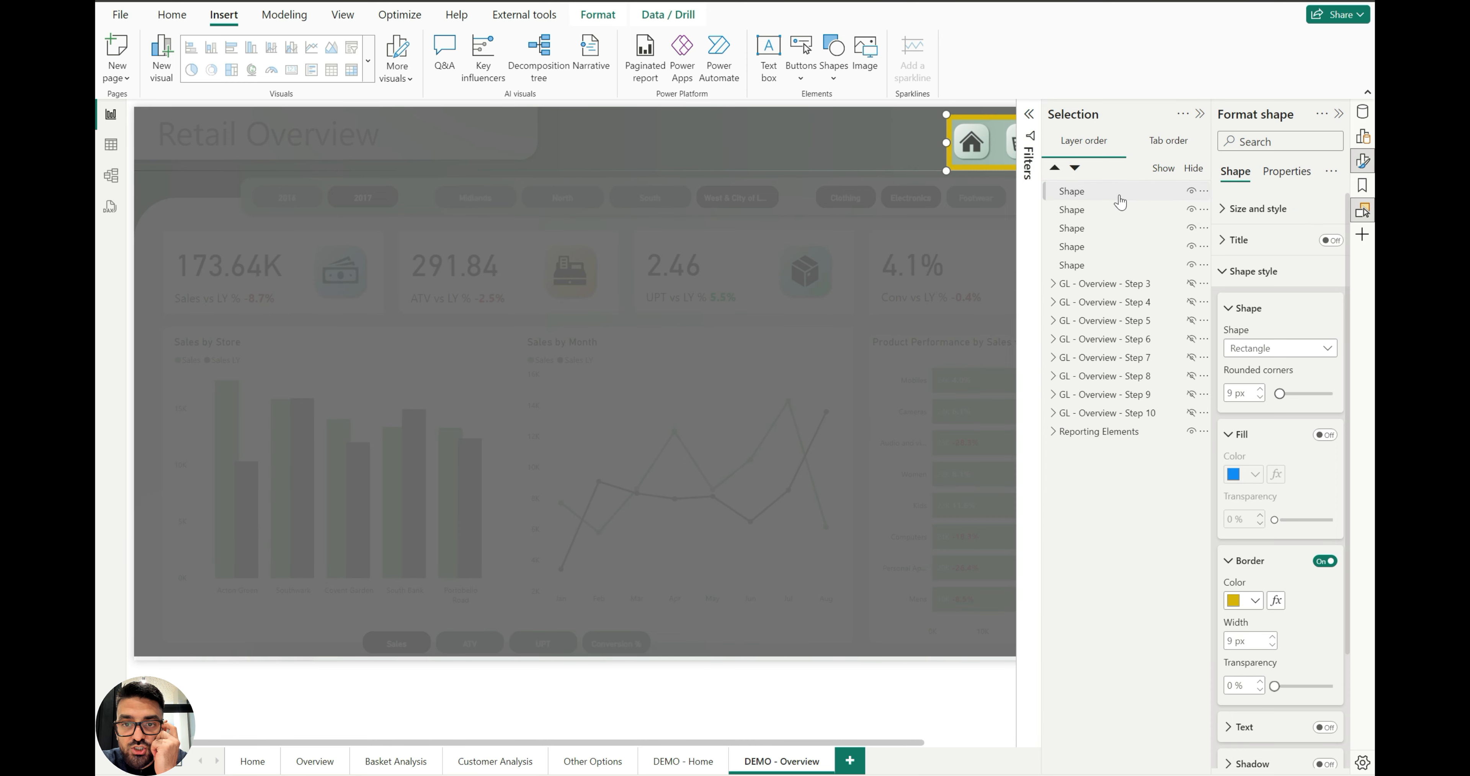
{"action": "left_click", "coordinate": [1339, 113]}
{"action": "left_click", "coordinate": [1339, 113]}
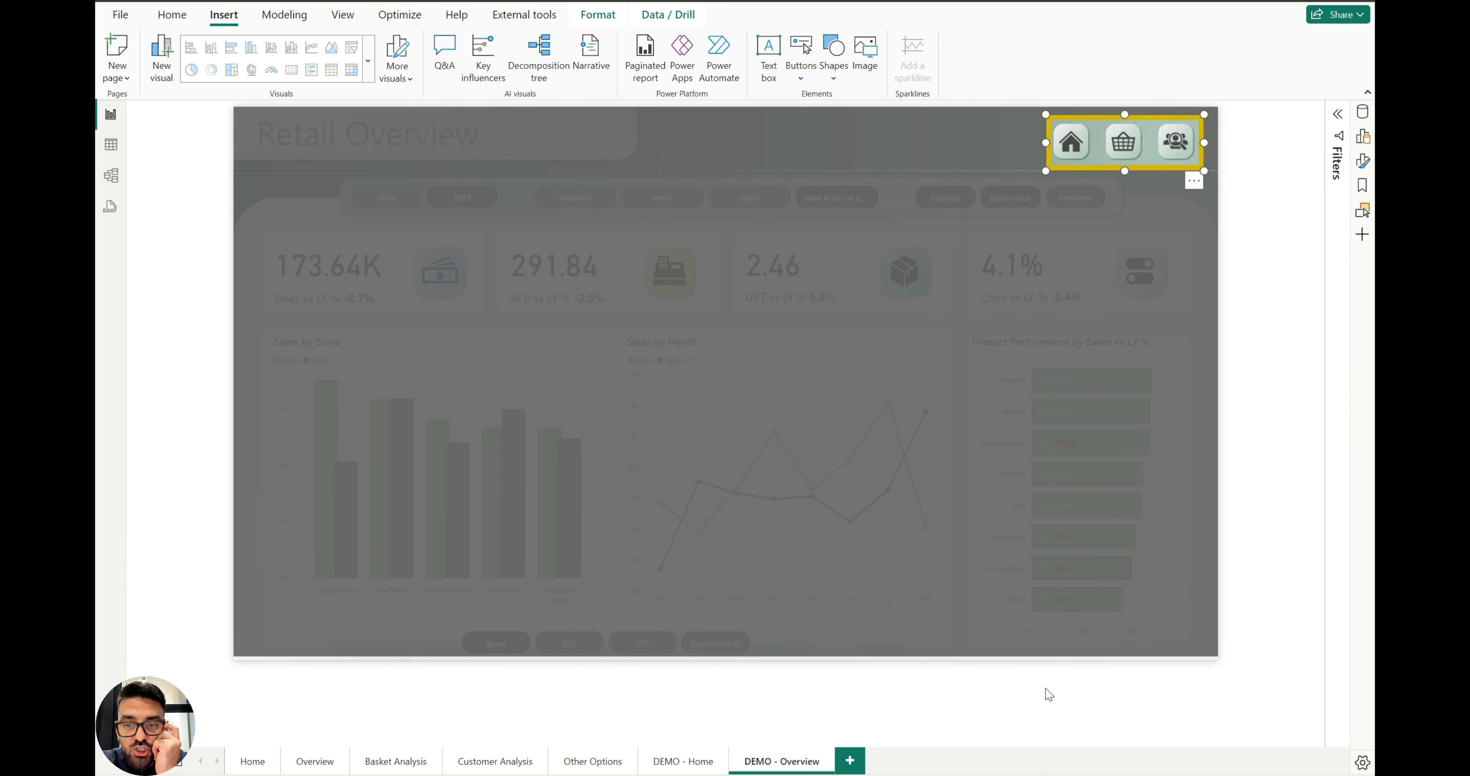
{"action": "left_click", "coordinate": [1049, 694]}
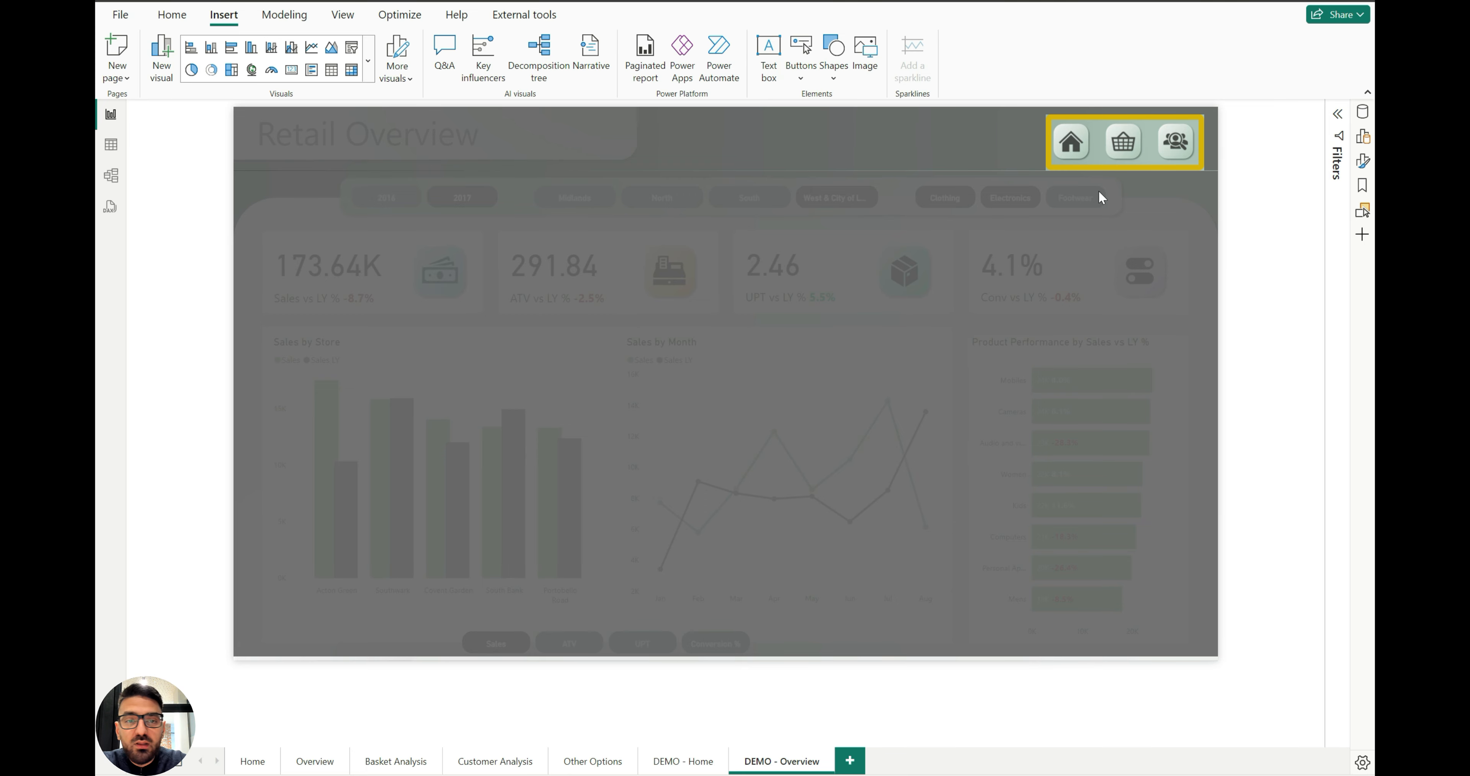
Insert the blank pop-up box image and place it directly below the gold-framed navigation icons
{"action": "left_click", "coordinate": [866, 73]}
{"action": "left_click", "coordinate": [828, 272]}
{"action": "double_click", "coordinate": [337, 422]}
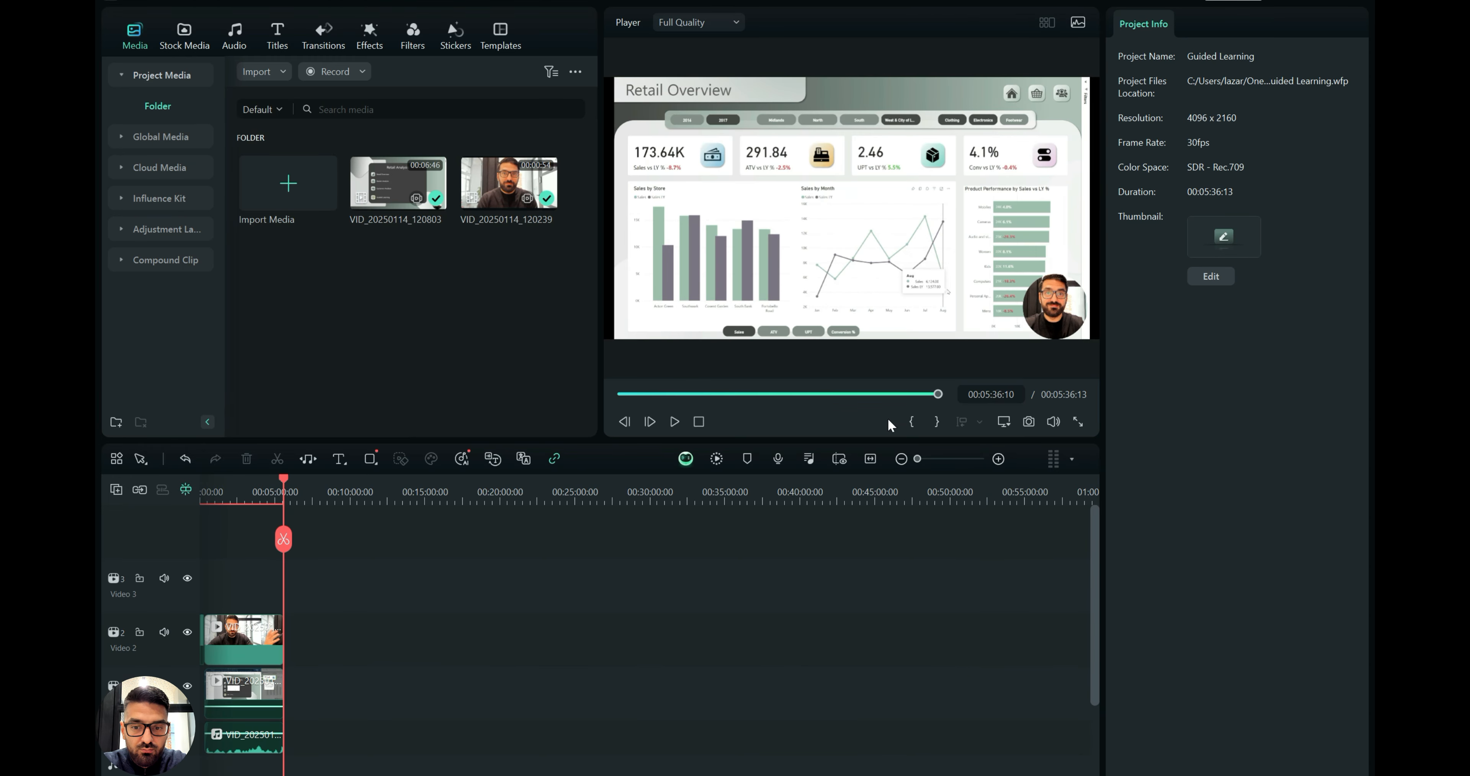
{"action": "mouse_move", "coordinate": [1007, 773]}
{"action": "left_click", "coordinate": [1162, 743]}
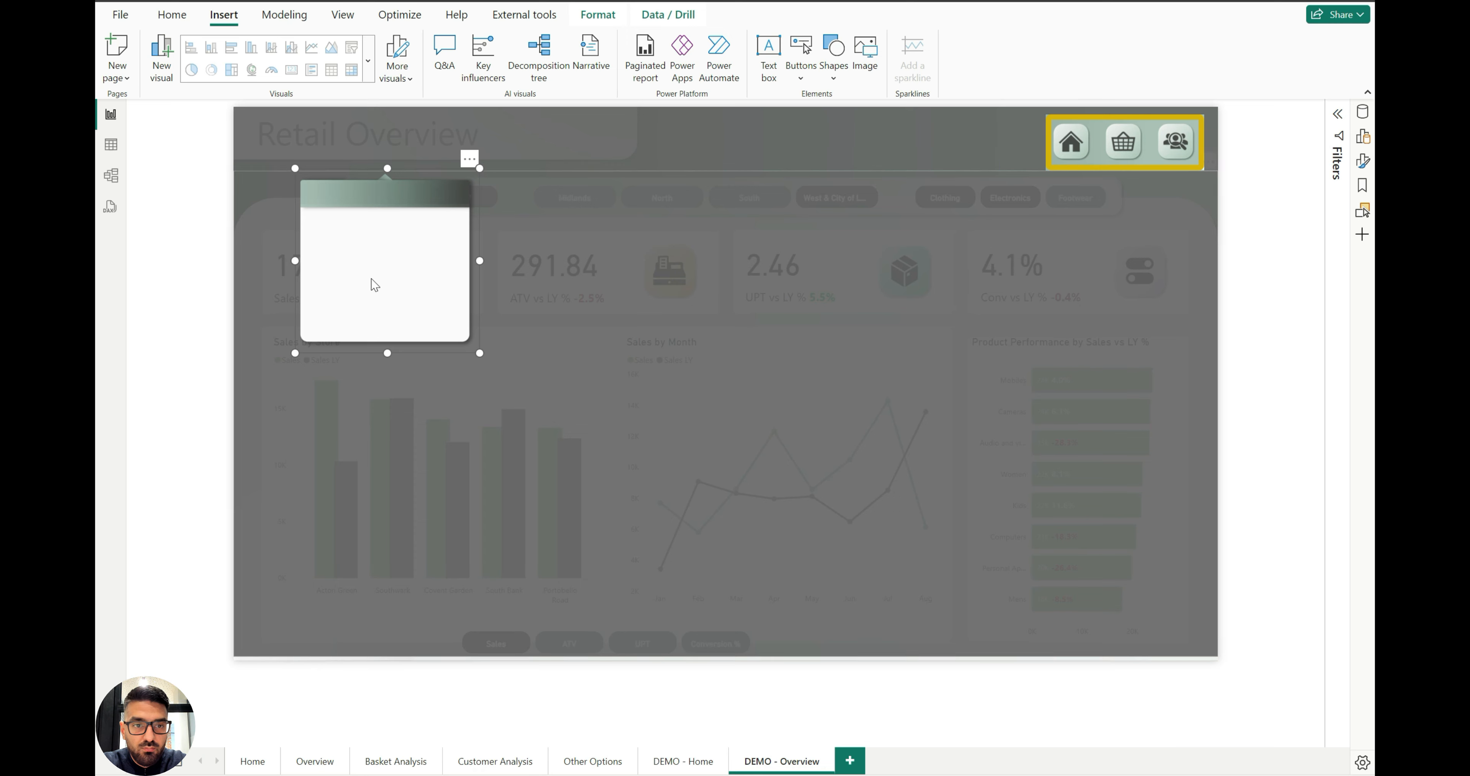
{"action": "left_click_drag", "start_coordinate": [357, 277], "coordinate": [1103, 288]}
{"action": "left_click", "coordinate": [1254, 310]}
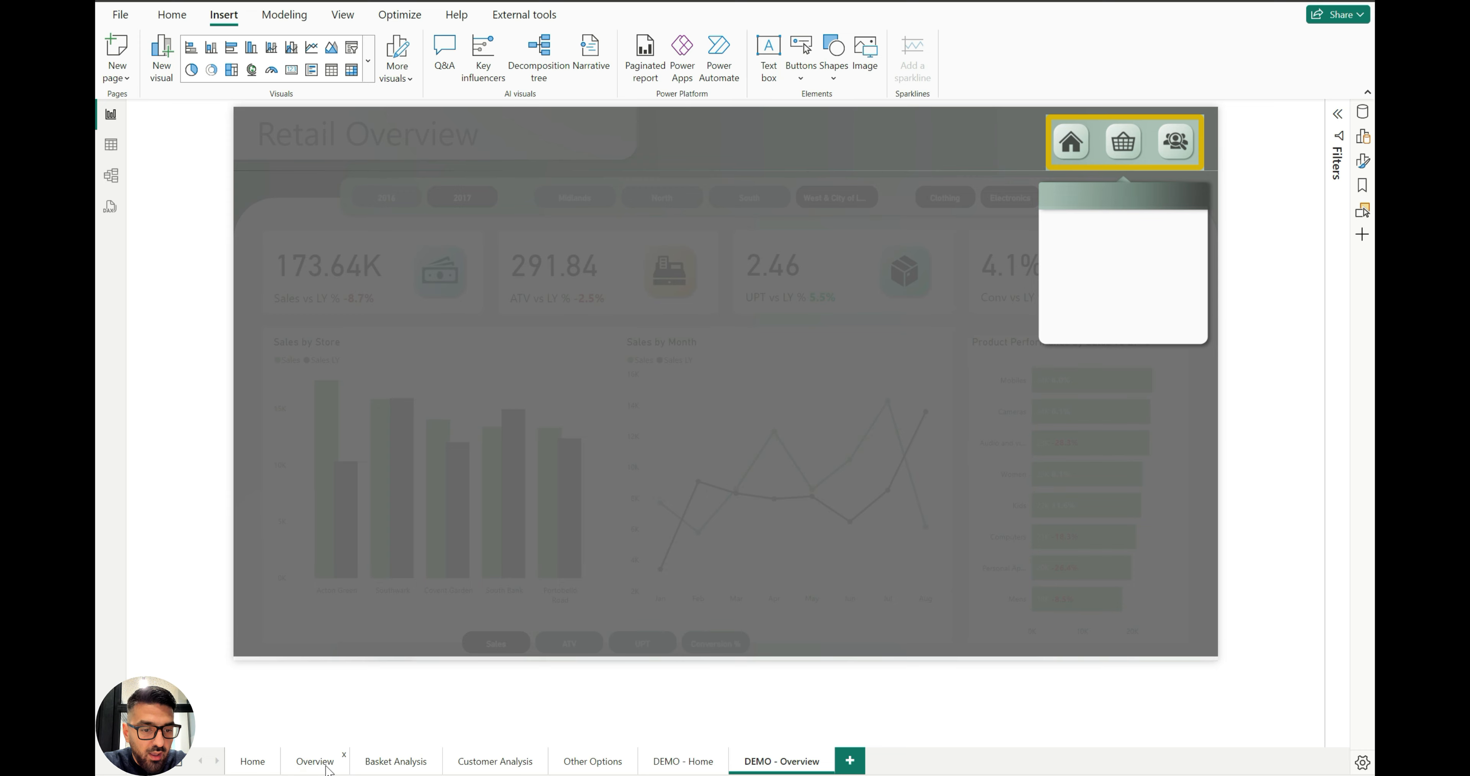
Copy the Navigation Buttons description text box from the Overview page's guided learning pop-up and paste it on the DEMO - Overview page
{"action": "left_click", "coordinate": [342, 761]}
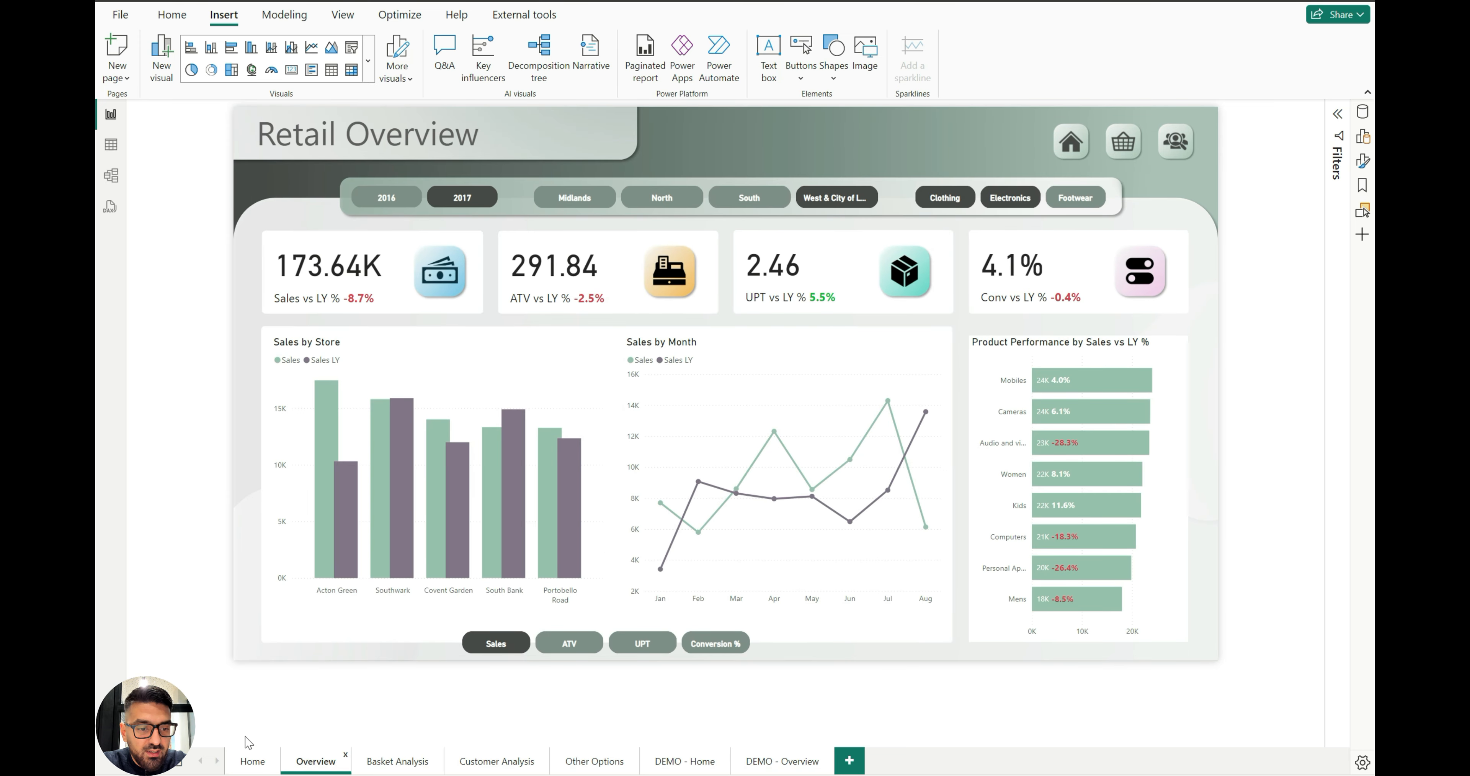
{"action": "left_click", "coordinate": [253, 761]}
{"action": "left_click", "coordinate": [556, 456]}
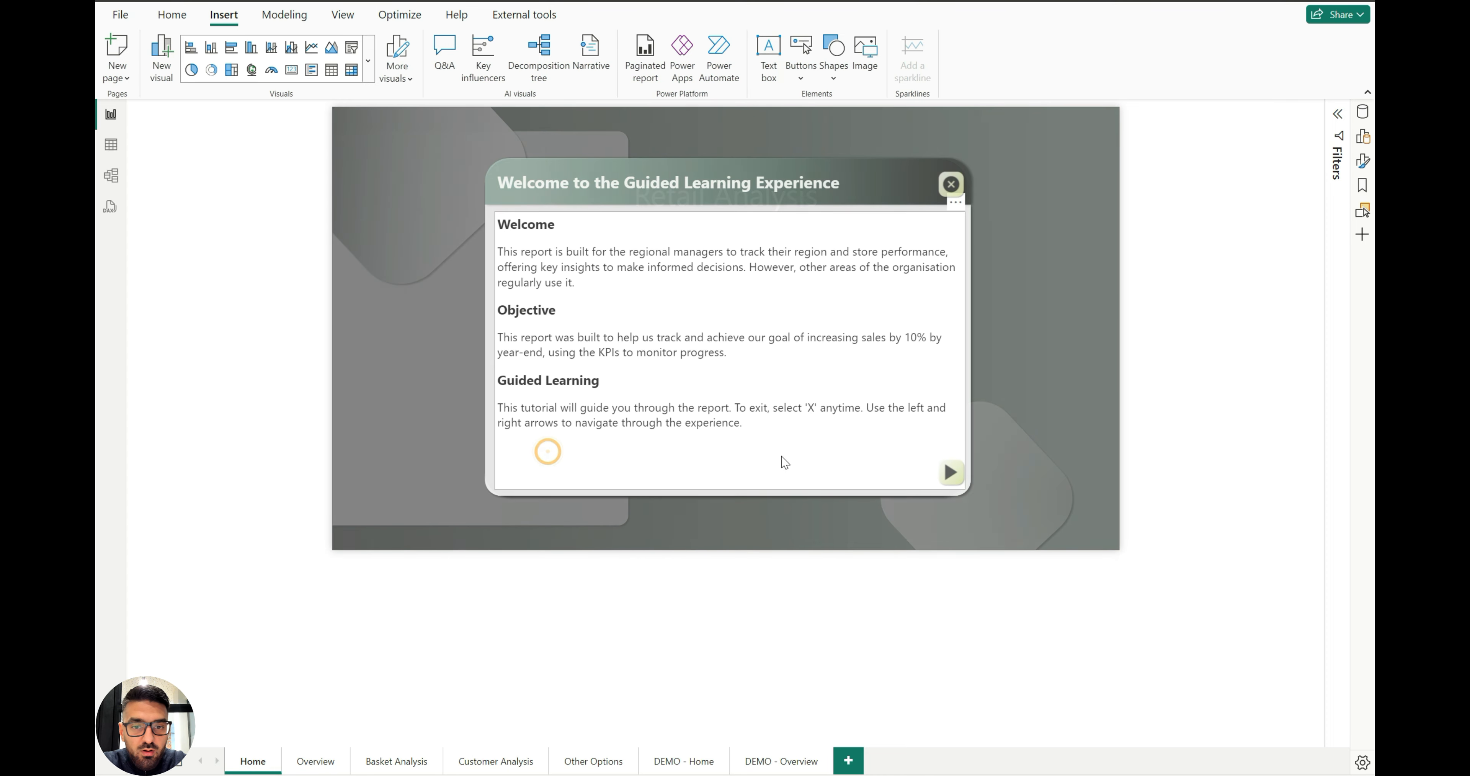
{"action": "left_click", "coordinate": [951, 471]}
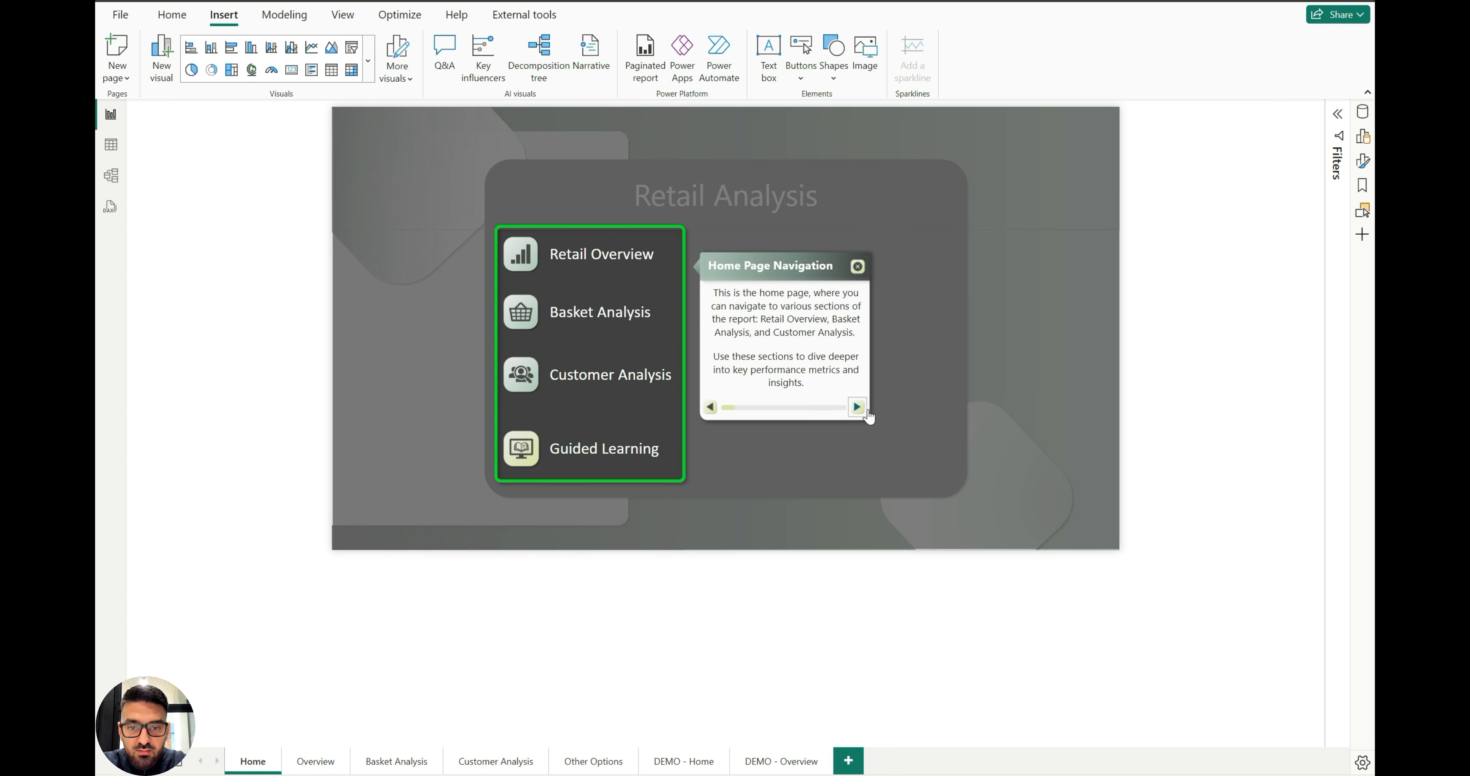
{"action": "left_click", "coordinate": [859, 407]}
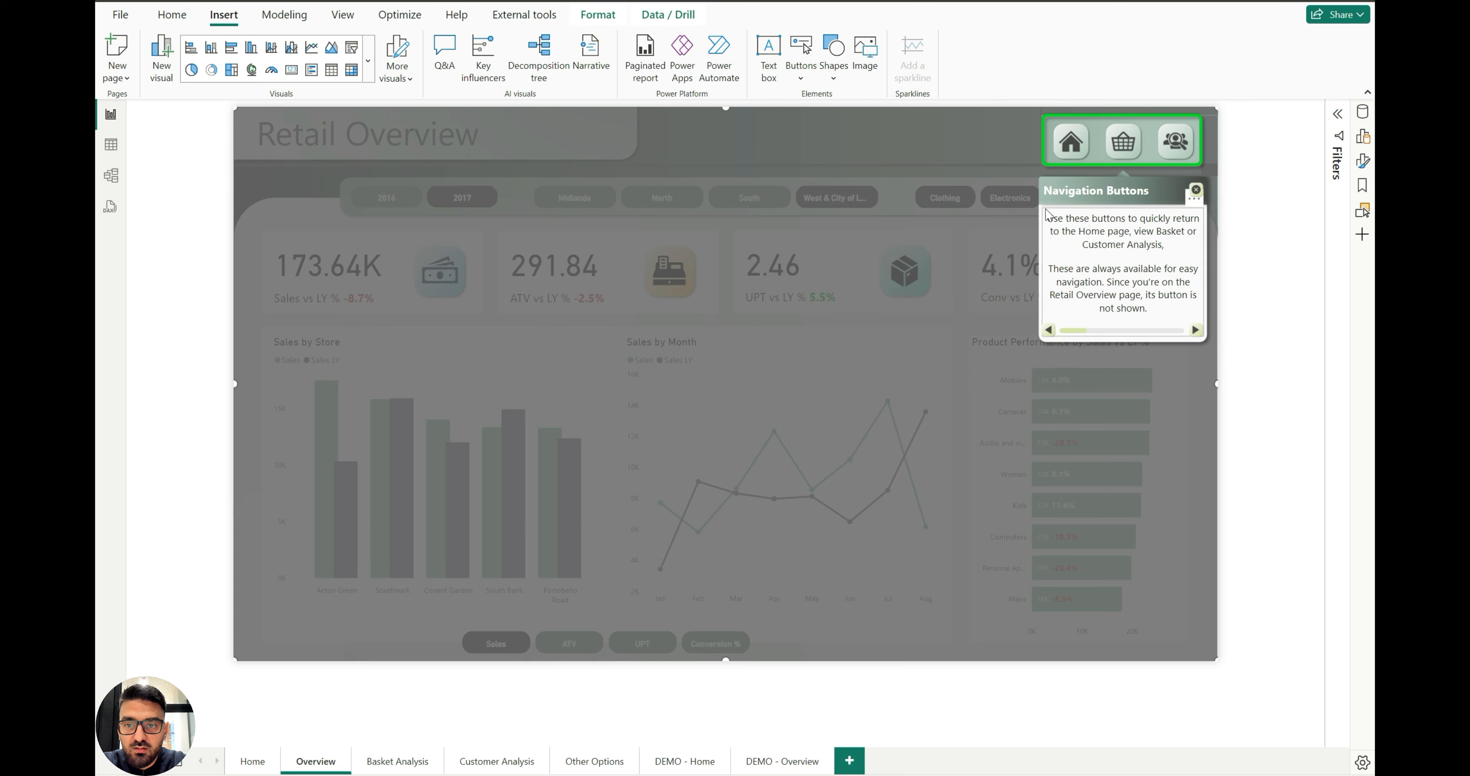
{"action": "left_click", "coordinate": [1045, 211]}
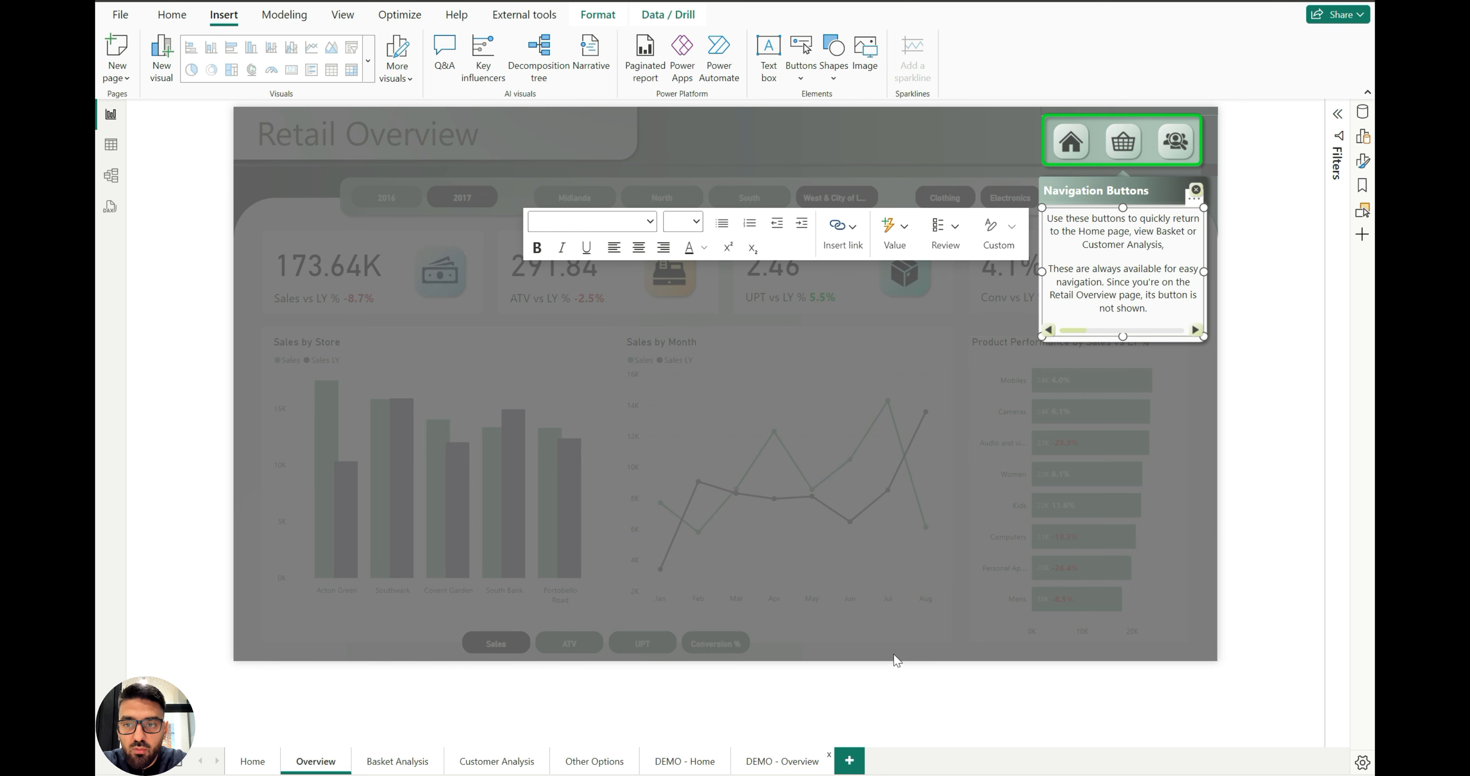
{"action": "key", "text": "ctrl+v"}
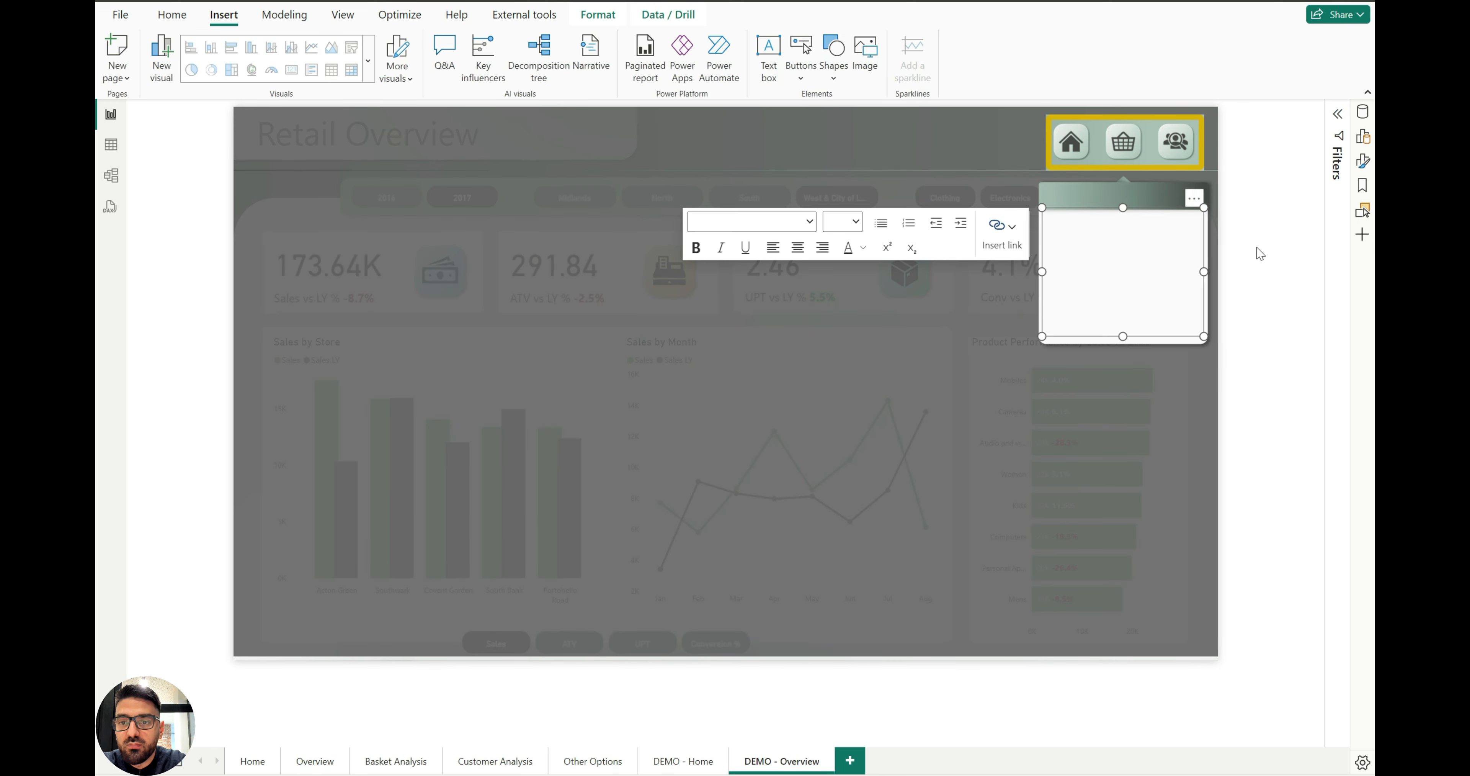
{"action": "left_click", "coordinate": [1233, 308]}
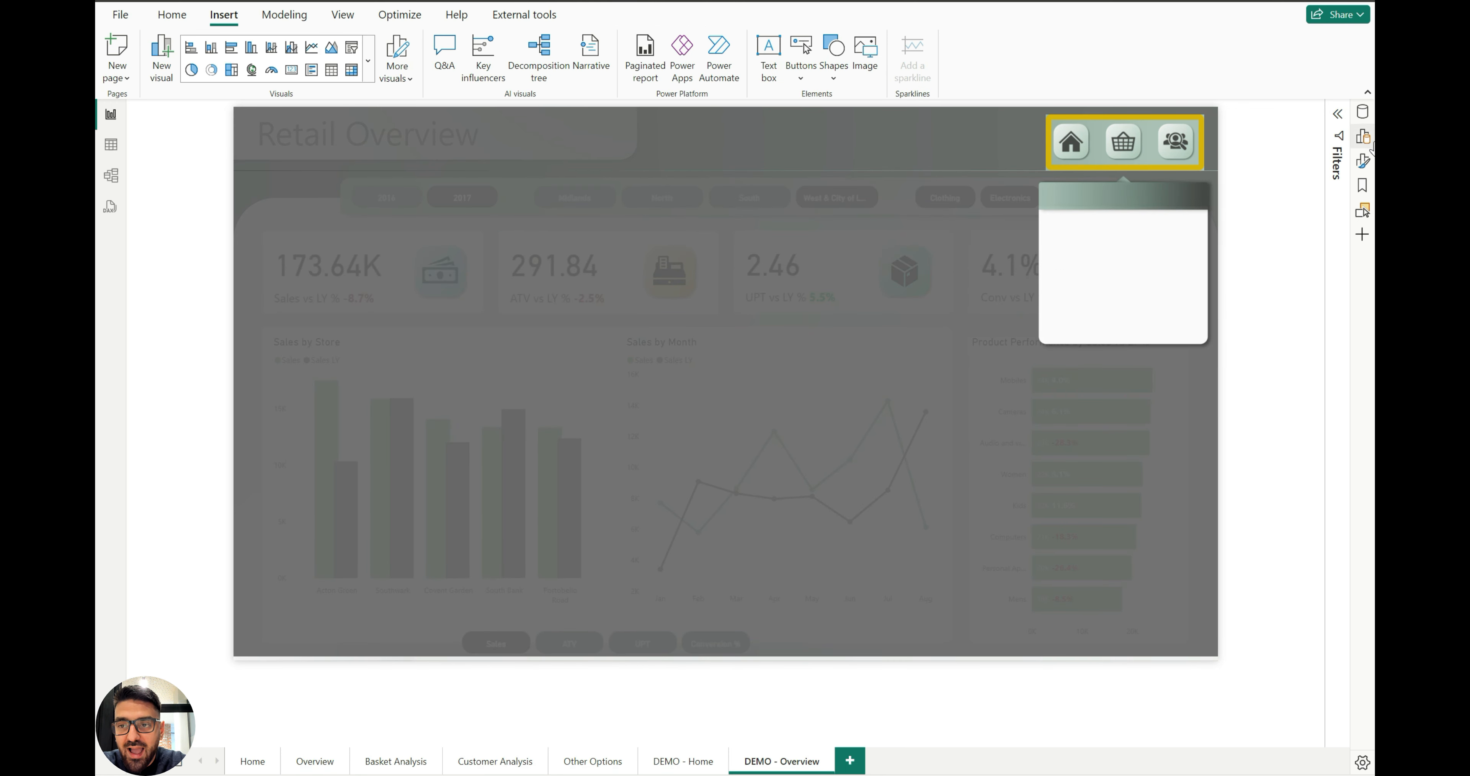
Move GL - Overview - Text Box to the top of the layer order, above the pop-up image
{"action": "left_click", "coordinate": [1363, 211]}
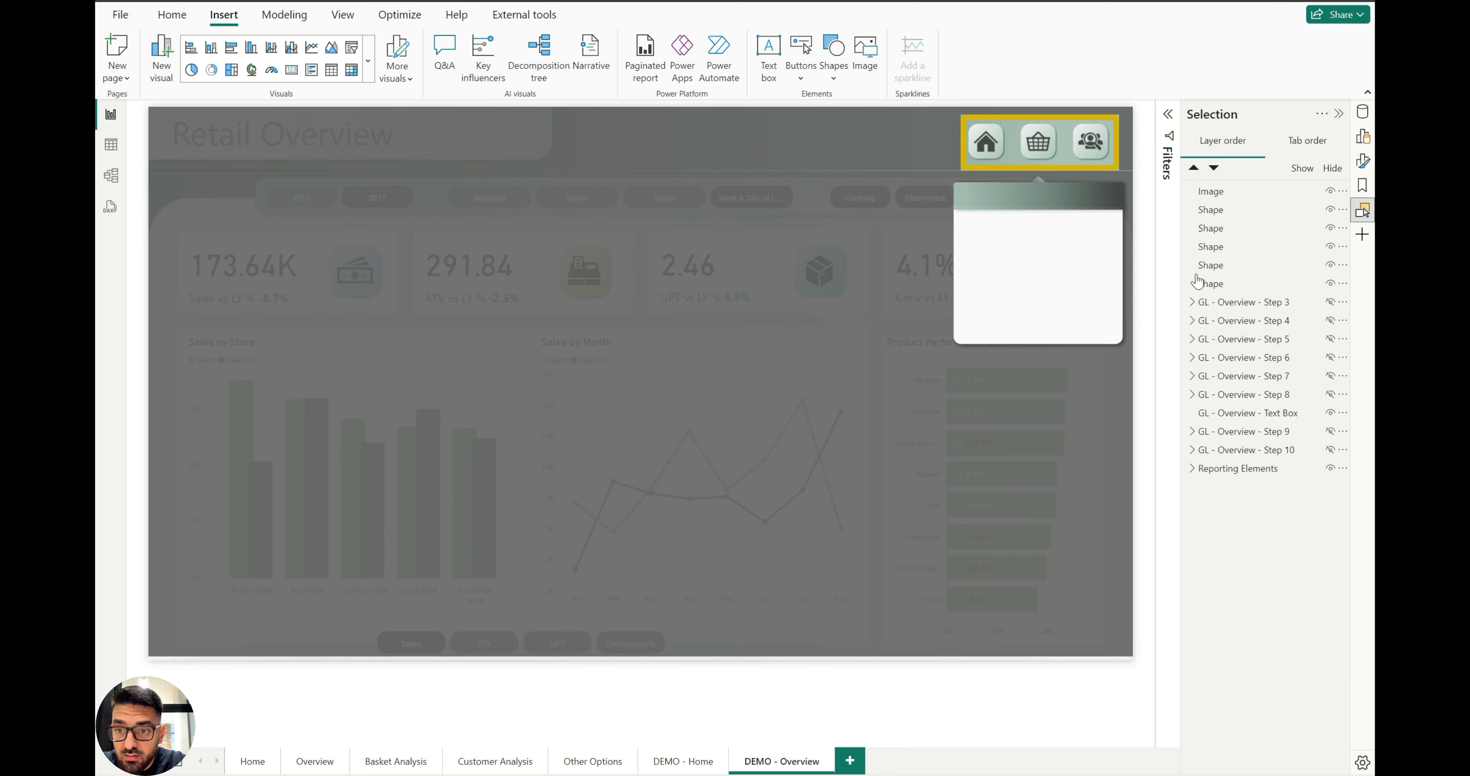
{"action": "left_click", "coordinate": [1212, 210]}
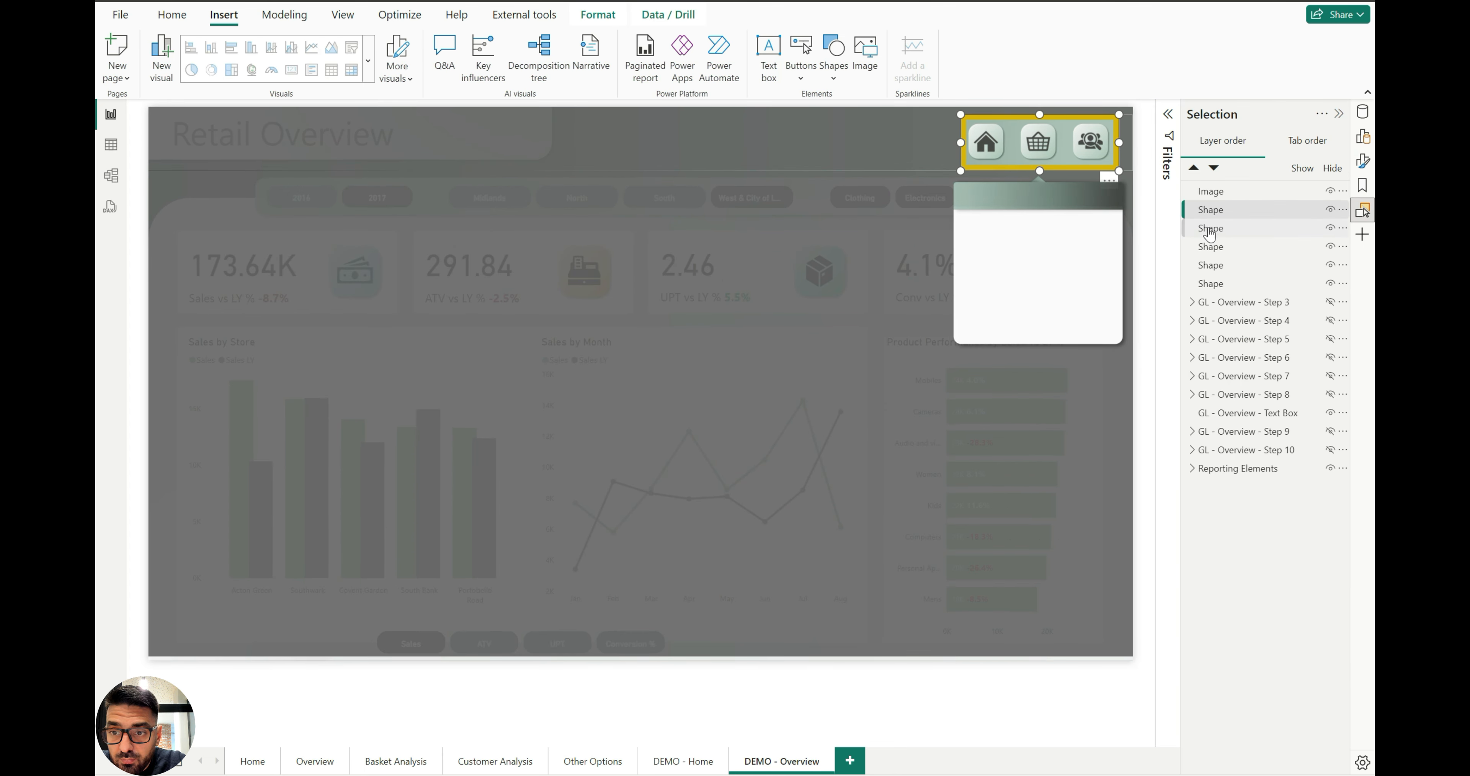
{"action": "left_click_drag", "start_coordinate": [1211, 234], "coordinate": [1283, 200]}
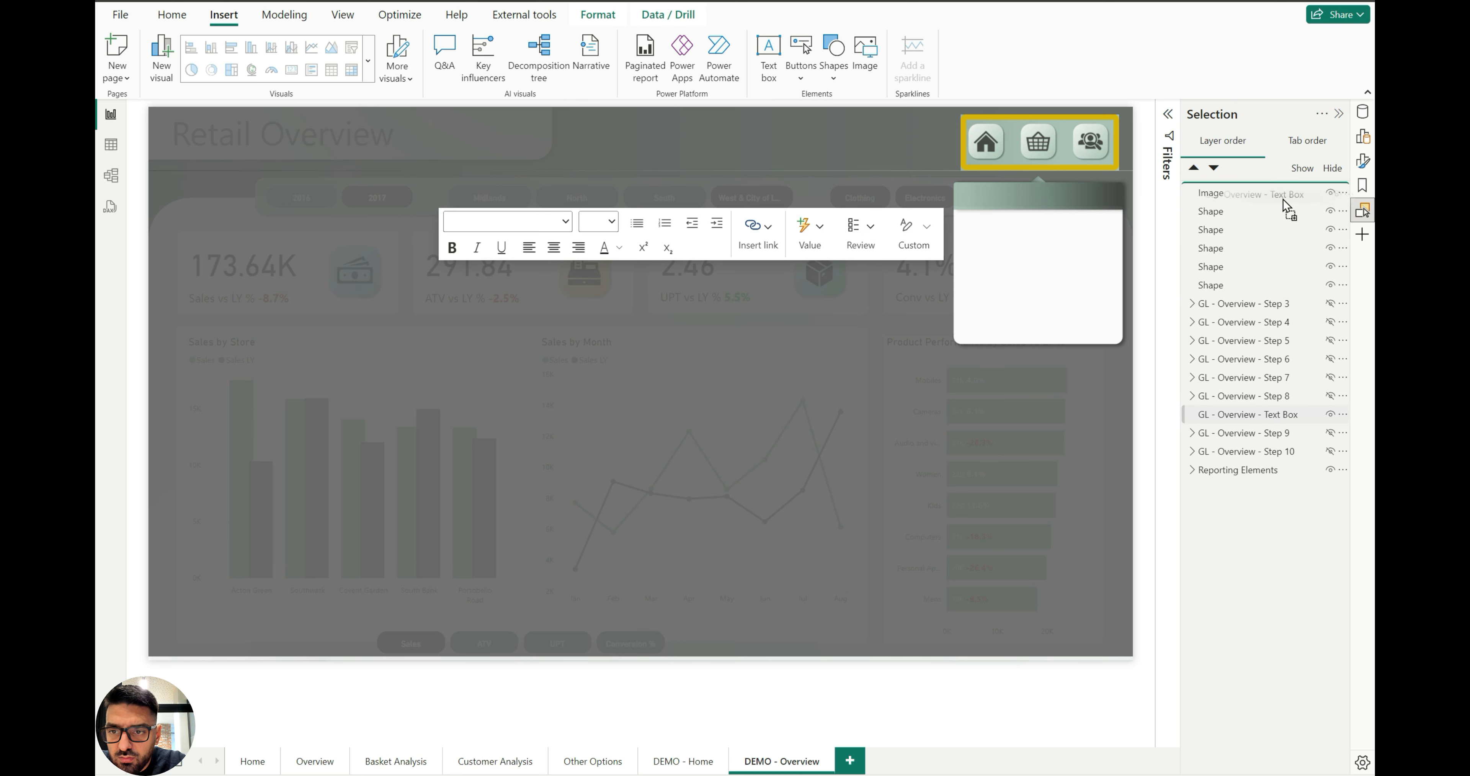
{"action": "left_click", "coordinate": [1144, 353]}
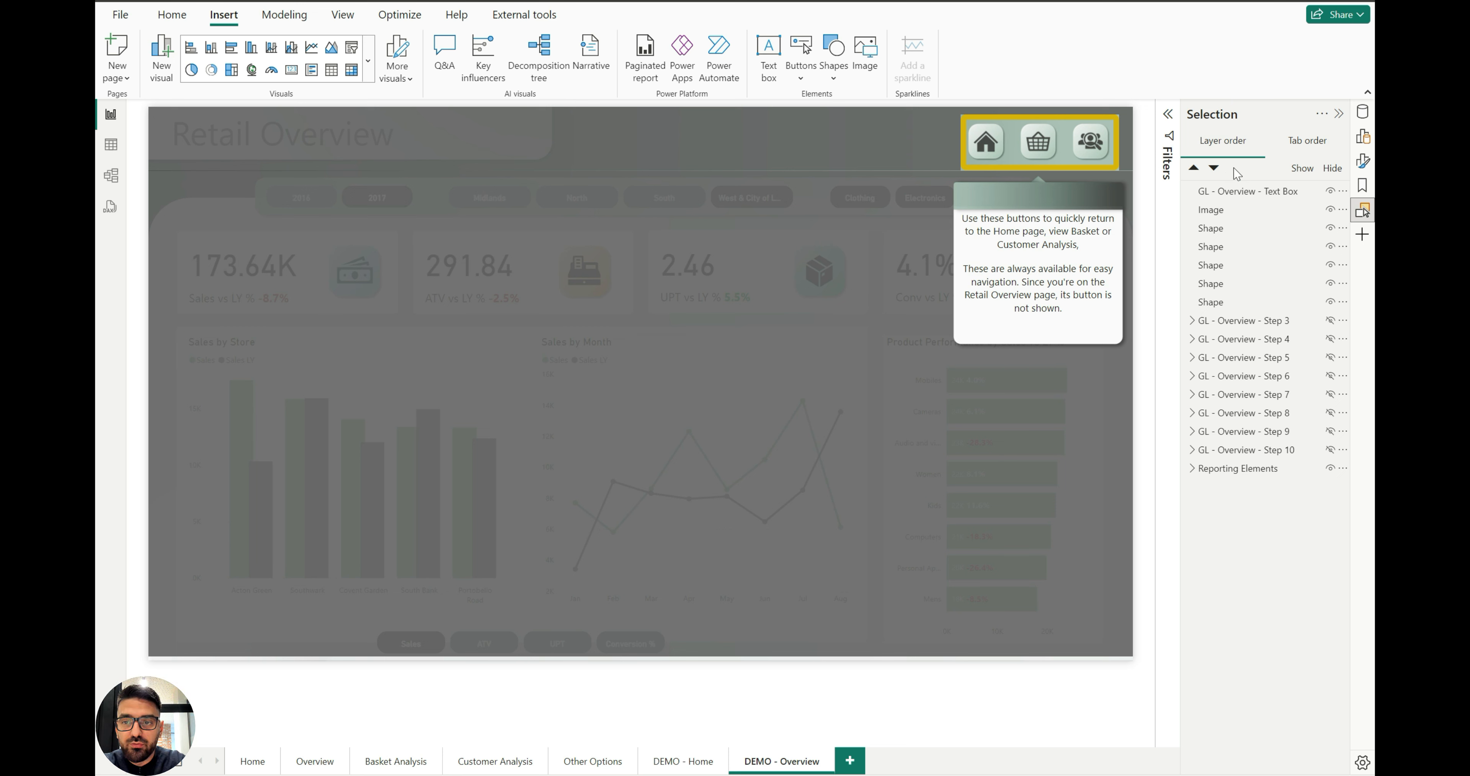
Group the Overview text box, pop-up image and five shapes, and name the group Demo - GL - Overview - Step 3
{"action": "left_click", "coordinate": [1249, 192]}
{"action": "left_click", "coordinate": [1233, 302], "text": "shift"}
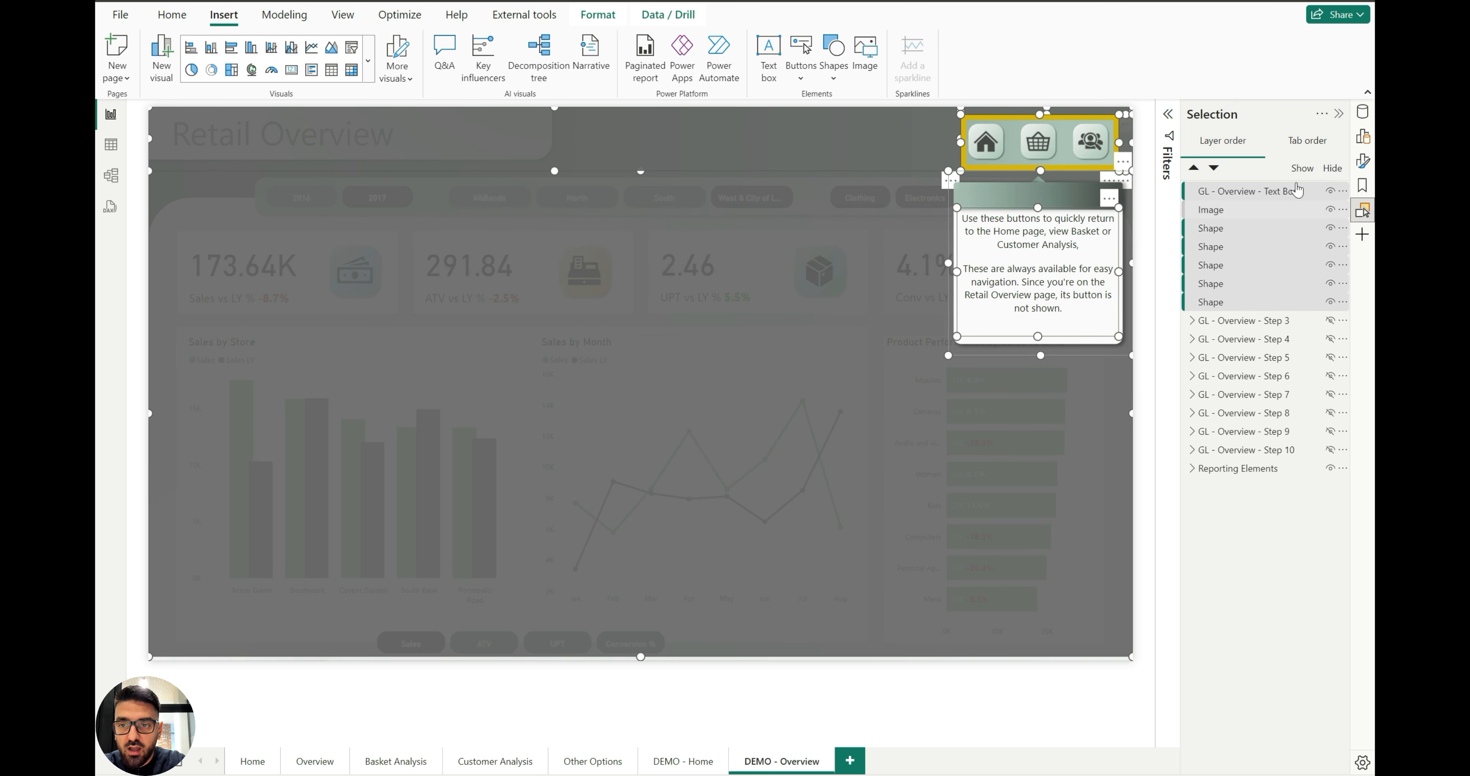
{"action": "right_click", "coordinate": [1252, 193]}
{"action": "mouse_move", "coordinate": [1177, 201]}
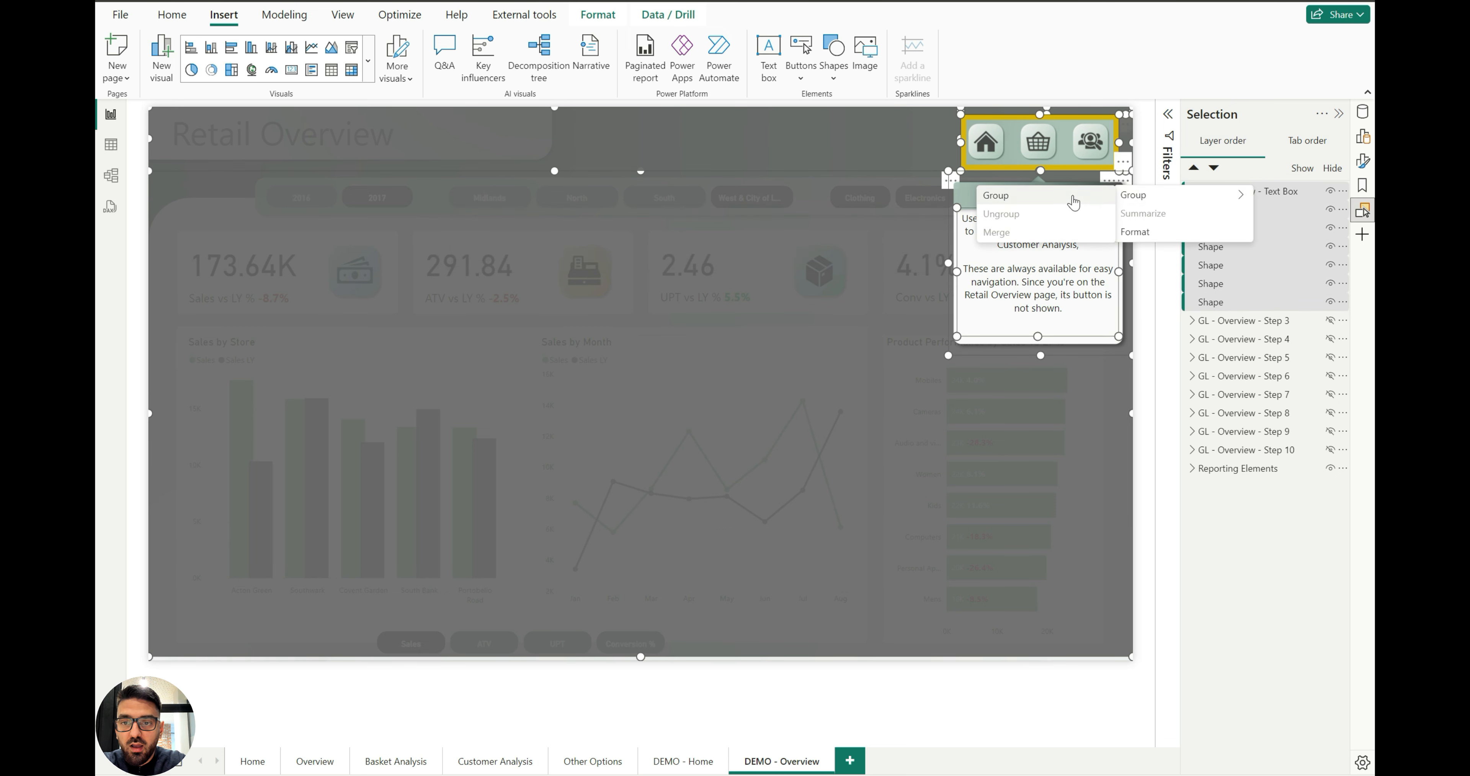
{"action": "left_click", "coordinate": [1071, 195]}
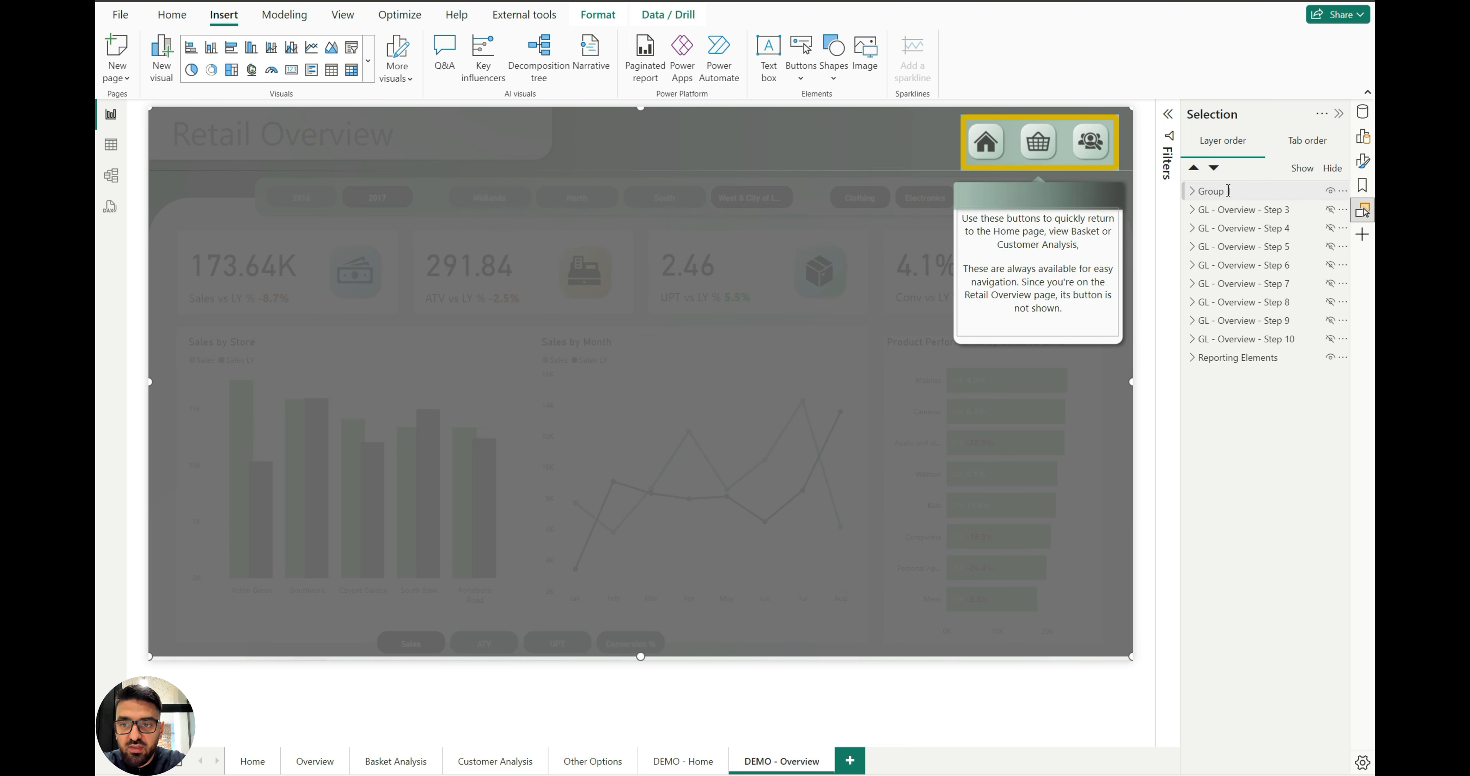
{"action": "double_click", "coordinate": [1228, 191]}
{"action": "type", "text": "DE"}
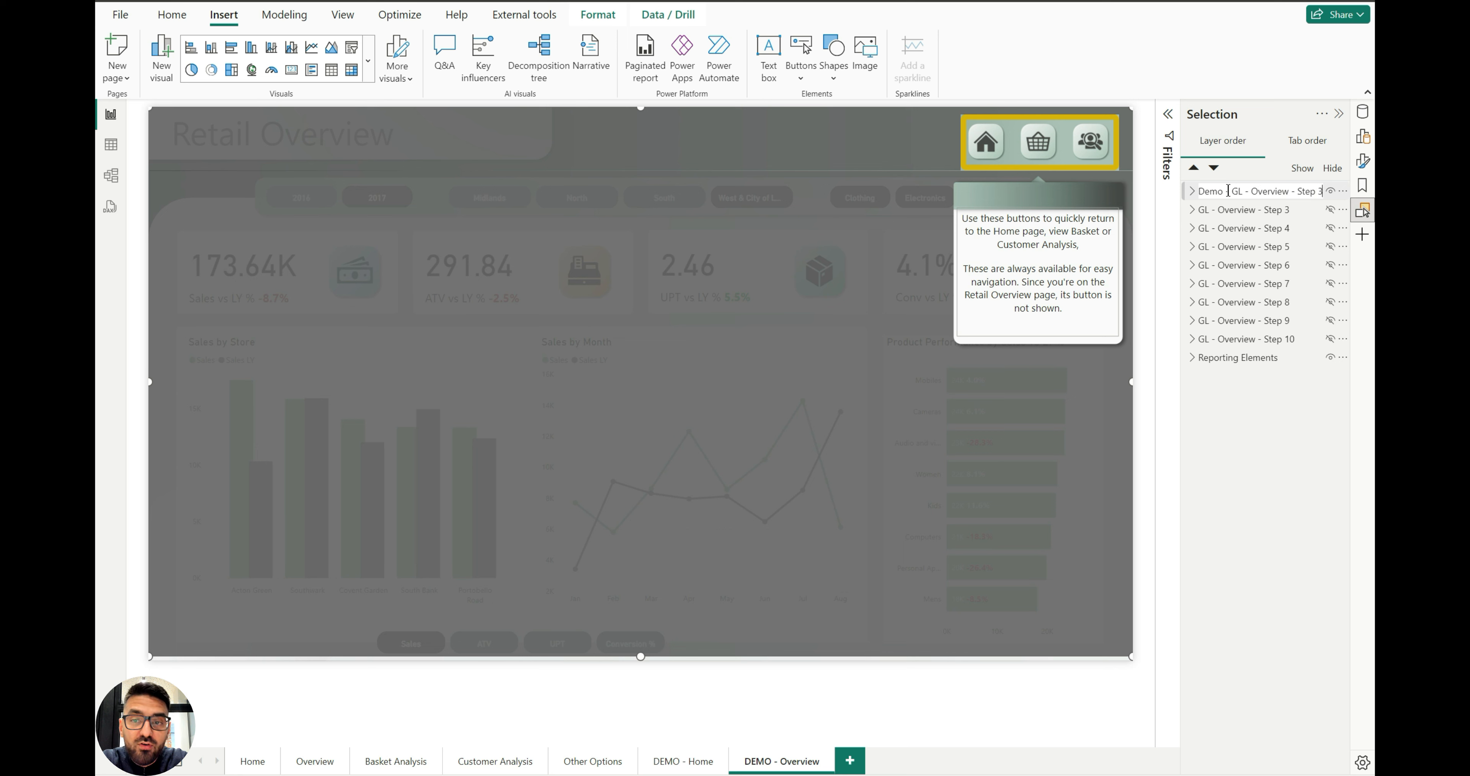
{"action": "key", "text": "Return"}
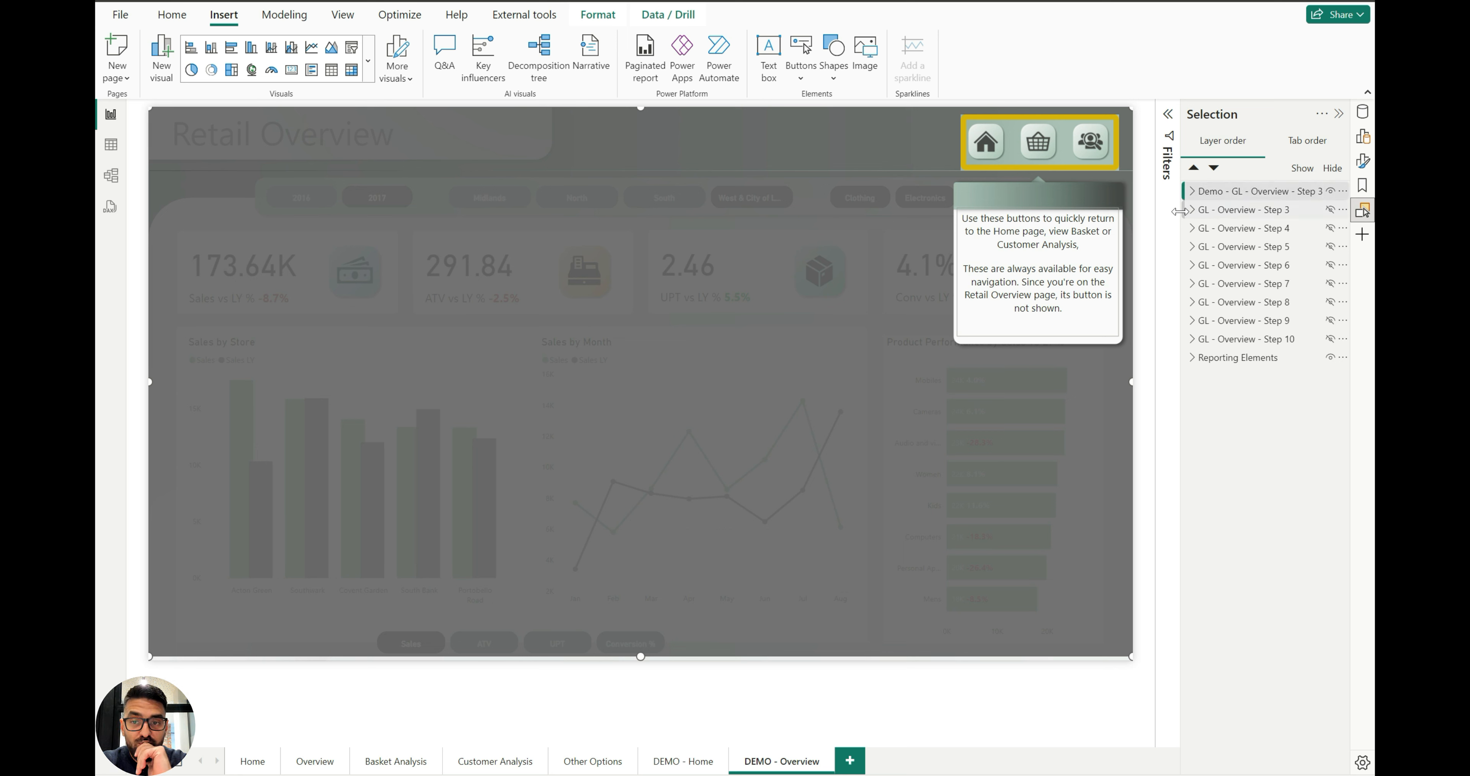
{"action": "left_click_drag", "start_coordinate": [1183, 209], "coordinate": [1145, 211]}
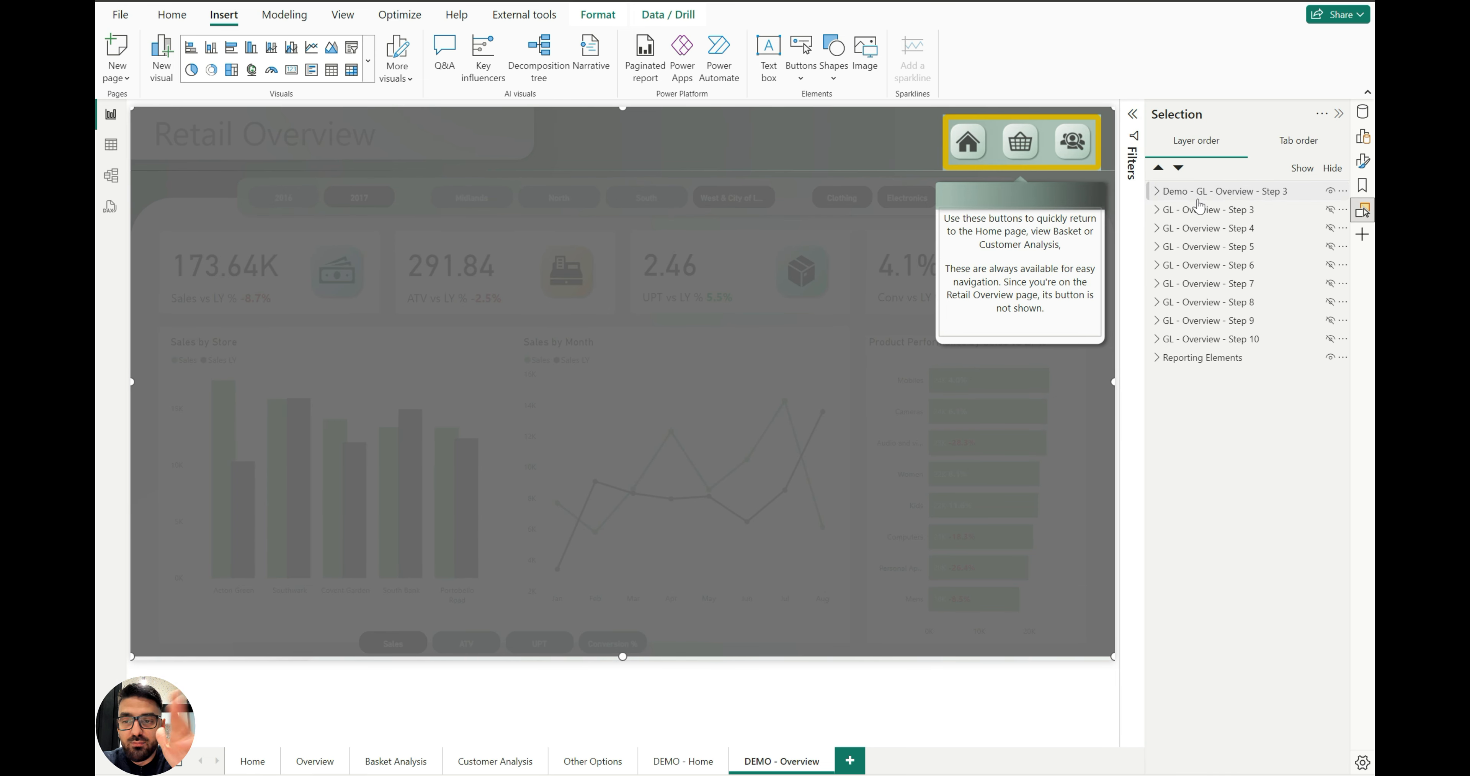
Add a bookmark of the current DEMO - Overview view and name it Demo - GL - Overview - Step 3
{"action": "left_click", "coordinate": [1363, 185]}
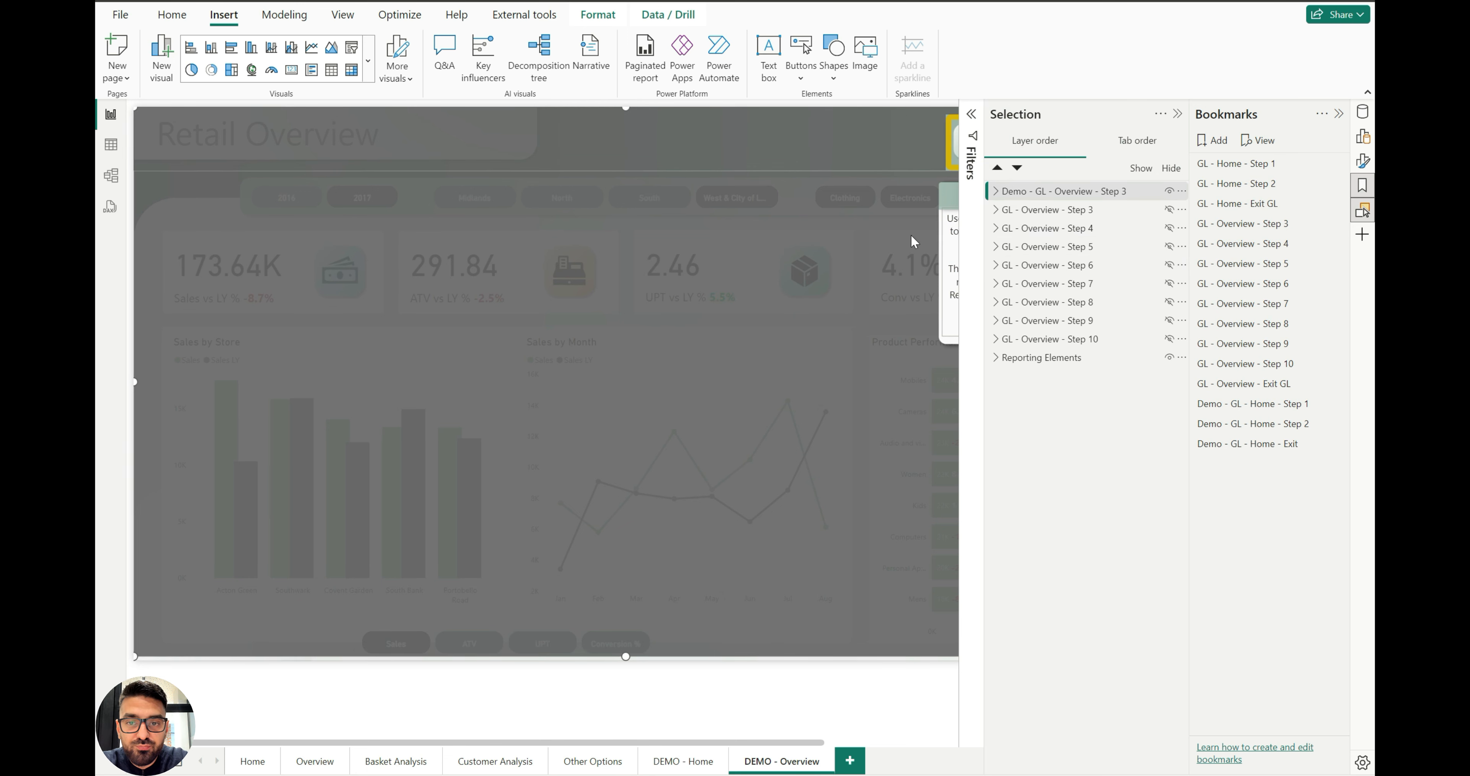
{"action": "scroll", "coordinate": [912, 241], "scroll_direction": "right", "scroll_amount": 3}
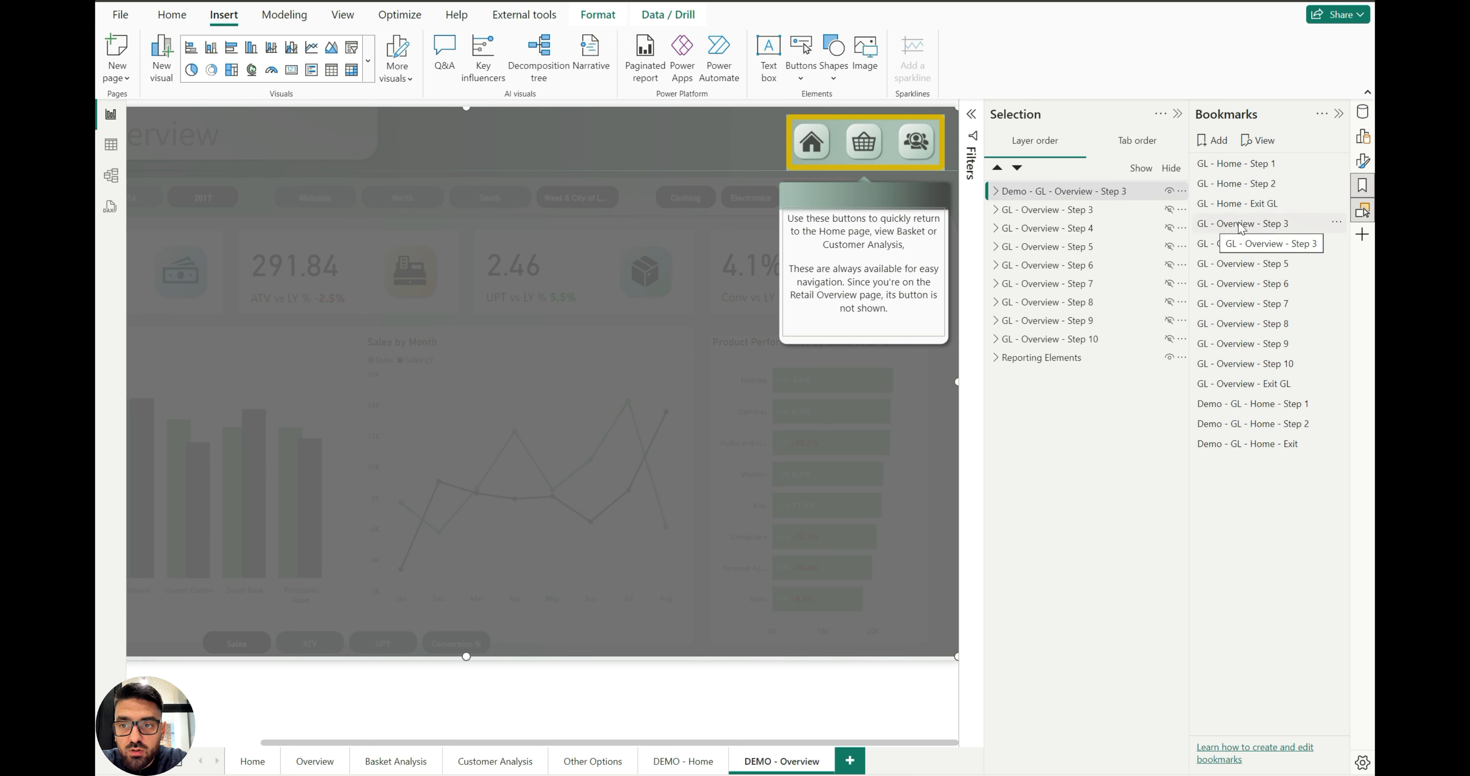
{"action": "left_click", "coordinate": [1211, 141]}
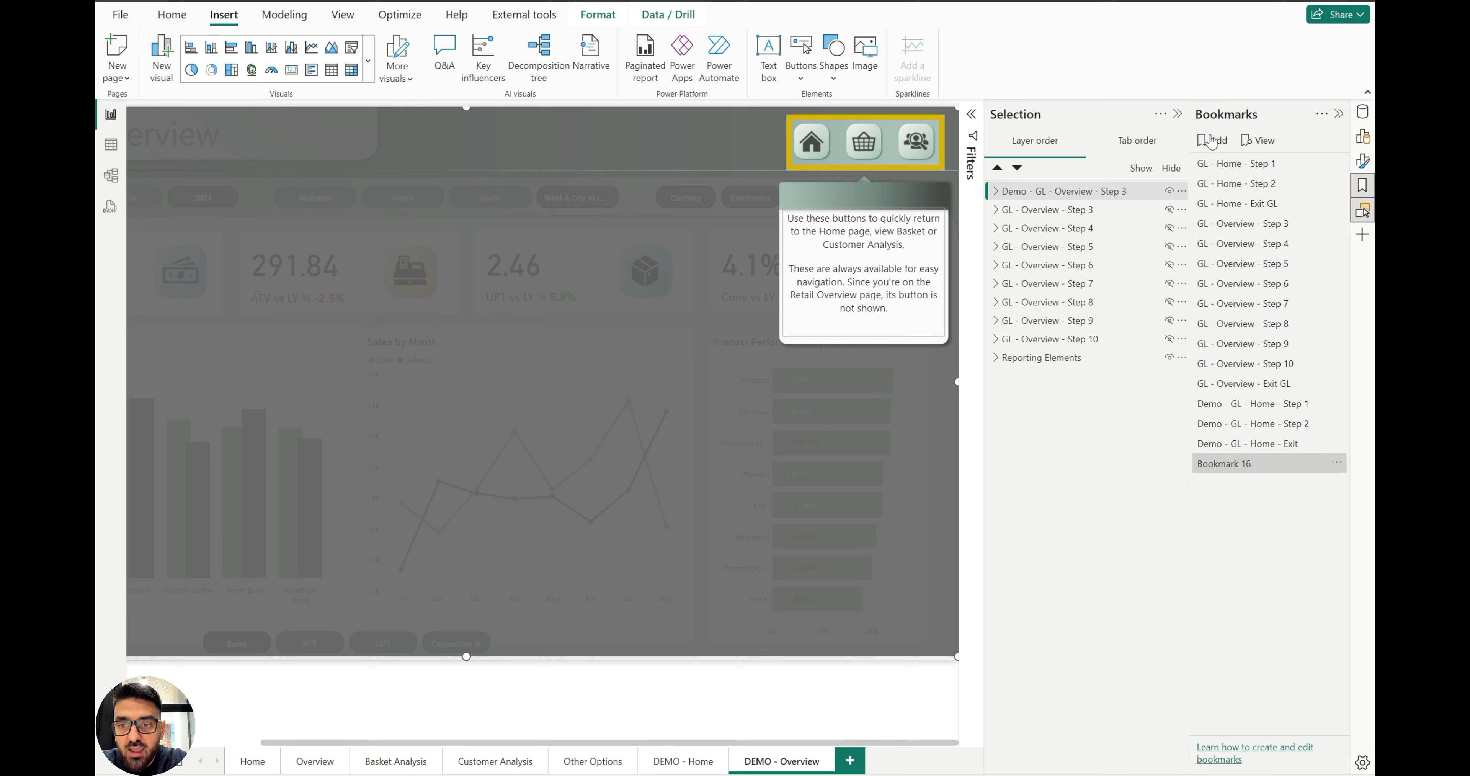
{"action": "double_click", "coordinate": [1224, 463]}
{"action": "key", "text": "ctrl+a"}
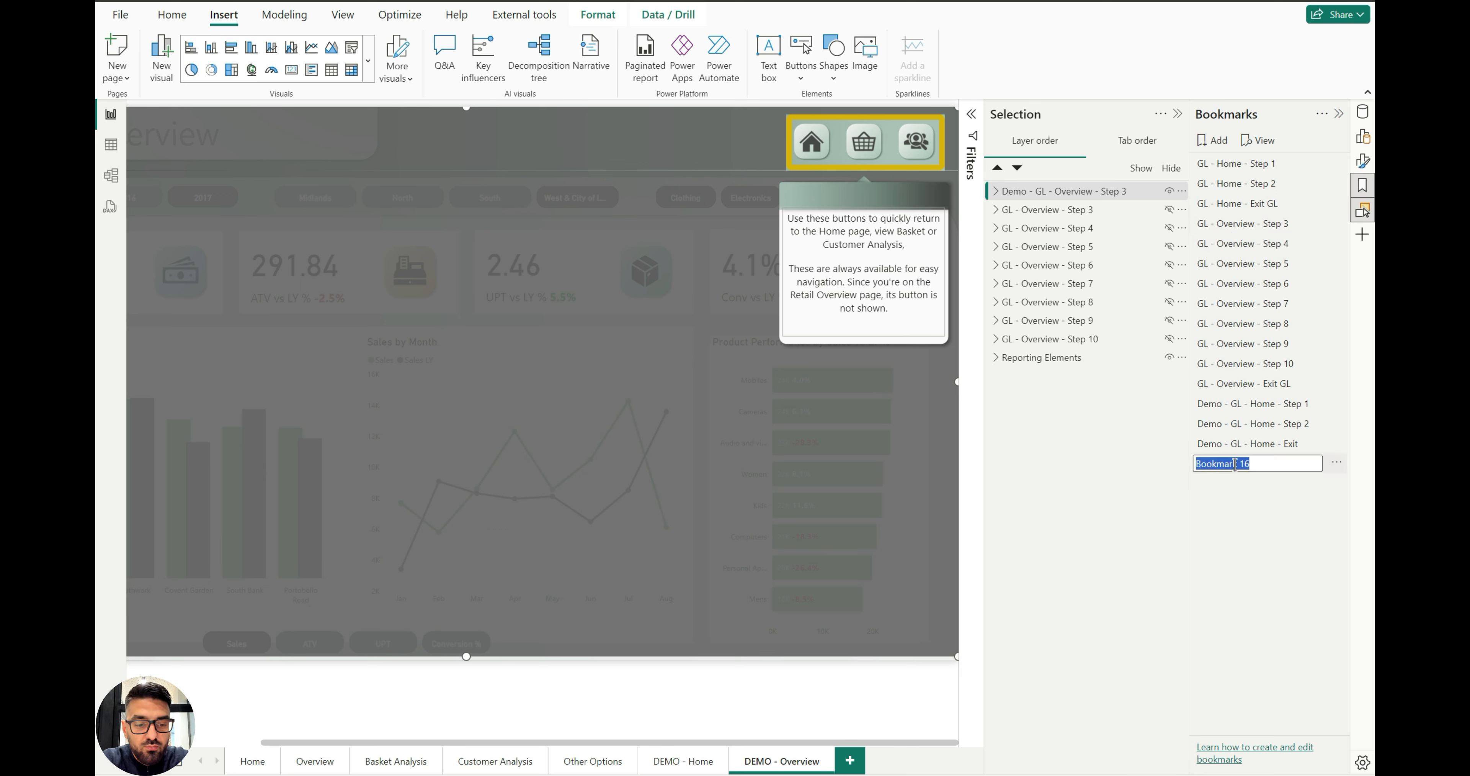
{"action": "type", "text": "Demo - GL - Overvie"}
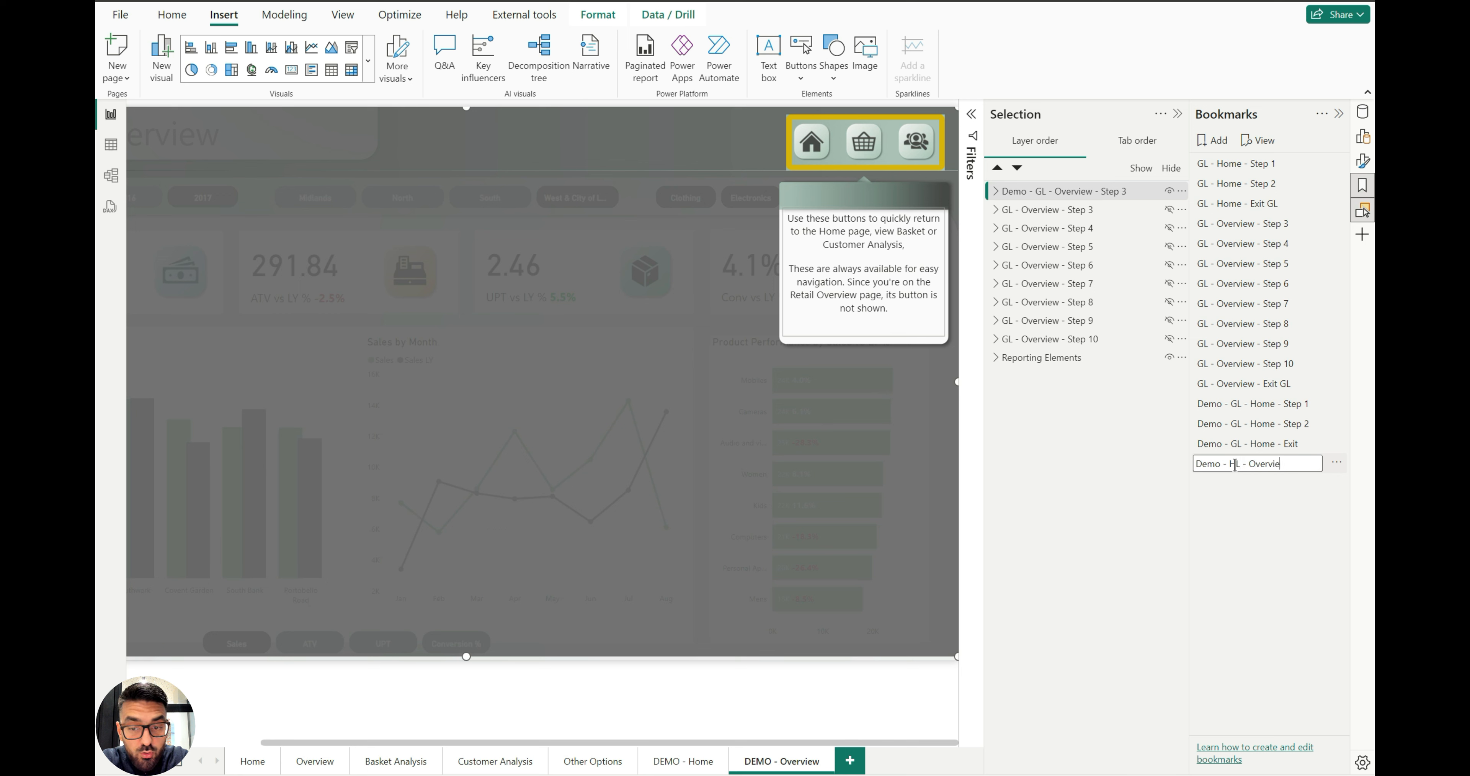
{"action": "type", "text": "w - Step 3"}
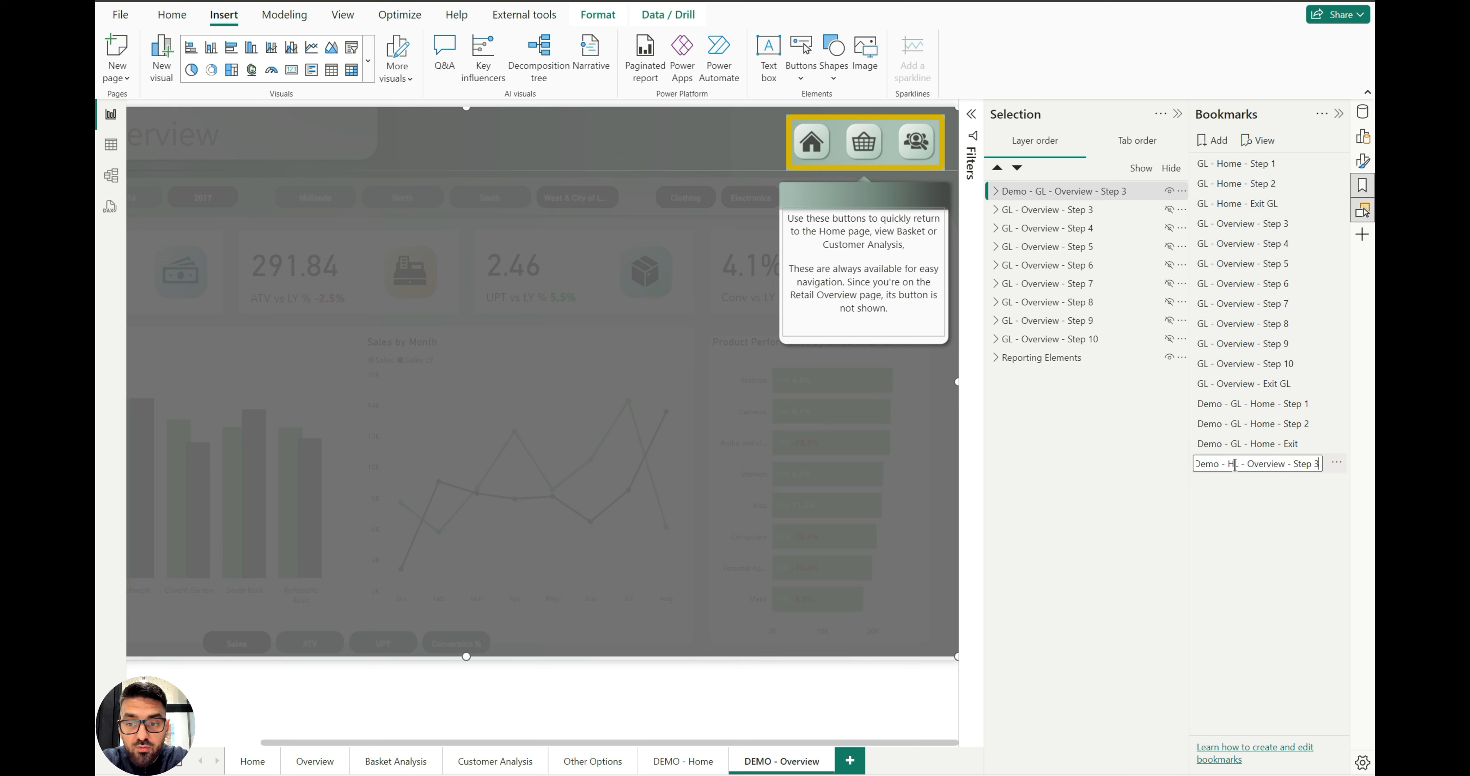
{"action": "key", "text": "Return"}
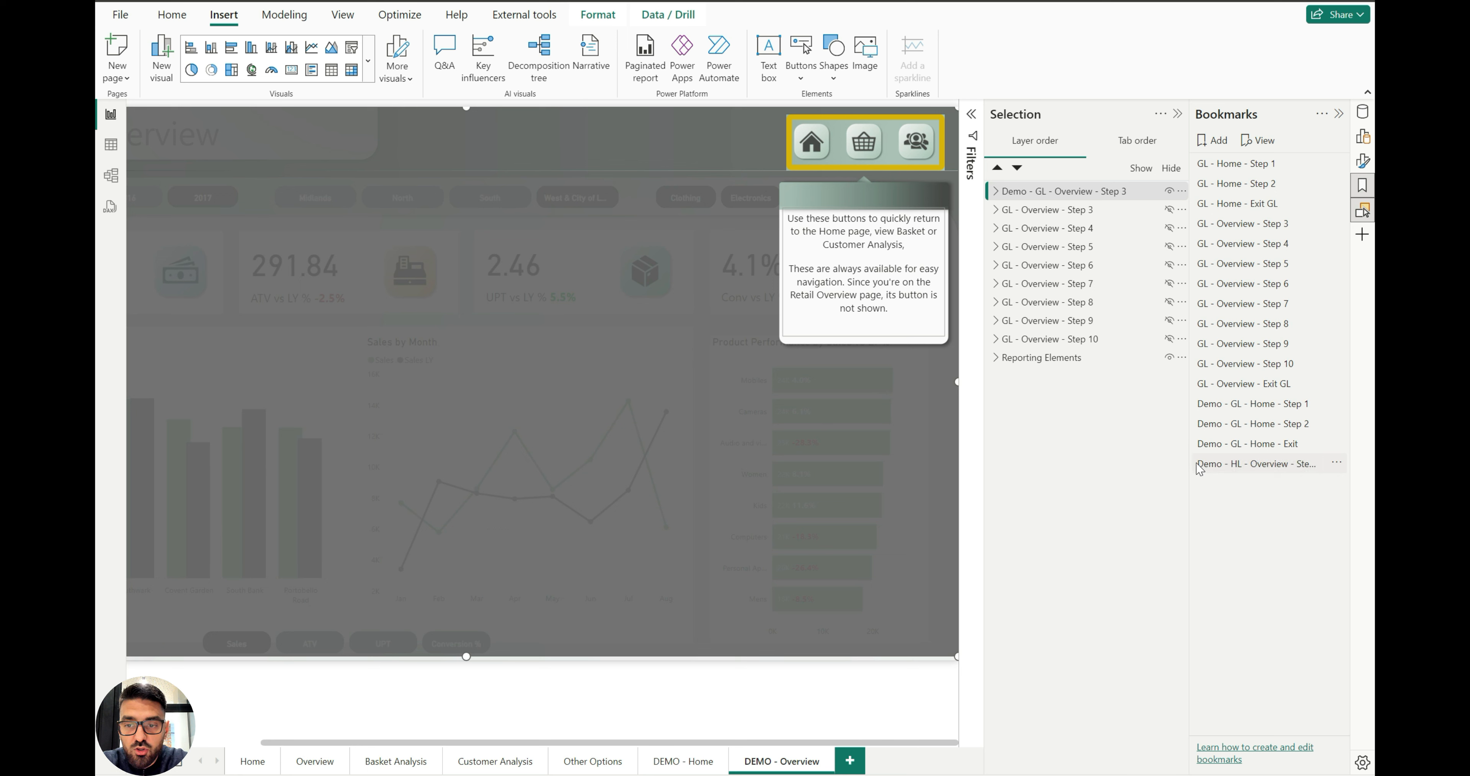
{"action": "double_click", "coordinate": [1232, 463]}
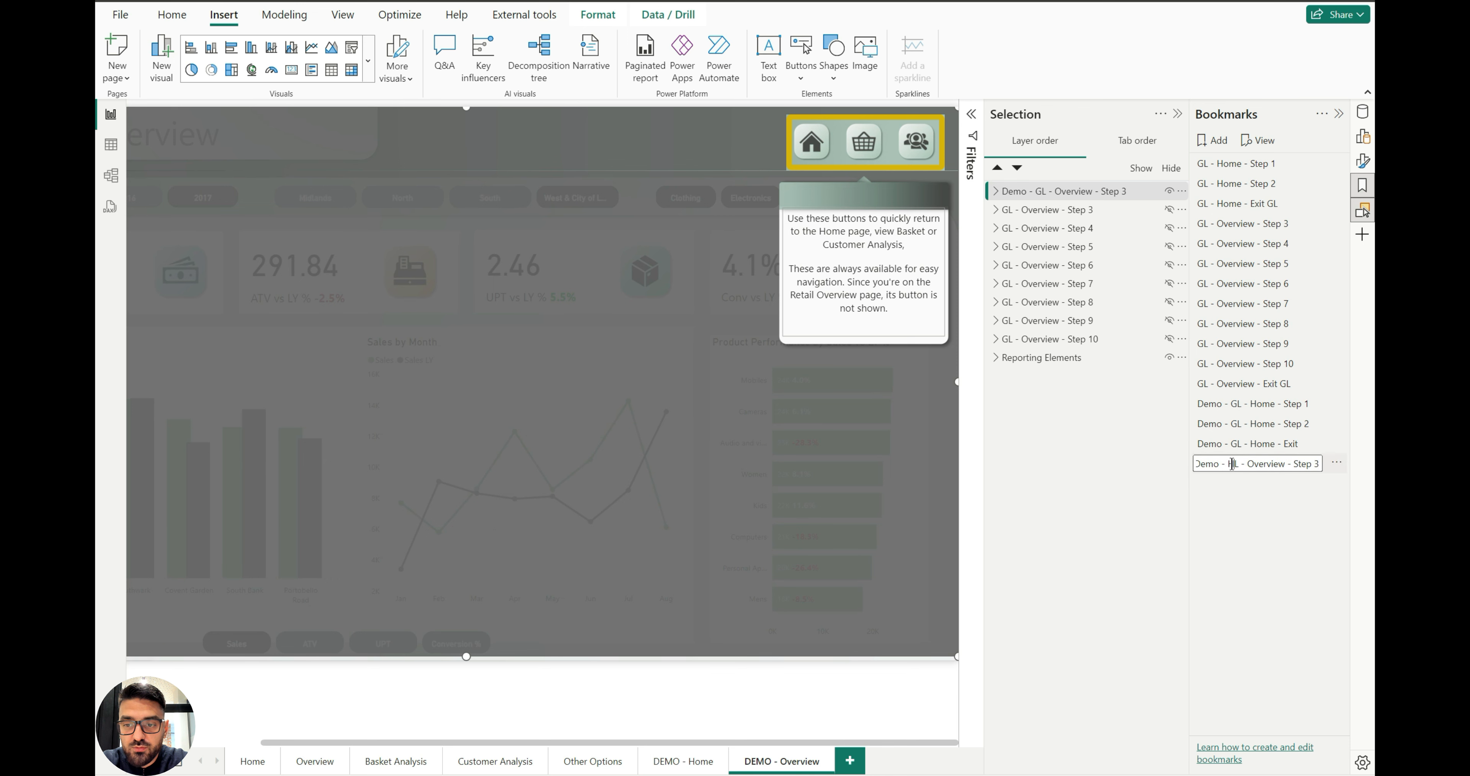
{"action": "key", "text": "BackSpace"}
{"action": "type", "text": "G"}
{"action": "key", "text": "Return"}
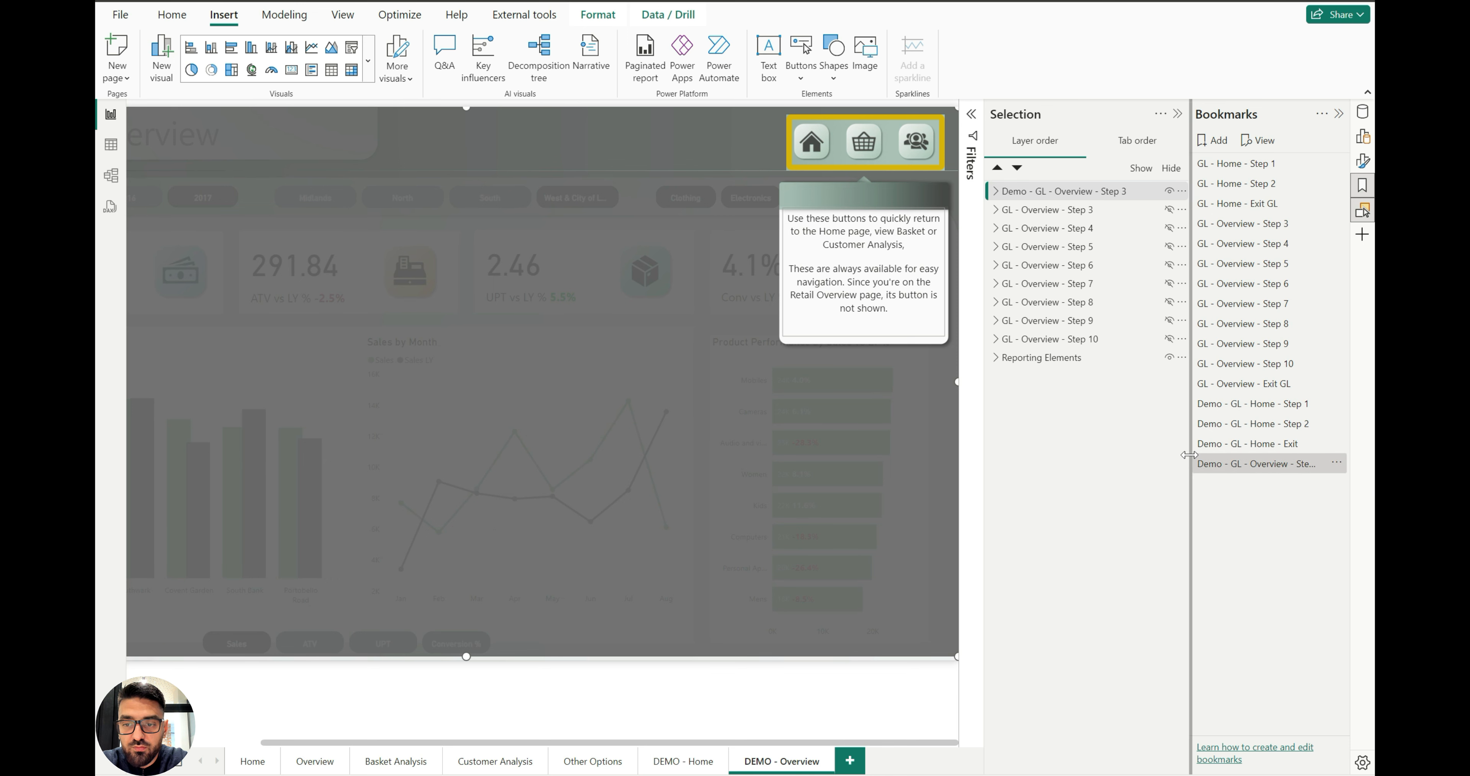
{"action": "left_click_drag", "start_coordinate": [1189, 455], "coordinate": [1114, 455]}
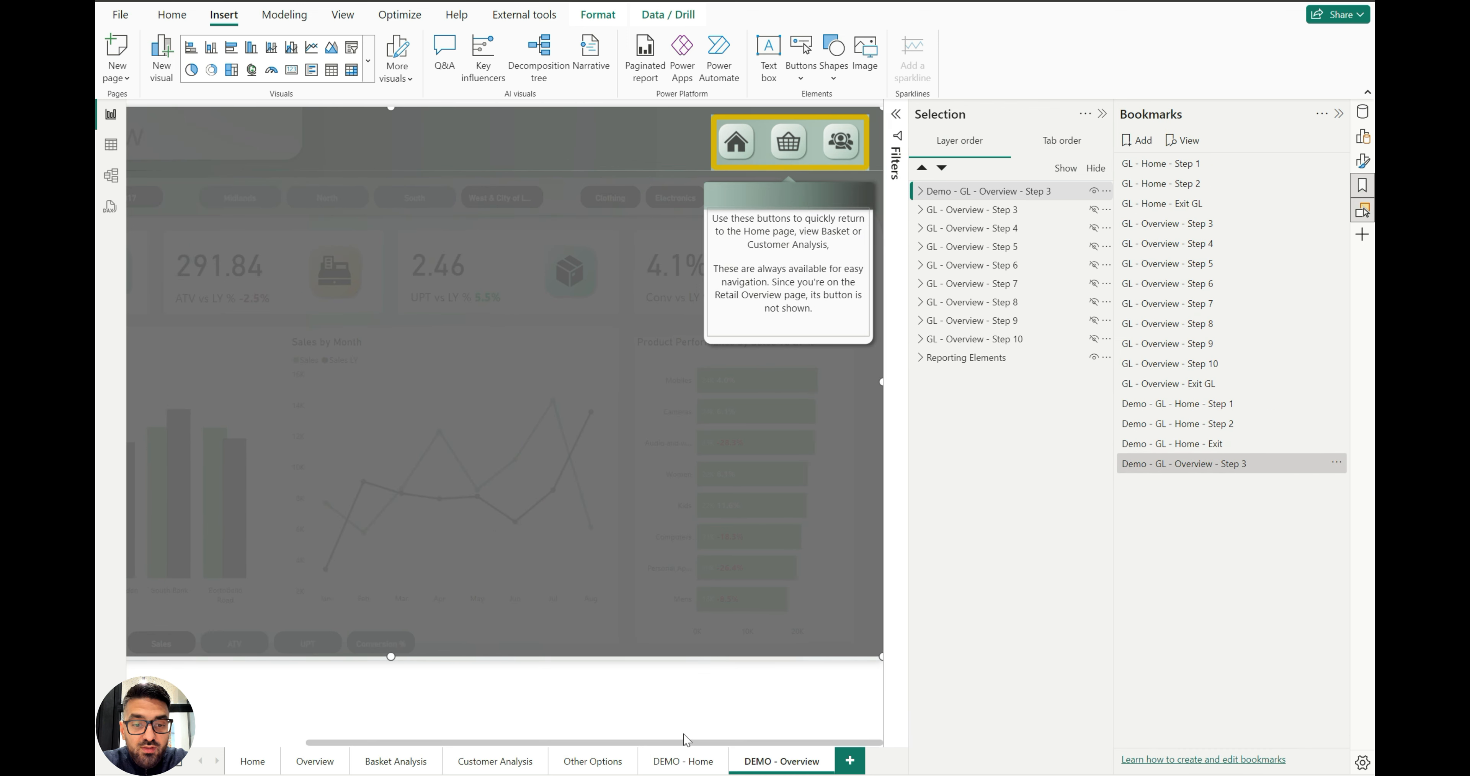
Set the forward arrow in the DEMO - Home pop-up to the bookmark Demo - GL - Overview - Step 3 and test it
{"action": "left_click", "coordinate": [691, 764]}
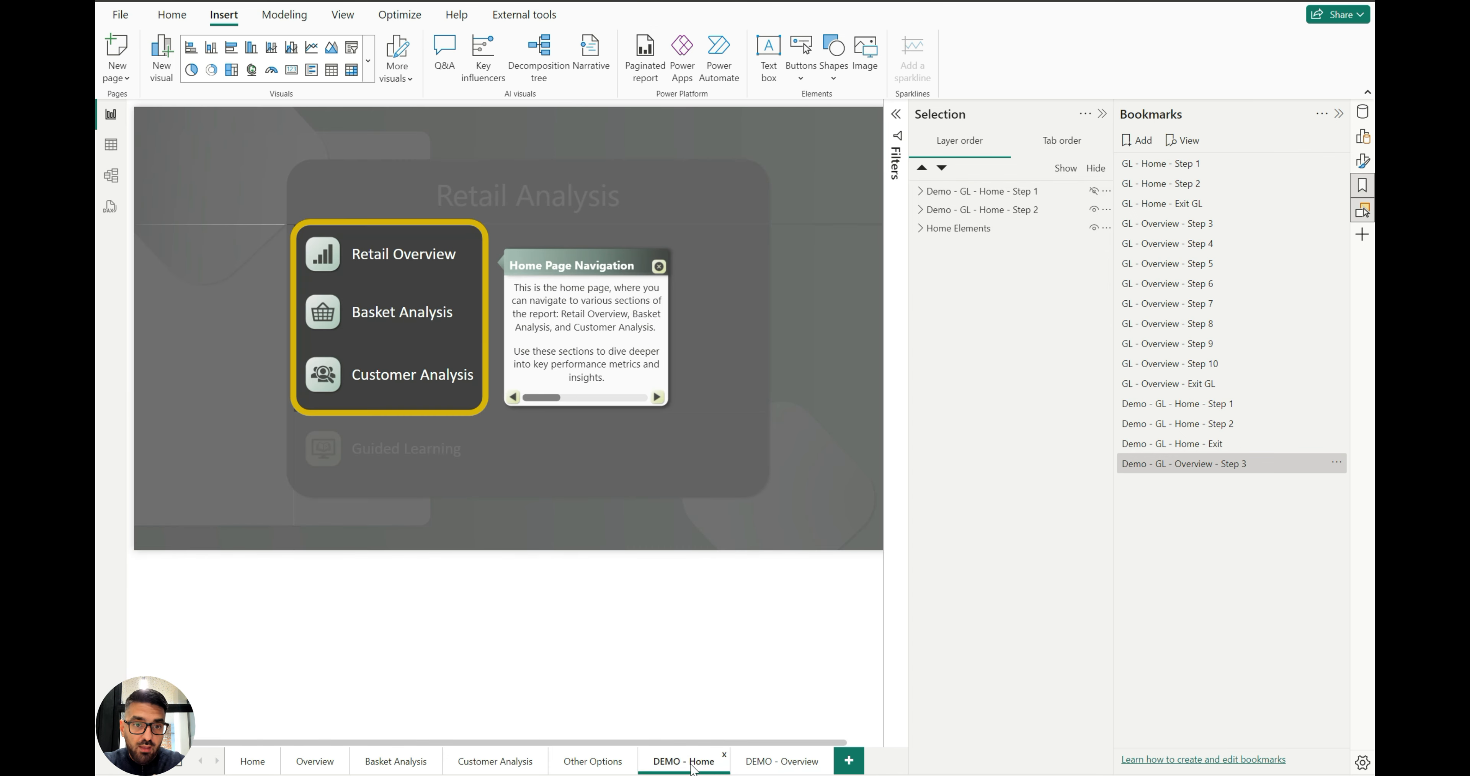
{"action": "left_click", "coordinate": [658, 402]}
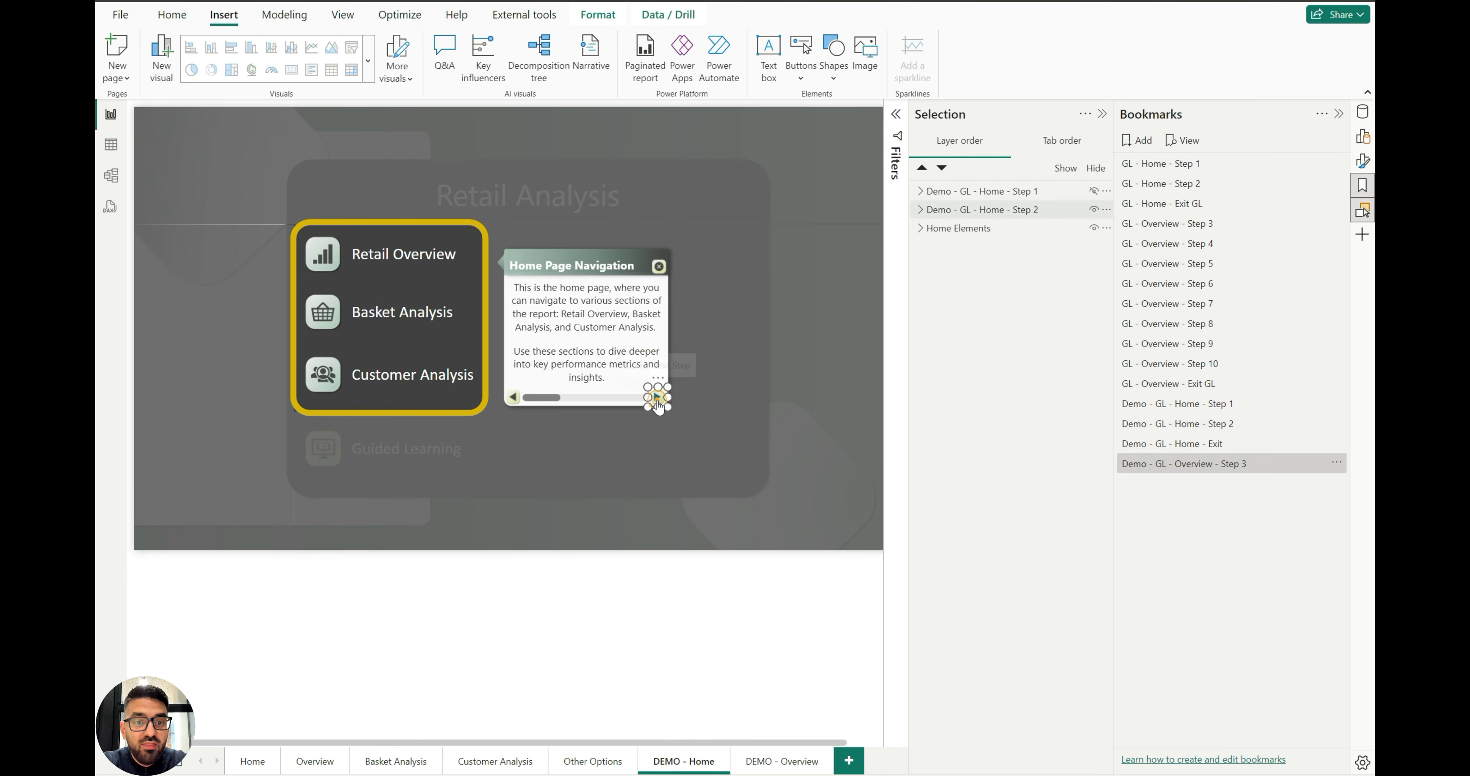
{"action": "left_click", "coordinate": [1339, 113]}
{"action": "left_click", "coordinate": [1339, 114]}
{"action": "left_click", "coordinate": [1369, 163]}
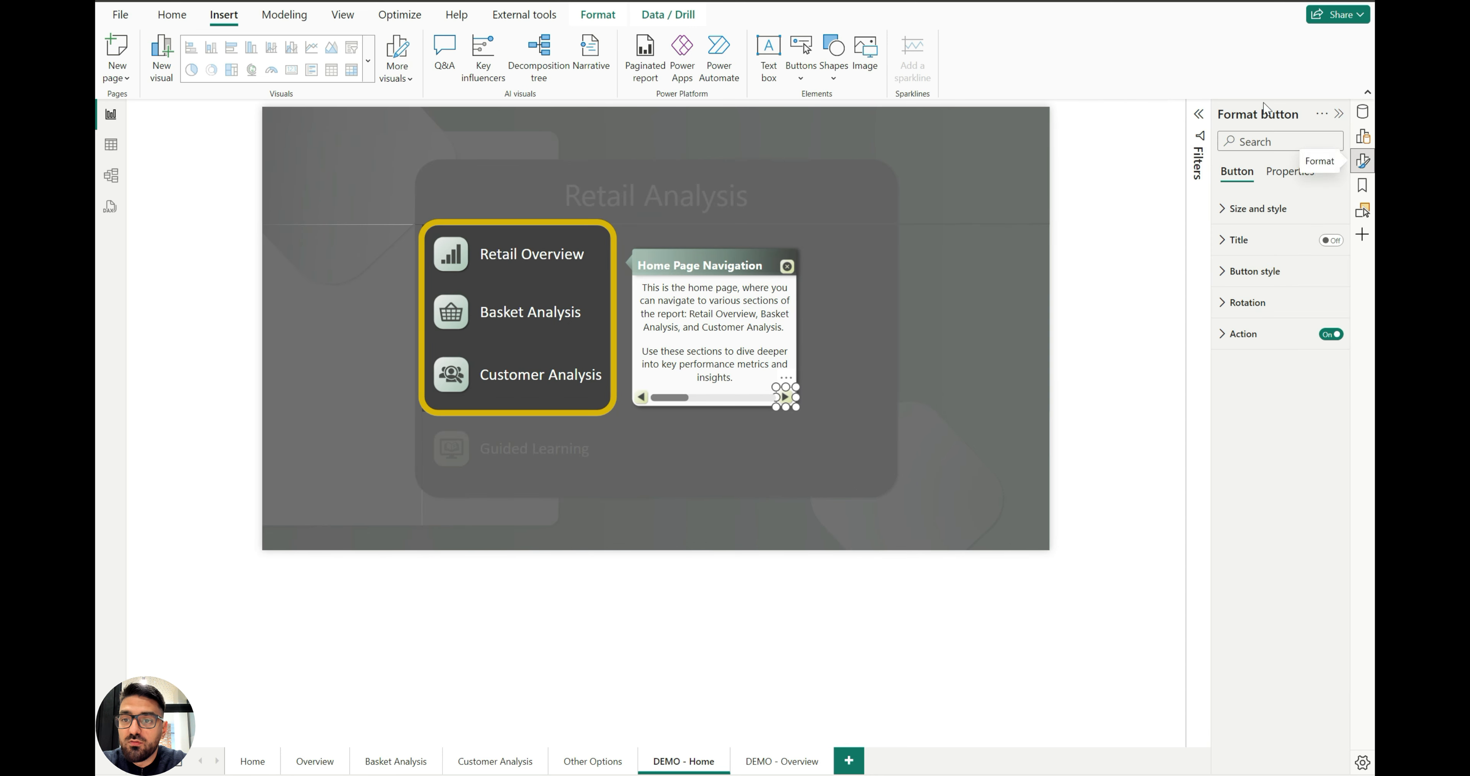
{"action": "left_click", "coordinate": [1245, 334]}
{"action": "left_click", "coordinate": [1272, 451]}
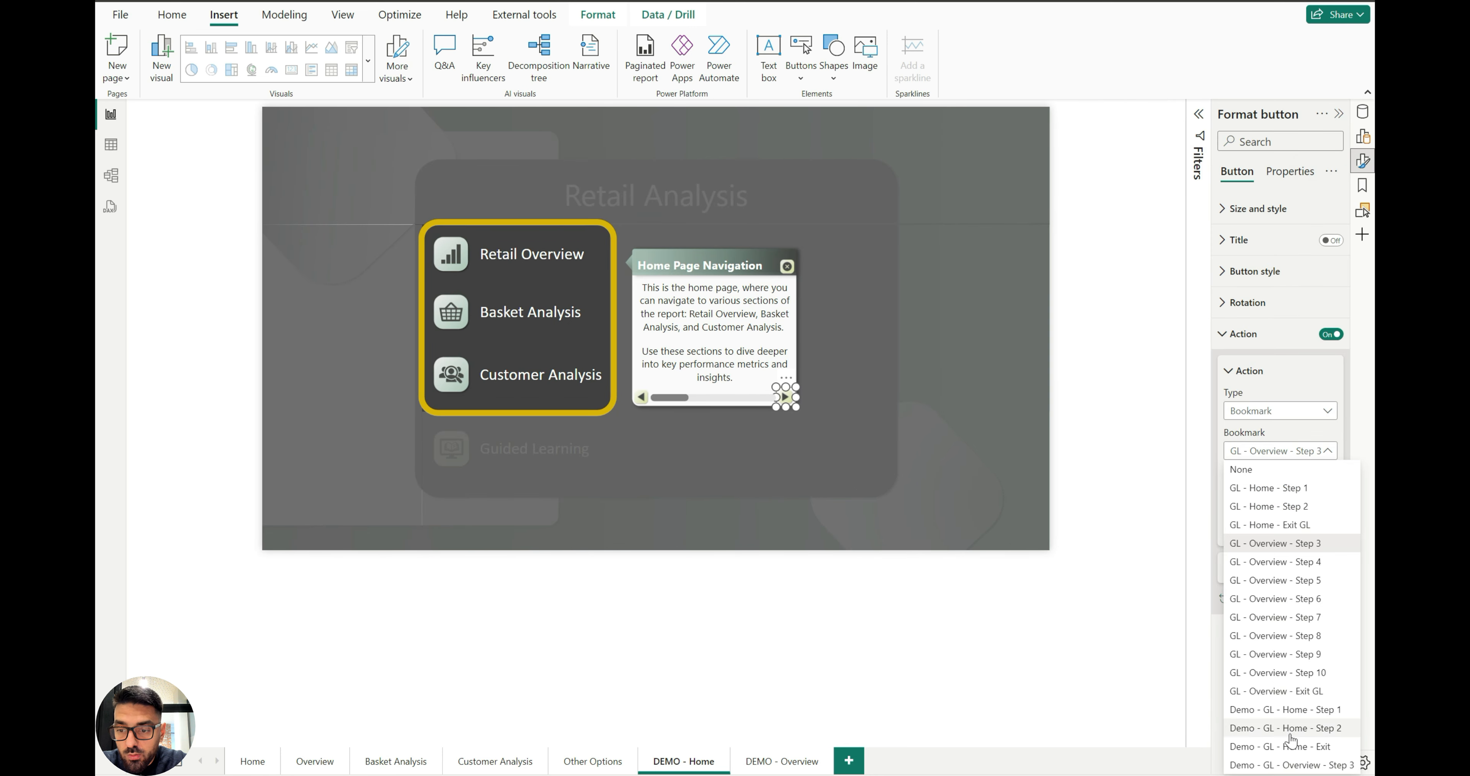
{"action": "left_click", "coordinate": [1273, 753]}
{"action": "left_click", "coordinate": [830, 406]}
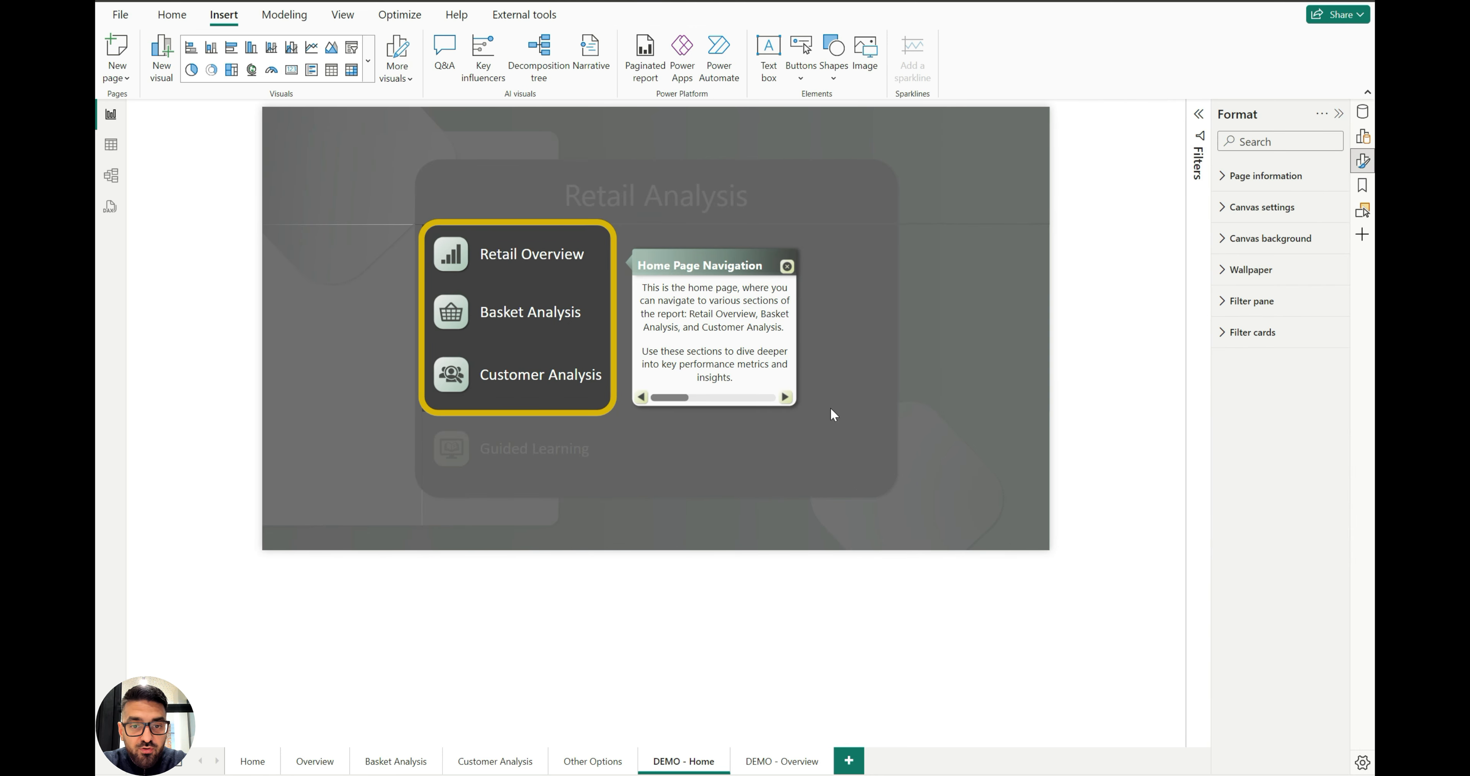
{"action": "left_click", "coordinate": [787, 398], "text": "ctrl"}
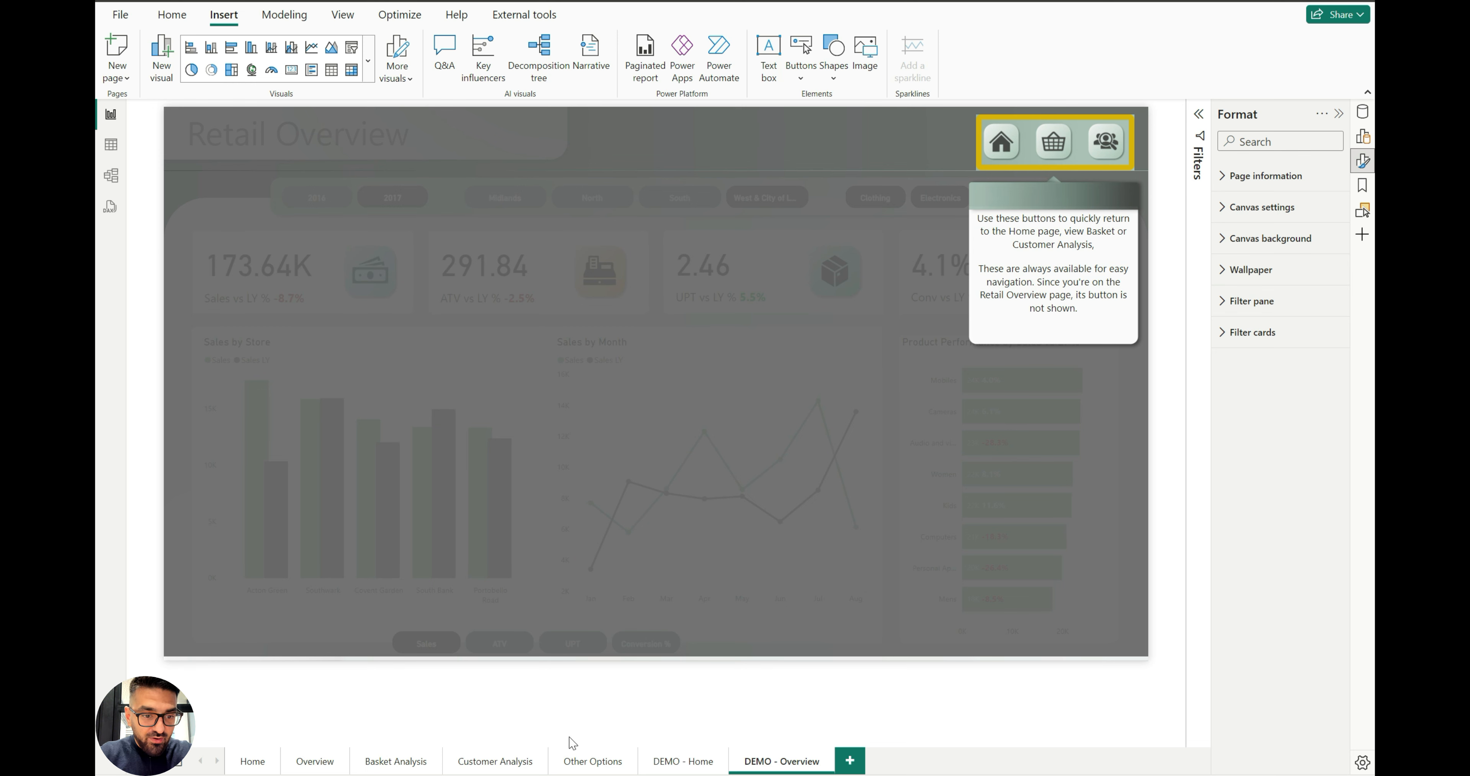
Advance the Overview page's guided learning from Navigation Buttons through Slicer Panel to the KPI: Sales pop-up
{"action": "left_click", "coordinate": [315, 760]}
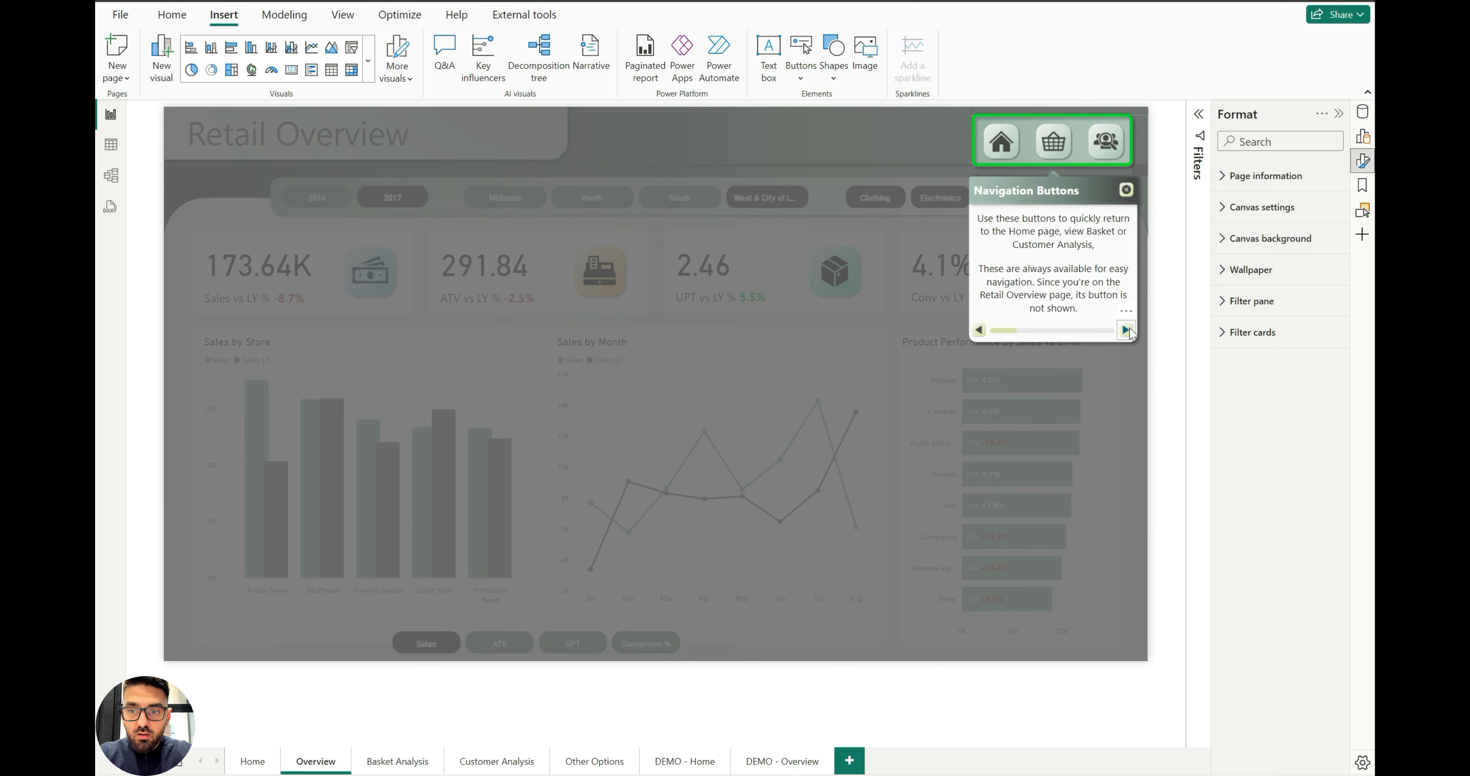
{"action": "left_click", "coordinate": [1126, 329]}
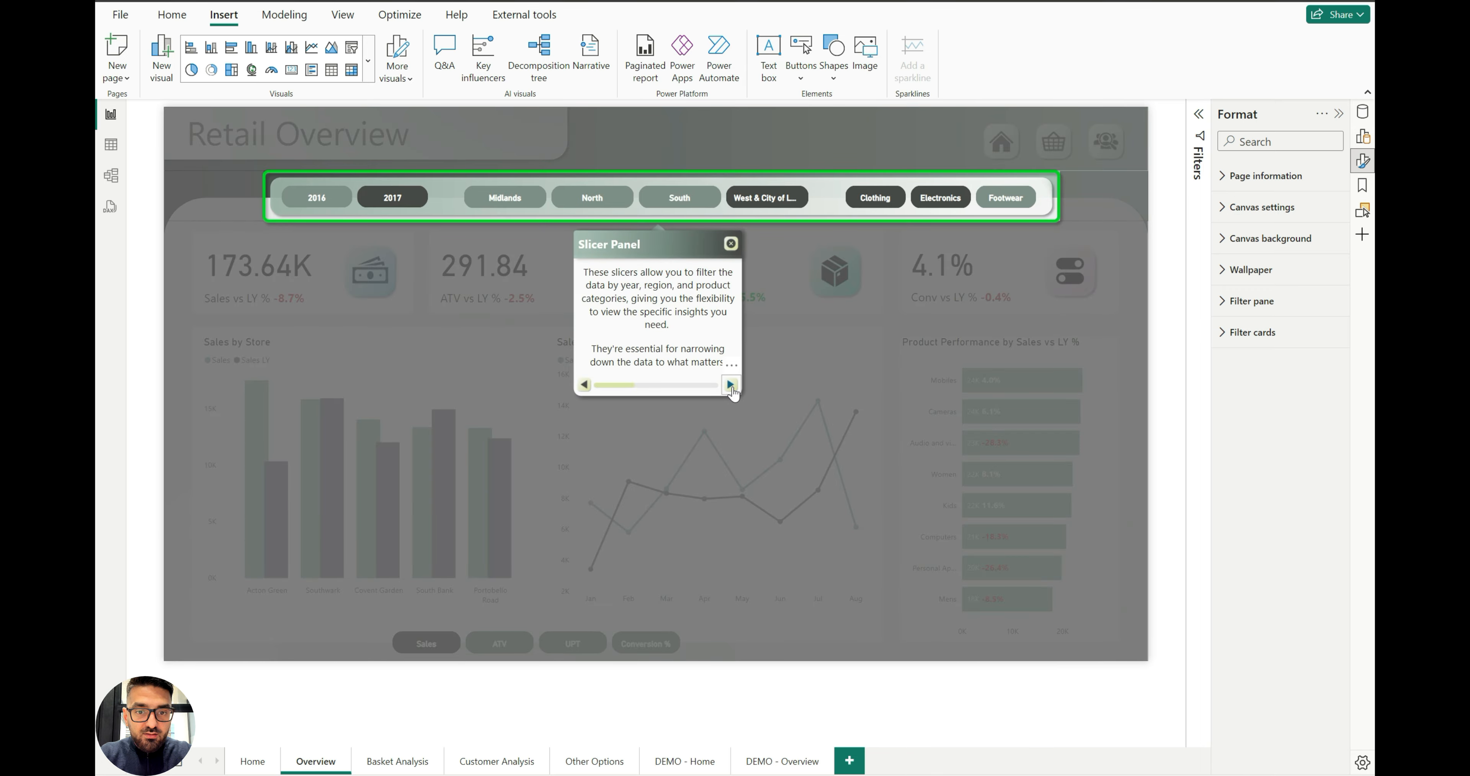
{"action": "left_click", "coordinate": [731, 386]}
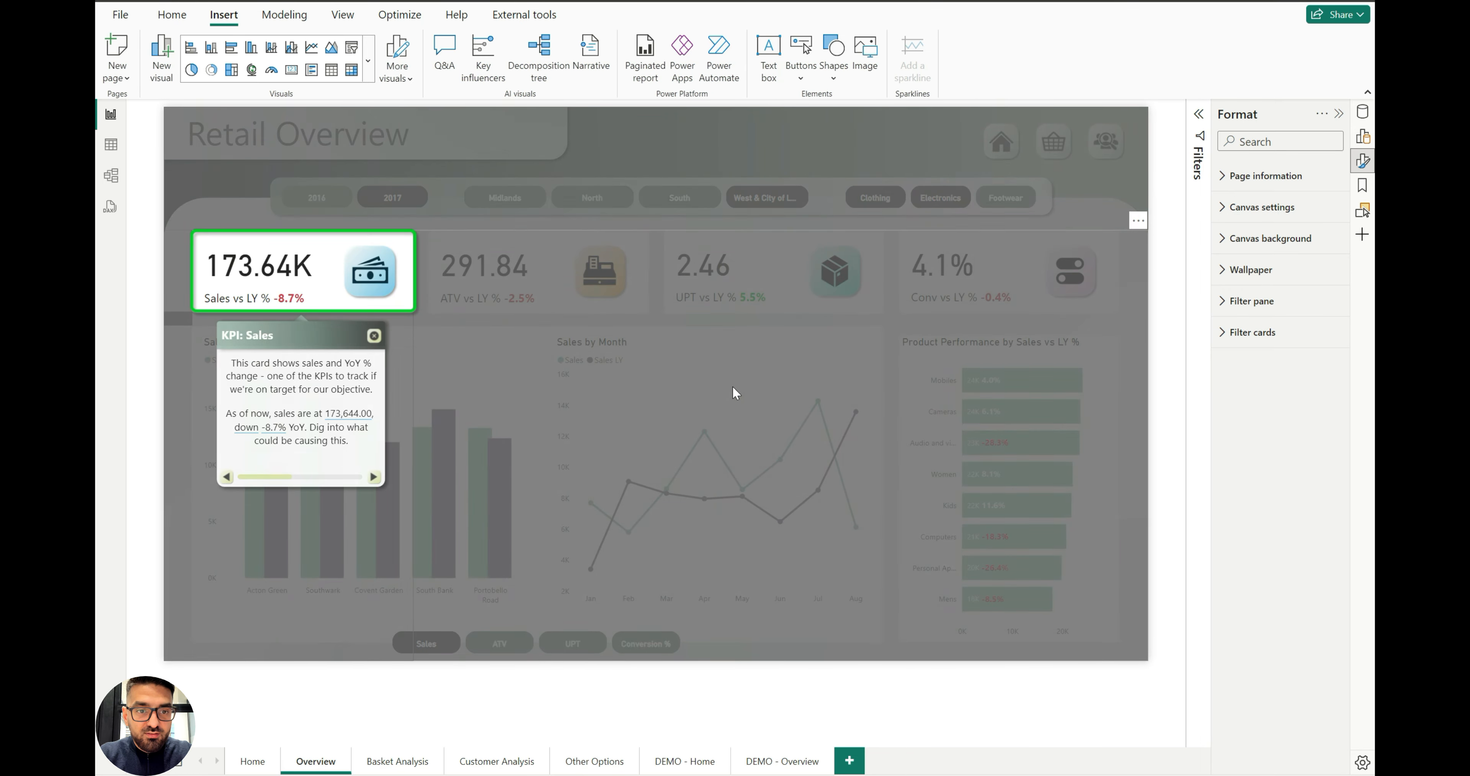
Examine the dynamic value, custom narrative and value review options of the KPI: Sales description text box
{"action": "left_click", "coordinate": [293, 389]}
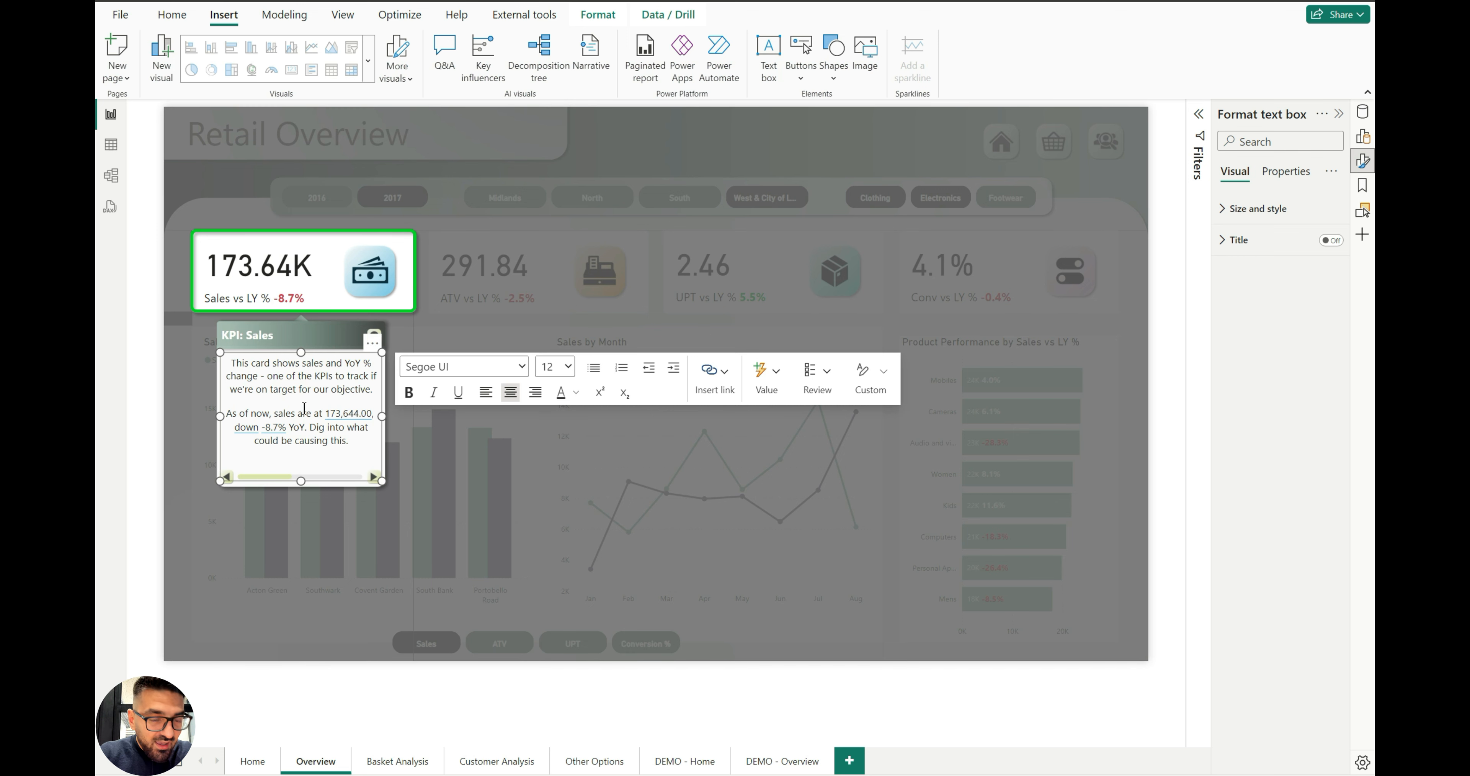
{"action": "left_click", "coordinate": [306, 402]}
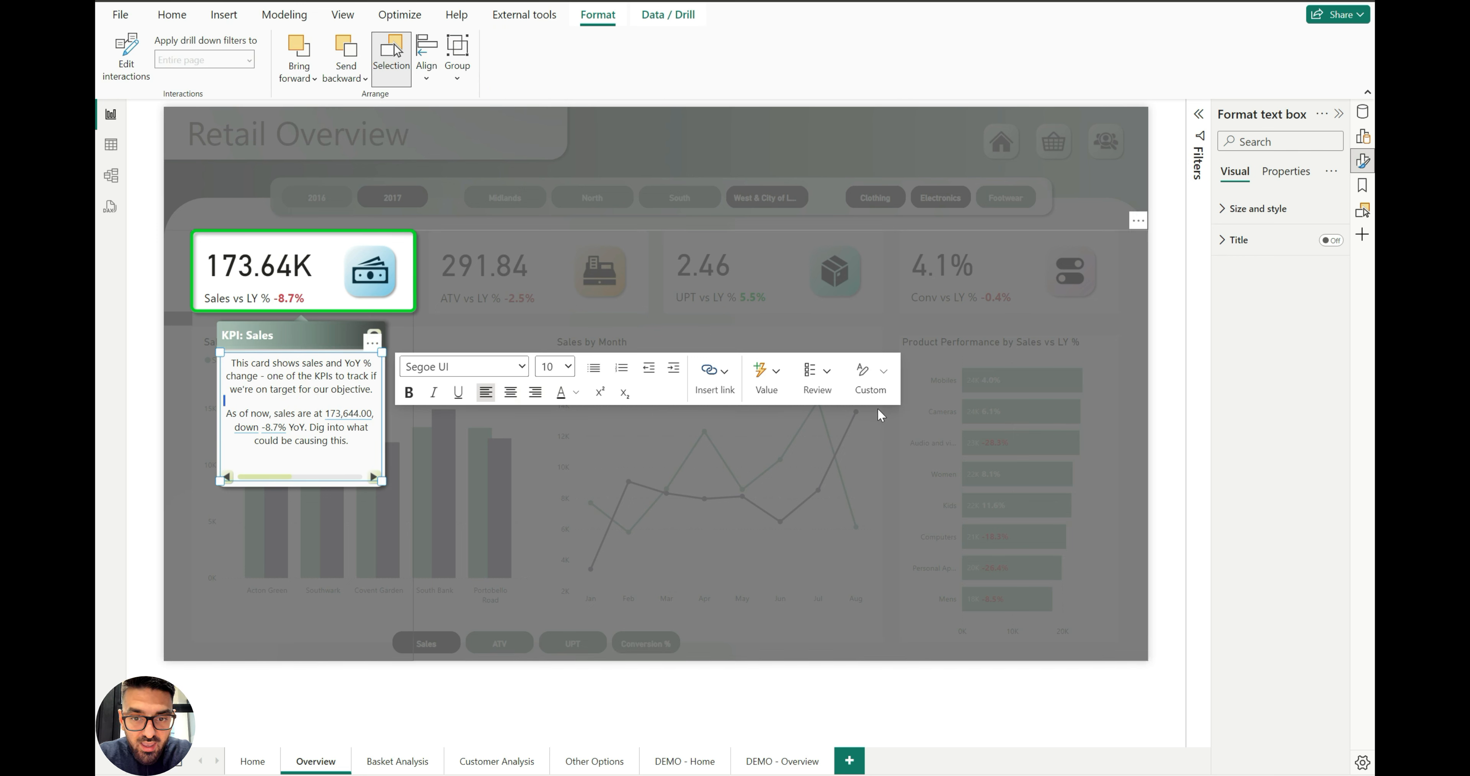
{"action": "left_click", "coordinate": [763, 376]}
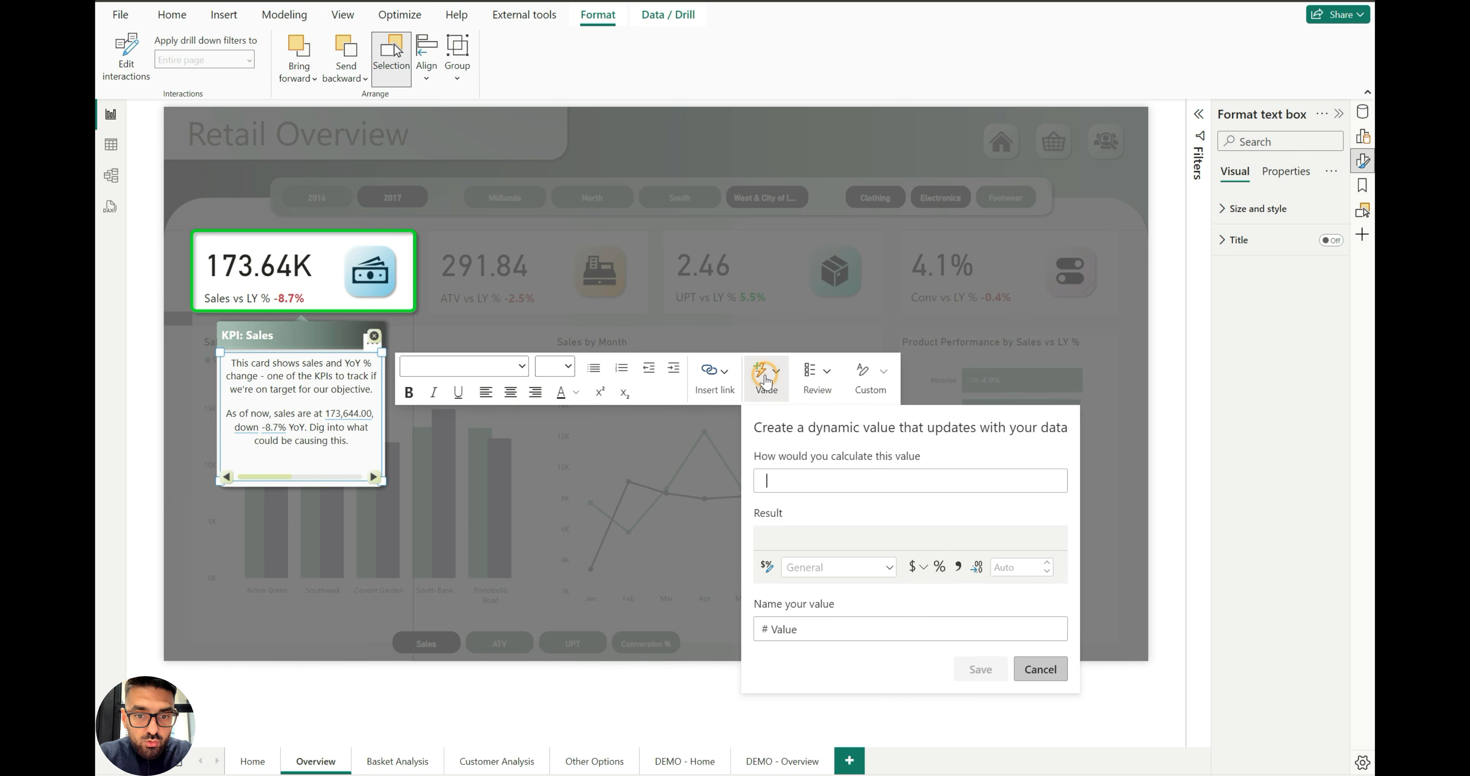
{"action": "left_click", "coordinate": [877, 381]}
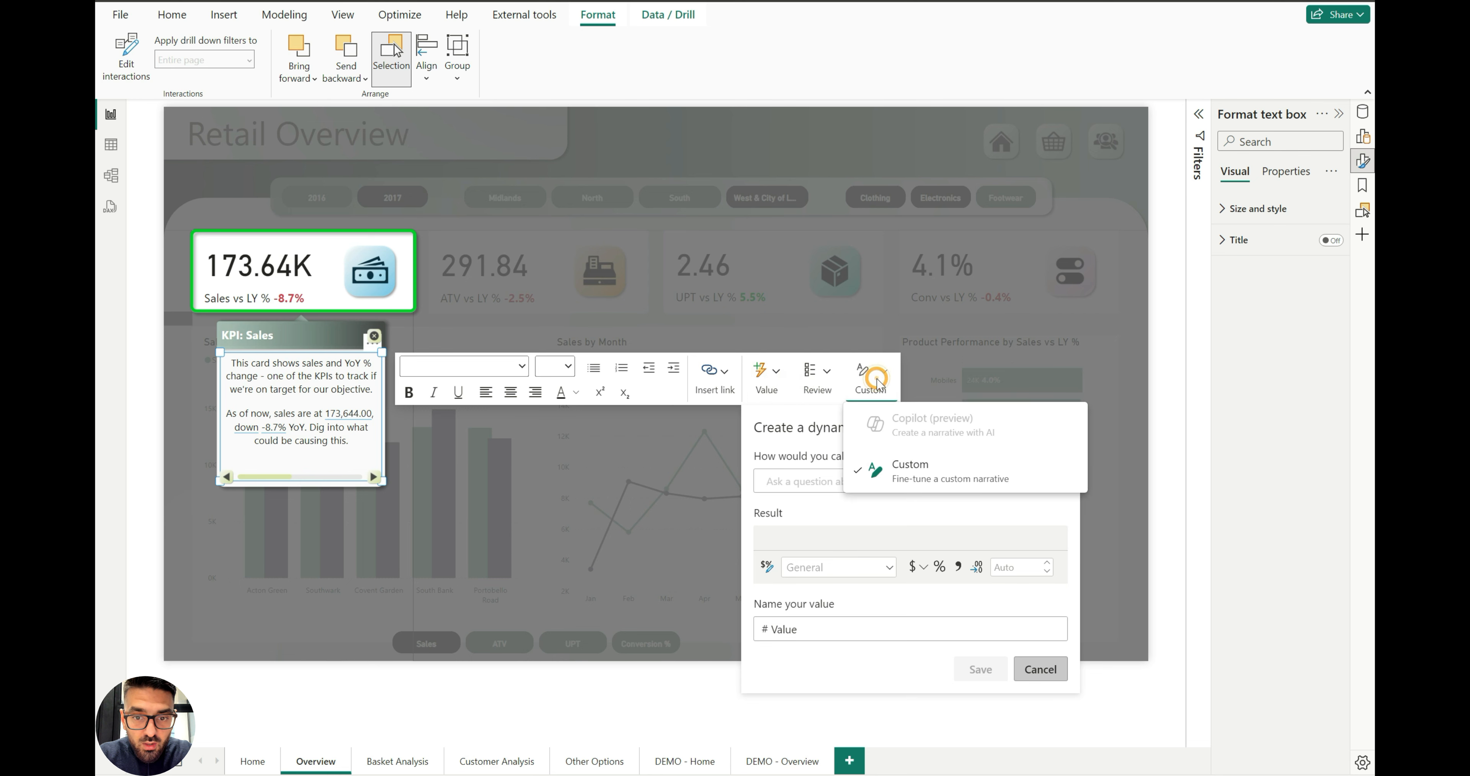
{"action": "left_click", "coordinate": [877, 380]}
{"action": "left_click", "coordinate": [815, 373]}
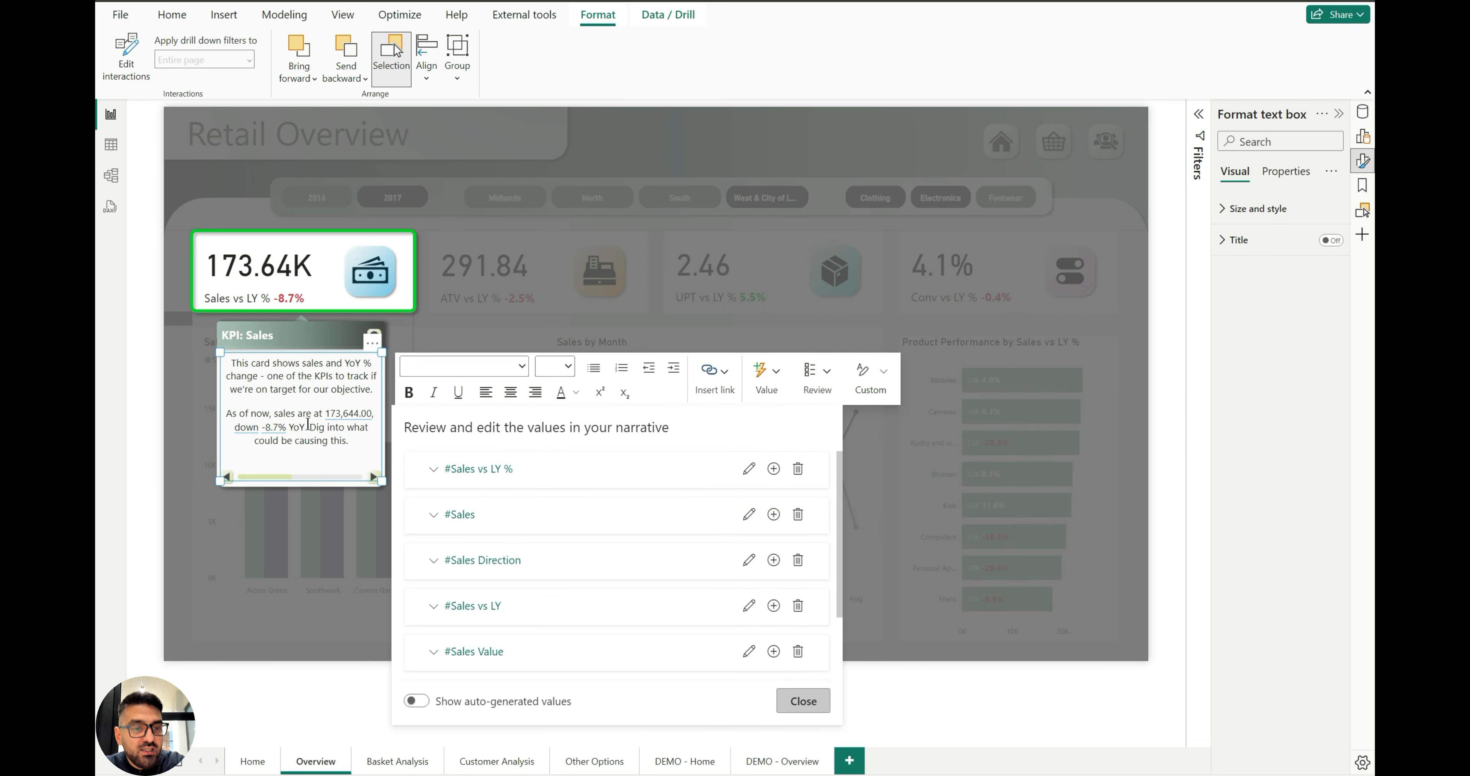
Inspect the definitions of the sales, direction and percentage dynamic values in the KPI: Sales description, then select the pop-up's title
{"action": "left_click", "coordinate": [305, 420]}
{"action": "left_click", "coordinate": [350, 414]}
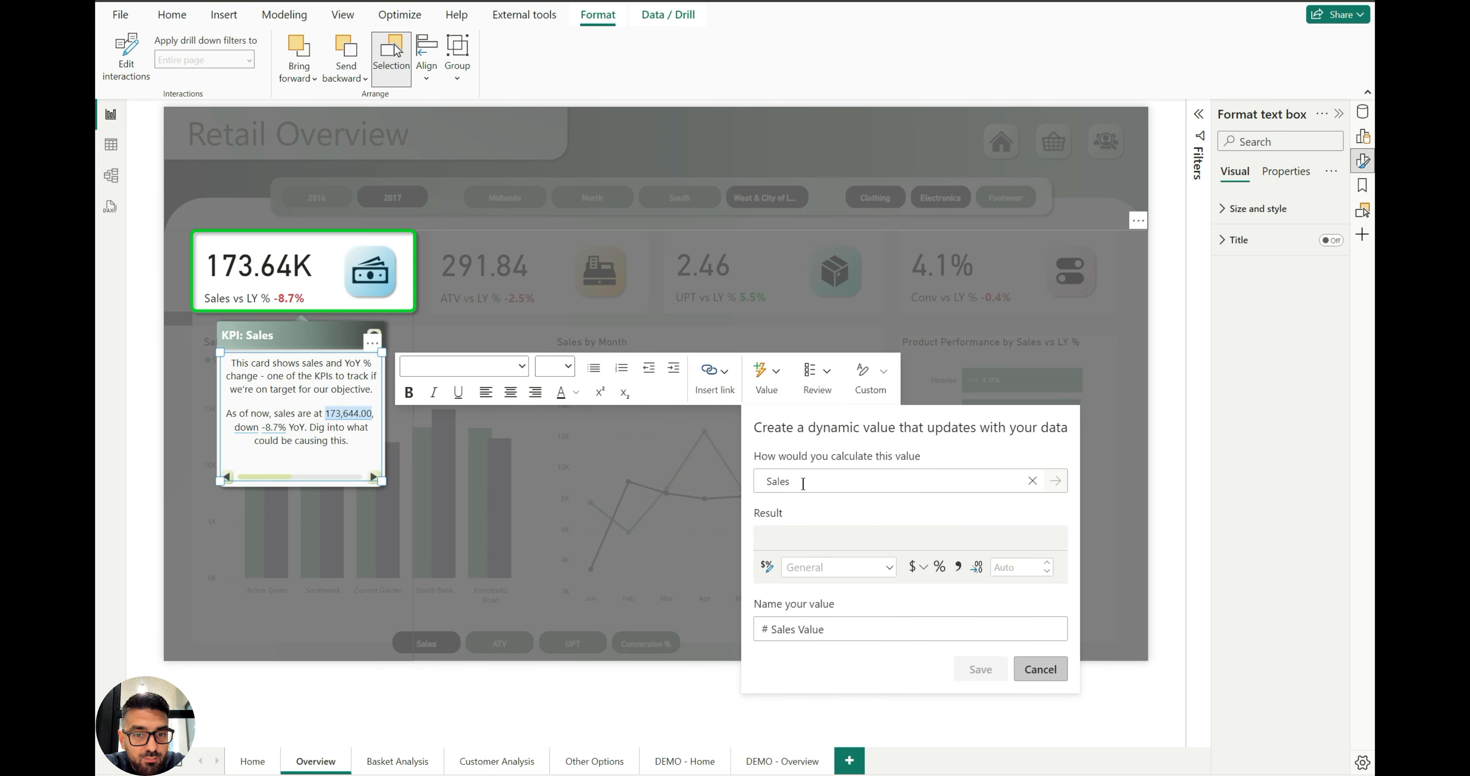
{"action": "left_click", "coordinate": [245, 428]}
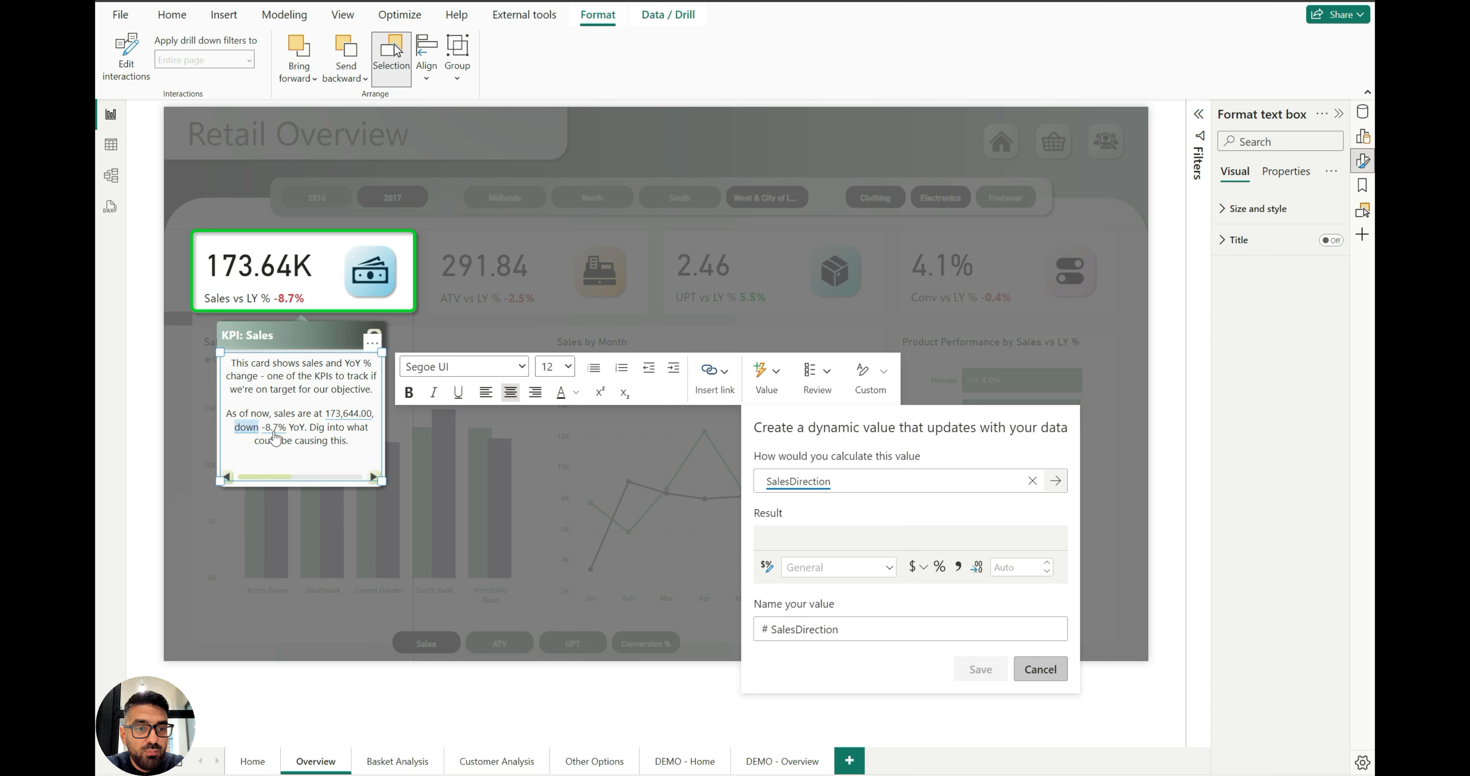
{"action": "left_click", "coordinate": [274, 429]}
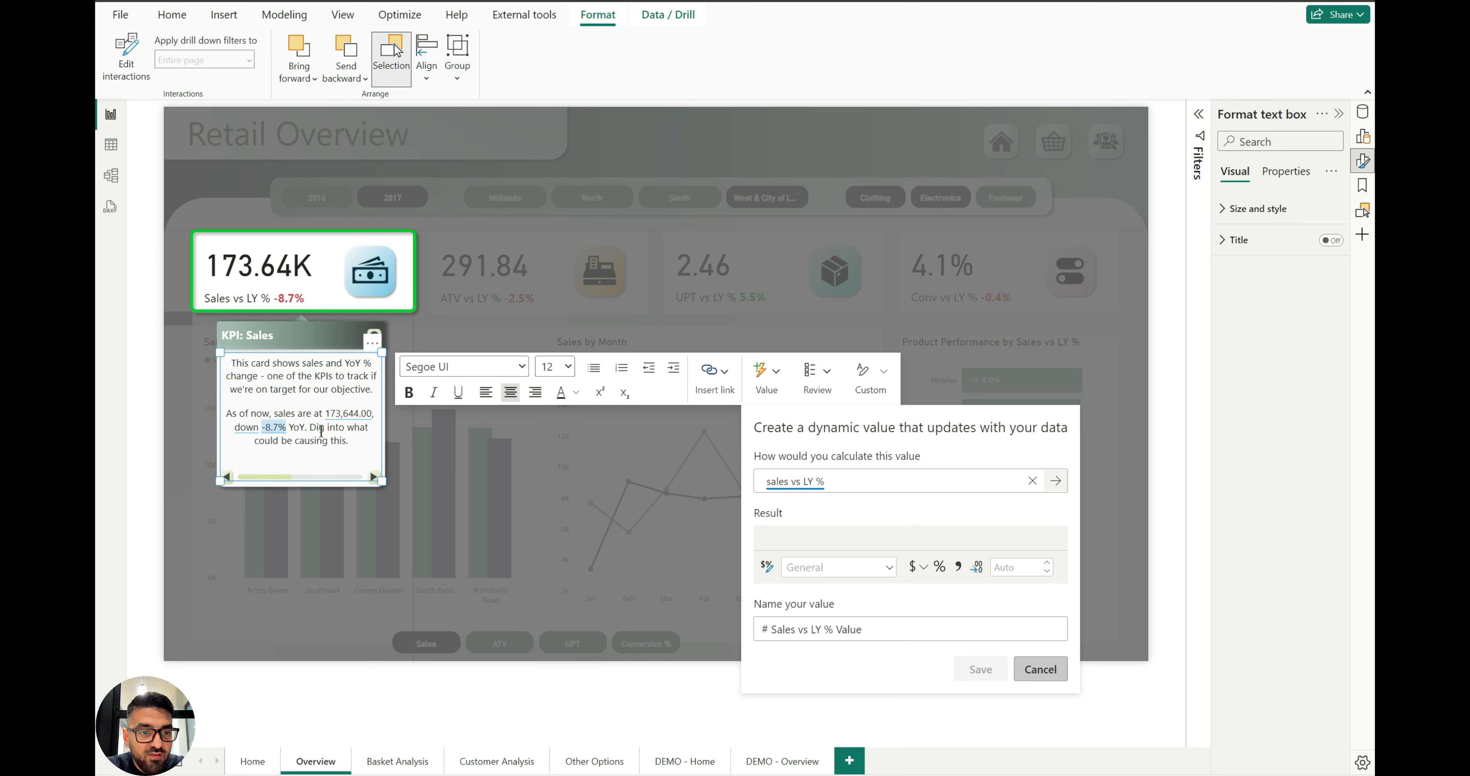
{"action": "left_click", "coordinate": [254, 401]}
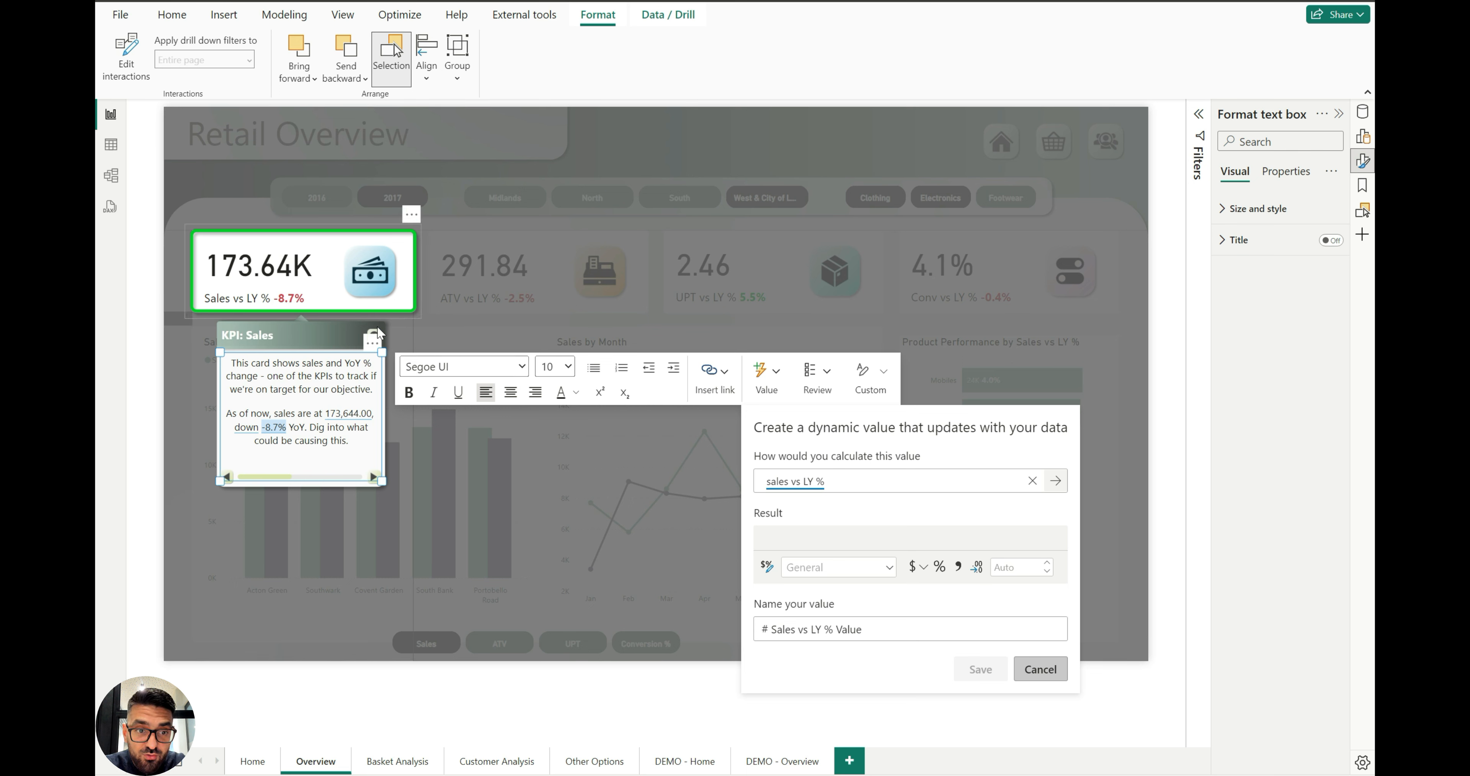
{"action": "triple_click", "coordinate": [302, 335]}
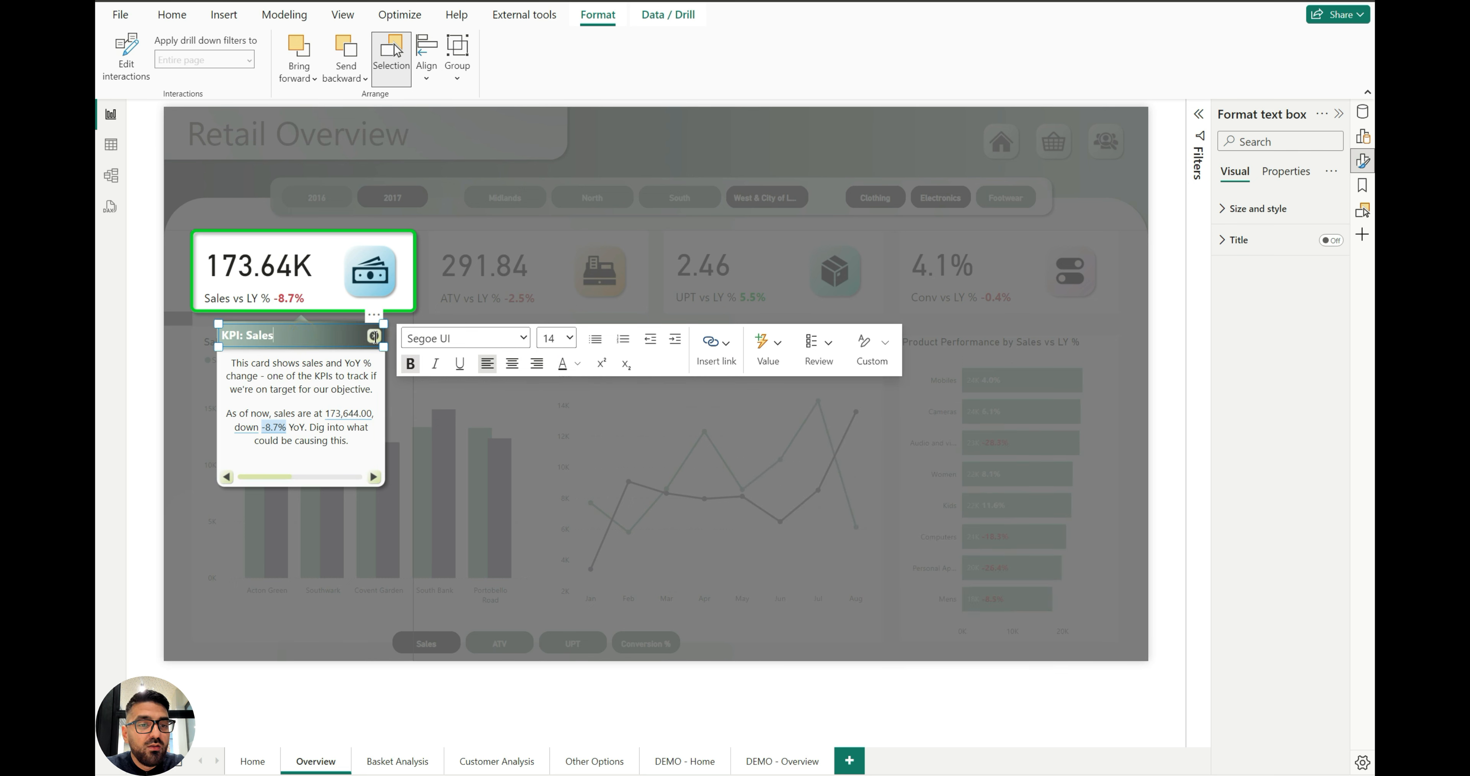
Deselect the KPI: Sales pop-up's title and close the guided learning overlay on the Overview page
{"action": "left_click", "coordinate": [398, 479]}
{"action": "left_click", "coordinate": [389, 681]}
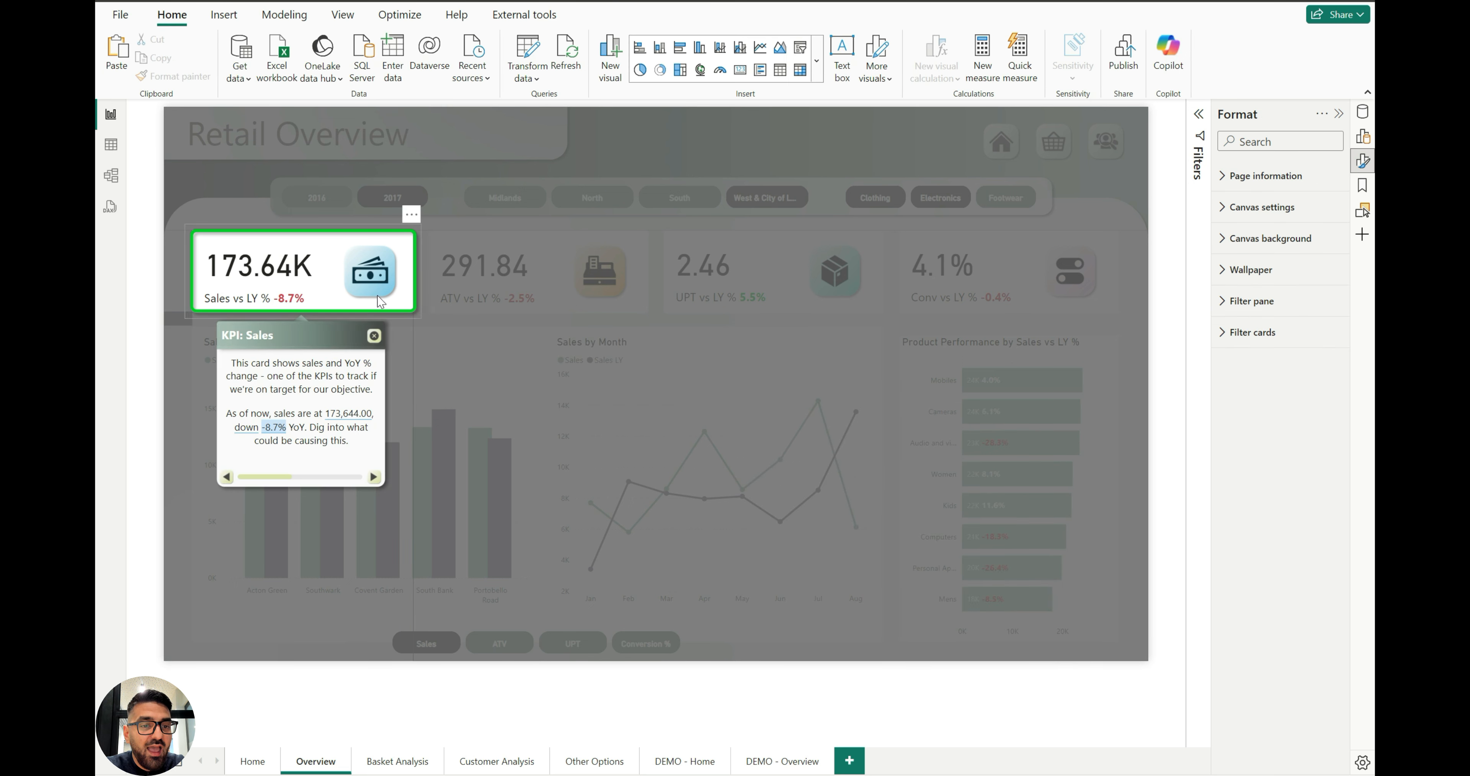
{"action": "left_click", "coordinate": [374, 335]}
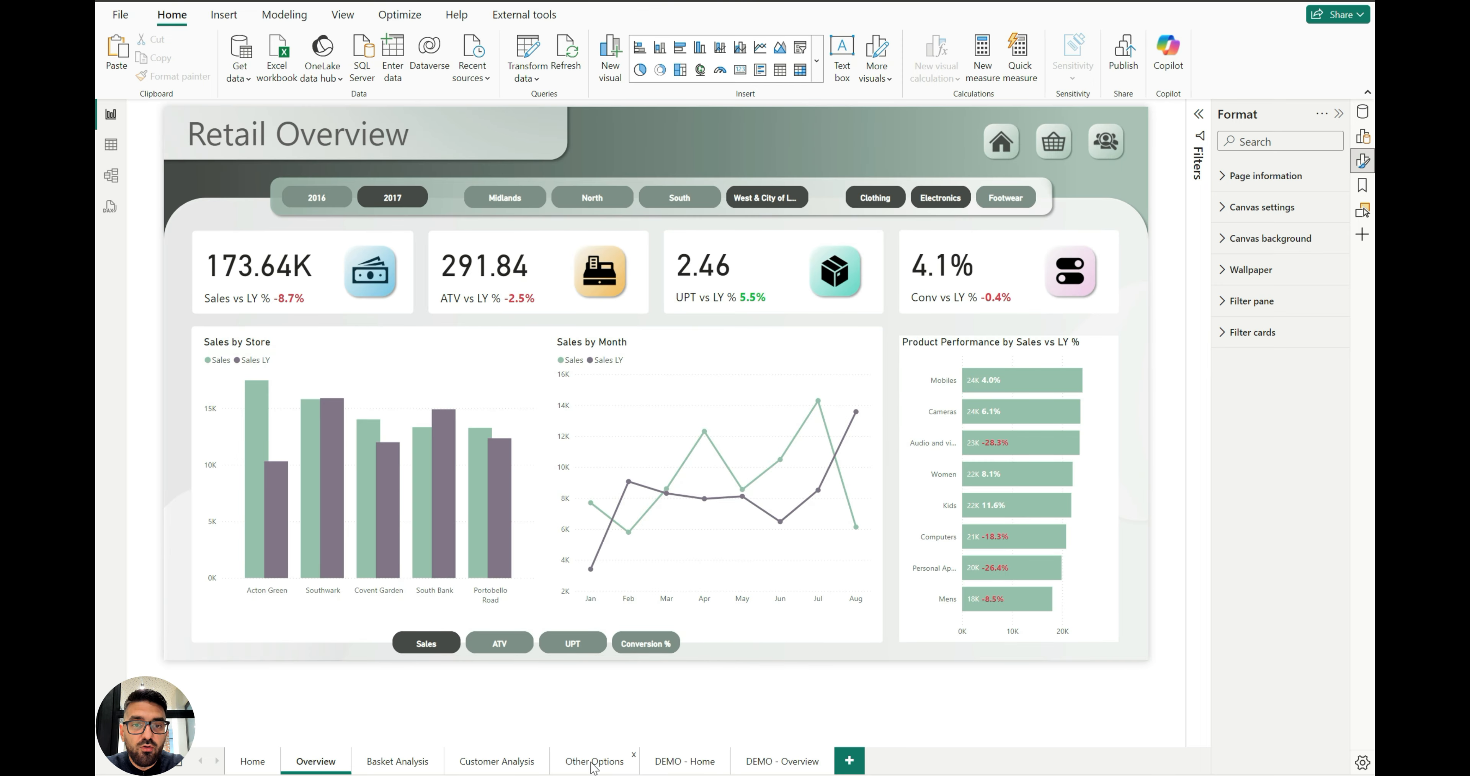
Open the Other Options page and examine the arrow buttons and progress bar of the upper alternative pop-up design
{"action": "left_click", "coordinate": [593, 762]}
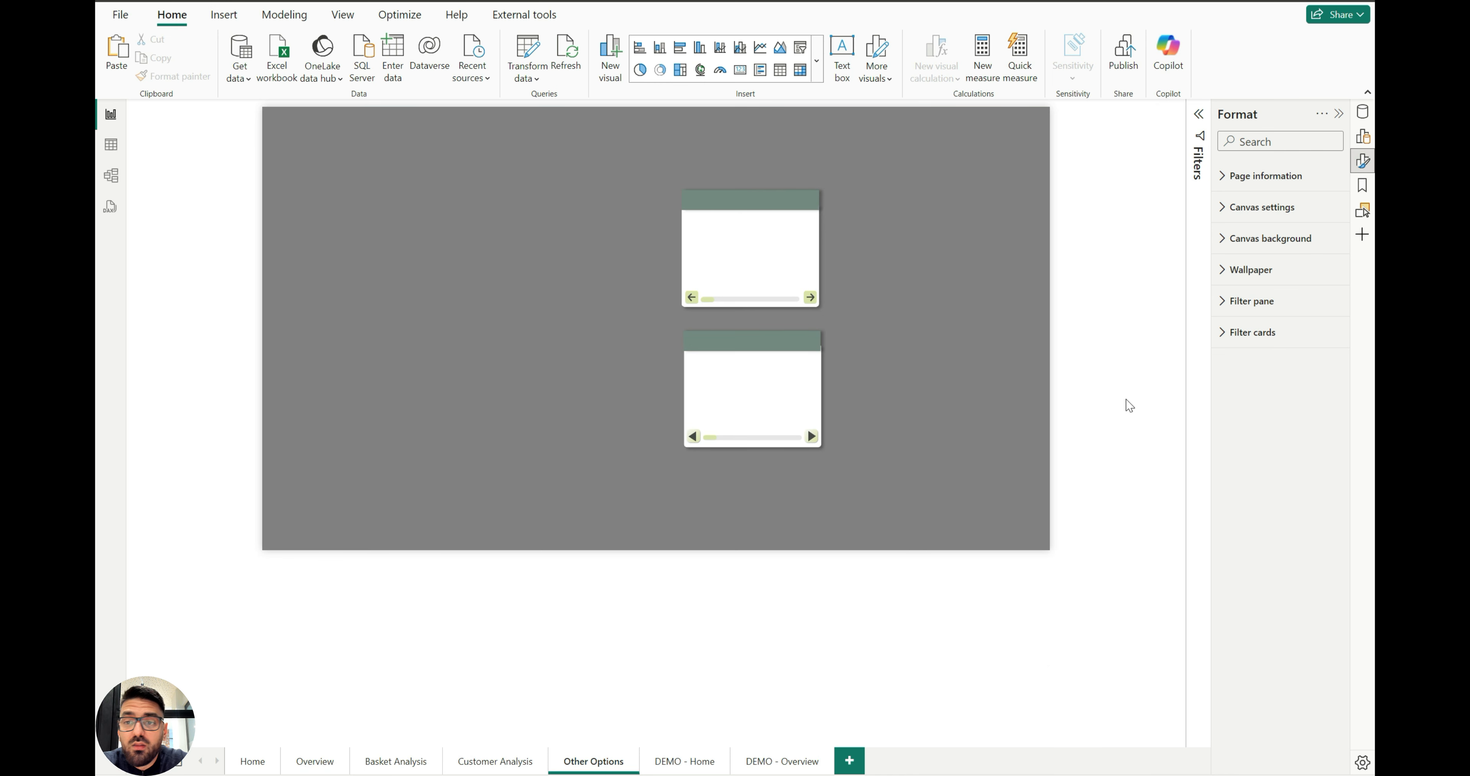
{"action": "left_click", "coordinate": [1339, 113]}
{"action": "scroll", "coordinate": [932, 338], "scroll_direction": "up", "scroll_amount": 3}
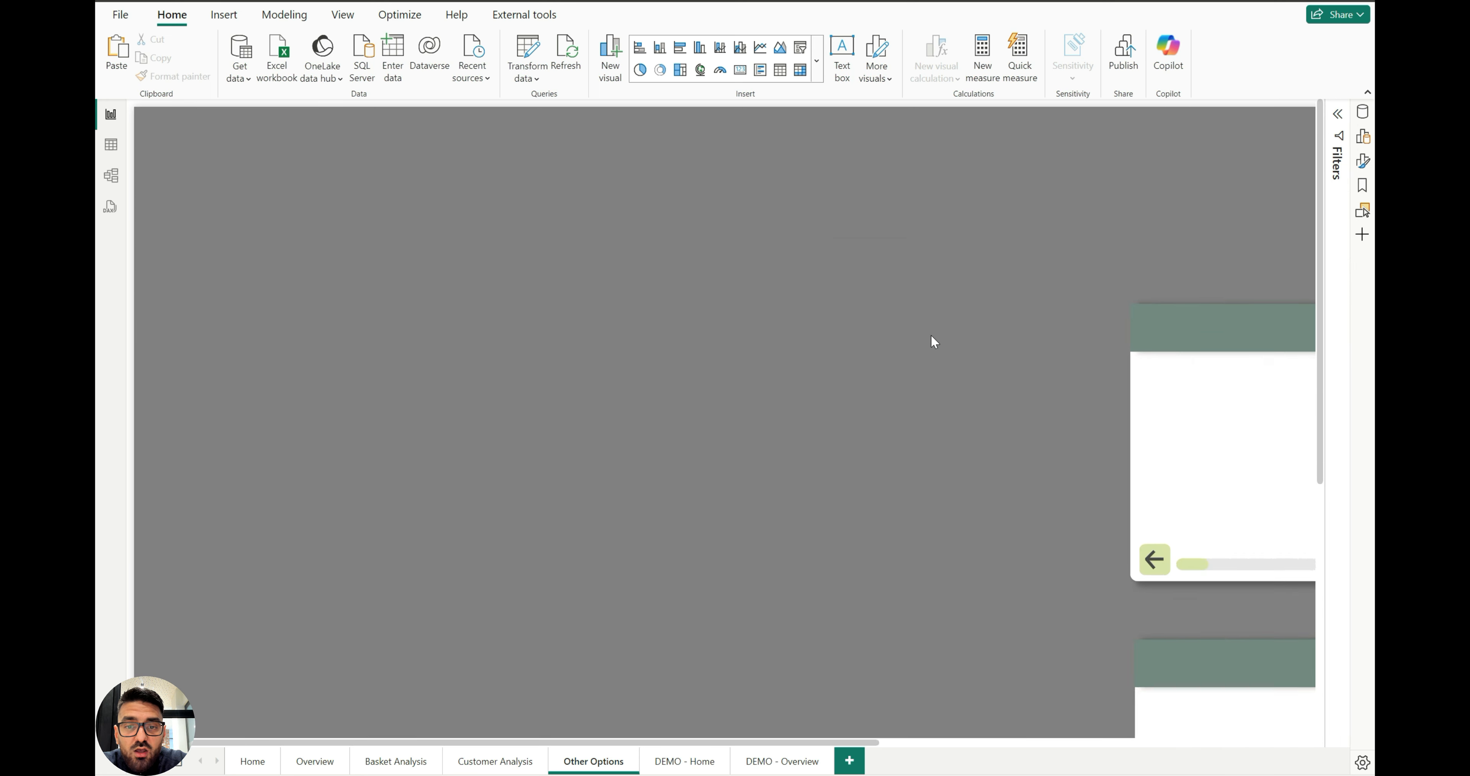
{"action": "scroll", "coordinate": [931, 341], "scroll_direction": "up", "scroll_amount": 1}
{"action": "scroll", "coordinate": [932, 341], "scroll_direction": "right", "scroll_amount": 9}
{"action": "scroll", "coordinate": [932, 341], "scroll_direction": "down", "scroll_amount": 3}
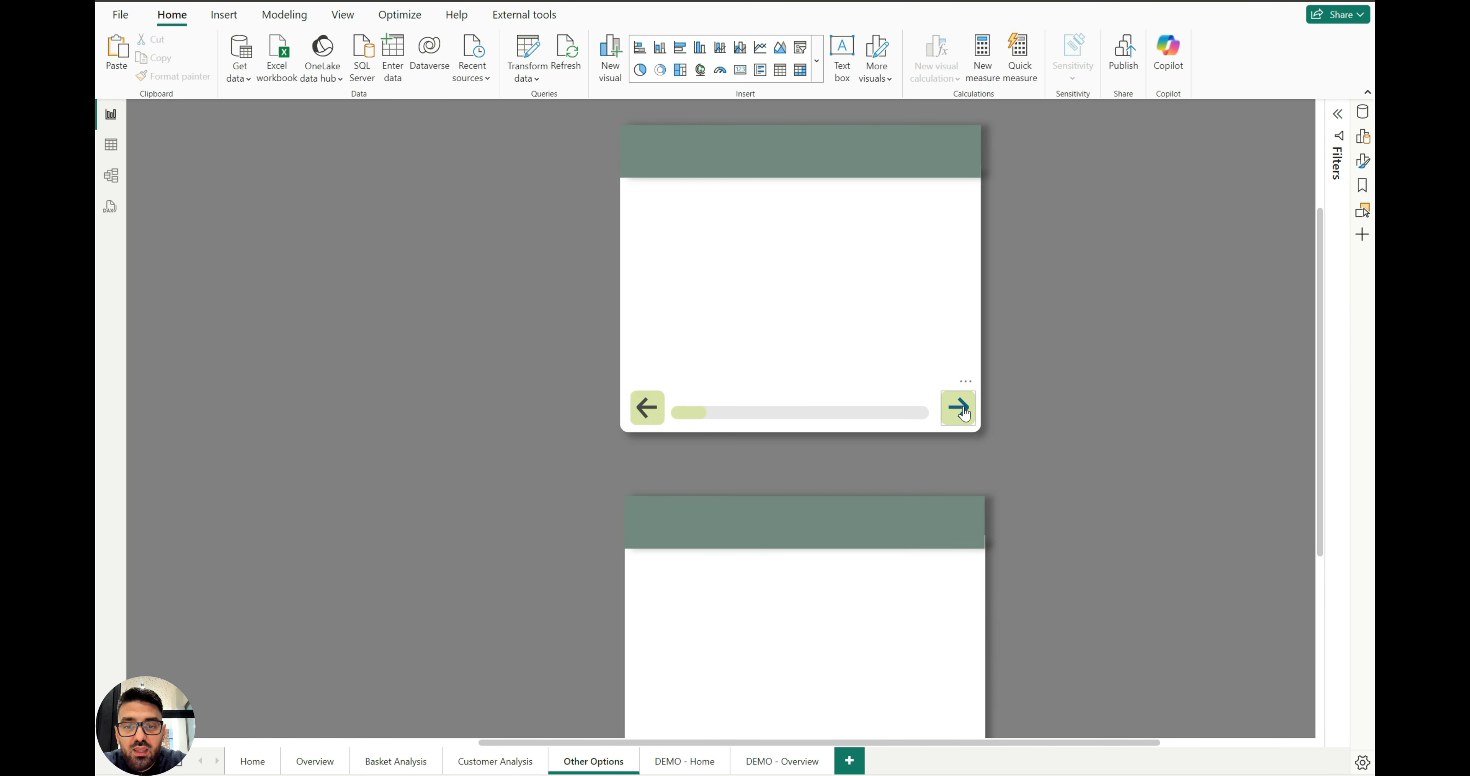
{"action": "left_click", "coordinate": [642, 408]}
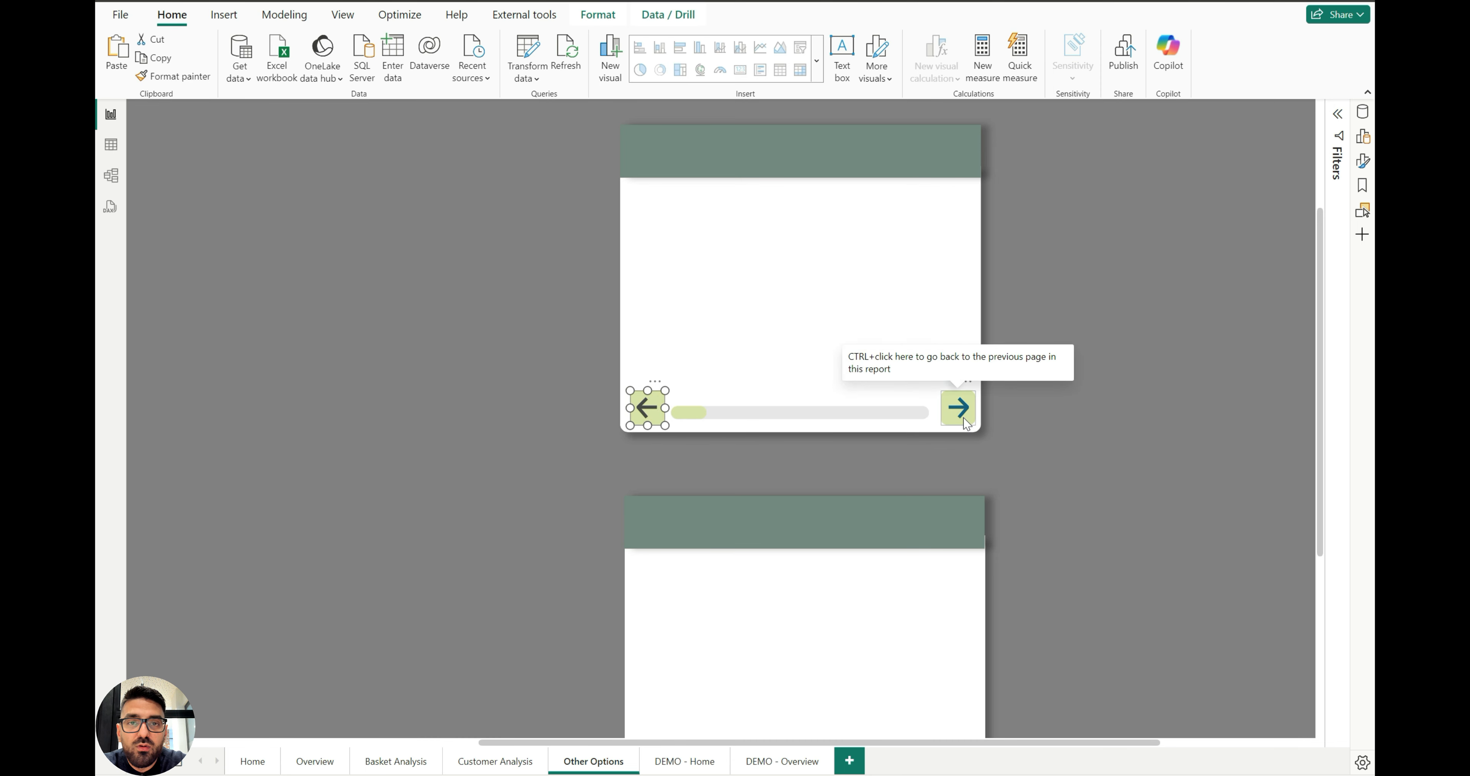
{"action": "scroll", "coordinate": [965, 423], "scroll_direction": "up", "scroll_amount": 1}
{"action": "left_click", "coordinate": [961, 441]}
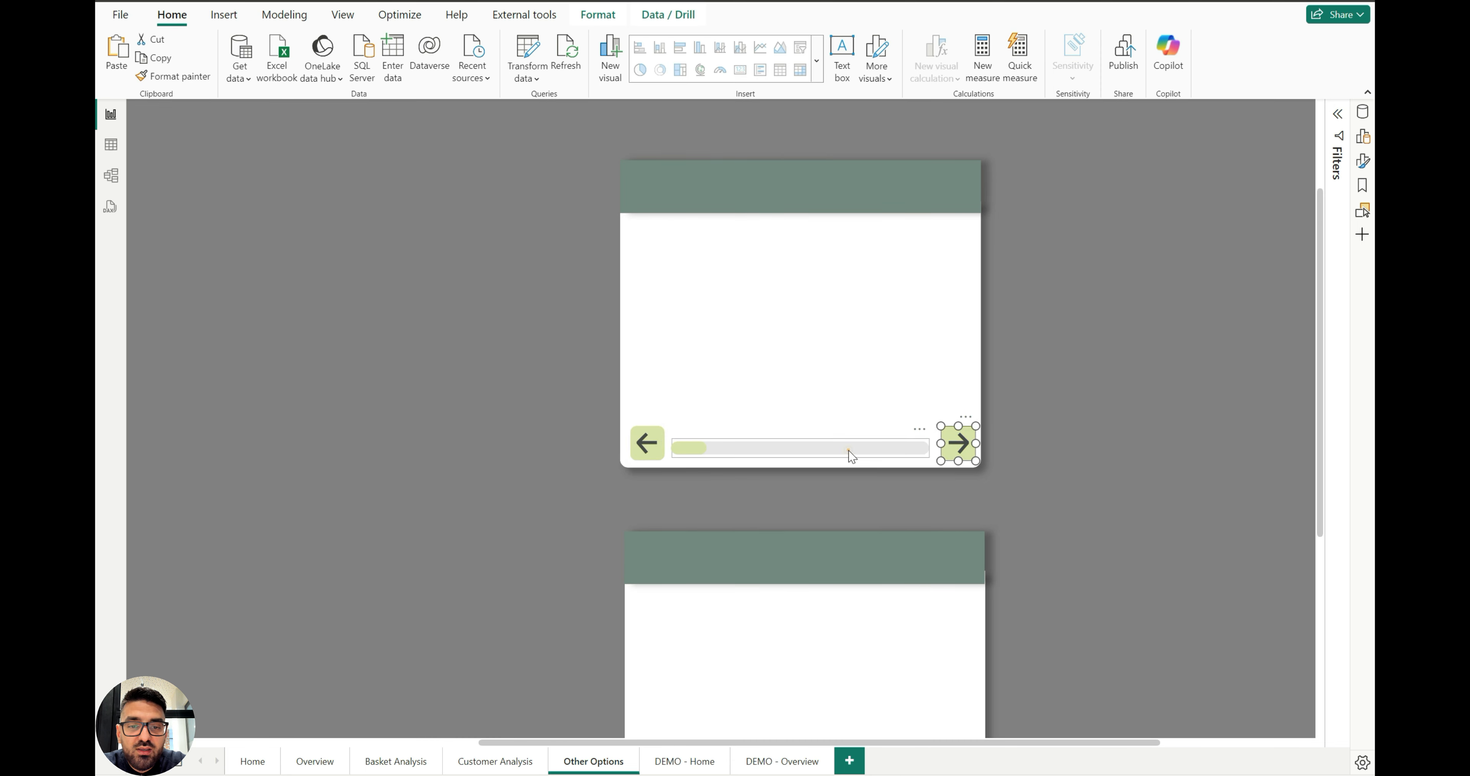
{"action": "left_click", "coordinate": [851, 455]}
Examine the lower alternative pop-up design with triangular arrows, then return to the Home page's guided learning view
{"action": "scroll", "coordinate": [799, 411], "scroll_direction": "down", "scroll_amount": 5}
{"action": "left_click", "coordinate": [750, 478]}
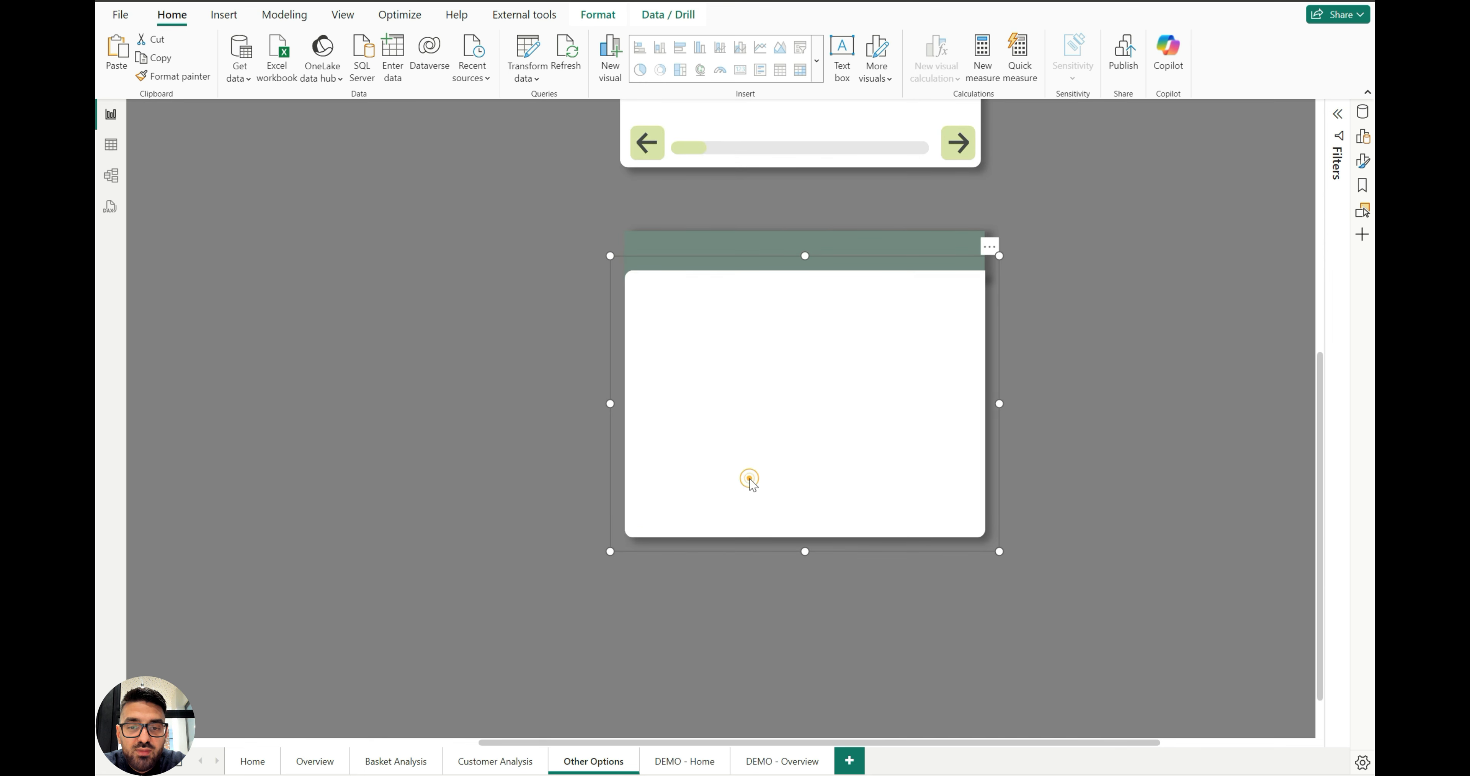
{"action": "left_click", "coordinate": [950, 652]}
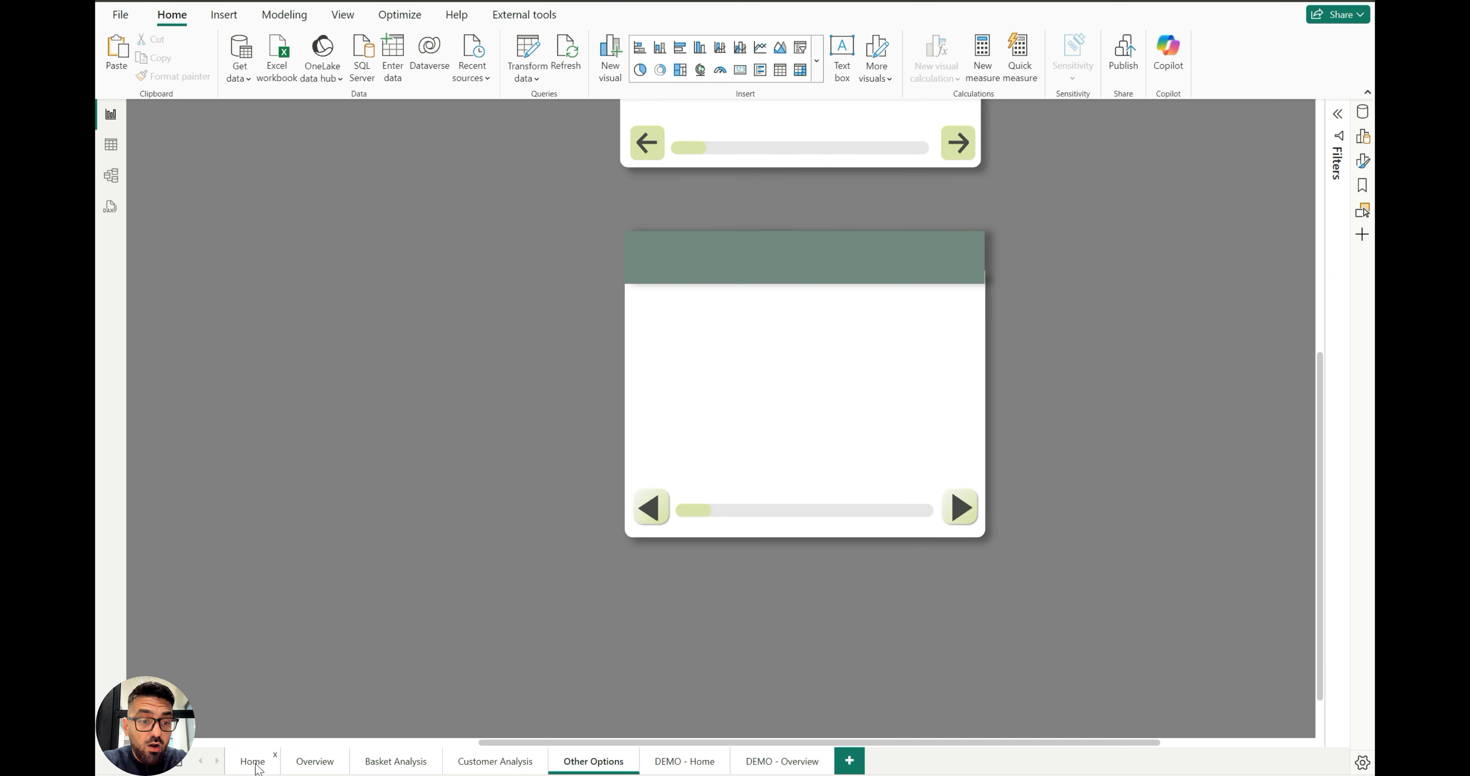
{"action": "left_click", "coordinate": [255, 767]}
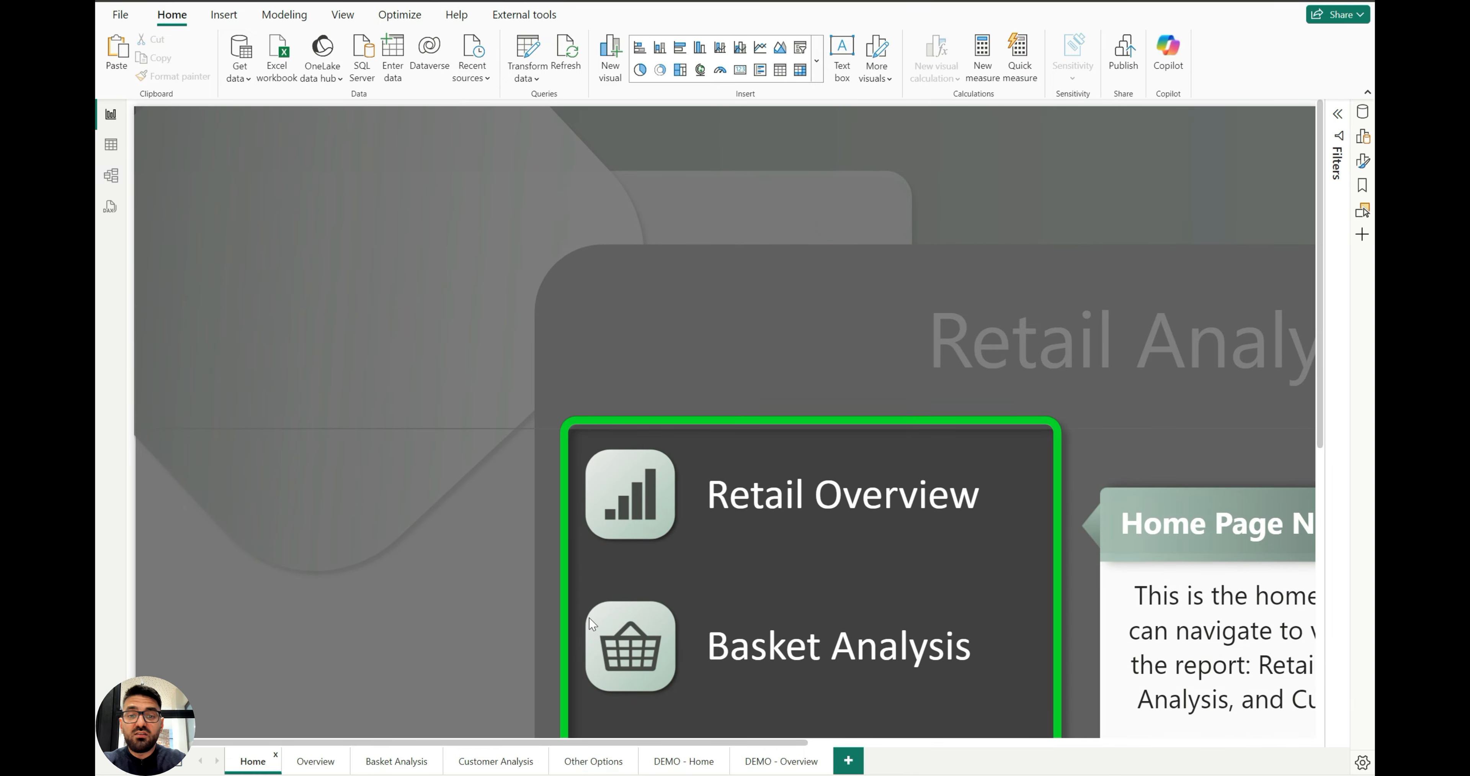
{"action": "scroll", "coordinate": [687, 576], "scroll_direction": "down", "scroll_amount": 5}
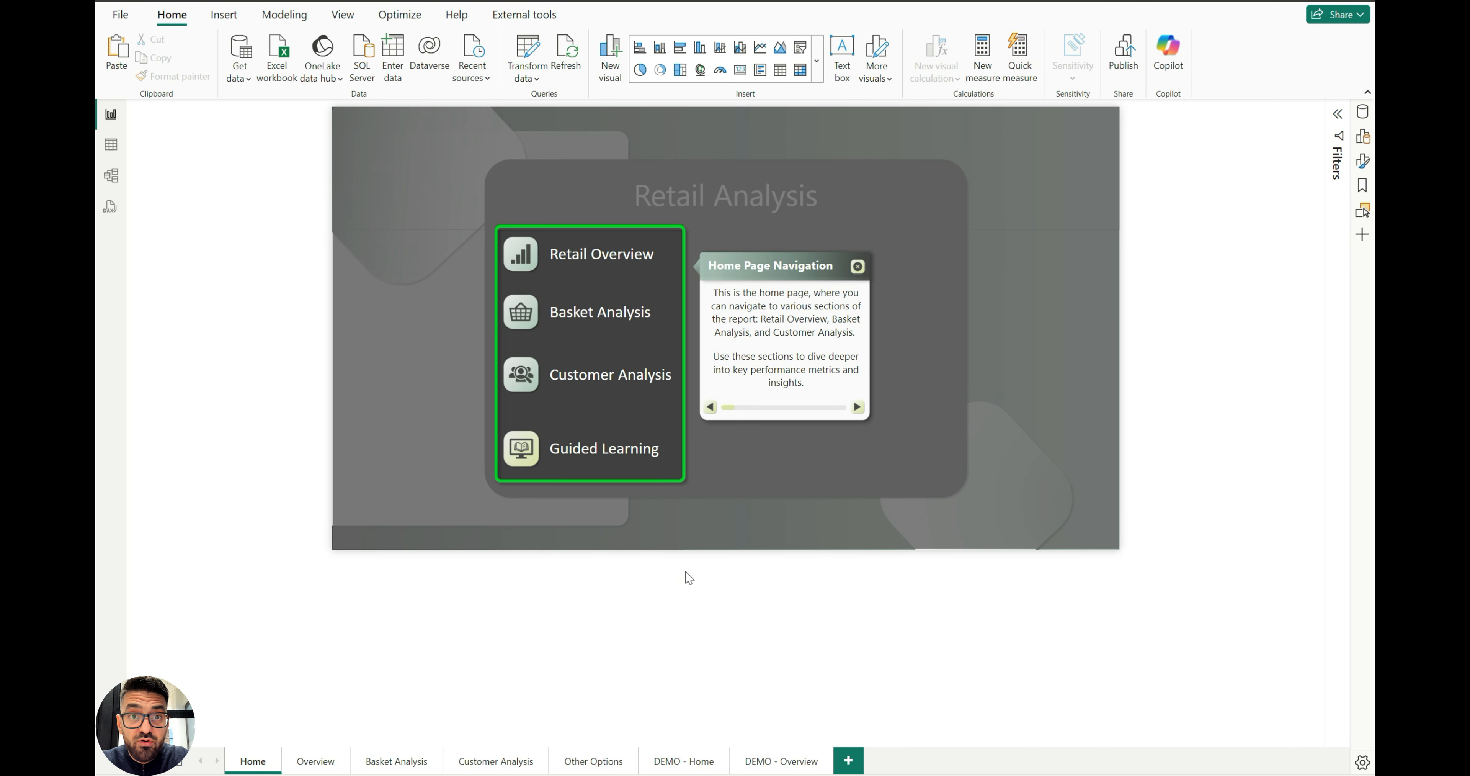
Switch to the Corporate Geometric report and display the guided learning overlay on its Overview page
{"action": "mouse_move", "coordinate": [1003, 773]}
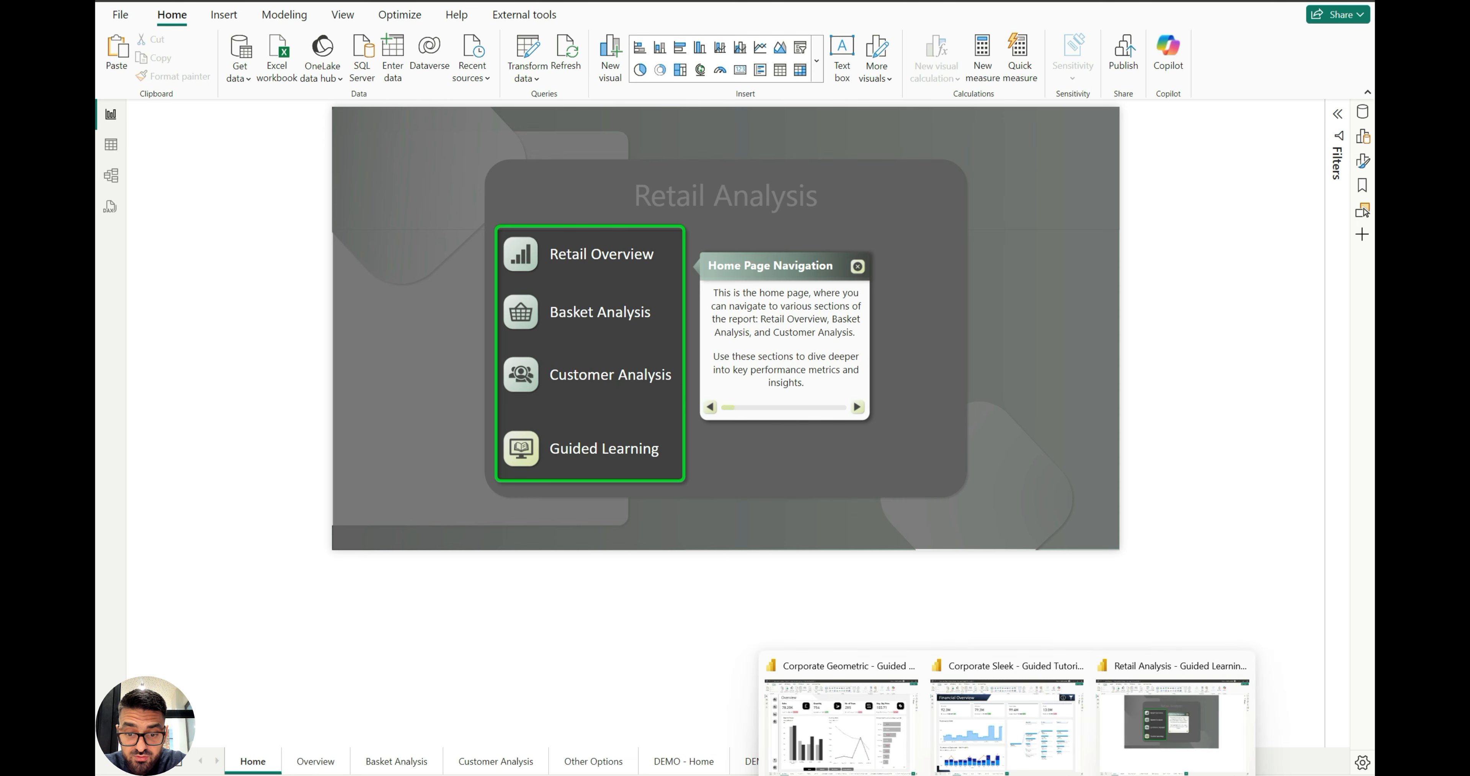
{"action": "left_click", "coordinate": [865, 741]}
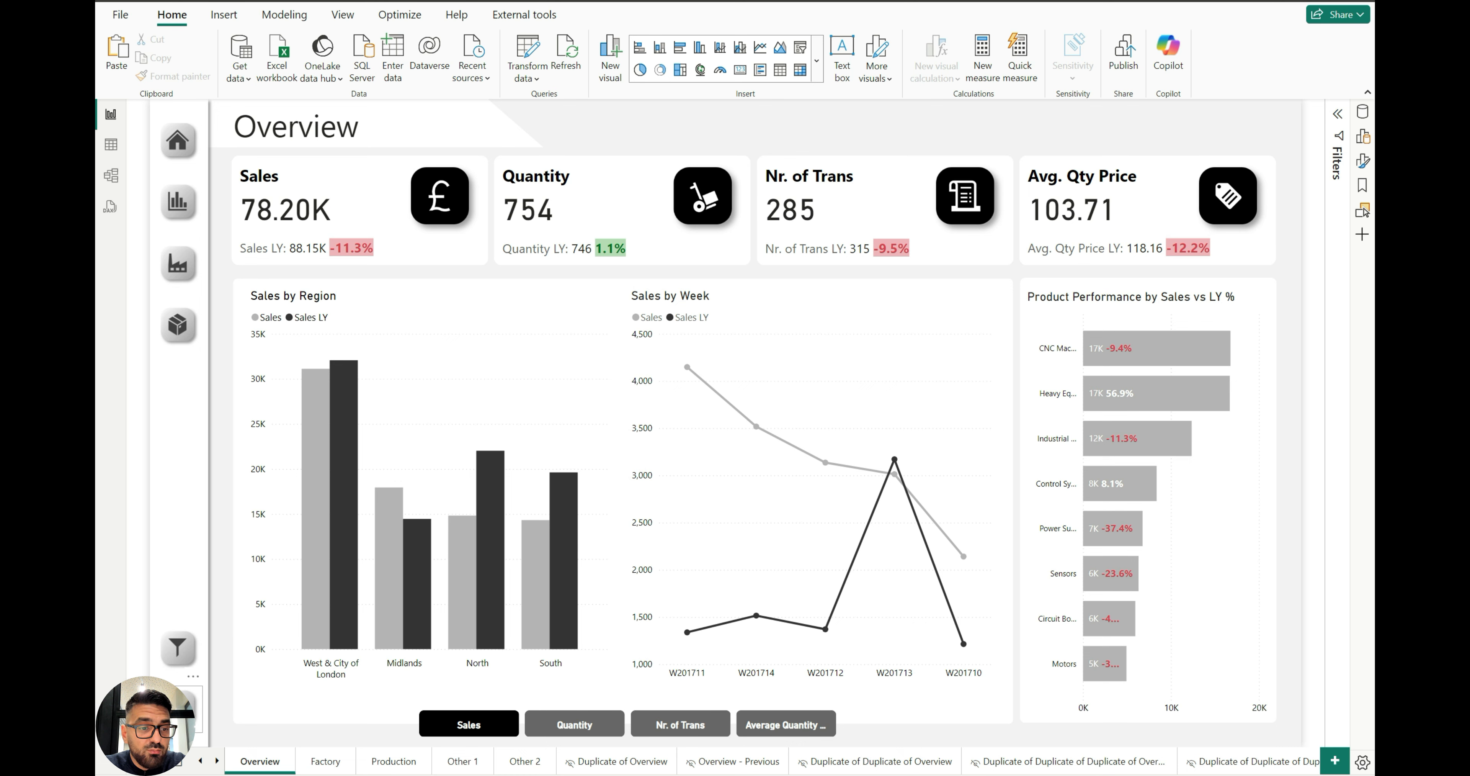
{"action": "left_click", "coordinate": [178, 709], "text": "ctrl"}
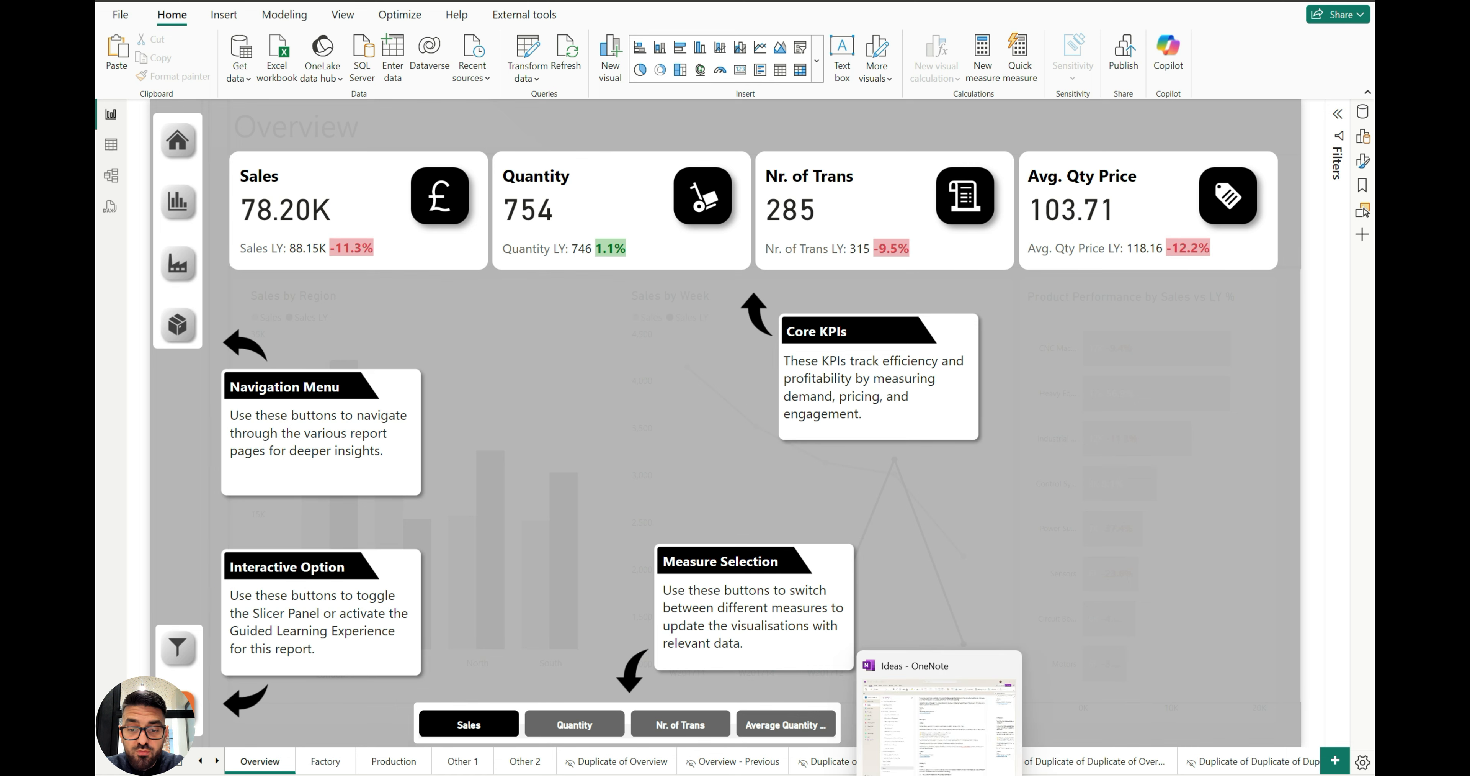
Switch to the Corporate Sleek report and display the information overlay on its Financial Overview page
{"action": "left_click", "coordinate": [1014, 769]}
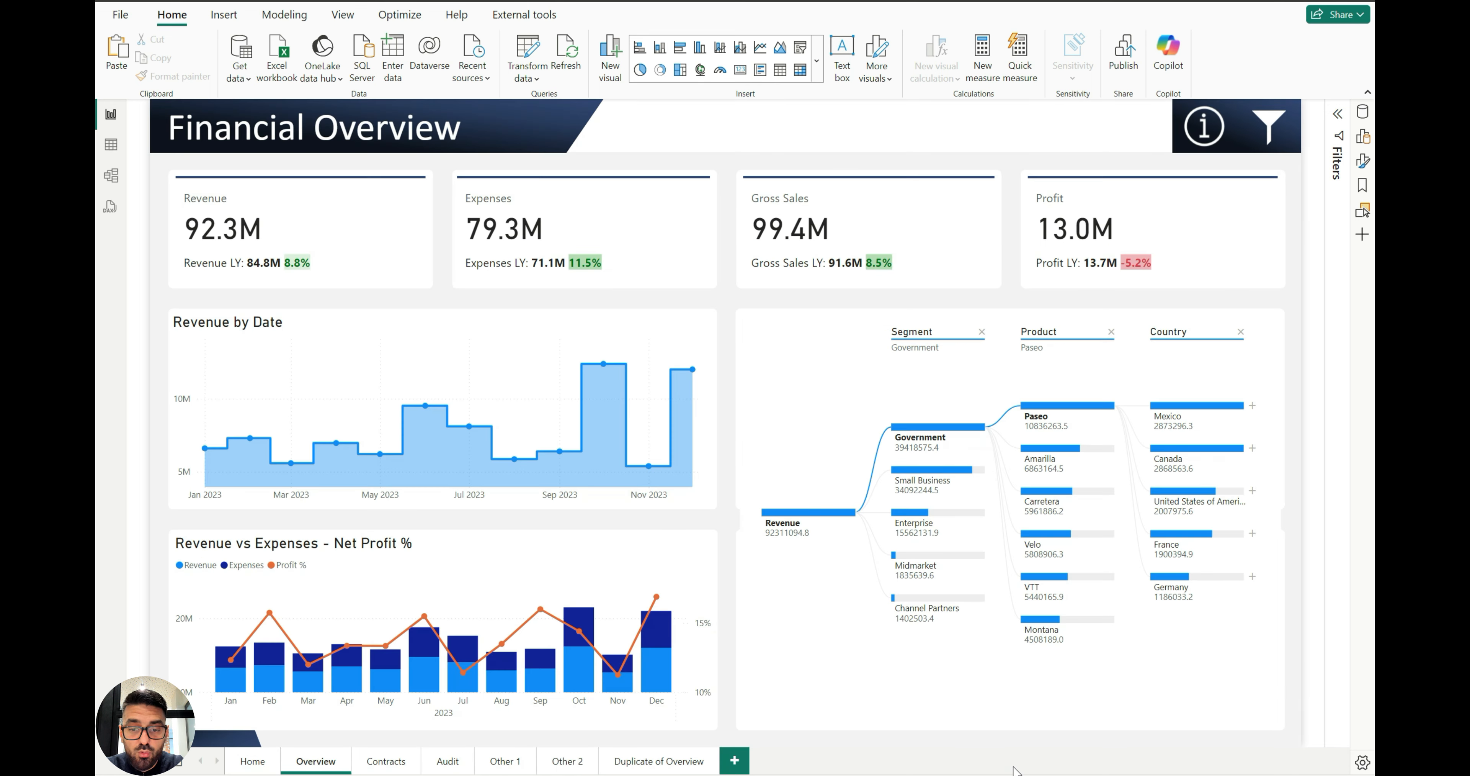
{"action": "left_click", "coordinate": [1204, 125]}
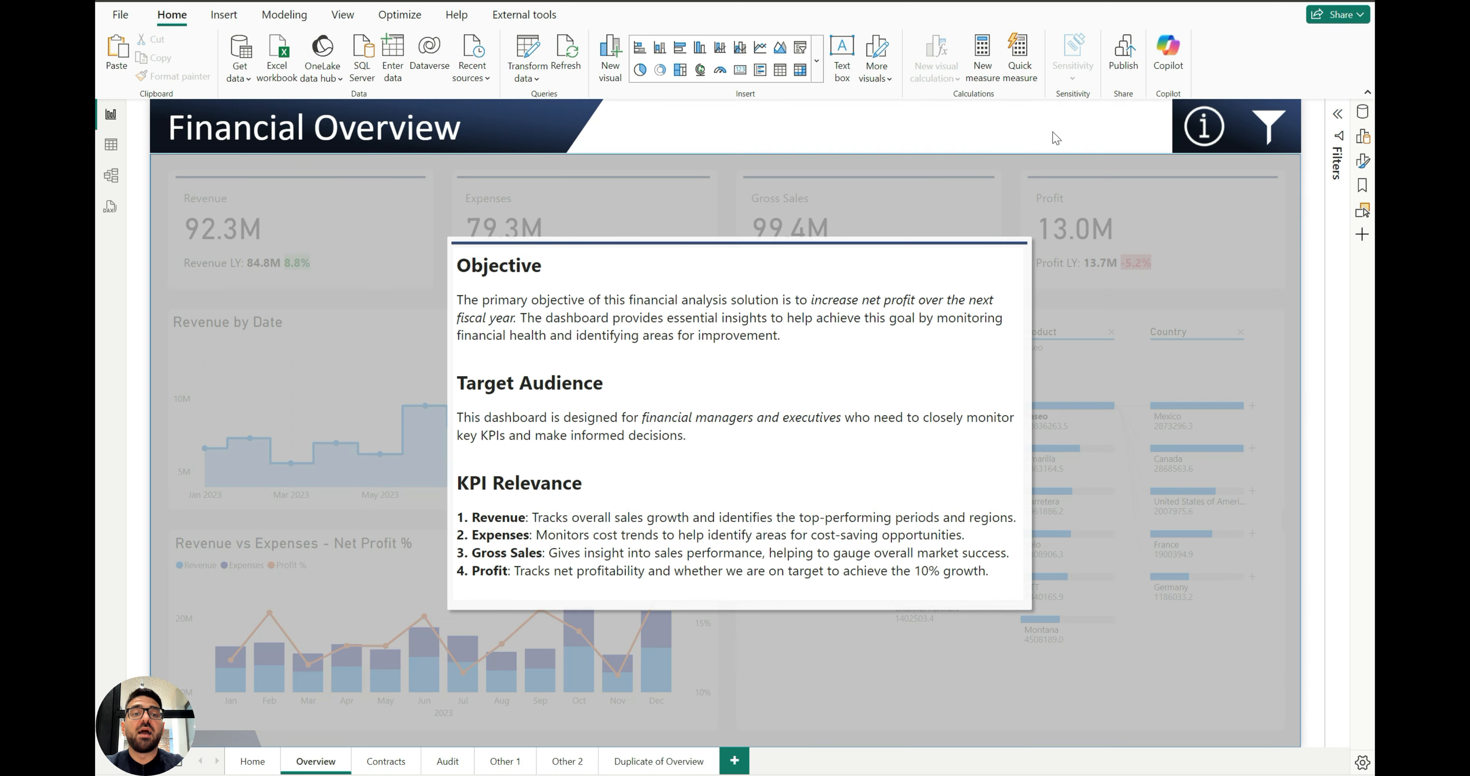